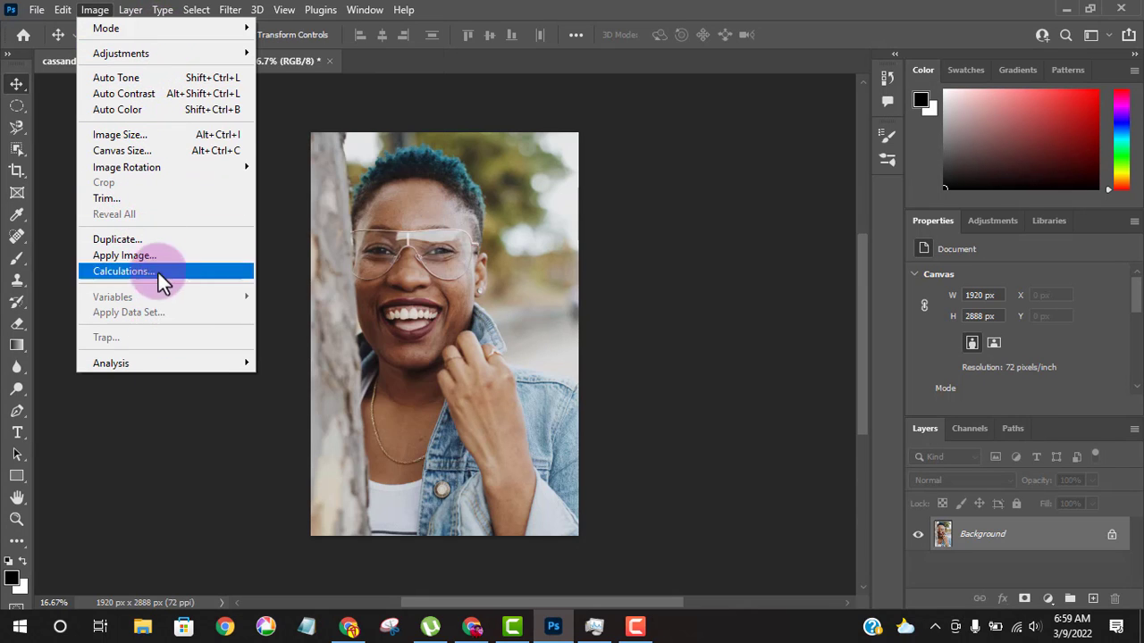
- Duplicate the portrait photo as a new document named 1
click(95, 12)
click(95, 12)
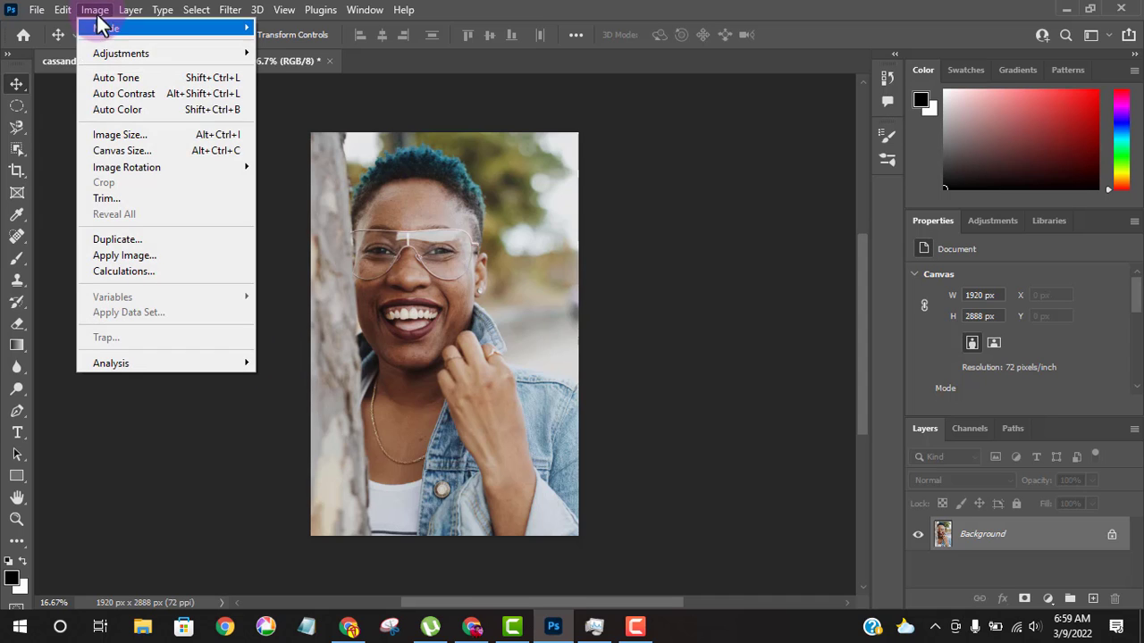
click(144, 240)
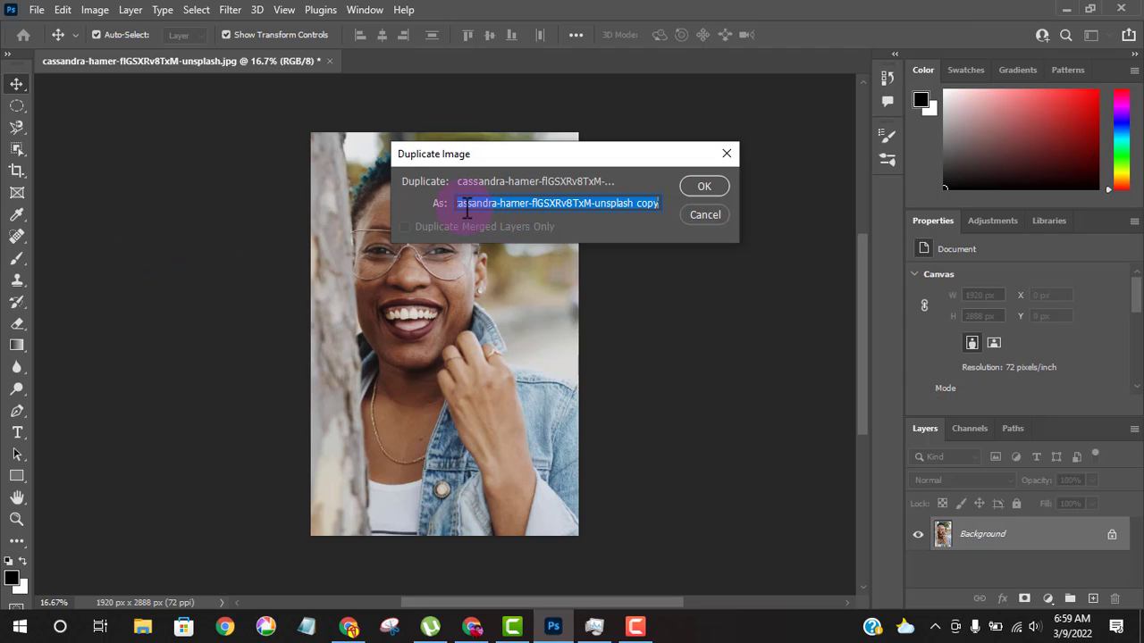
text(1)
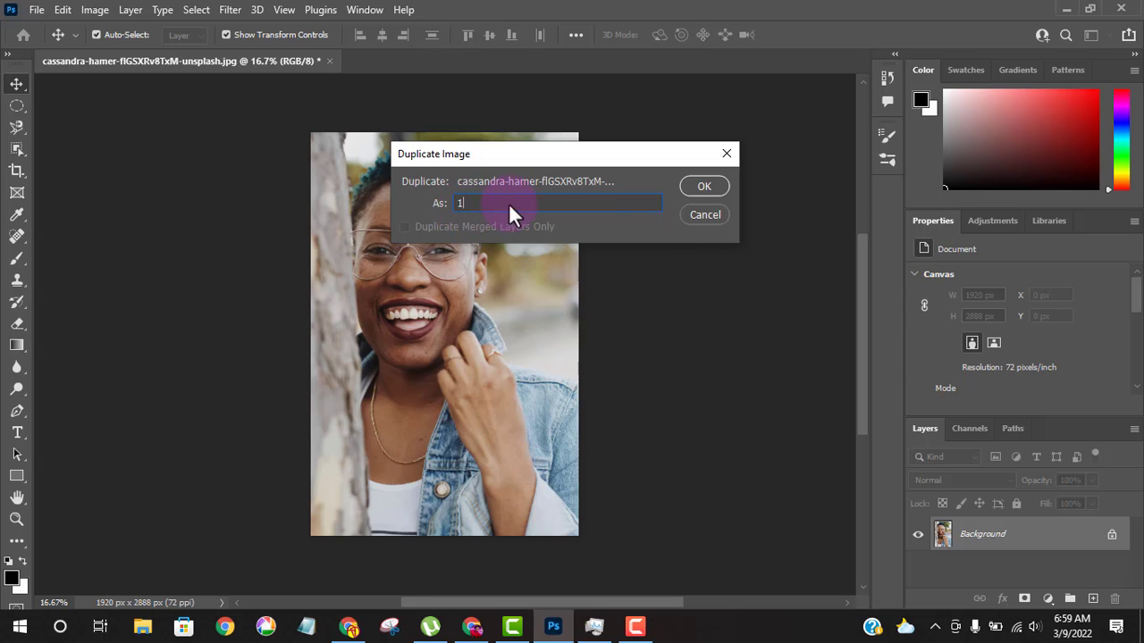
click(715, 189)
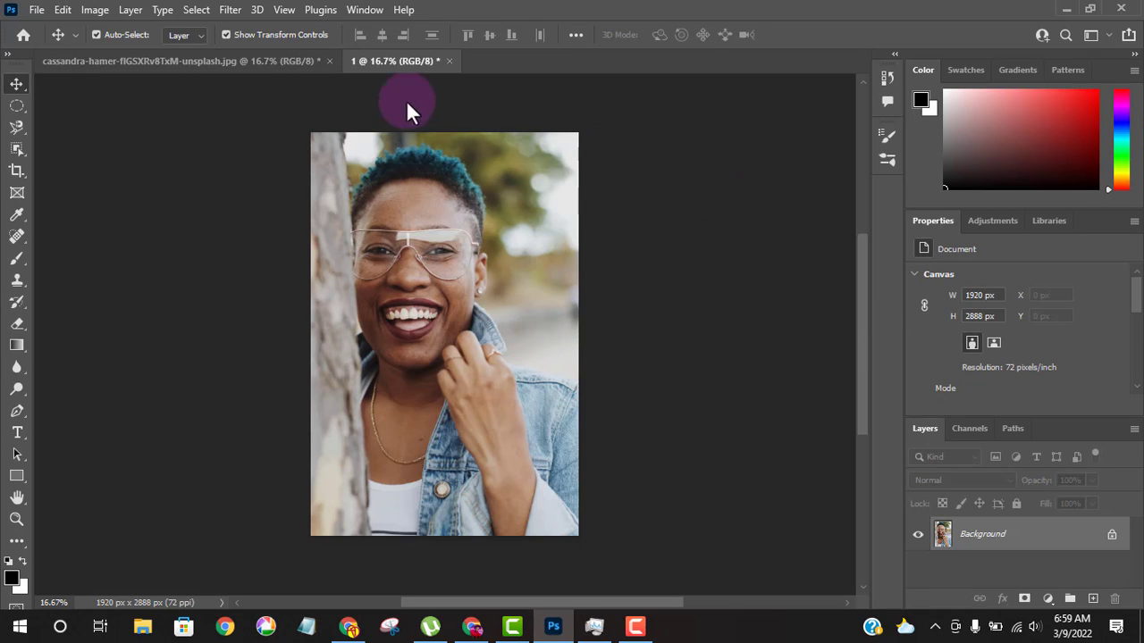
- Duplicate document 1 as another document named 2
click(97, 12)
click(133, 237)
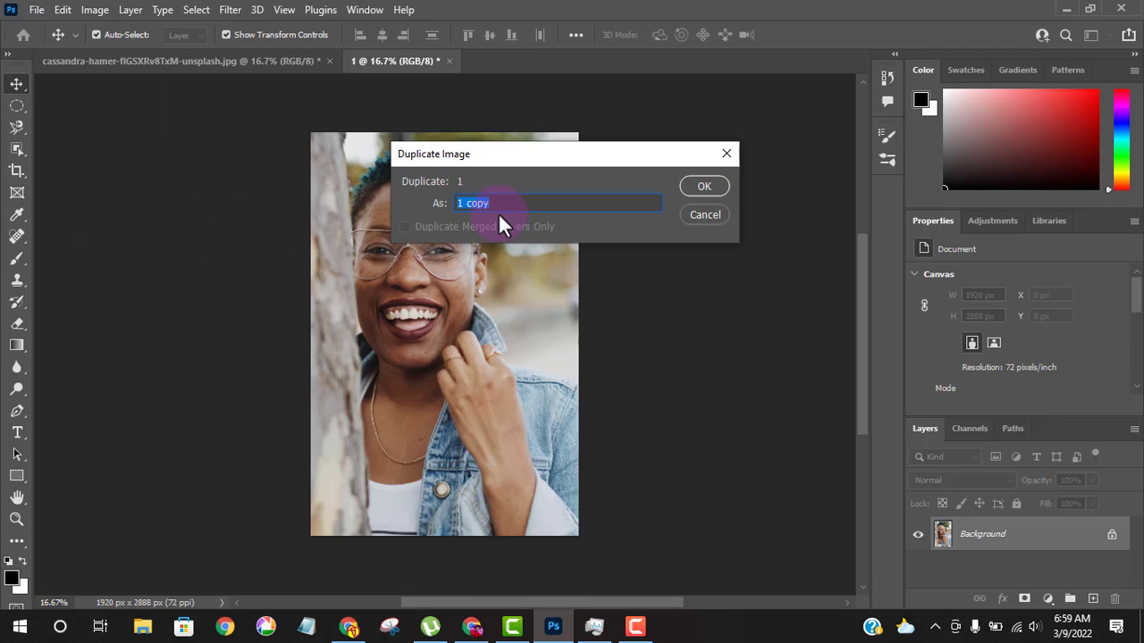
text(1)
key(BackSpace)
text(2)
click(716, 191)
- View the original photo and its copies 1 and 2 in turn, ending on the original
click(154, 62)
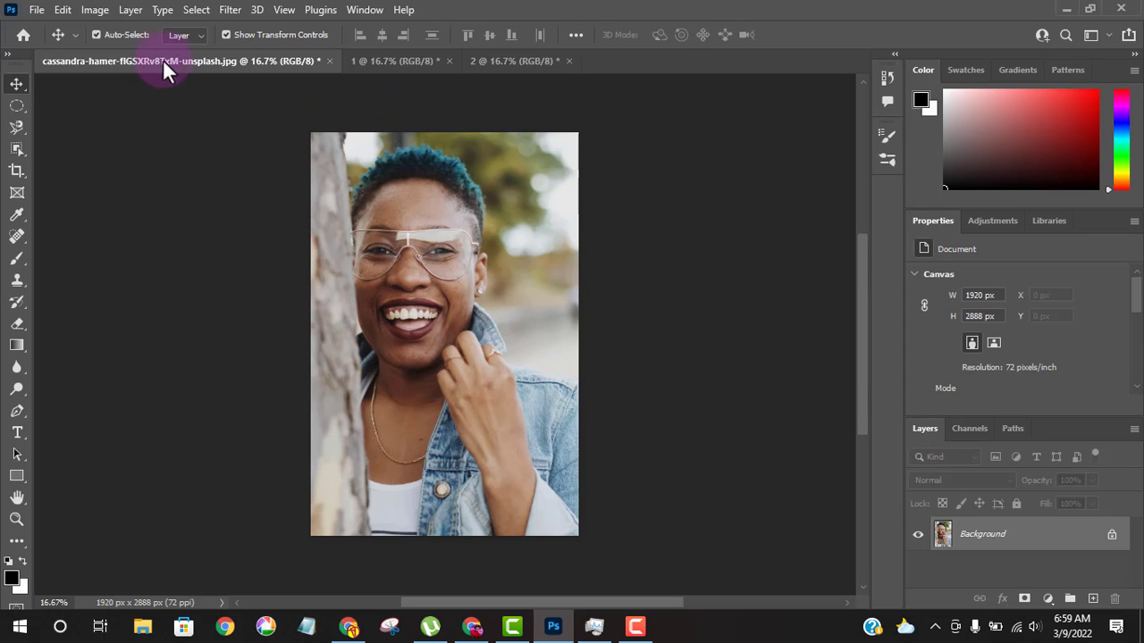
click(416, 72)
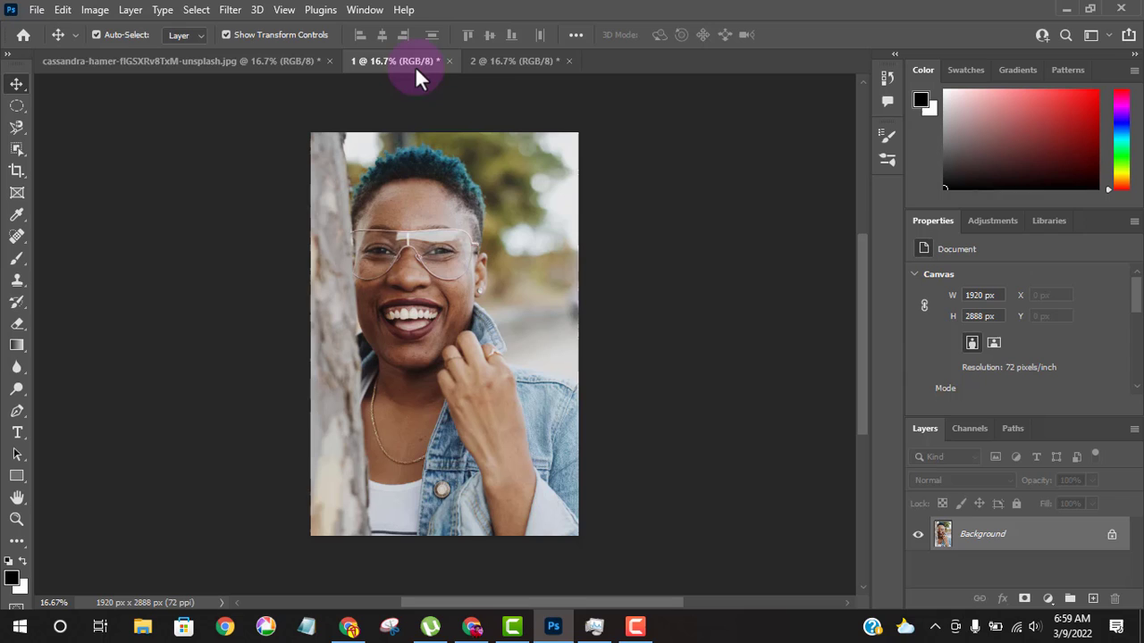
click(507, 61)
click(204, 63)
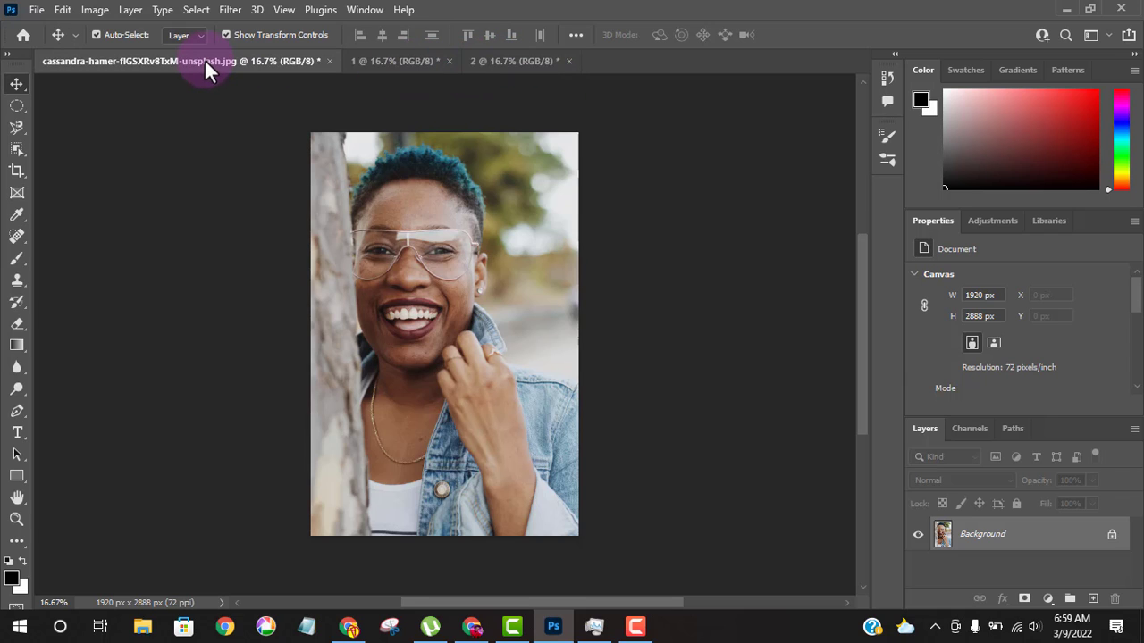
- Try Auto Tone on the original photo and undo it
click(95, 11)
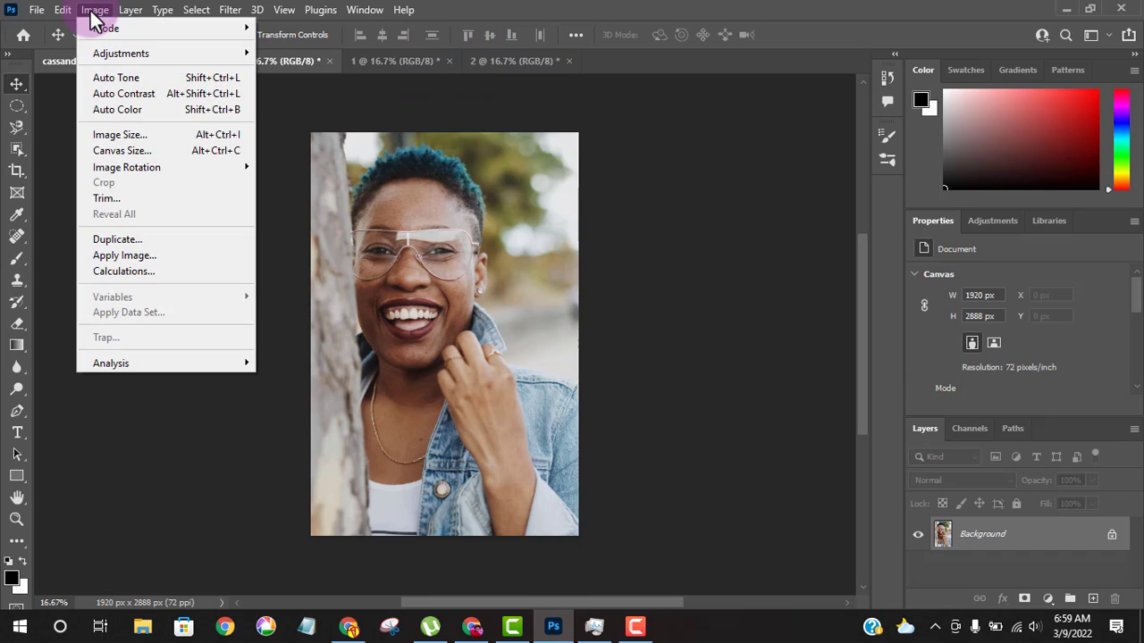
key(Down)
key(Down)
key(Down)
key(Down)
key(Down)
key(Down)
key(Down)
key(Down)
key(Down)
key(Down)
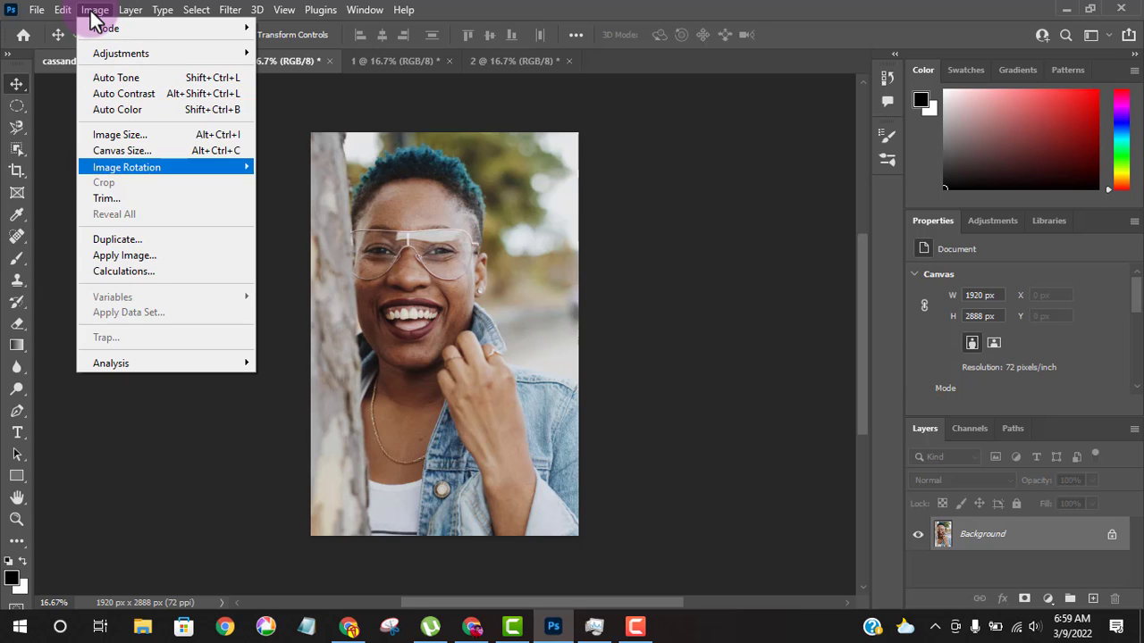
key(Up)
key(Up)
key(Up)
key(Up)
key(Up)
key(Up)
key(Up)
key(Up)
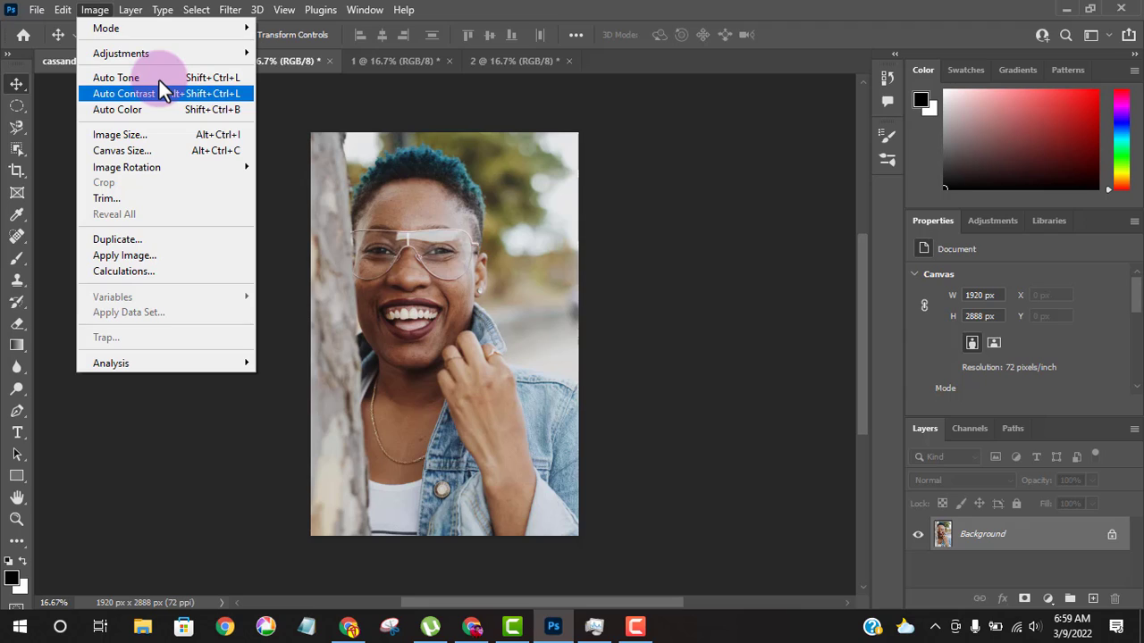
key(Down)
key(Up)
key(Up)
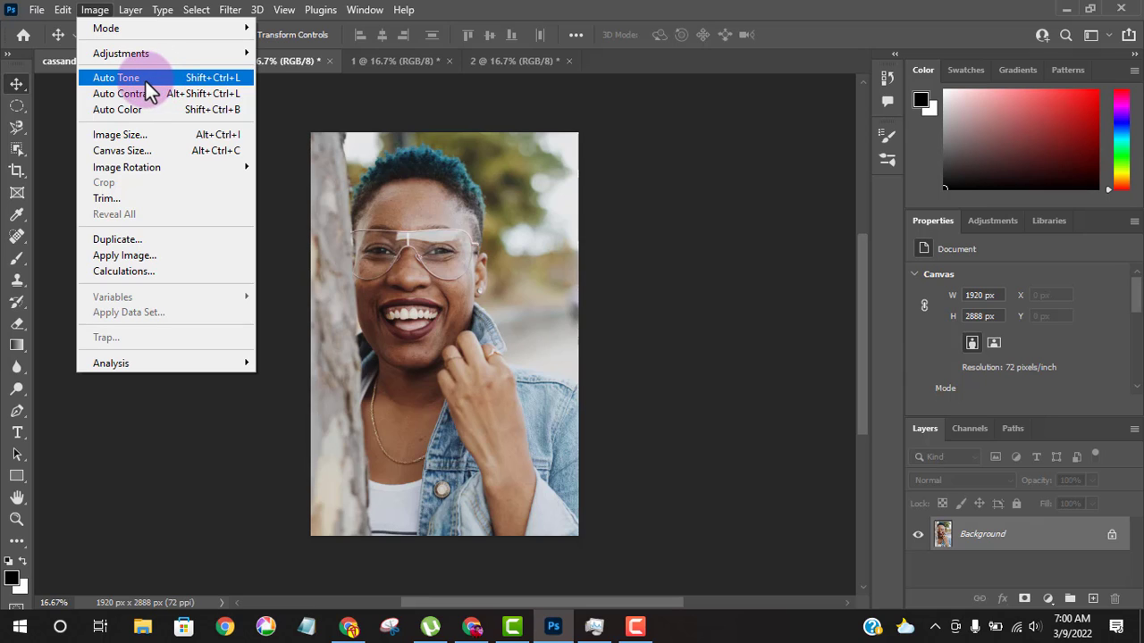
click(139, 80)
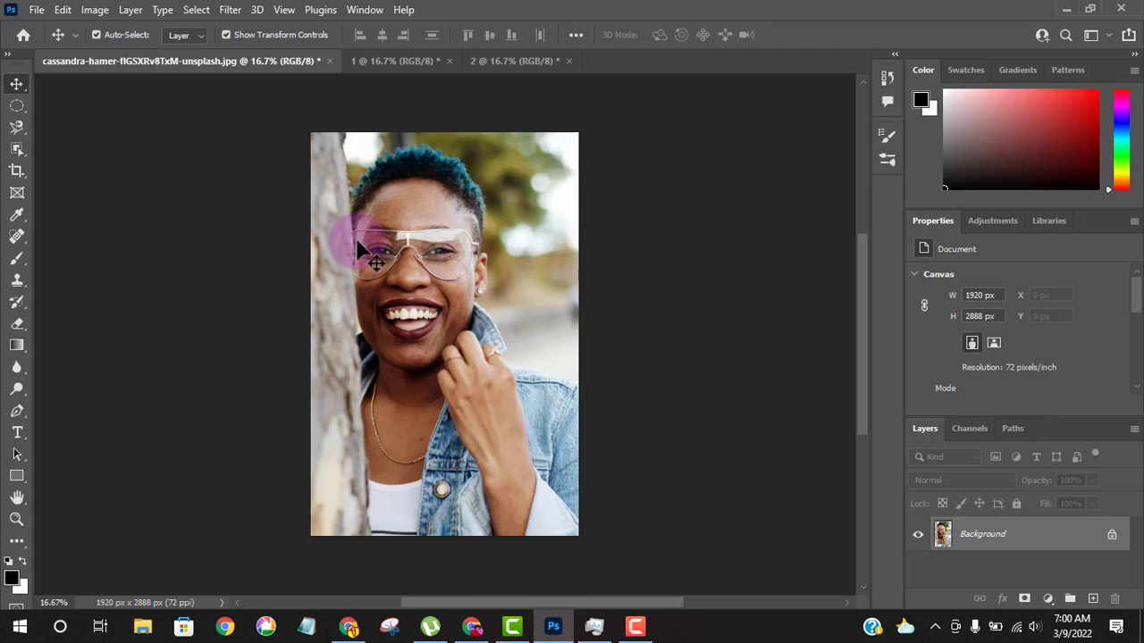
key(ctrl)
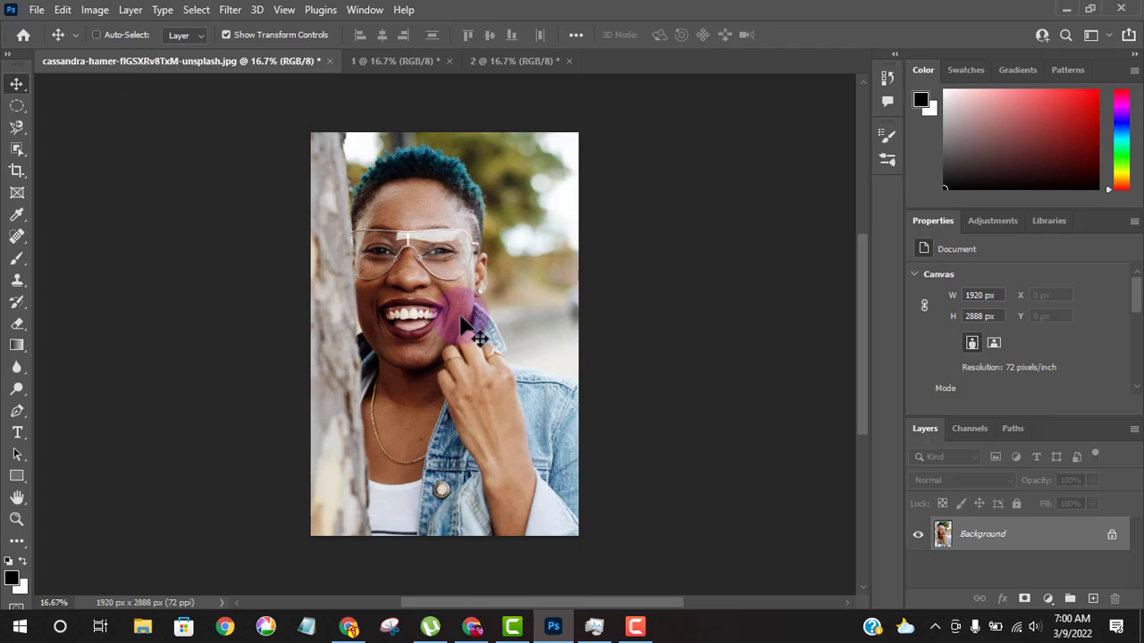
- Run the automatic contrast, color and tone corrections on the original photo, in that order
click(95, 12)
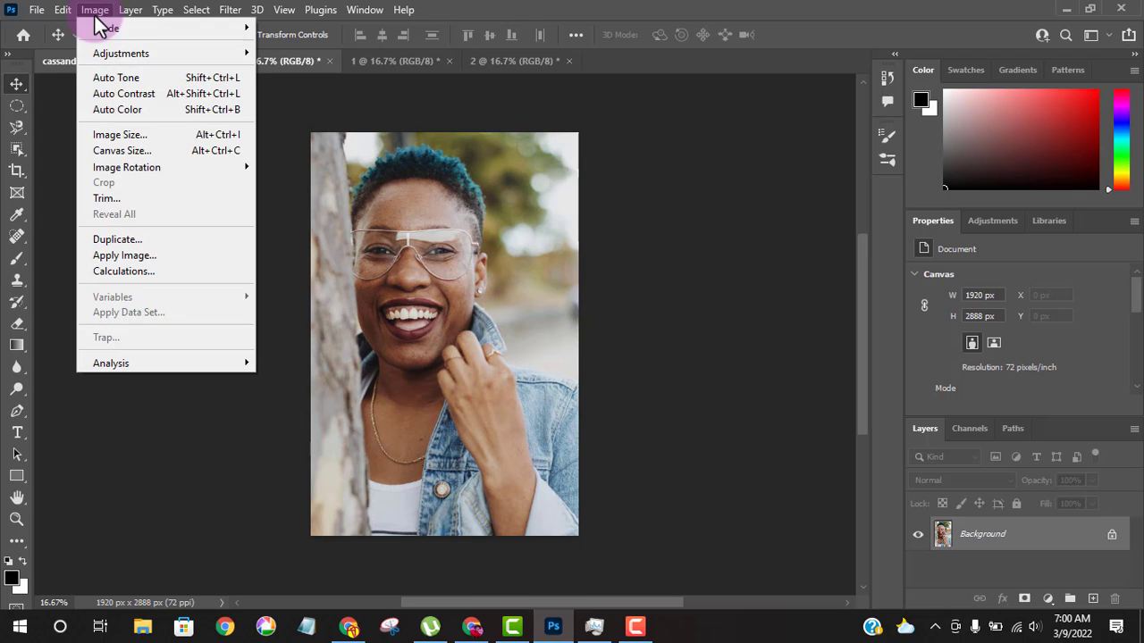
click(131, 93)
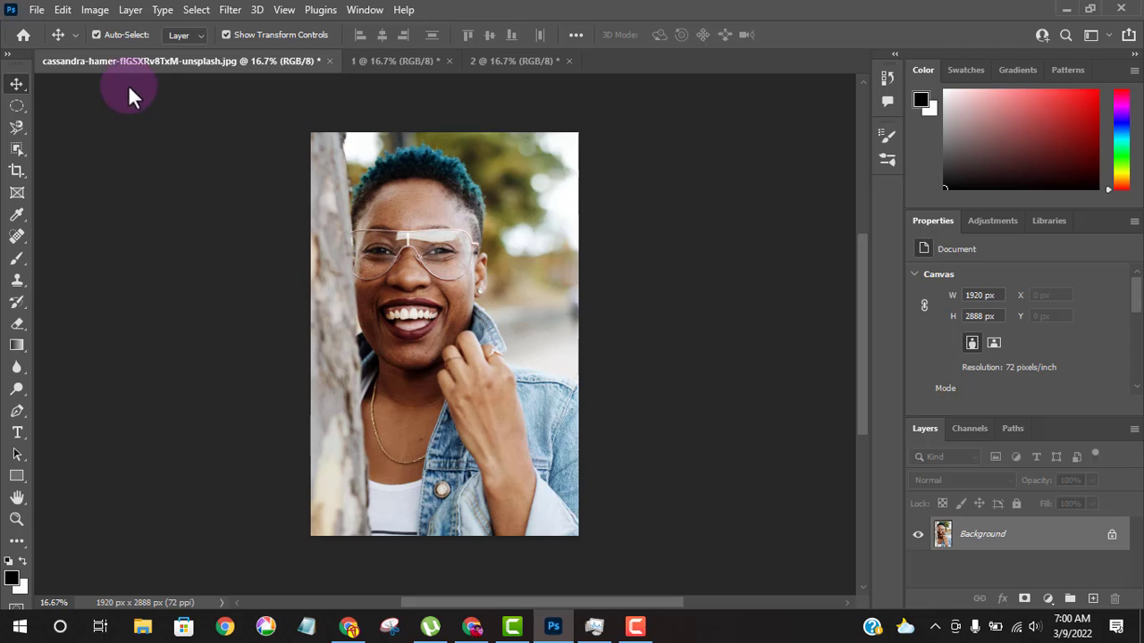
click(96, 10)
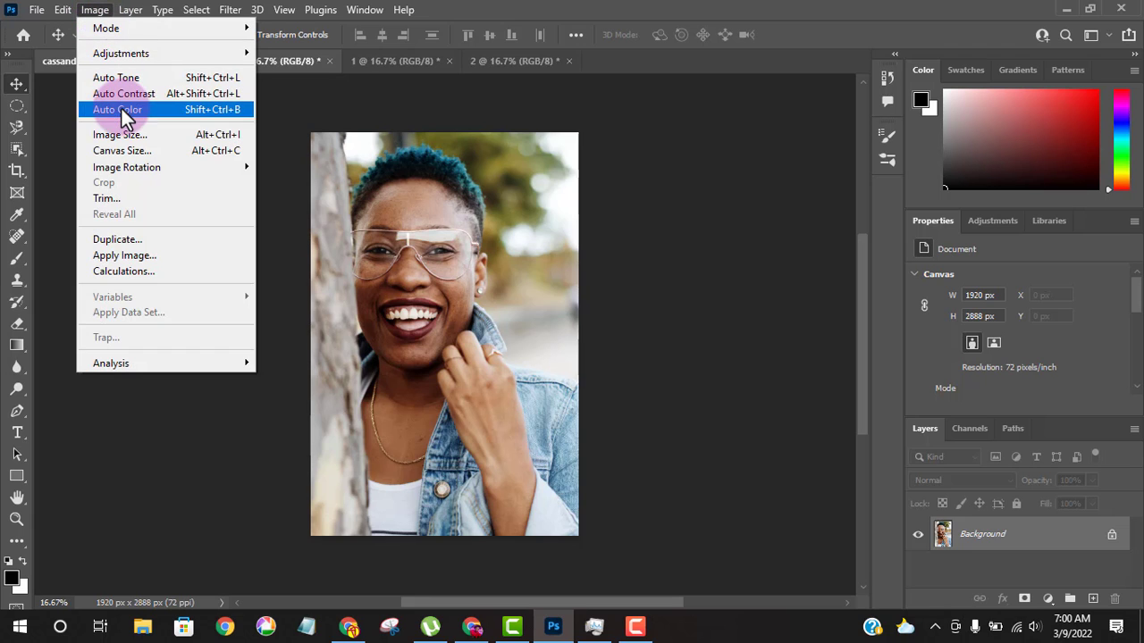
click(121, 107)
click(83, 10)
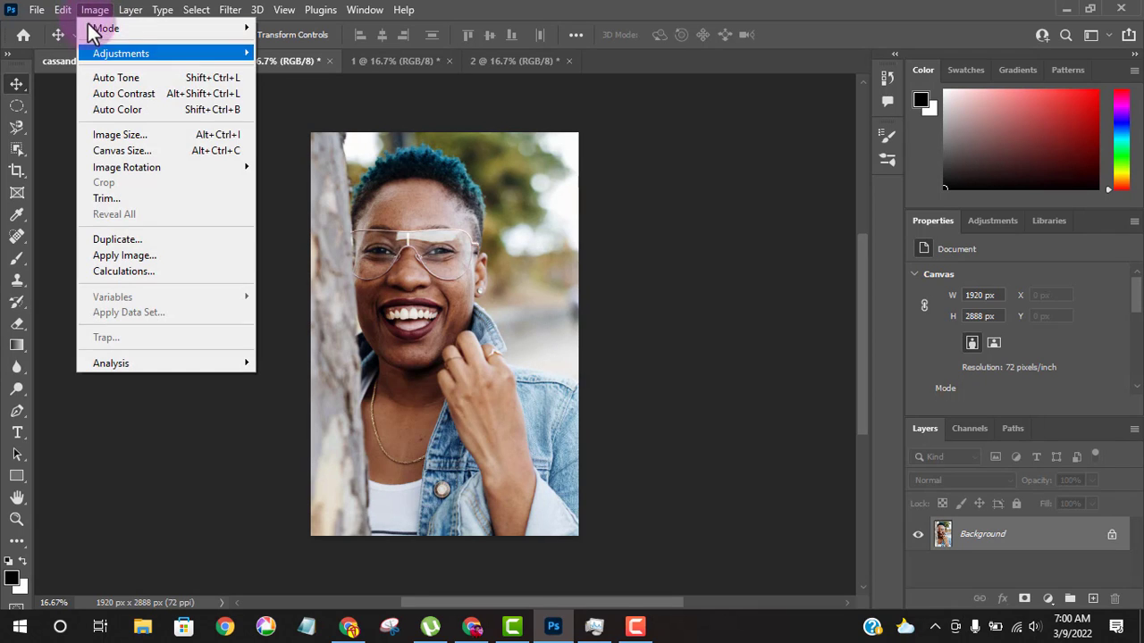
click(109, 76)
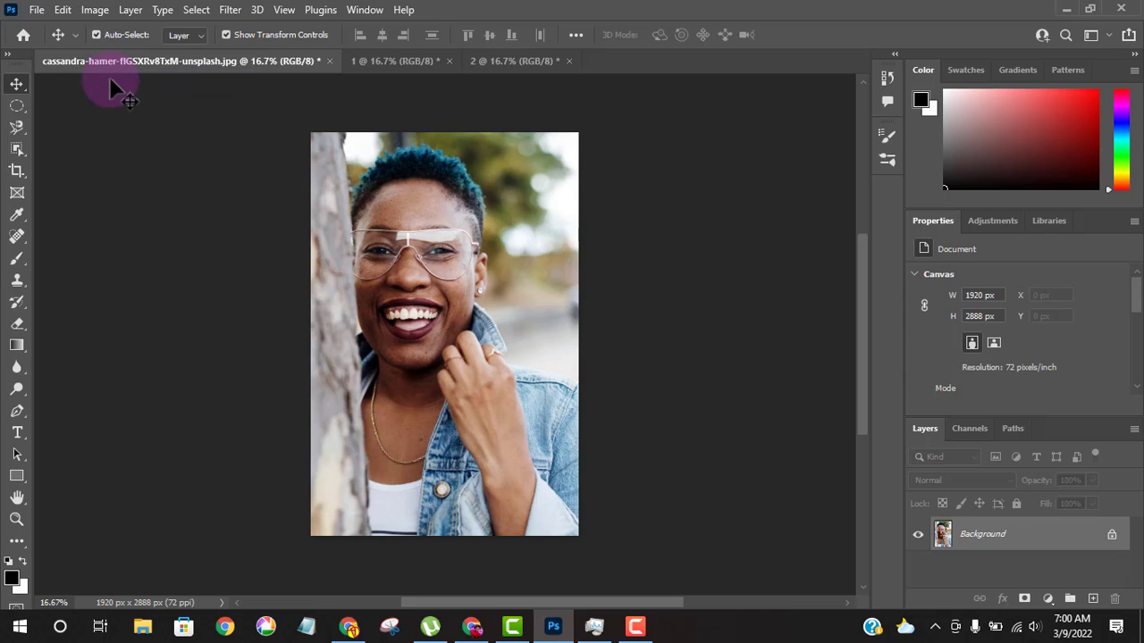
- Open the Image Size settings and switch the width and height units to pixels, keeping the resolution in Pixels/Inch
click(94, 9)
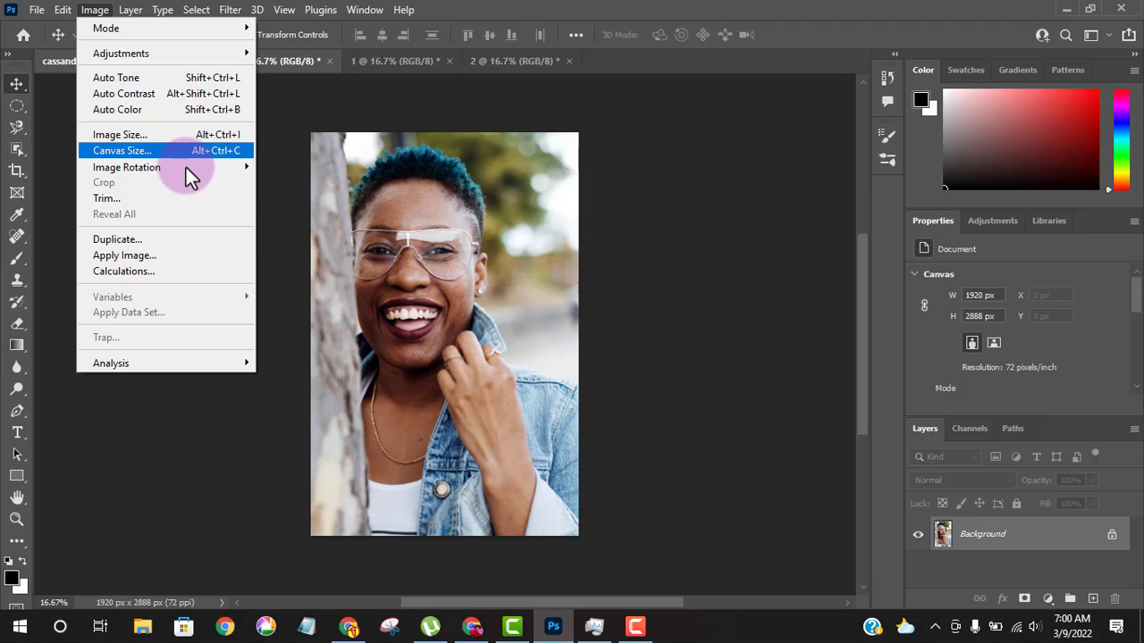
key(Up)
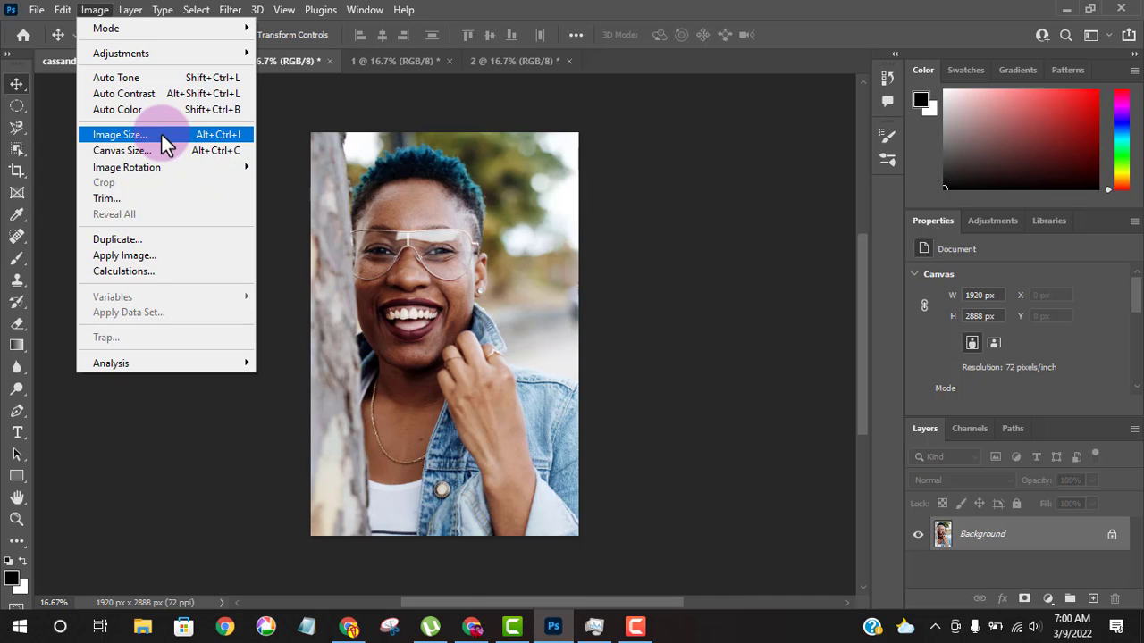
click(162, 135)
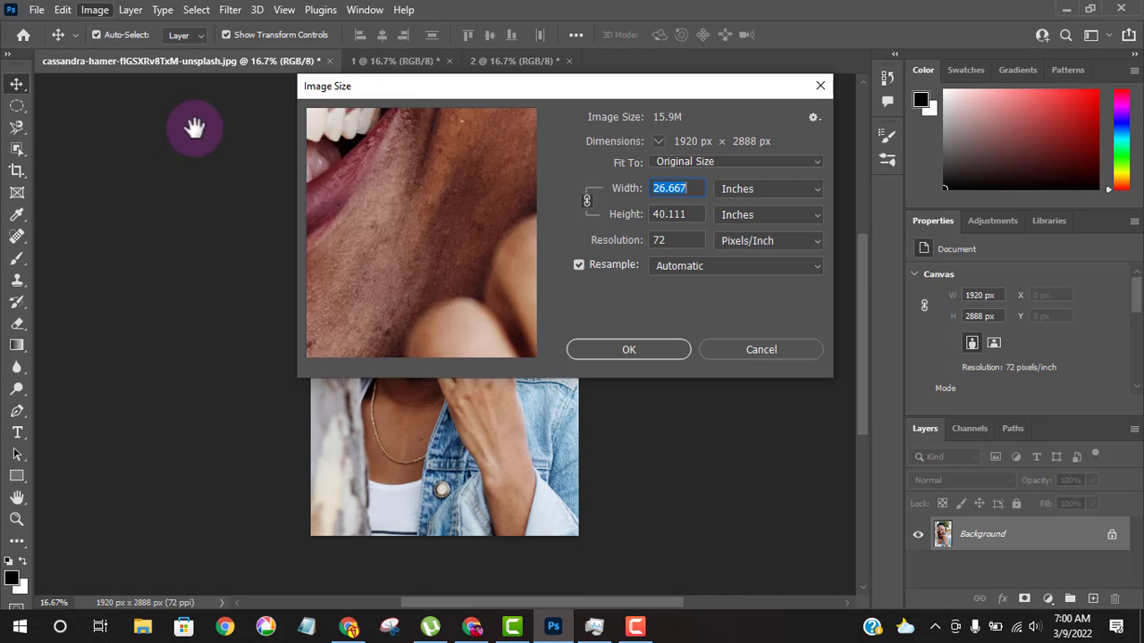
drag(469, 92, 645, 157)
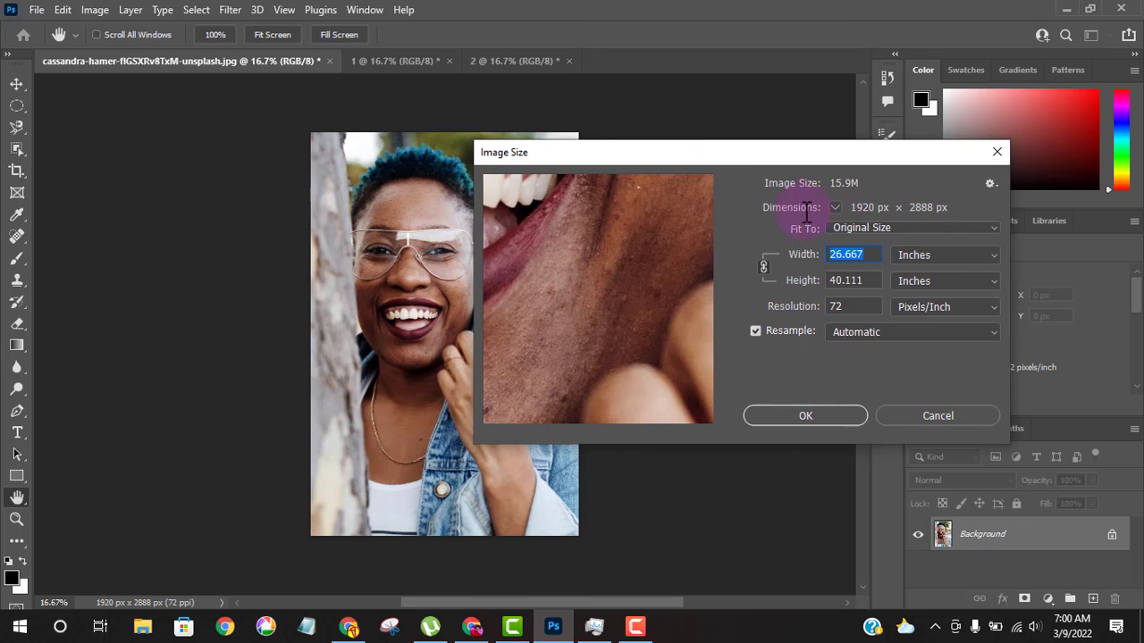
click(924, 254)
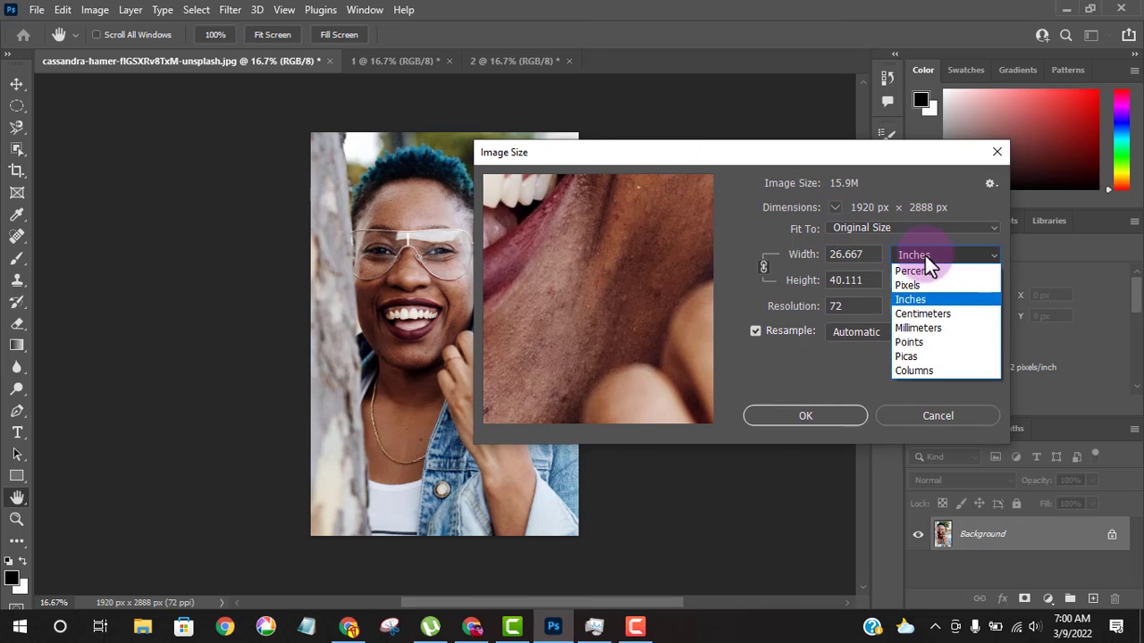
click(922, 279)
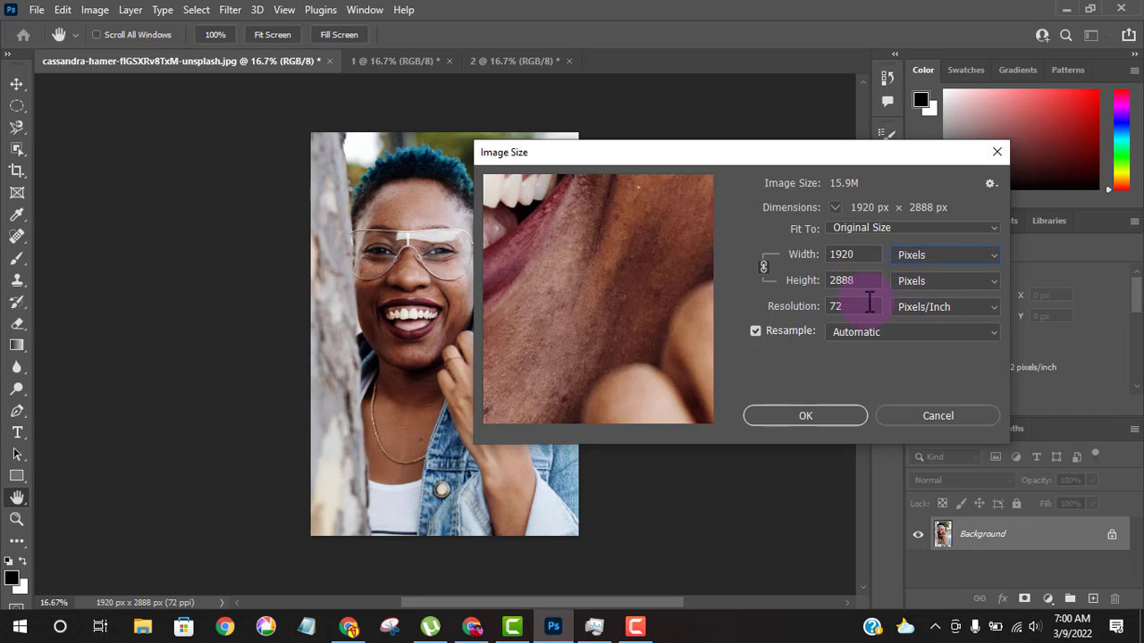
click(911, 308)
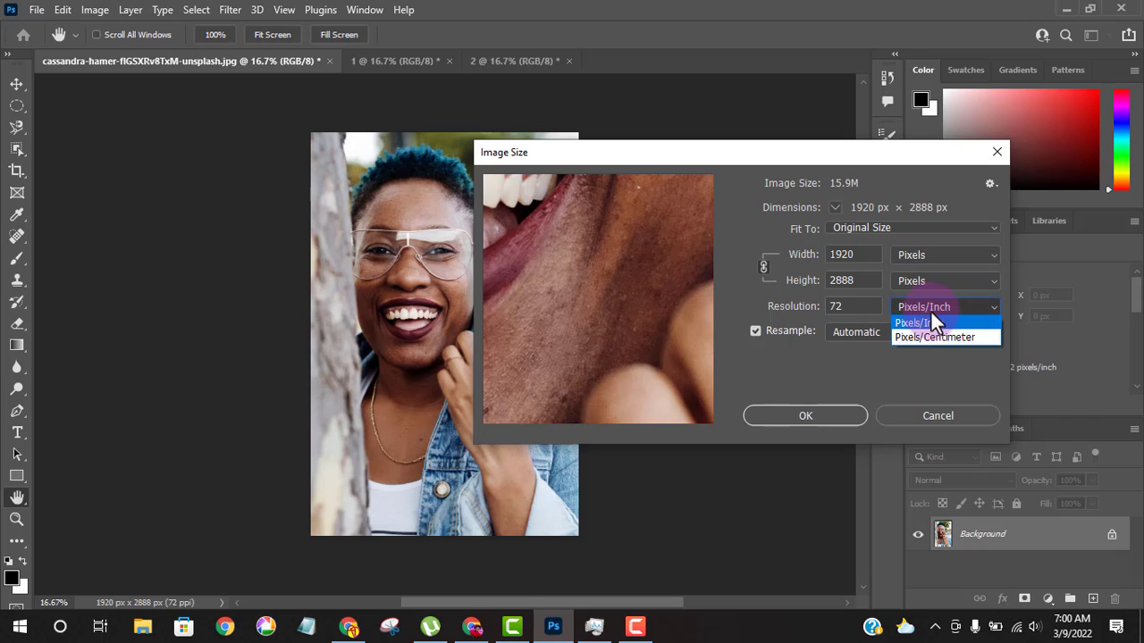
click(880, 307)
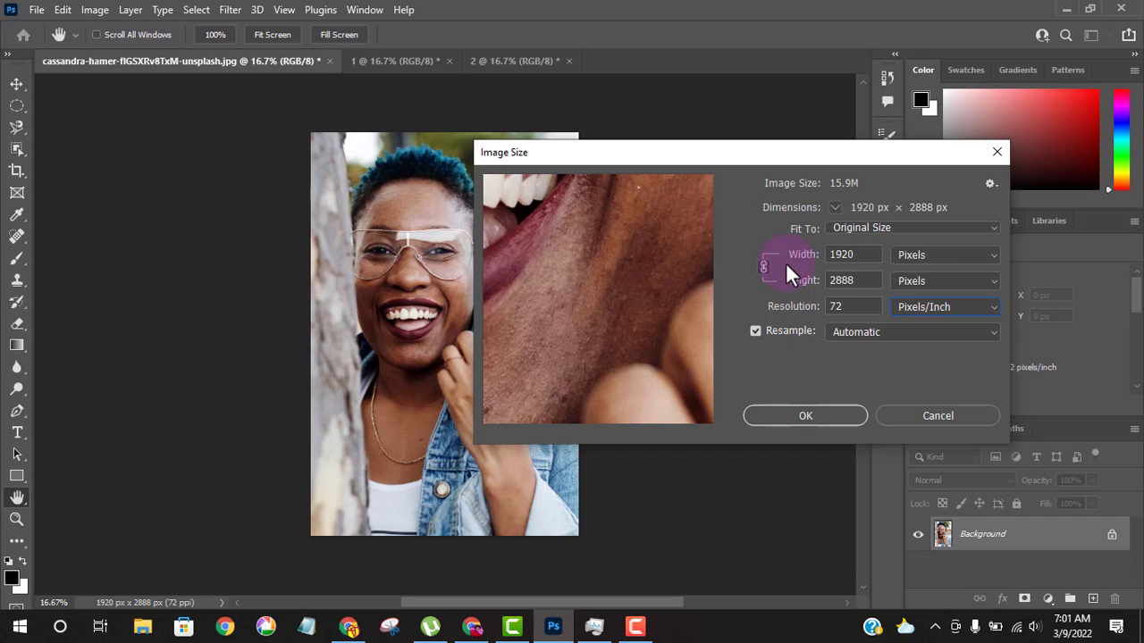
- Resize the photo to a width of 2000 pixels with linked proportions and undo the resize
double_click(842, 255)
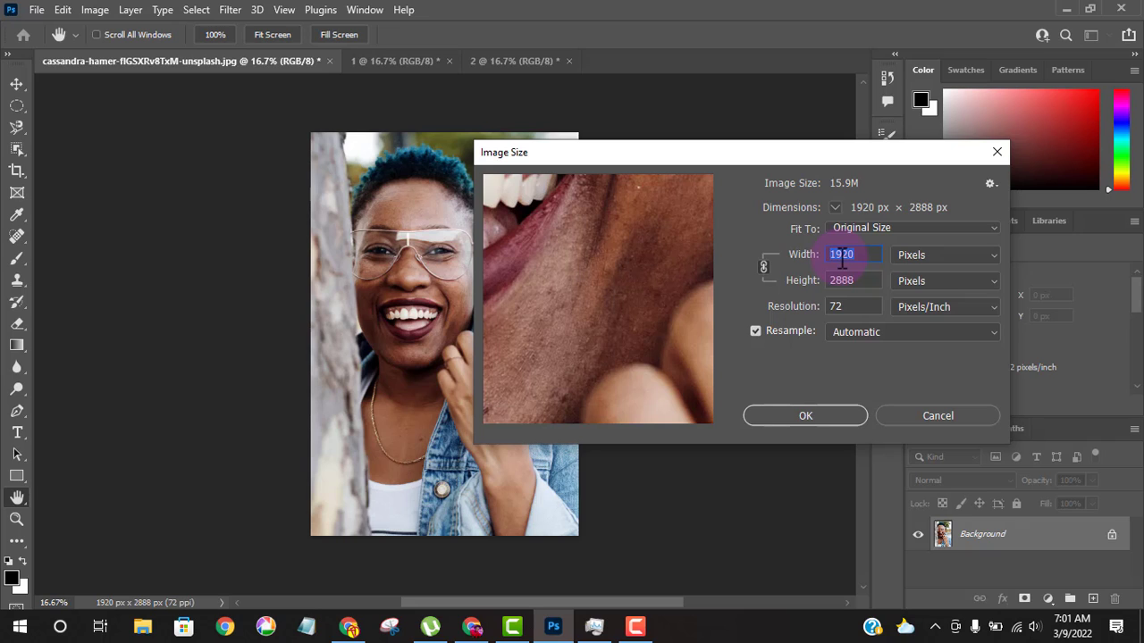
text(2000)
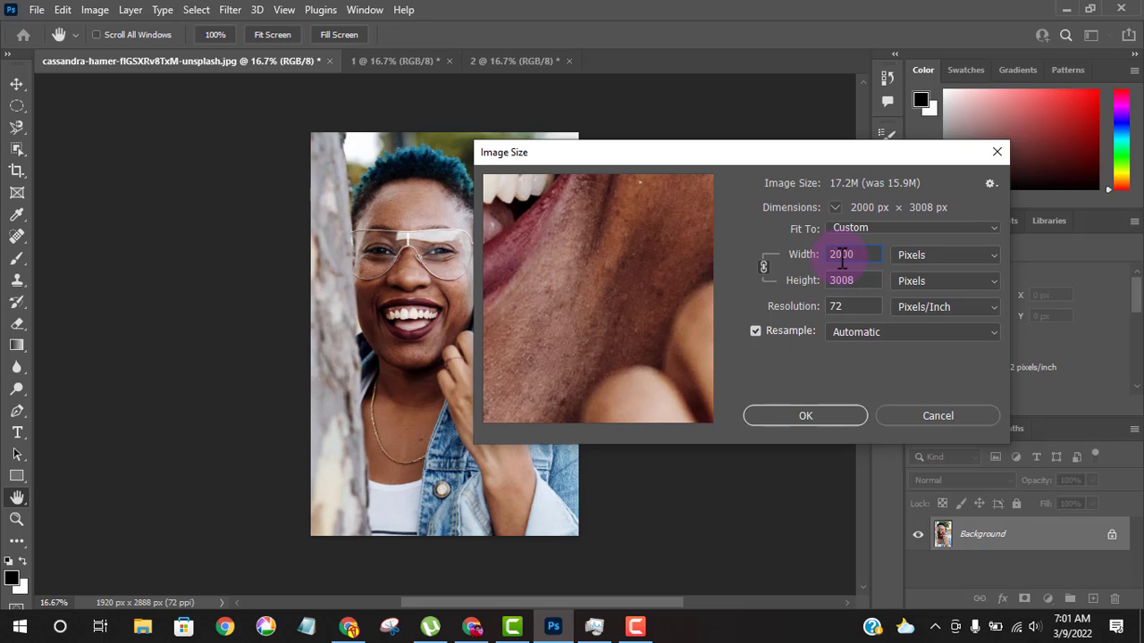
double_click(842, 257)
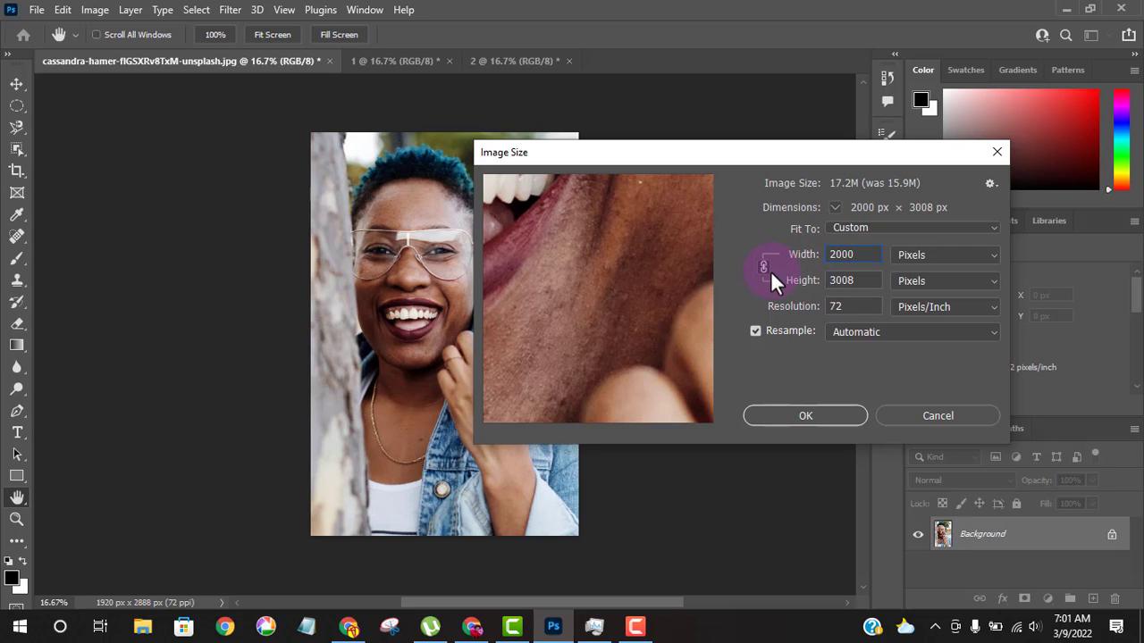
click(841, 416)
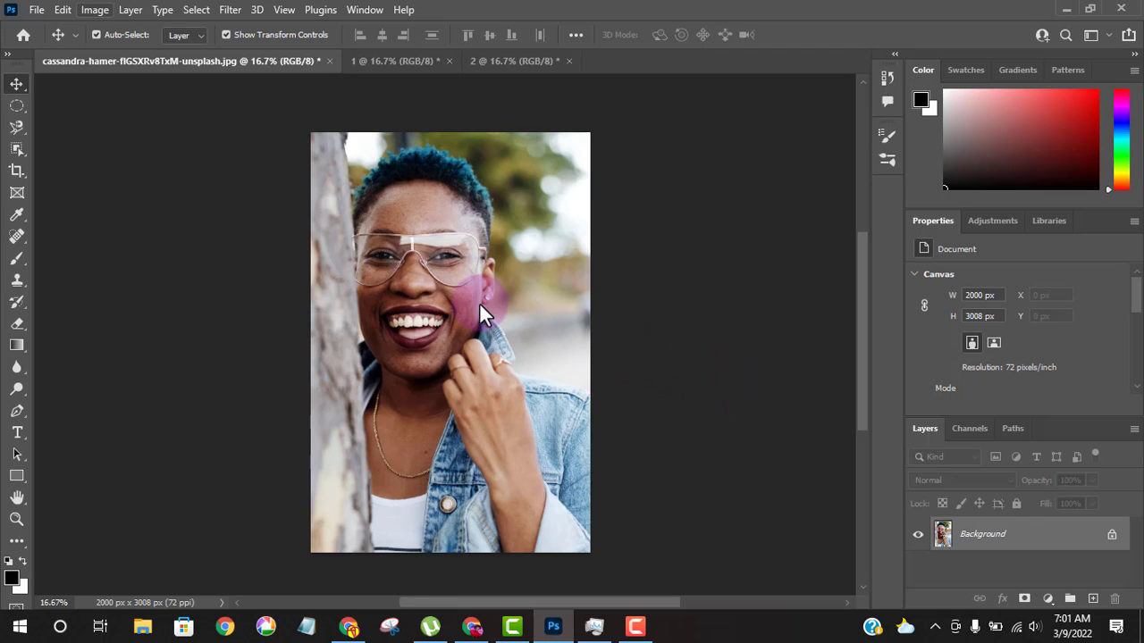
key(ctrl+z)
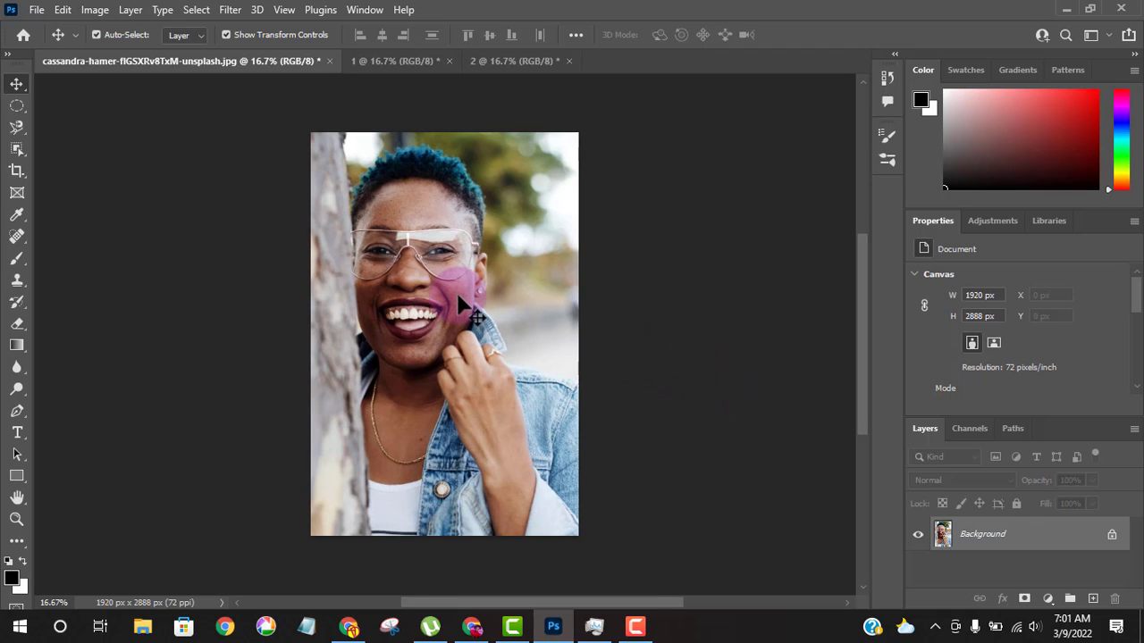
- Resize the photo to a width of 500 pixels with linked proportions and undo the resize
click(93, 11)
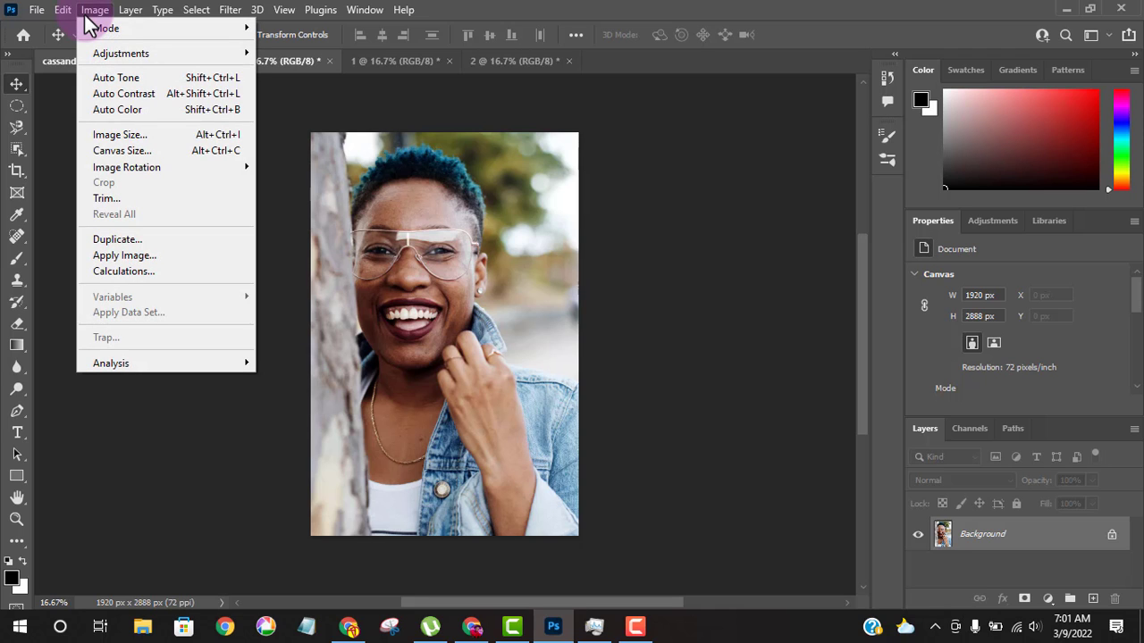
click(125, 135)
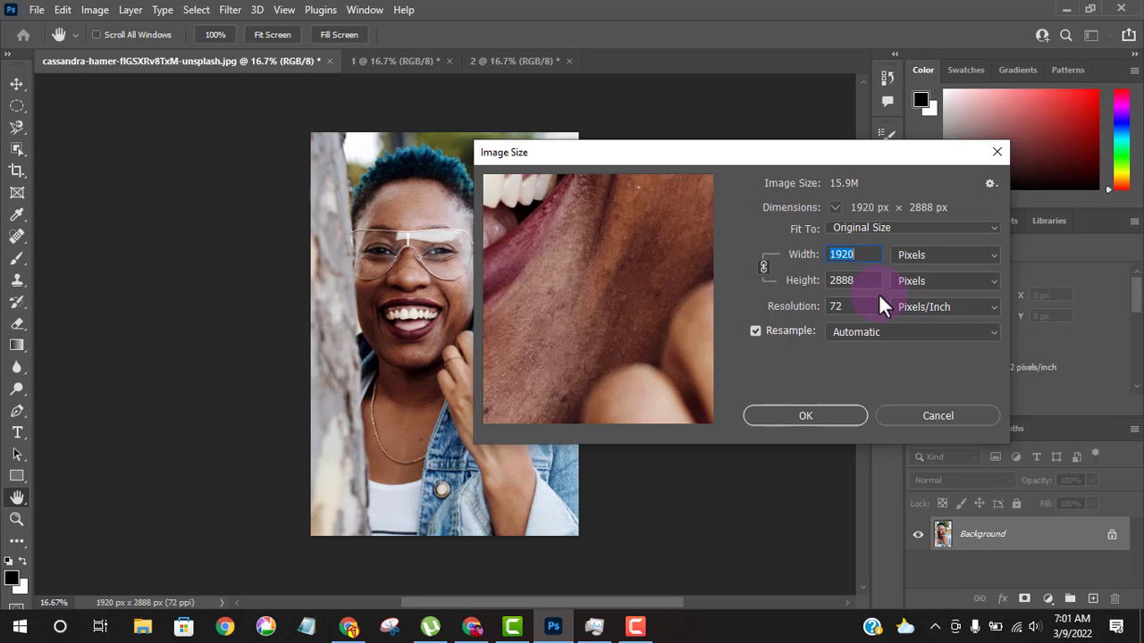
text(500)
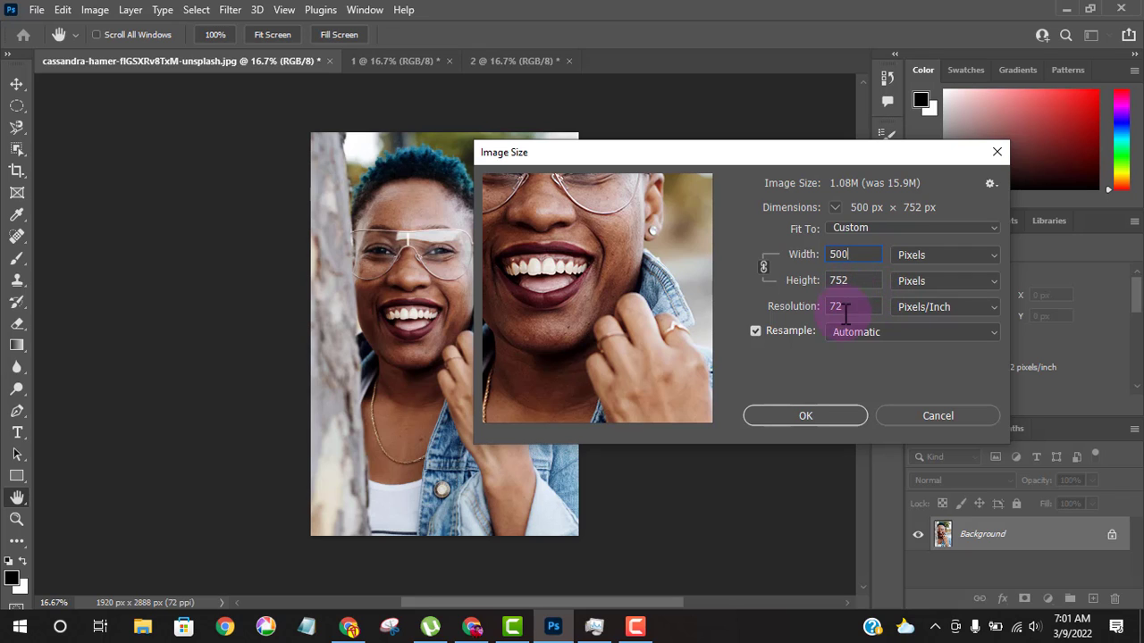
click(823, 413)
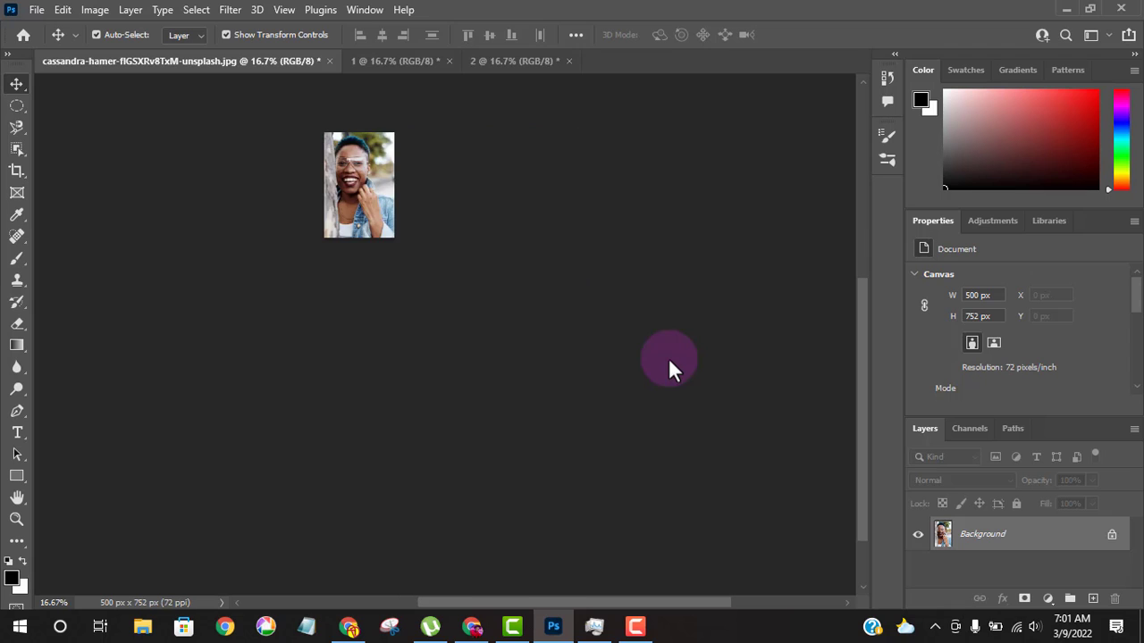
key(ctrl+z)
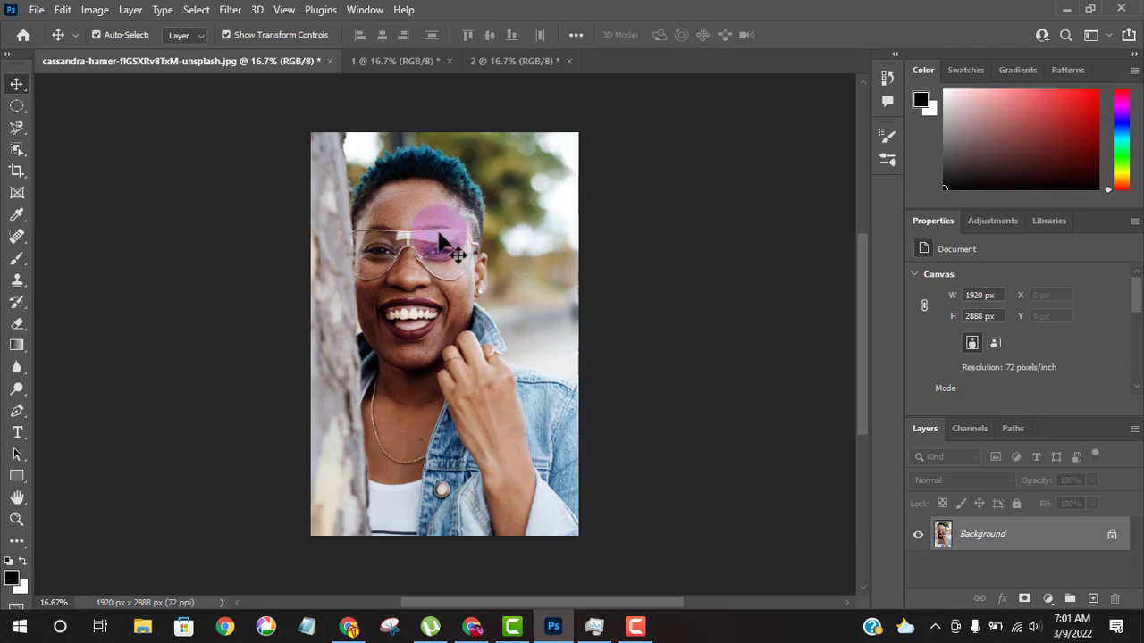
- Unlink the width and height in the Image Size settings, resize the photo to 500 pixels wide only, and undo it
click(94, 10)
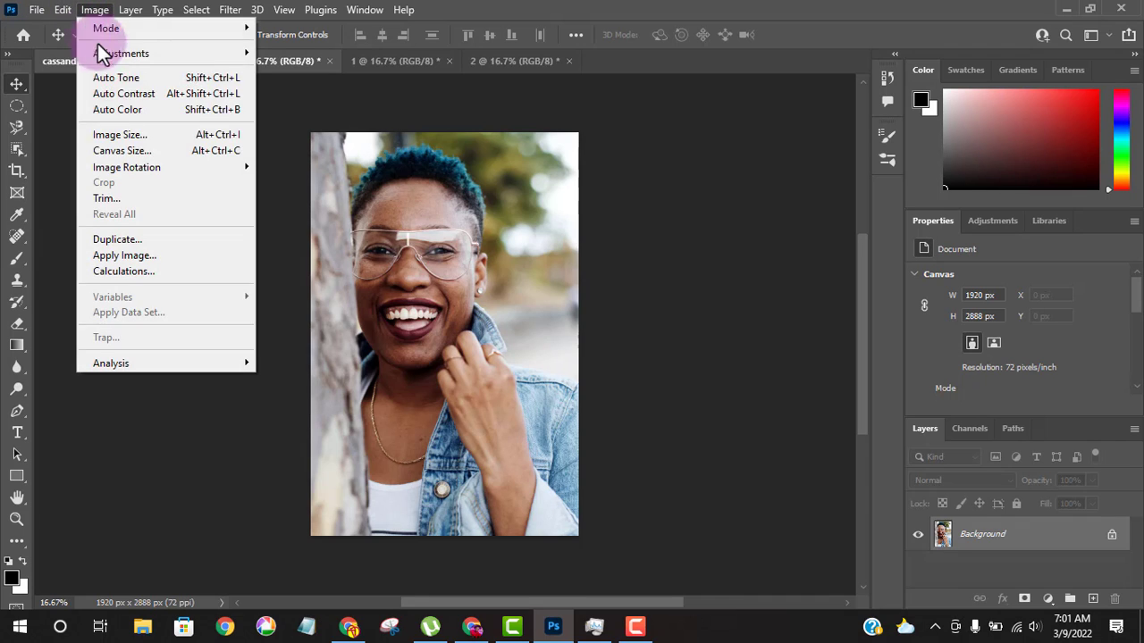
click(138, 135)
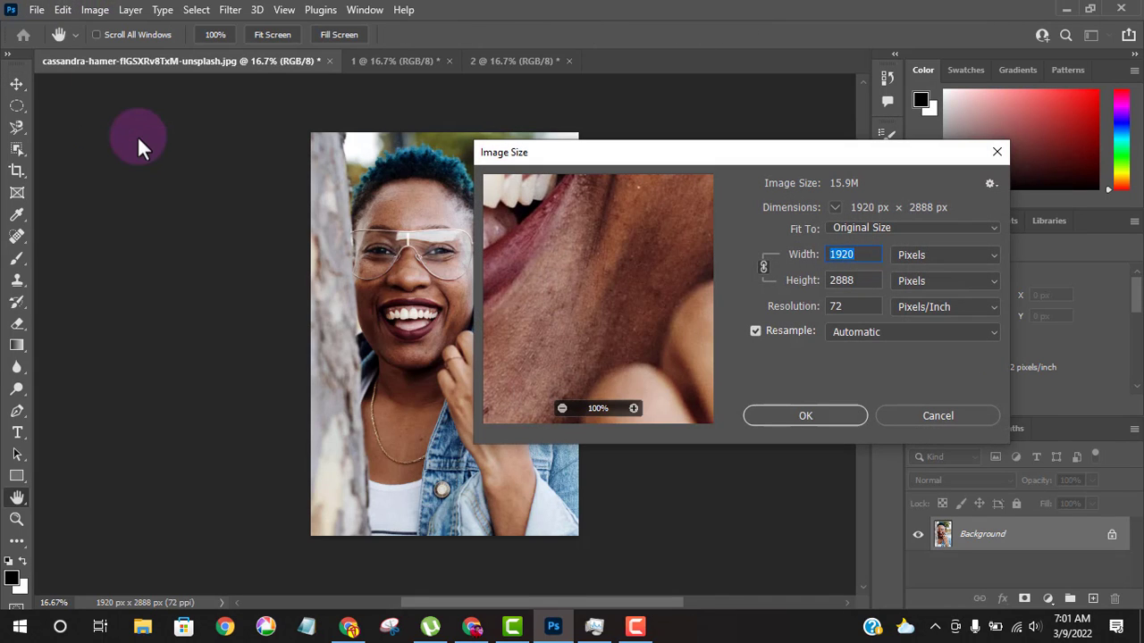
click(764, 269)
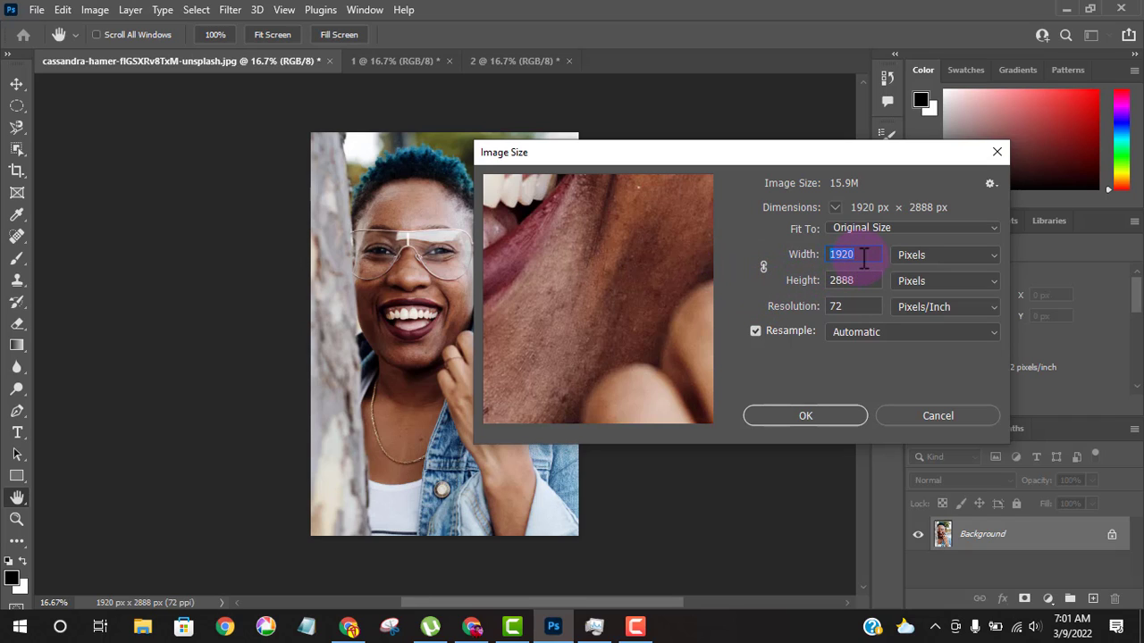
text(500)
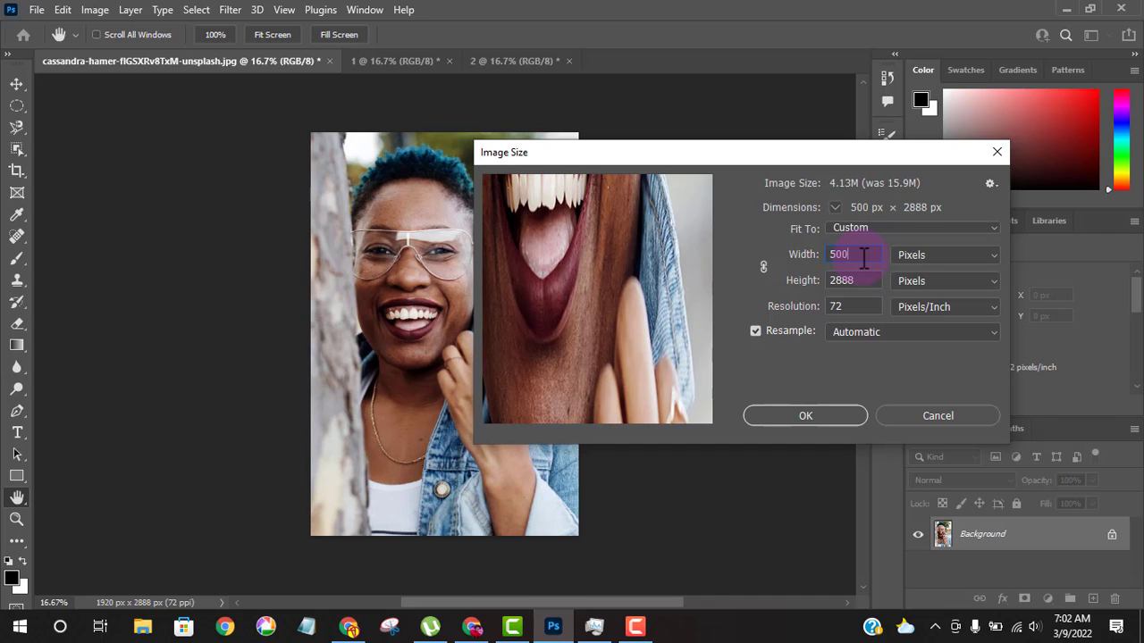
click(831, 412)
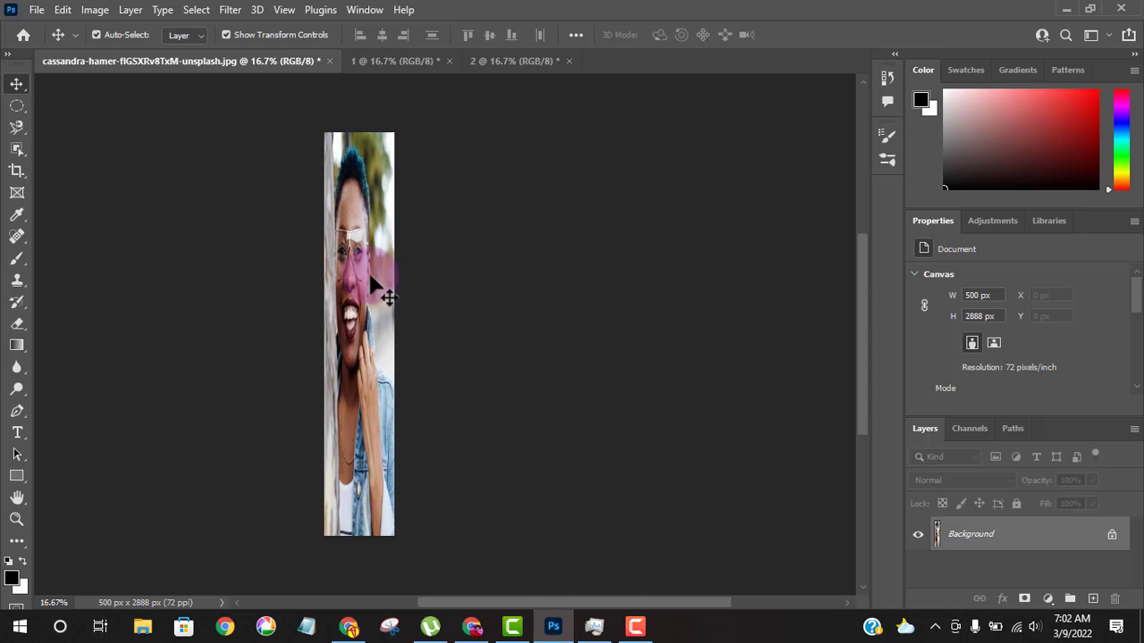
key(ctrl+z)
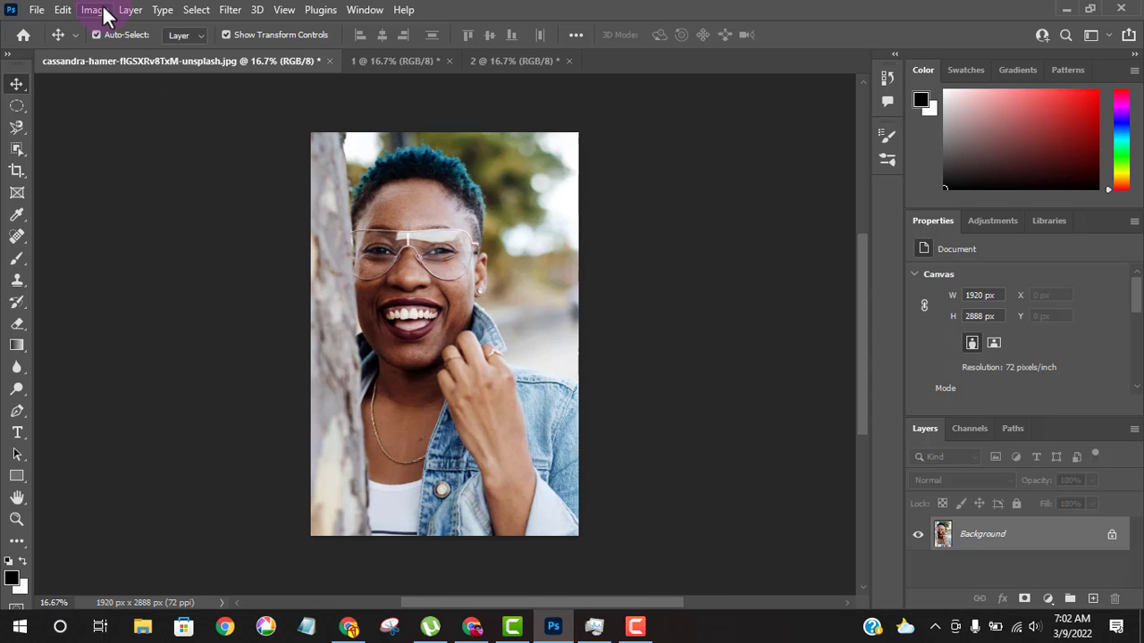
- Turn Resample off and back on in the Image Size settings and accept them
click(94, 10)
click(135, 134)
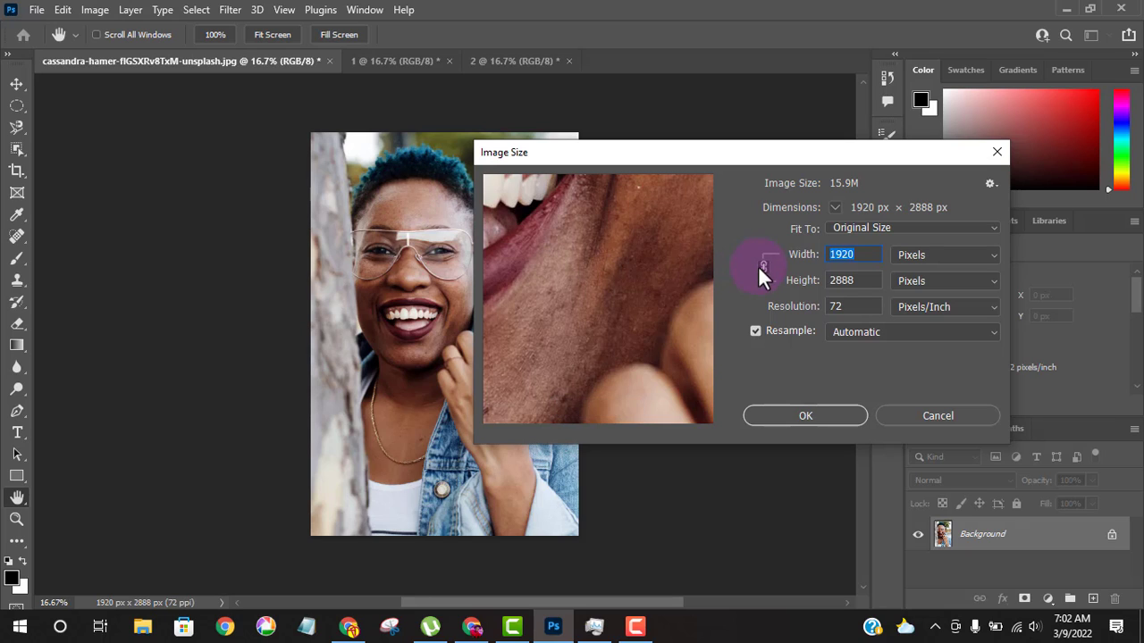
click(757, 327)
click(759, 330)
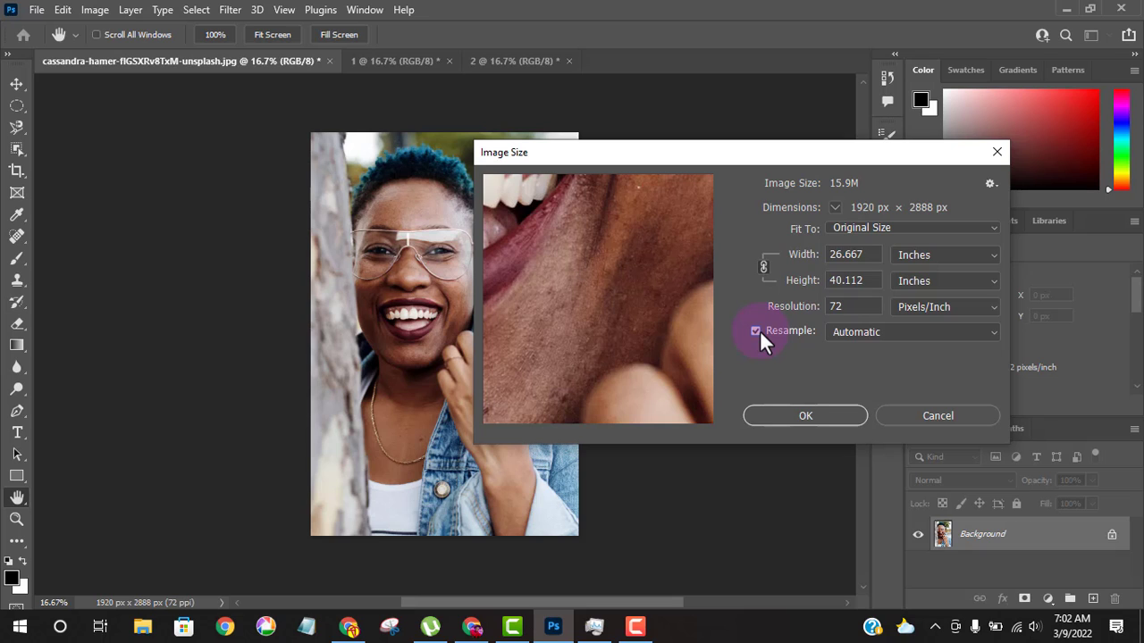
click(818, 417)
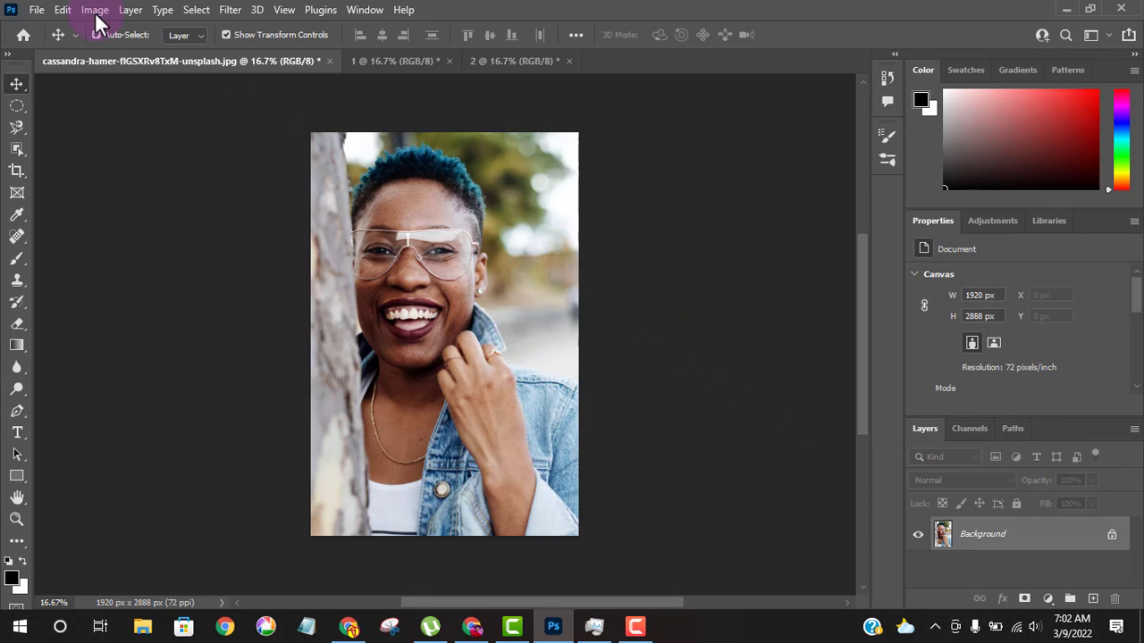
- Open the Canvas Size settings and review the canvas extension color choices, keeping Background
click(95, 11)
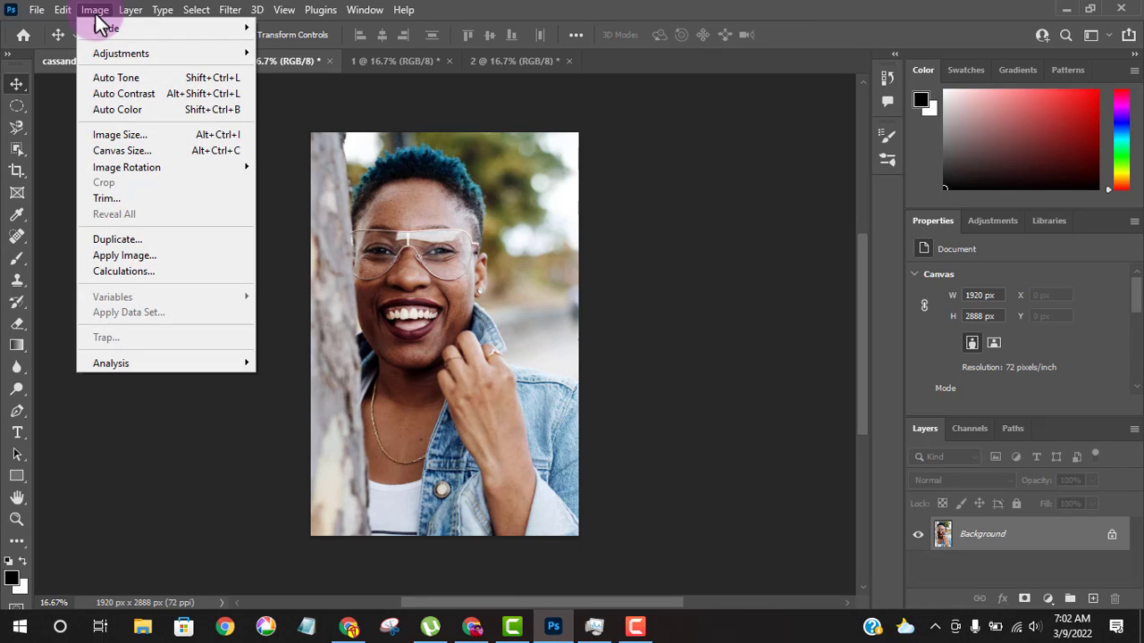
click(97, 16)
click(95, 15)
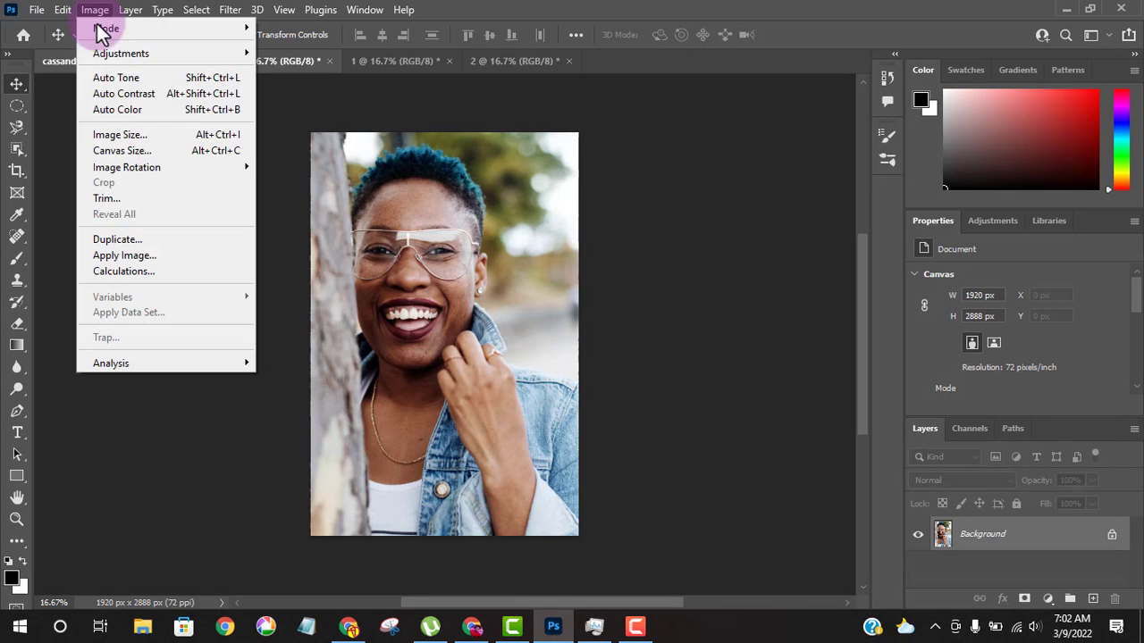
click(126, 151)
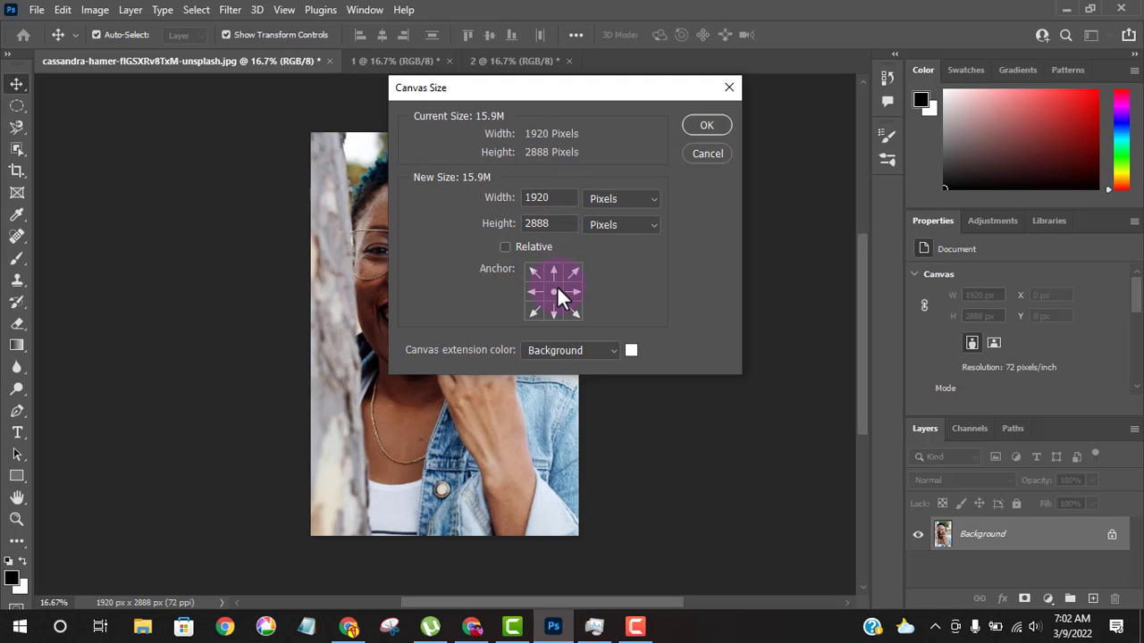
click(609, 350)
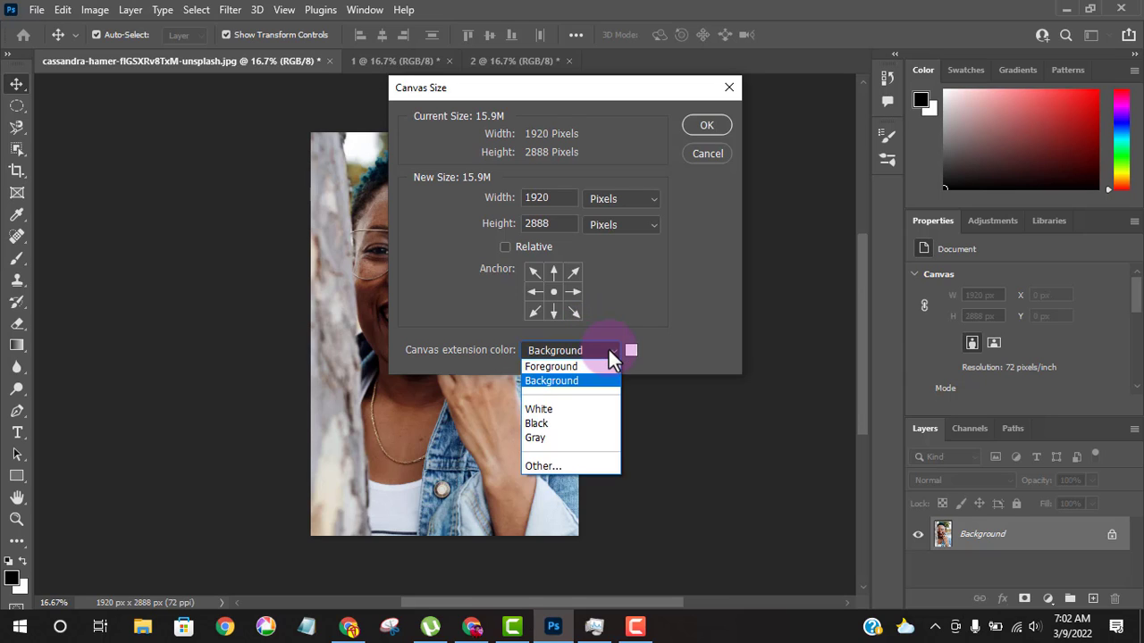
click(634, 296)
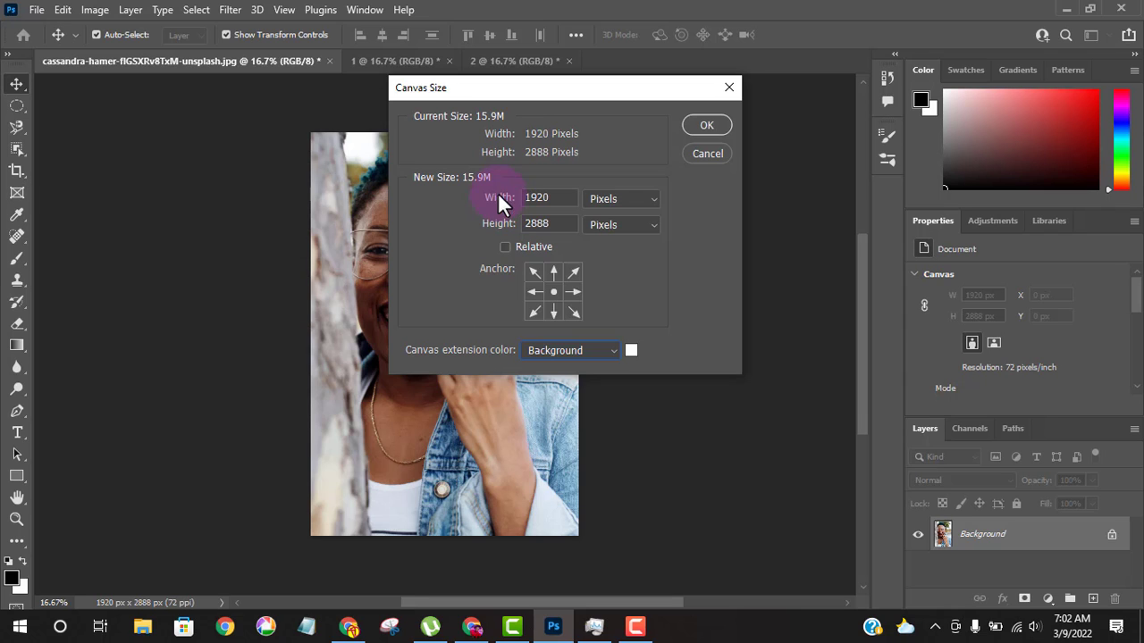
- Try inches, centimeters and points as canvas size units, return to pixels, and cancel the Canvas Size settings
drag(519, 85, 754, 112)
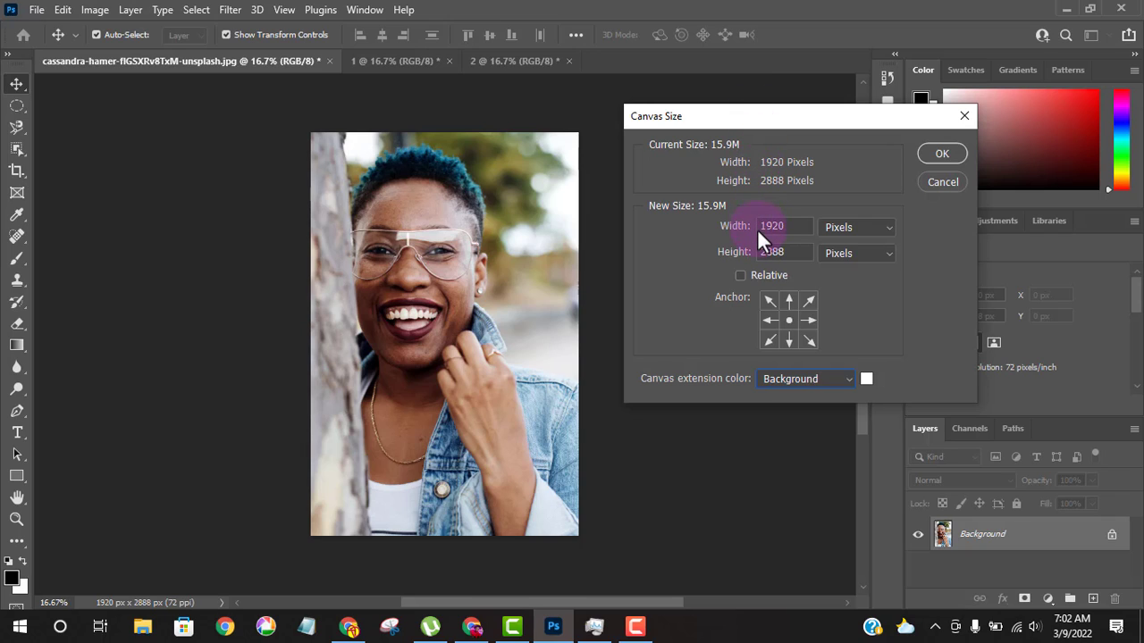
click(857, 227)
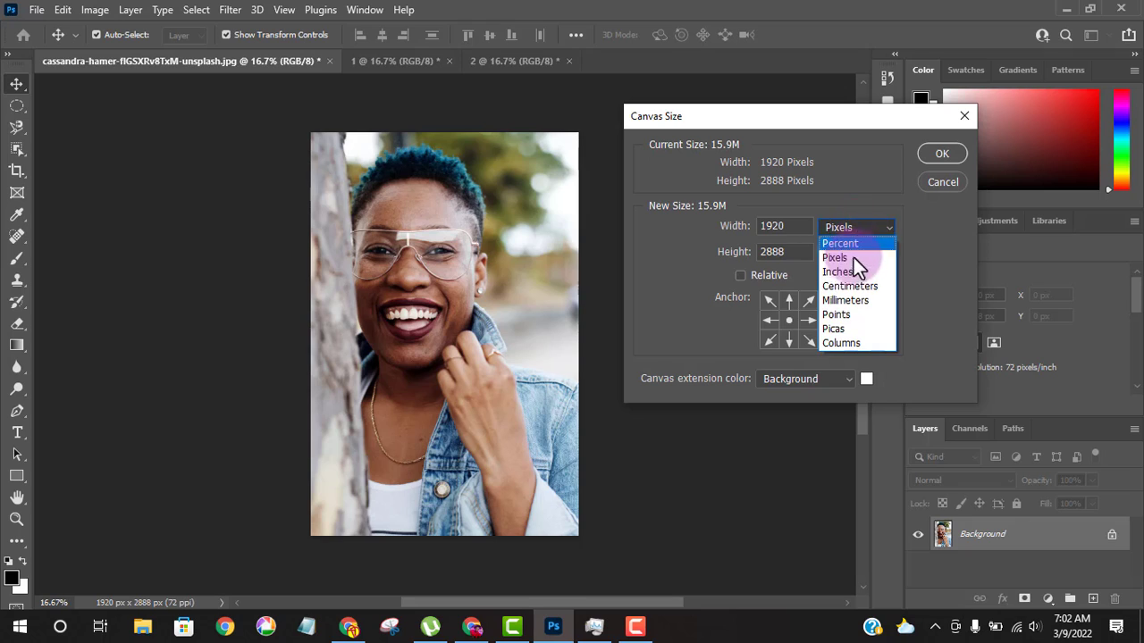
click(851, 273)
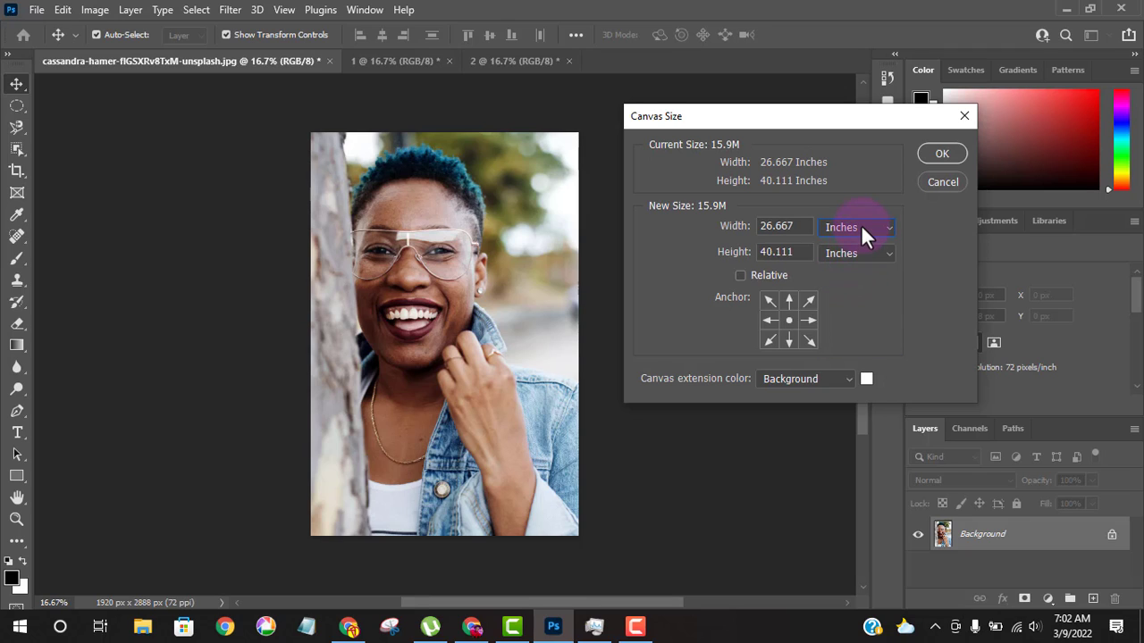
click(861, 225)
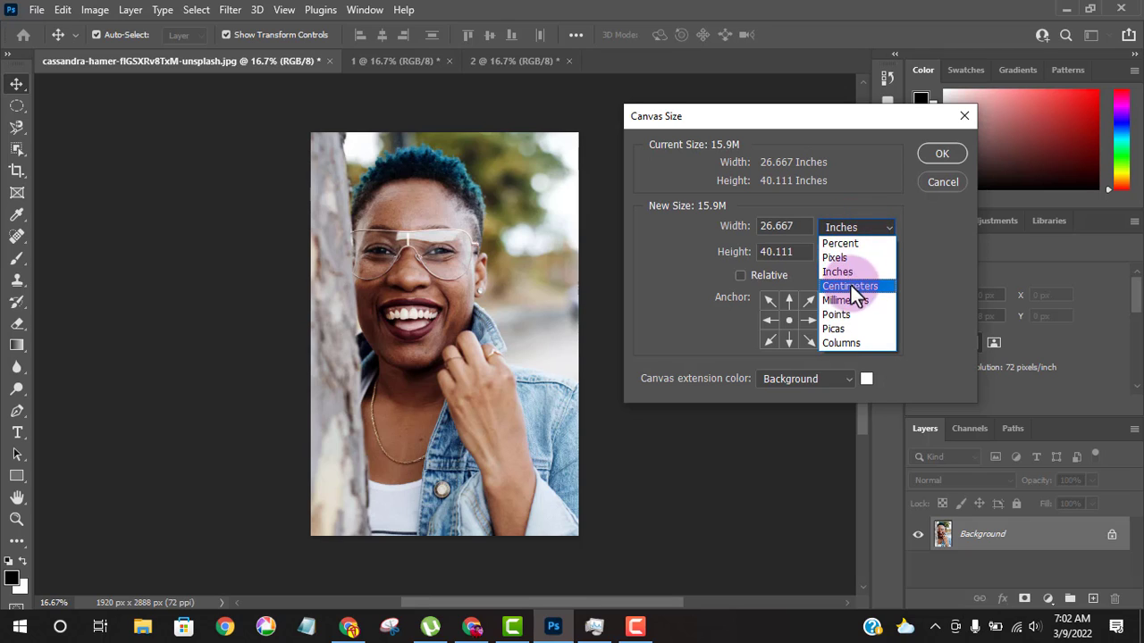
click(849, 286)
click(859, 229)
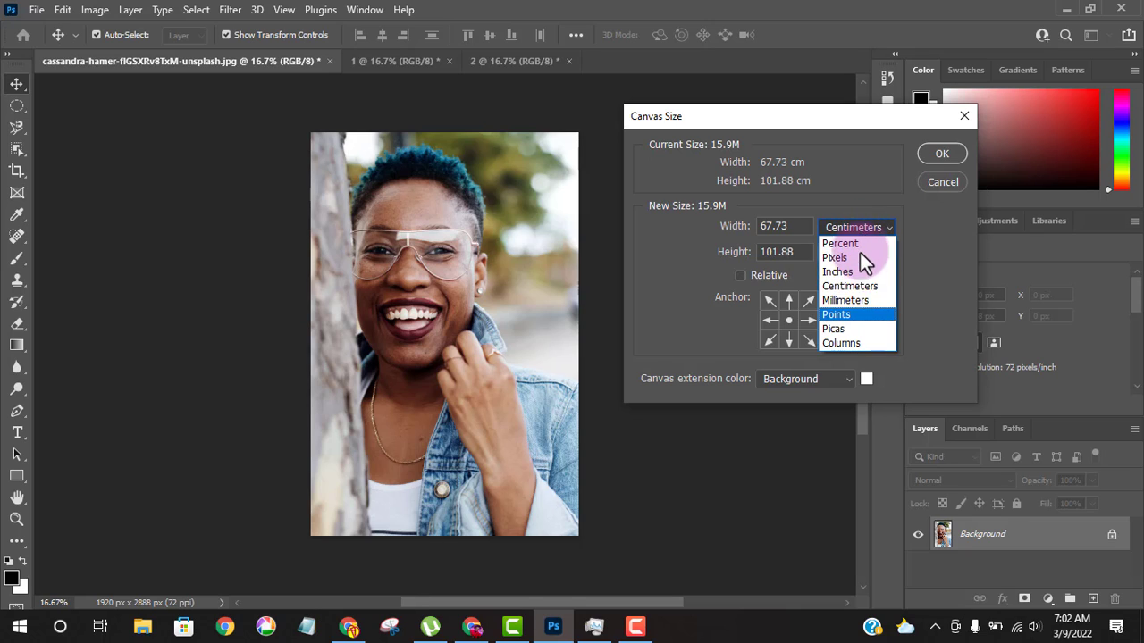
click(840, 314)
click(859, 229)
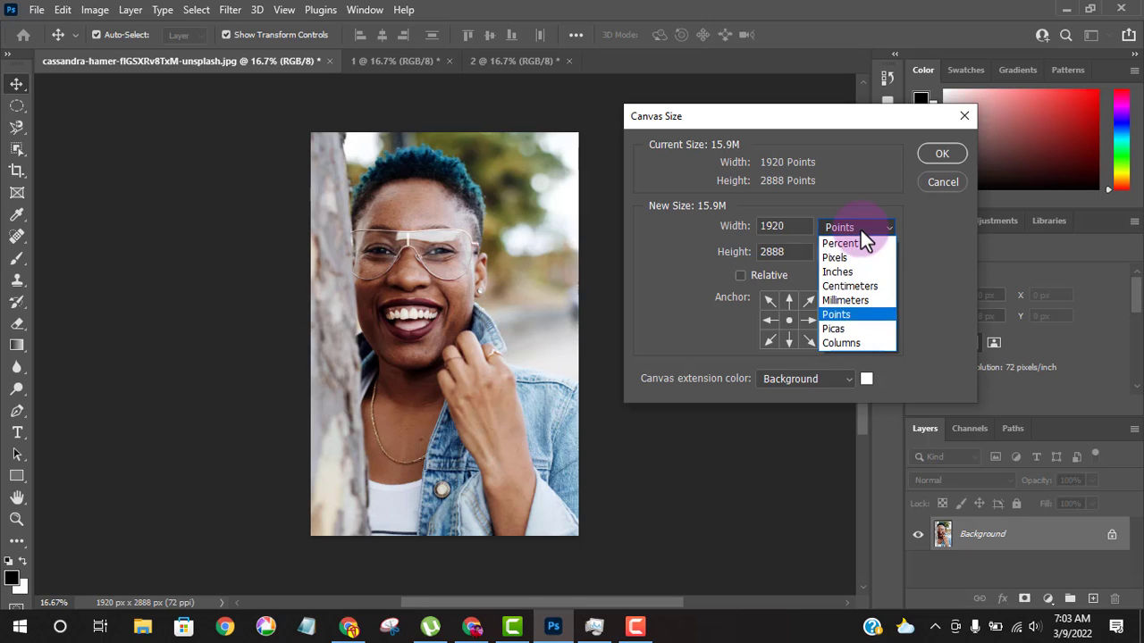
click(854, 259)
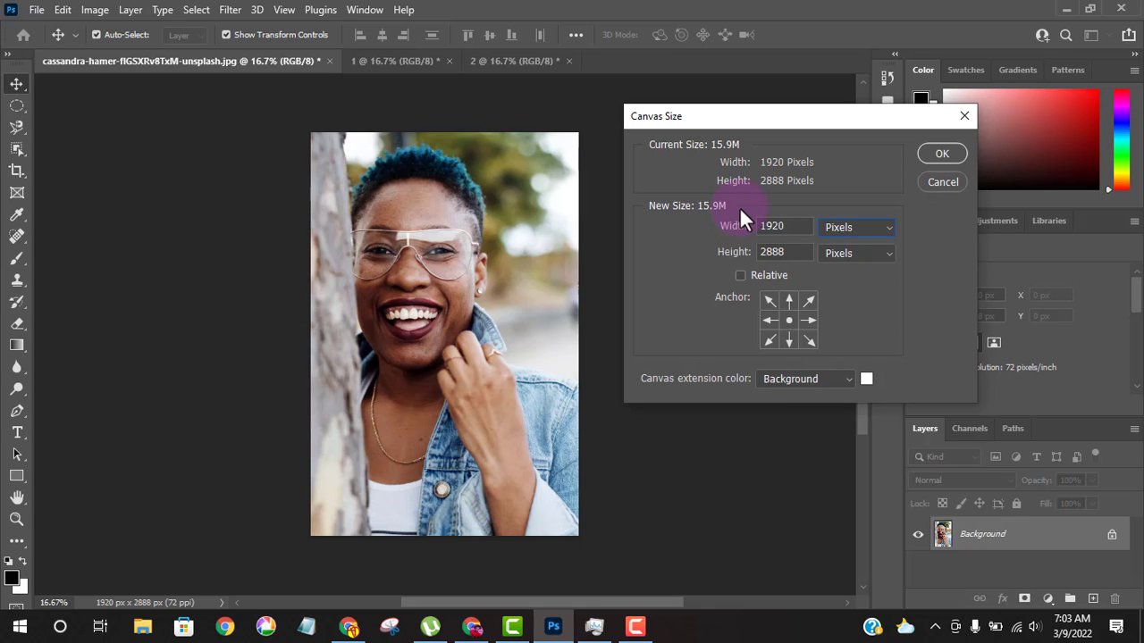
click(936, 179)
- Rotate the photo by 180° and undo the rotation
click(91, 14)
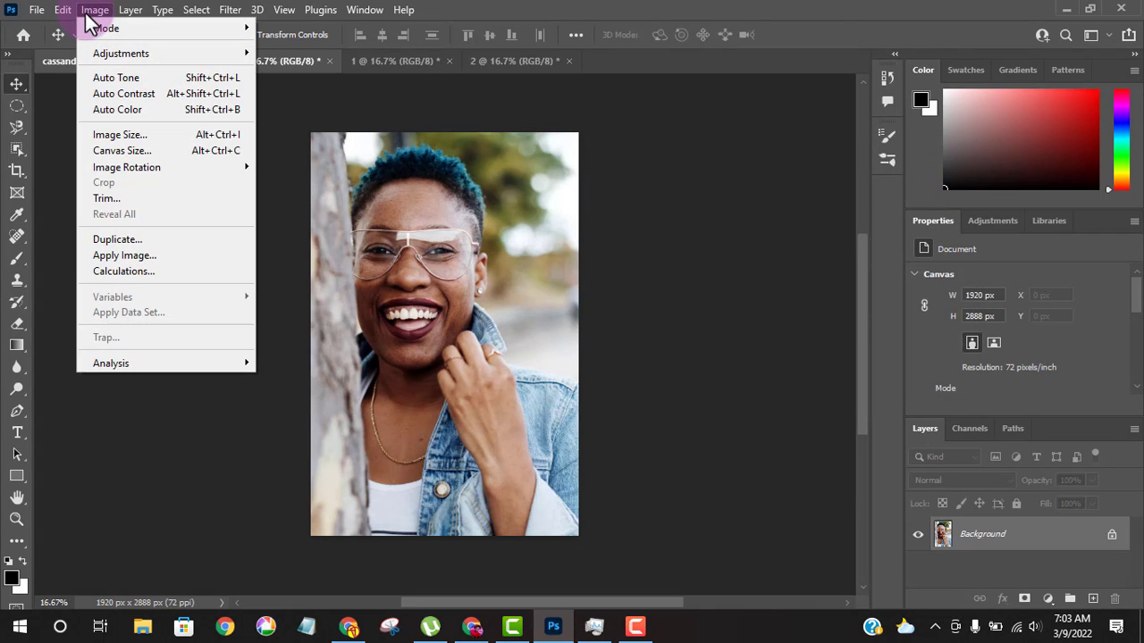
mouse_move(139, 166)
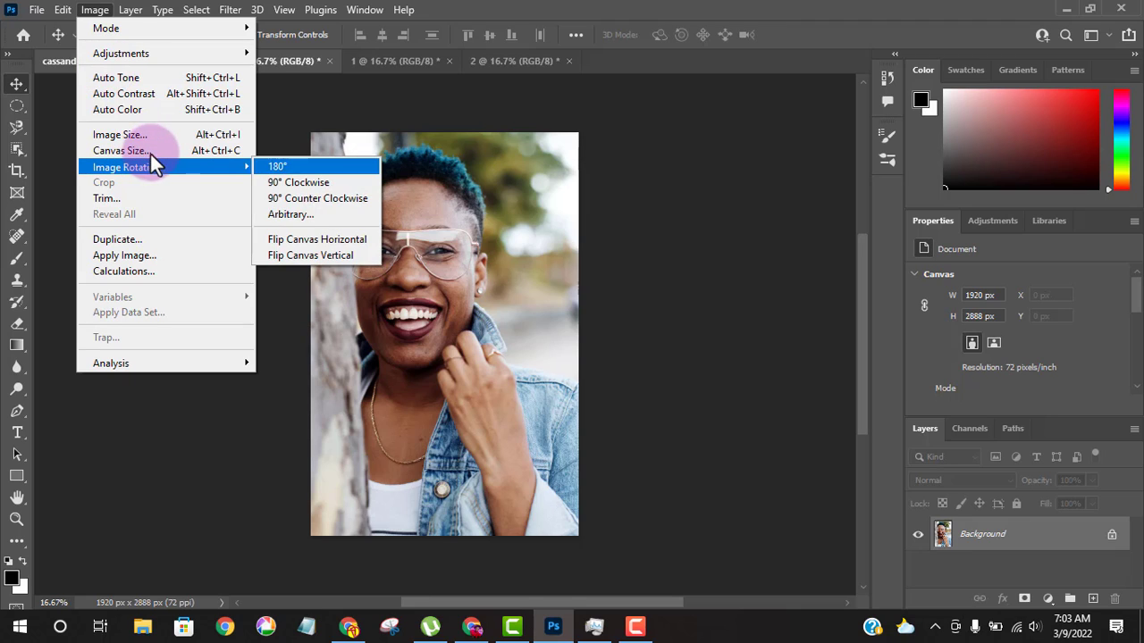
click(293, 165)
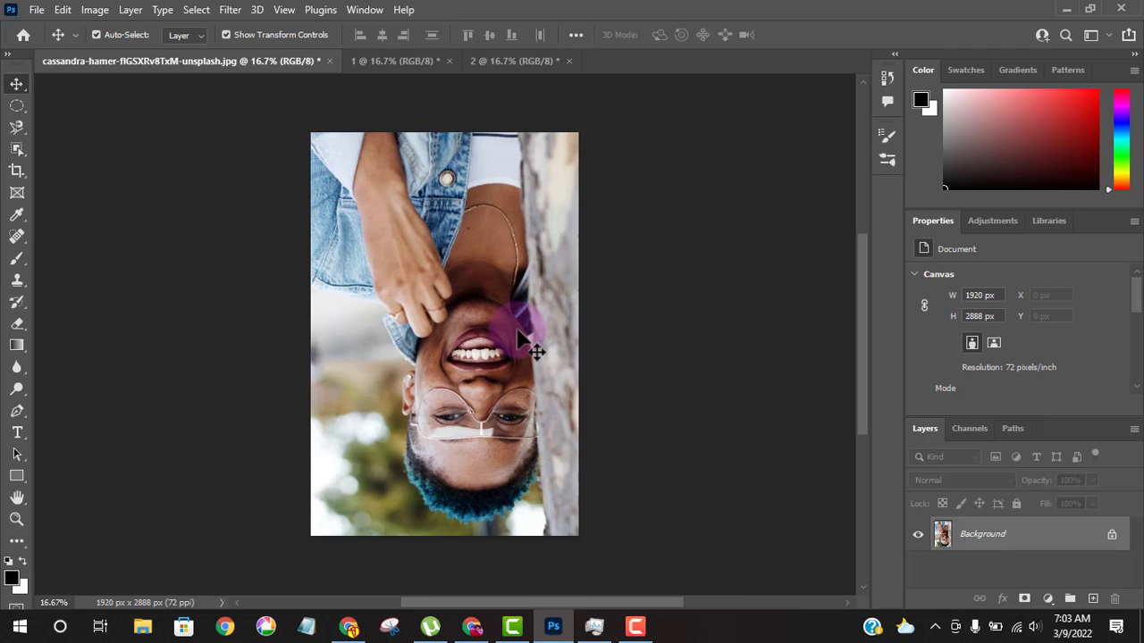
key(ctrl+z)
- Rotate the photo 90° clockwise and undo the rotation
click(89, 12)
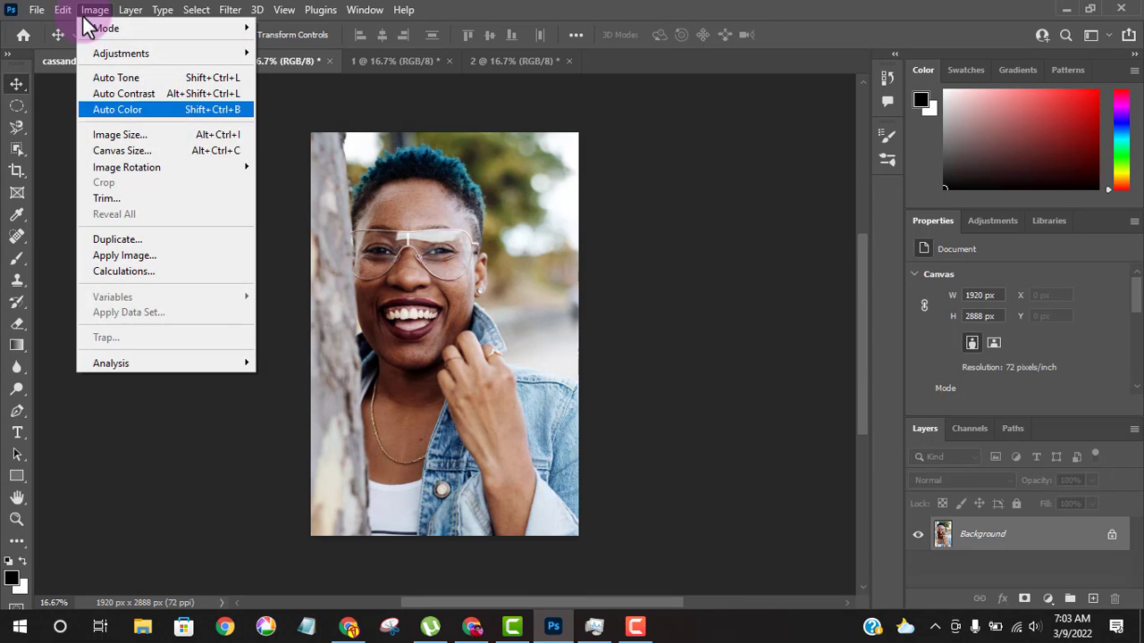
mouse_move(246, 167)
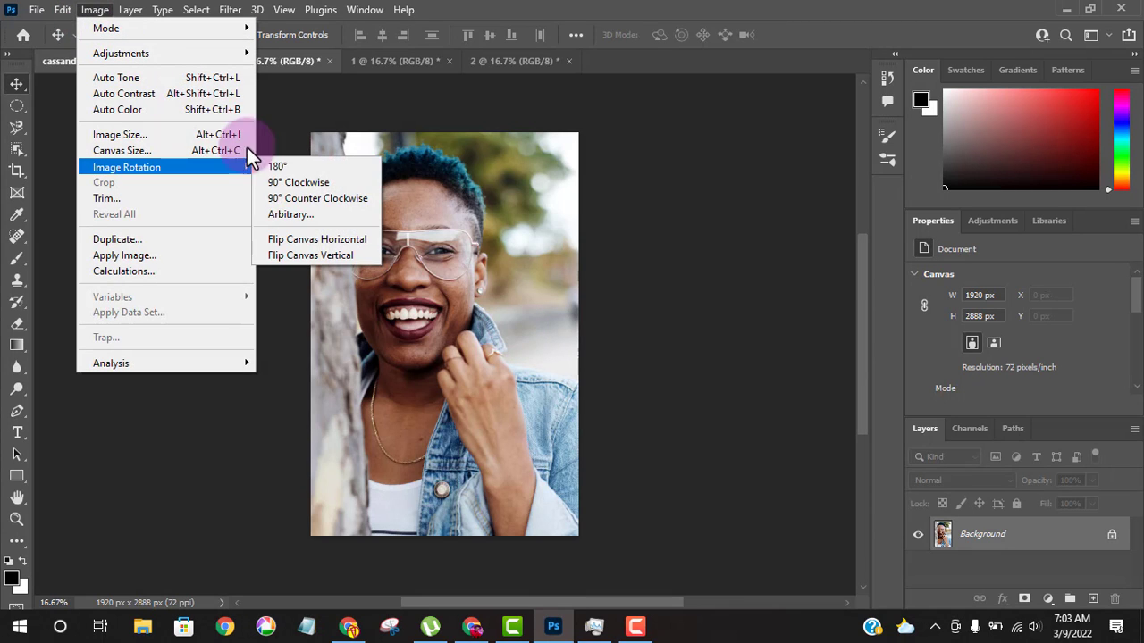
click(294, 183)
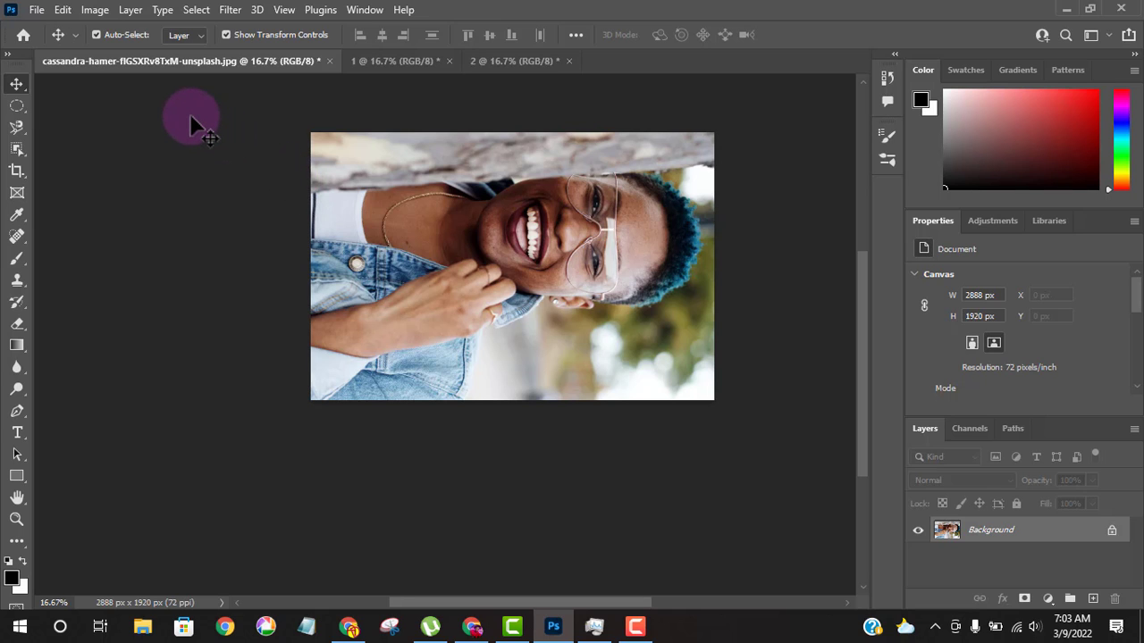
key(ctrl+z)
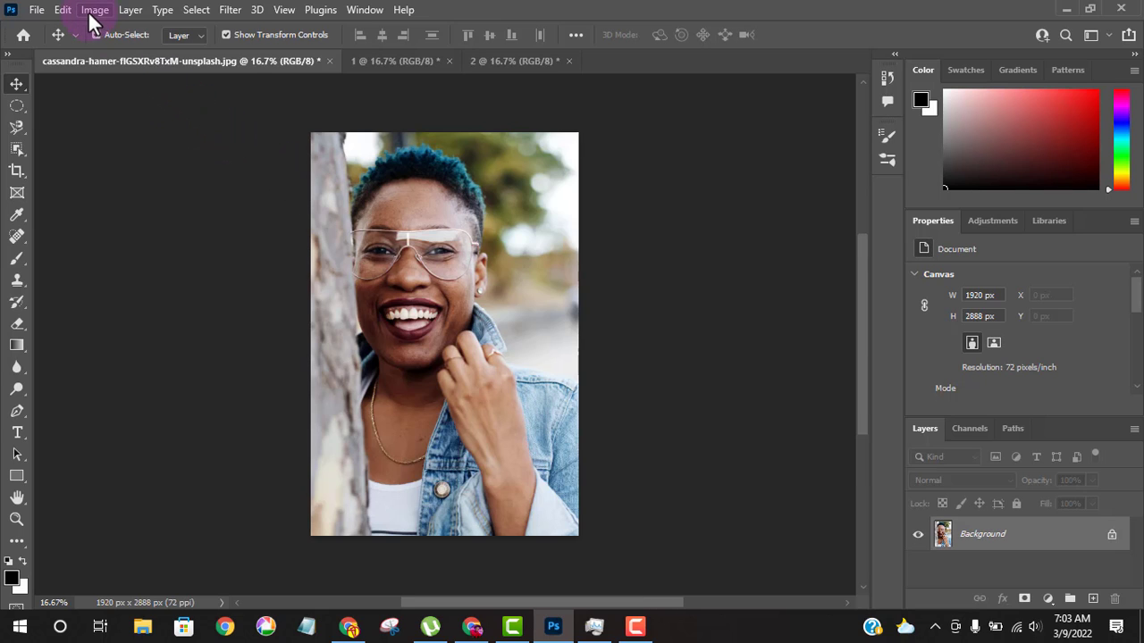
- Rotate the photo 90° counter-clockwise
click(93, 10)
mouse_move(126, 167)
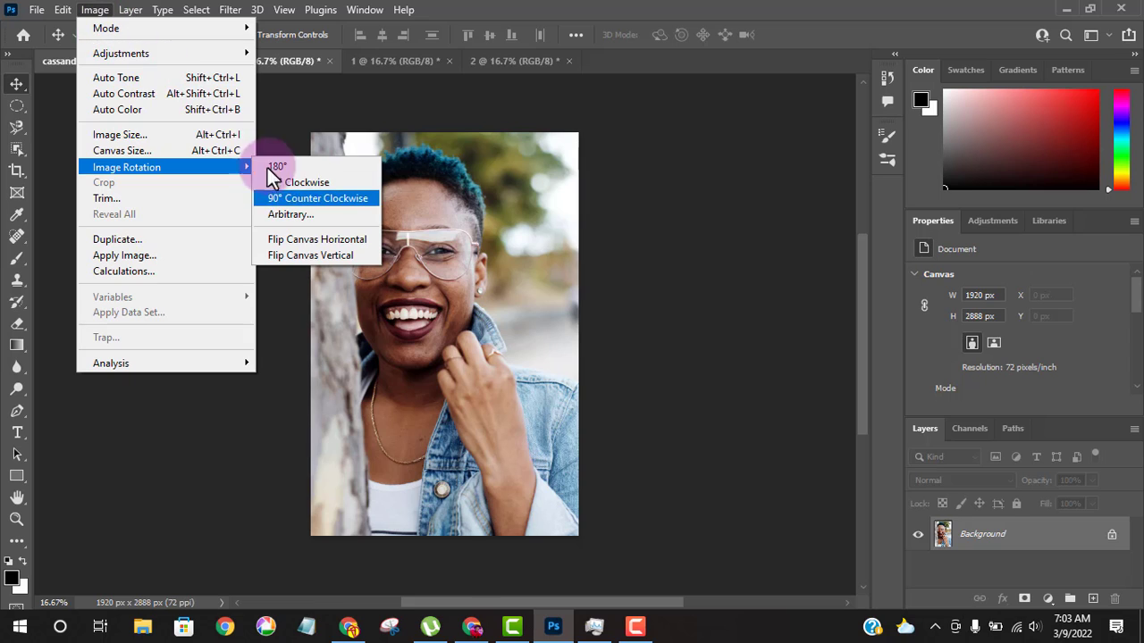
click(307, 200)
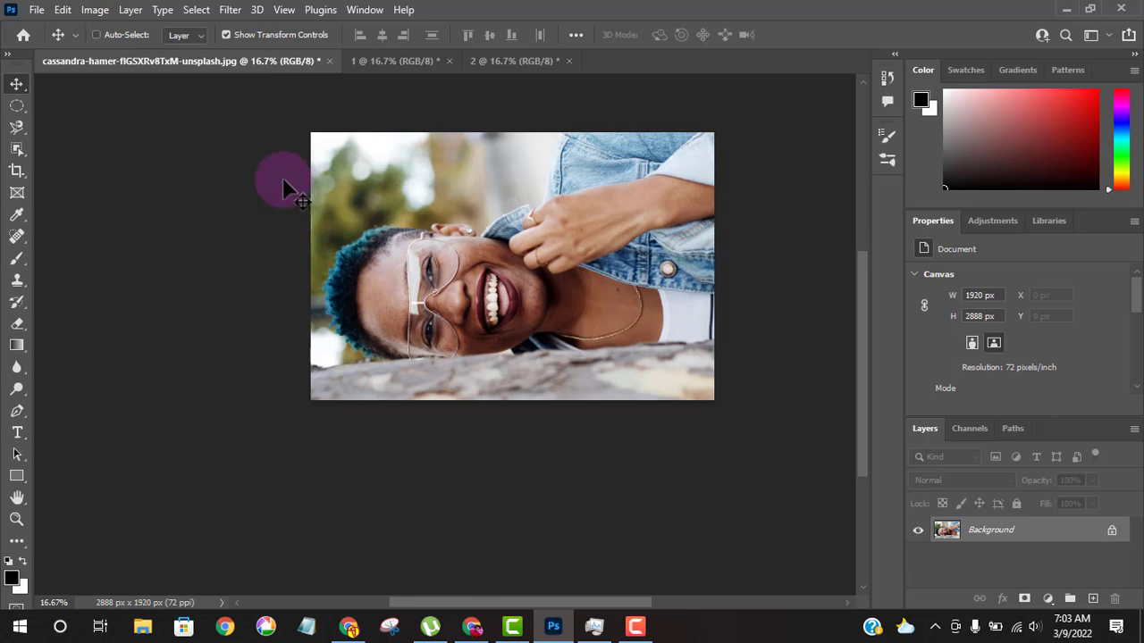
- Undo the 90° counter-clockwise rotation of the photo
key(ctrl+z)
- Rotate the canvas by an arbitrary angle of 30° counter-clockwise and undo the rotation
click(95, 10)
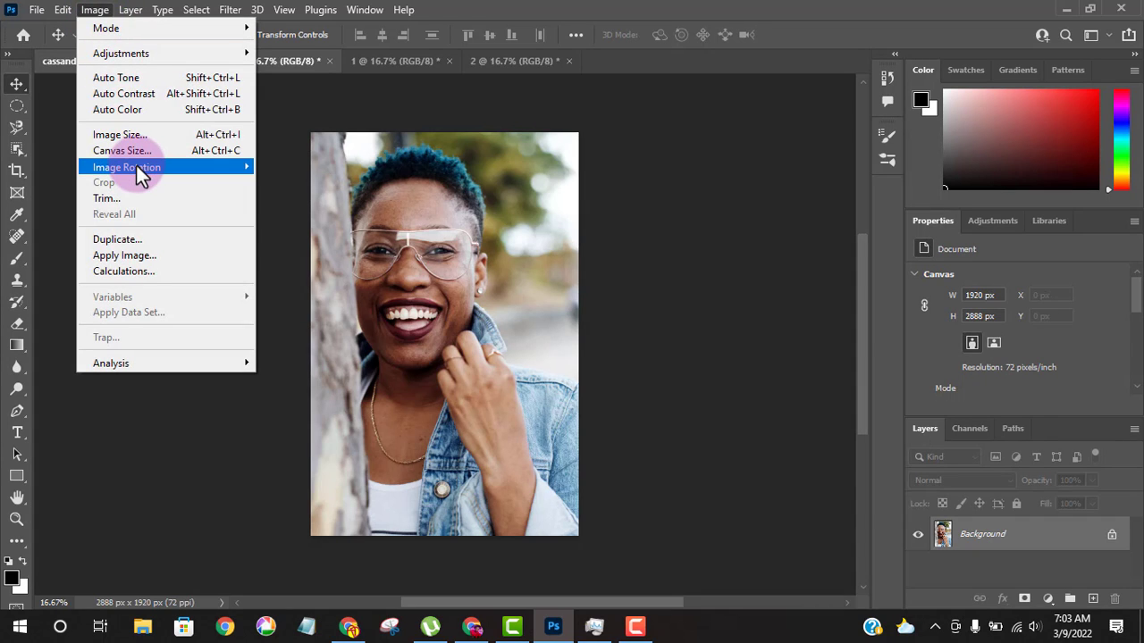
mouse_move(136, 167)
key(Down)
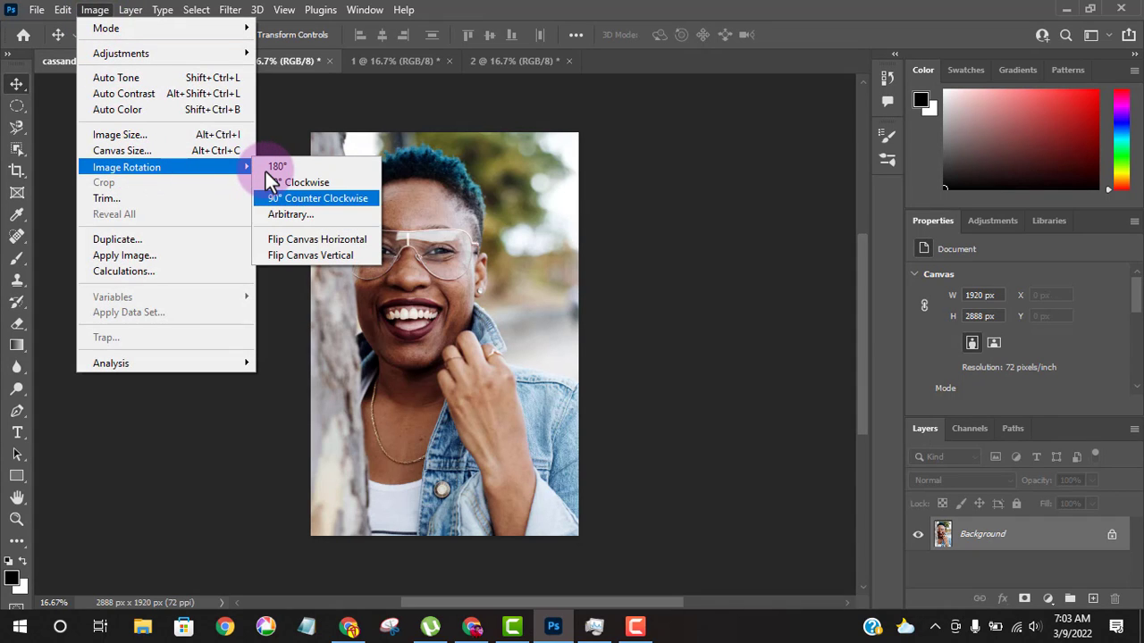
key(Down)
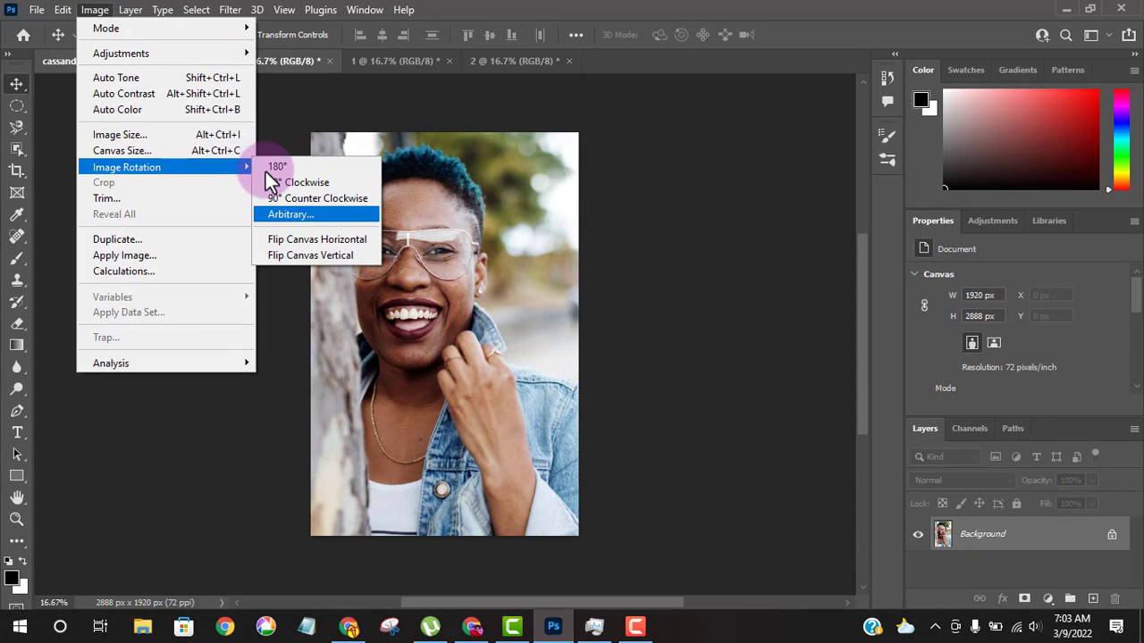
click(306, 221)
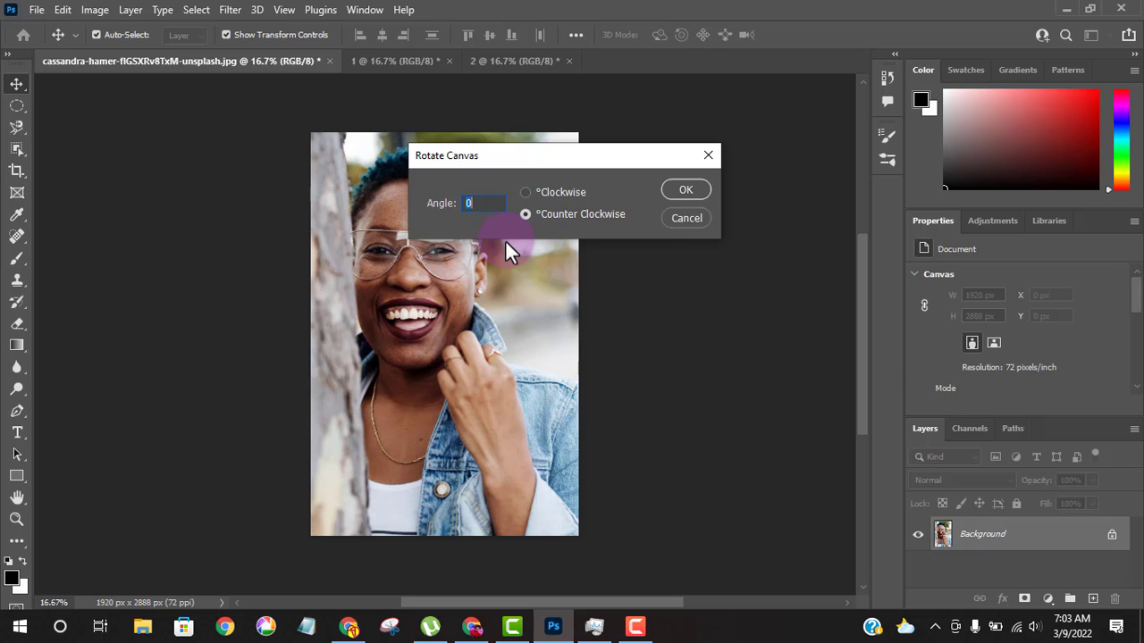
text(30)
click(676, 191)
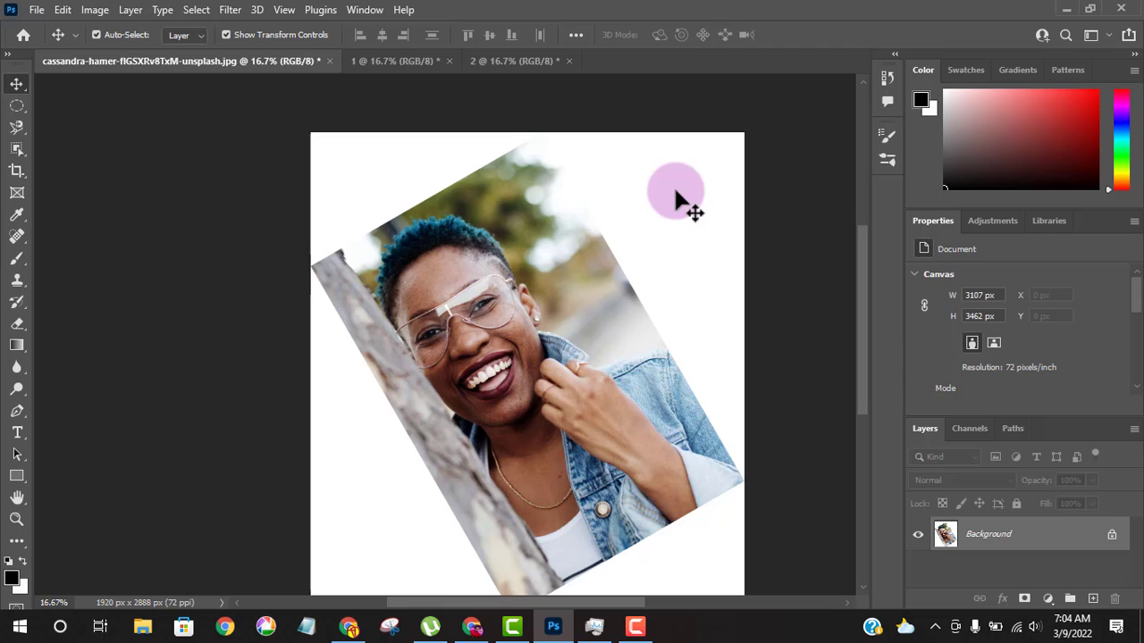
scroll(404, 306, down, 2)
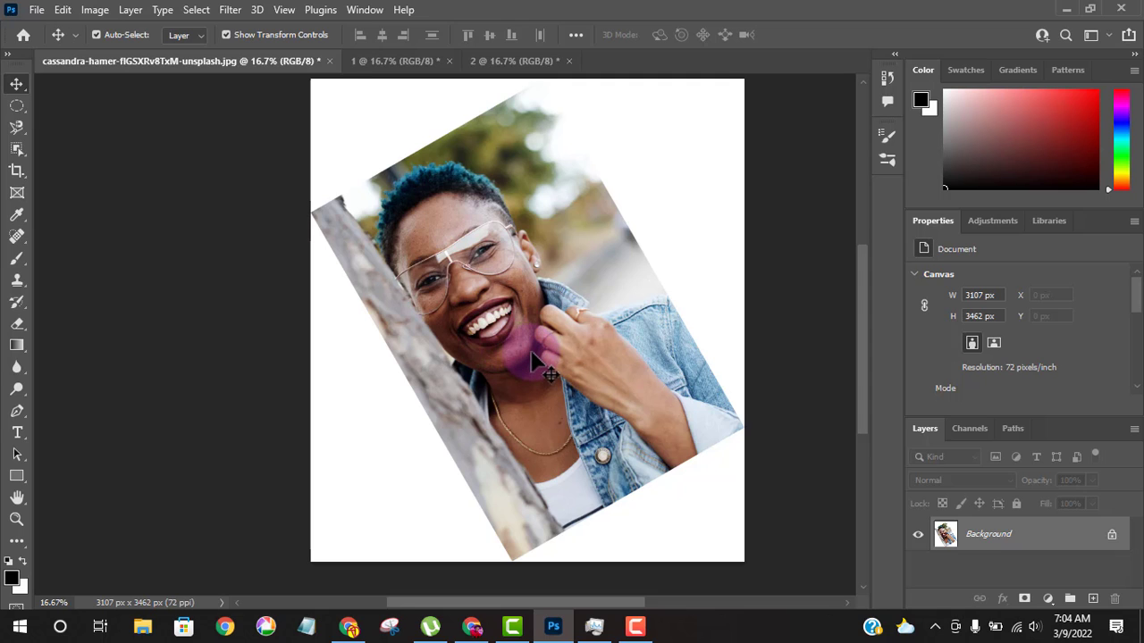
key(ctrl+z)
- Flip the canvas horizontally and undo the flip
click(94, 11)
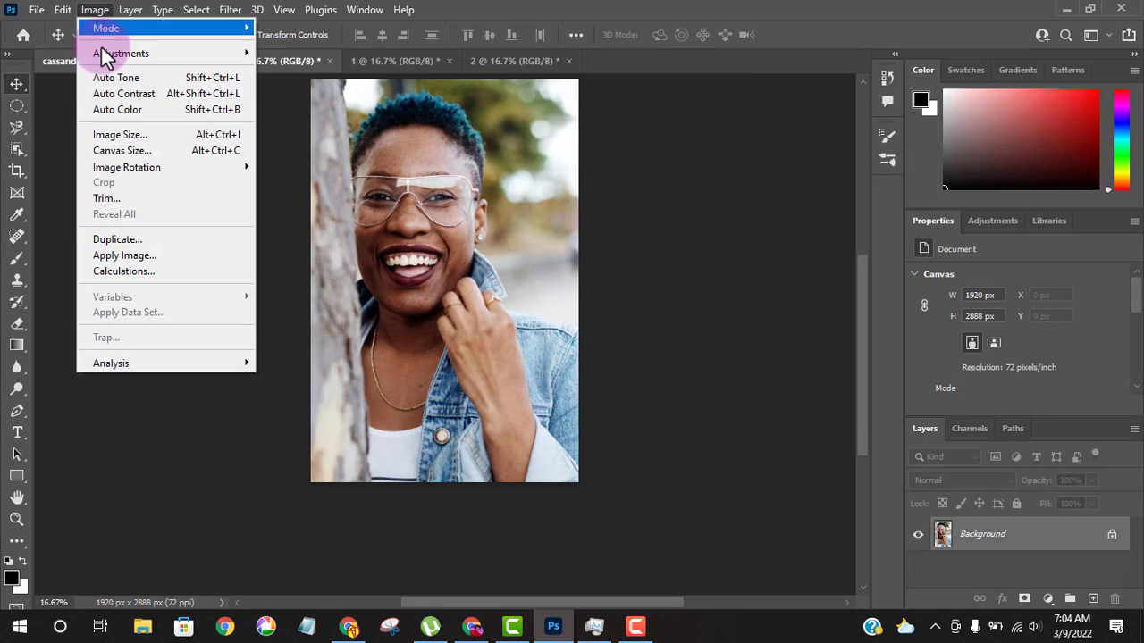
mouse_move(125, 171)
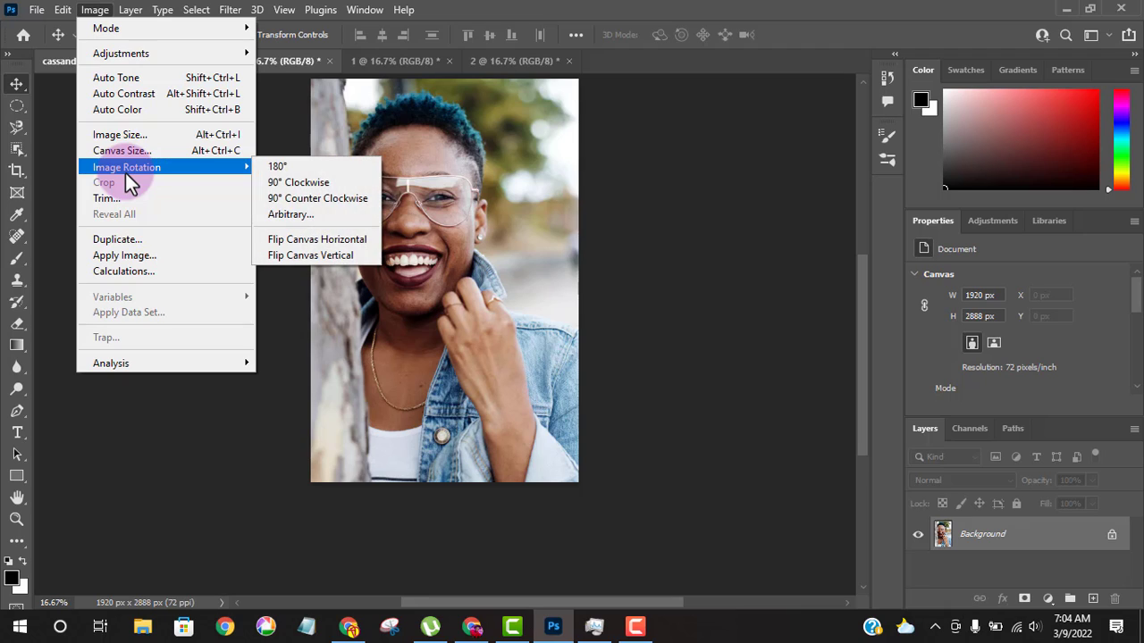
click(324, 243)
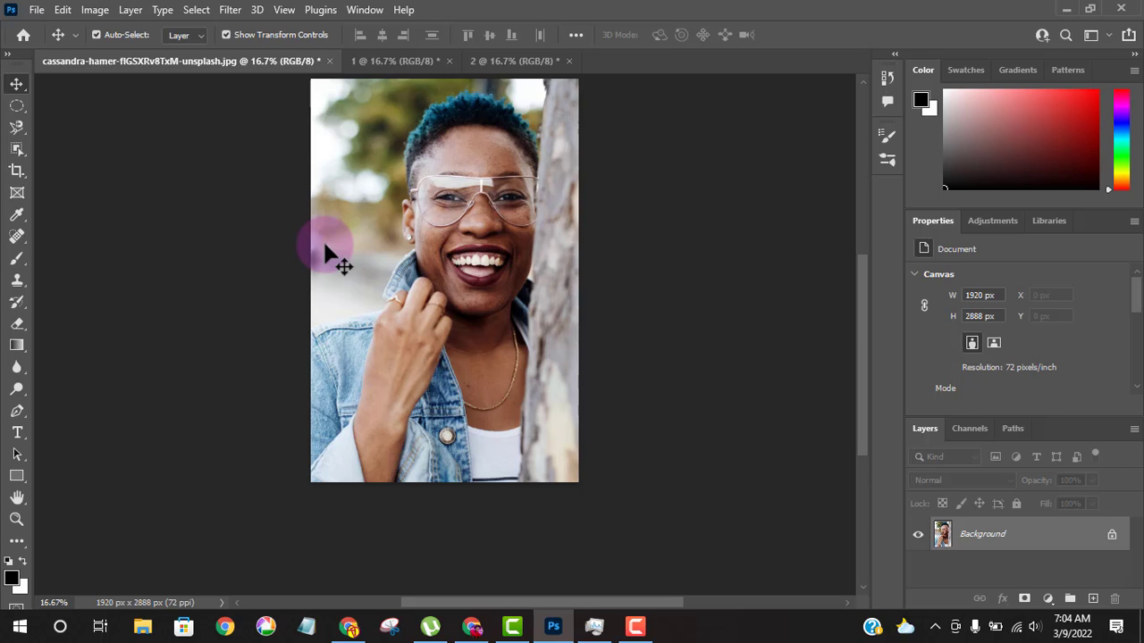
key(ctrl)
key(ctrl+z)
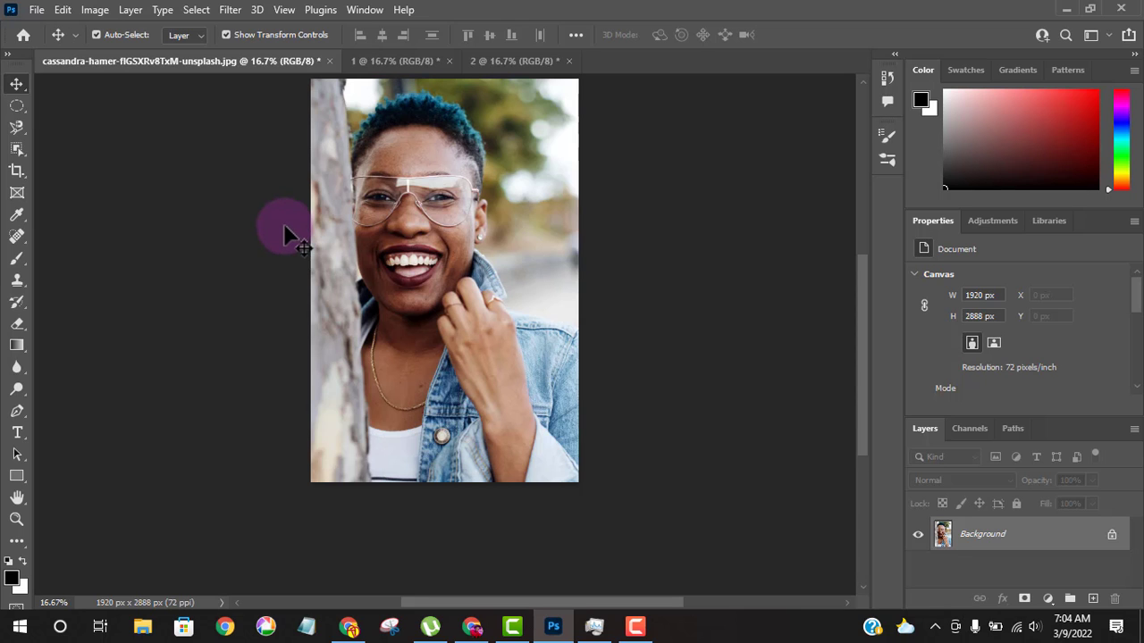
- Flip the canvas vertically and undo the flip
click(92, 10)
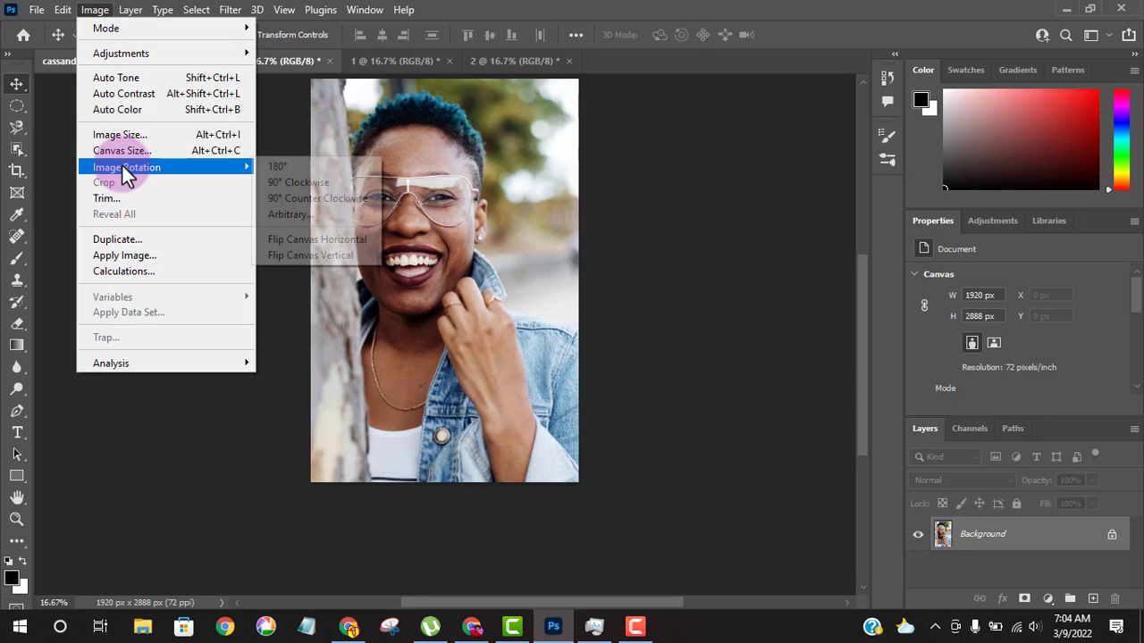
click(321, 258)
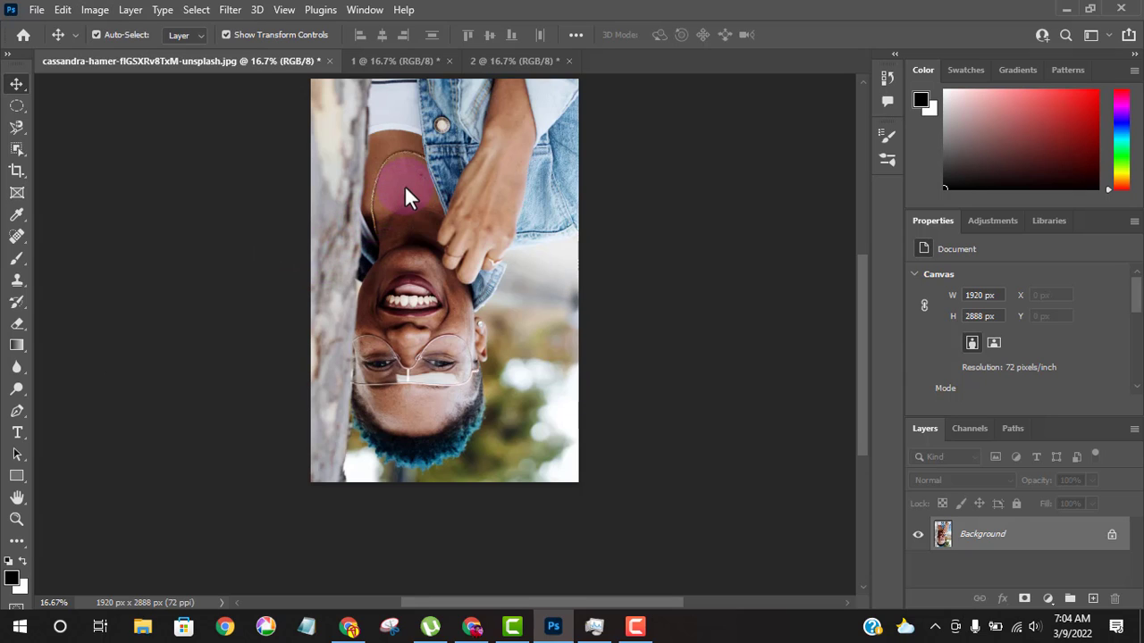
key(ctrl+z)
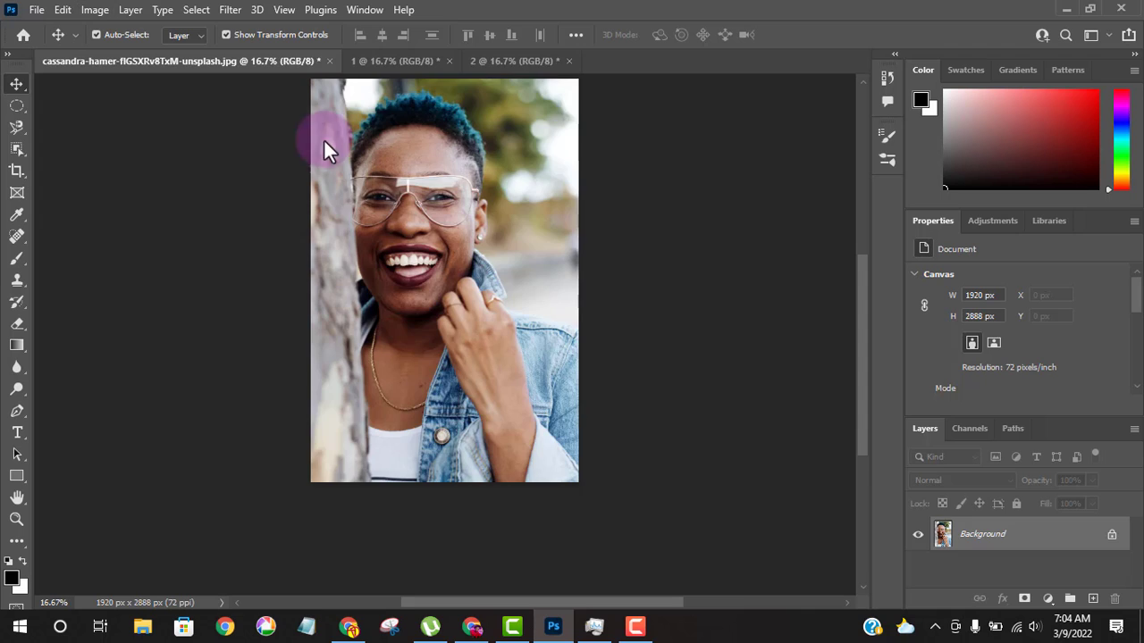
- Flip the original photo's canvas horizontally again and compare it with the duplicate document 1
click(107, 15)
mouse_move(223, 167)
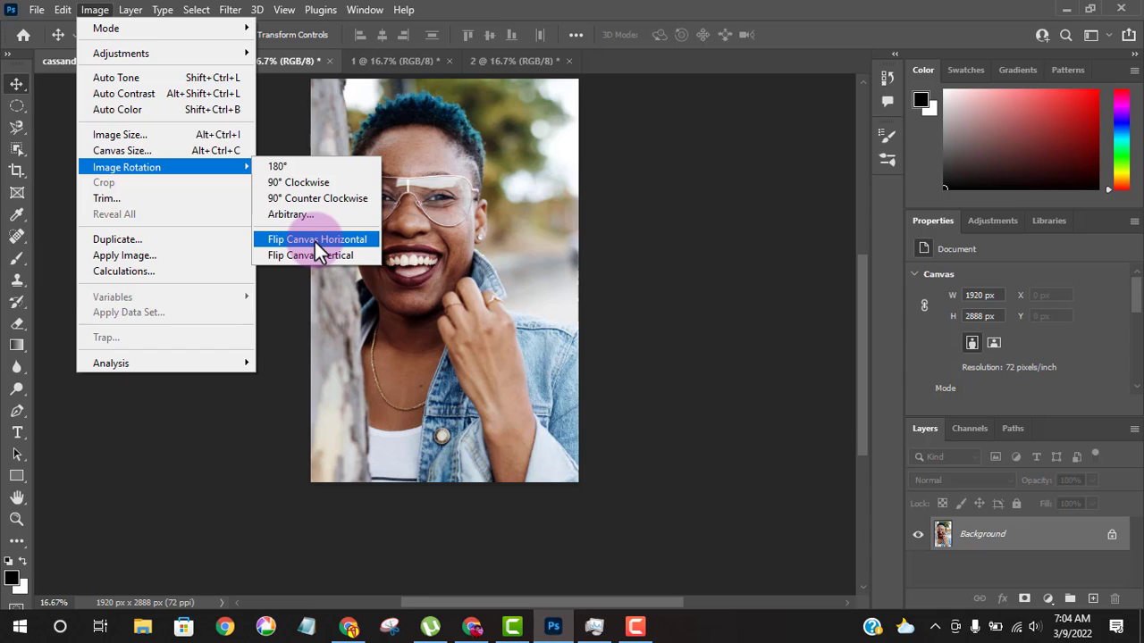
click(315, 242)
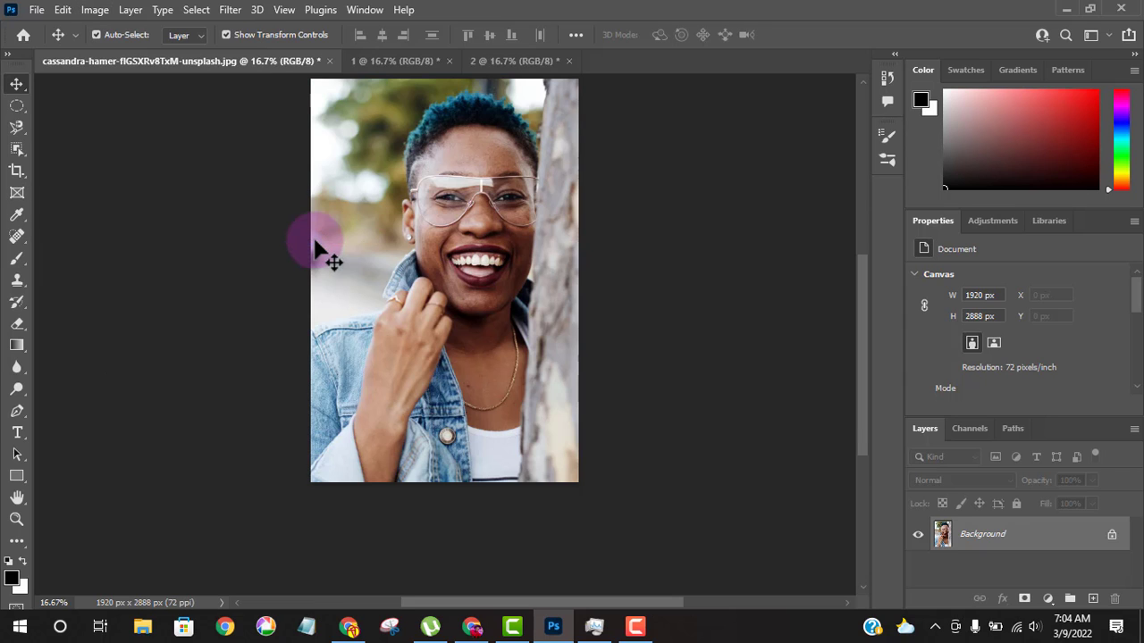
click(399, 68)
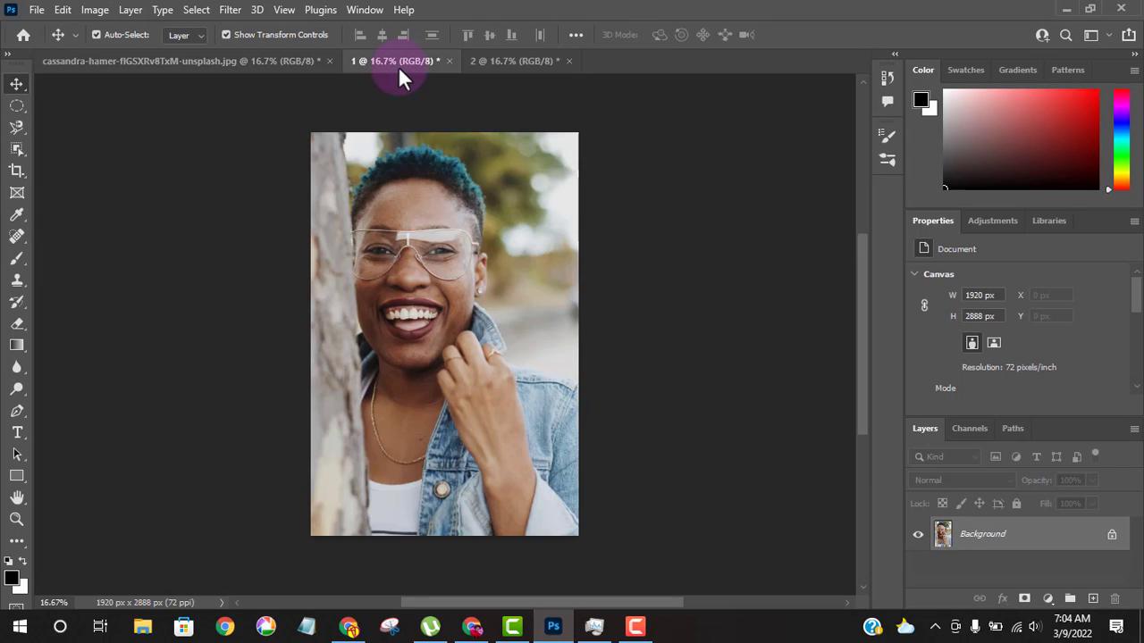
click(241, 61)
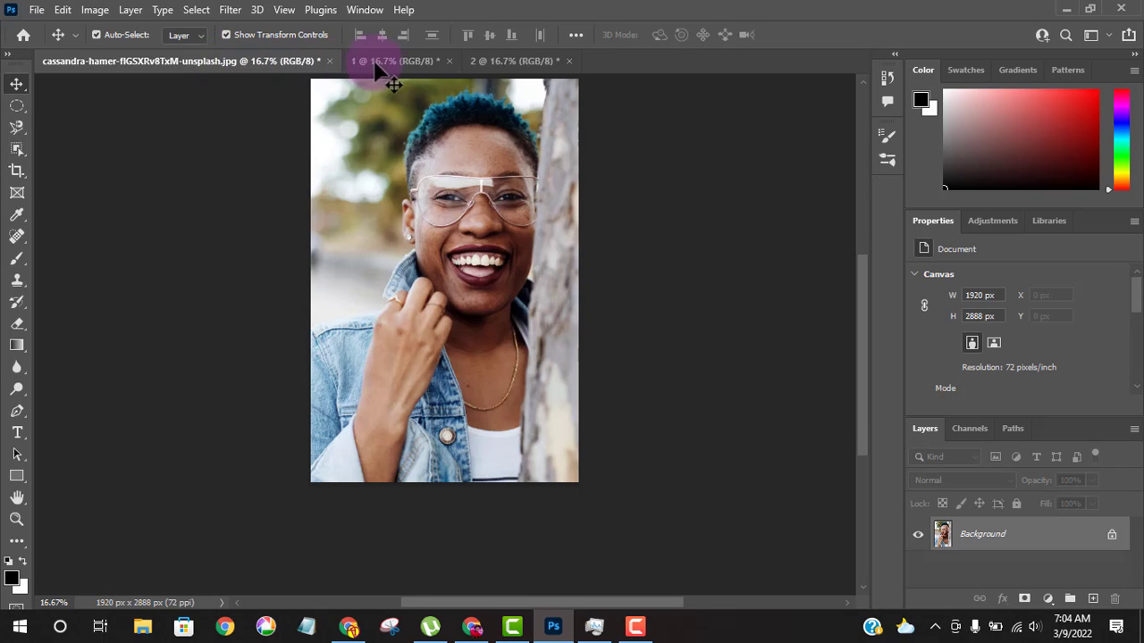
click(376, 63)
click(257, 61)
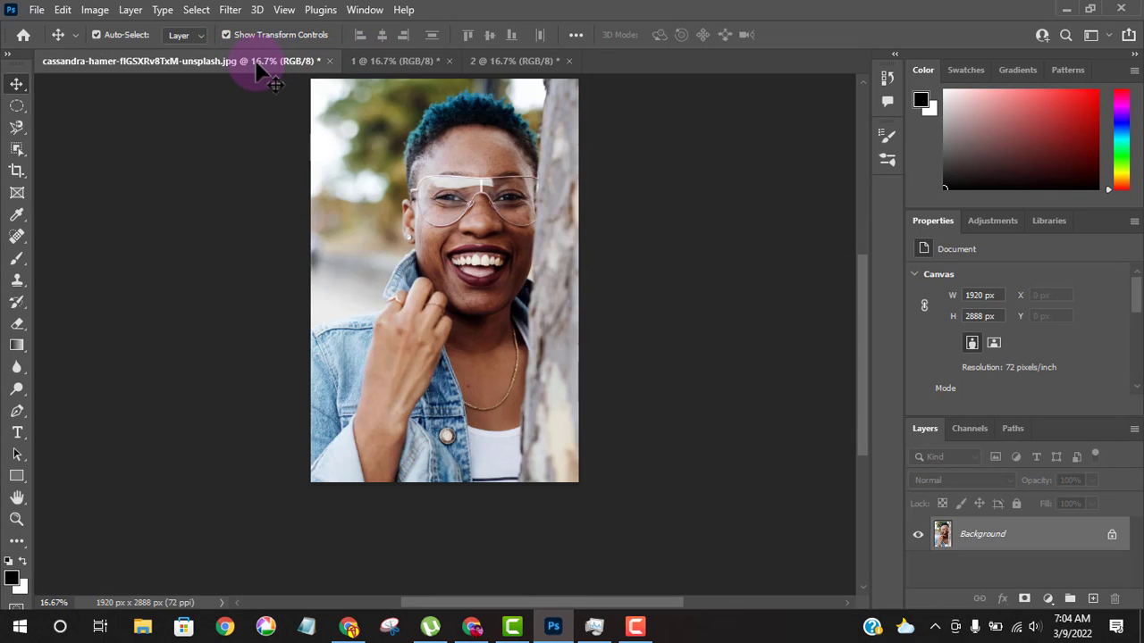
- Open the Apply Image settings for the flipped photo and check the available source layers
click(94, 11)
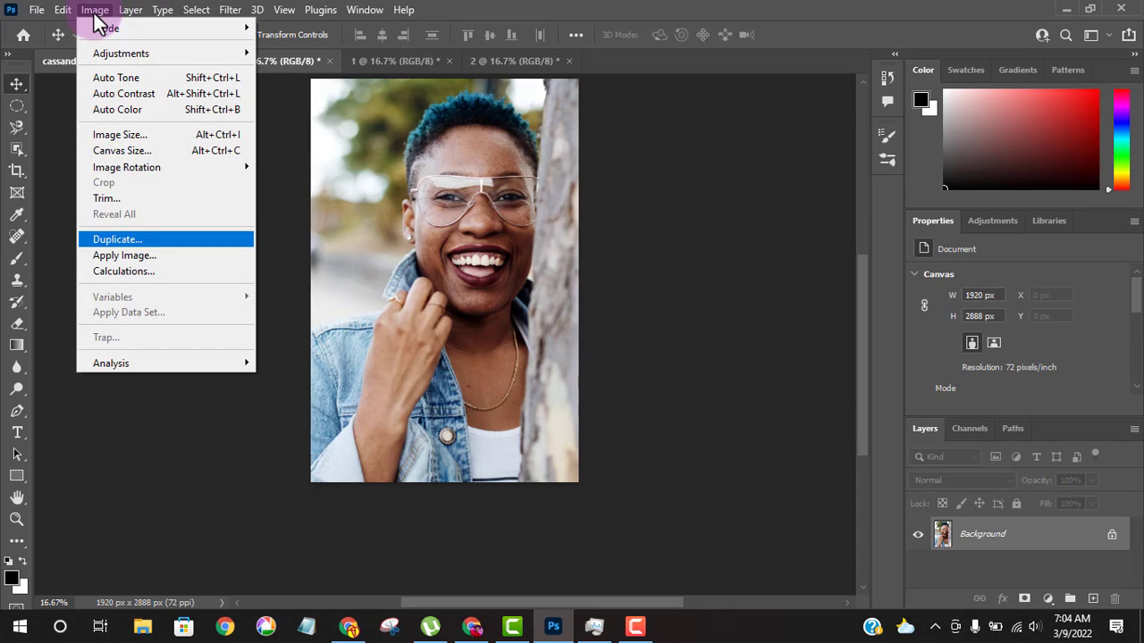
click(142, 256)
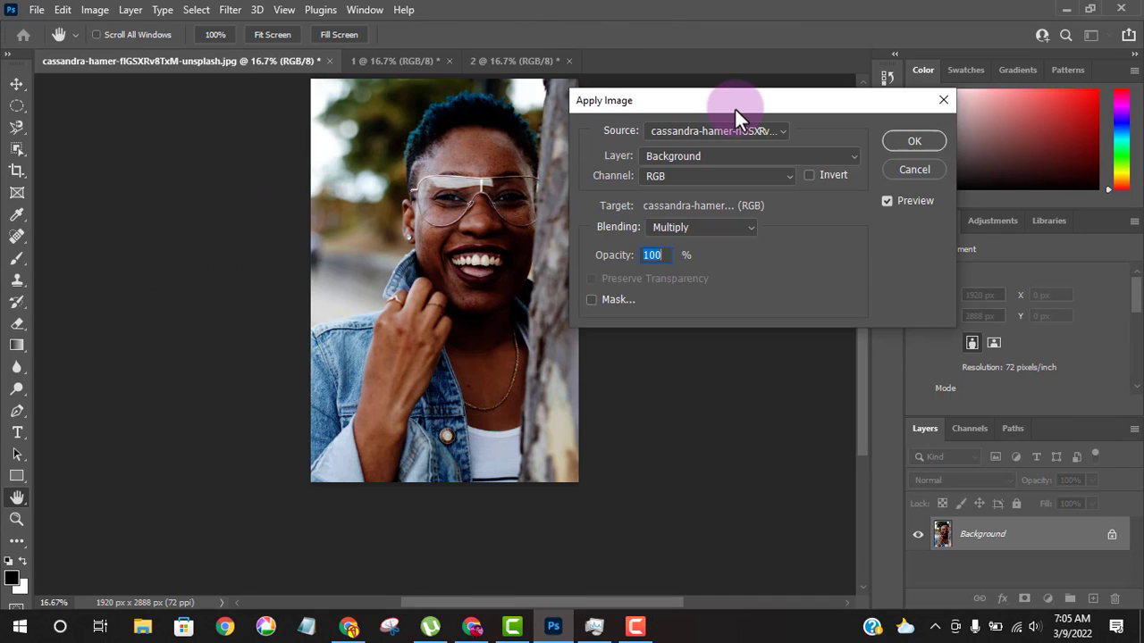
drag(734, 107, 763, 109)
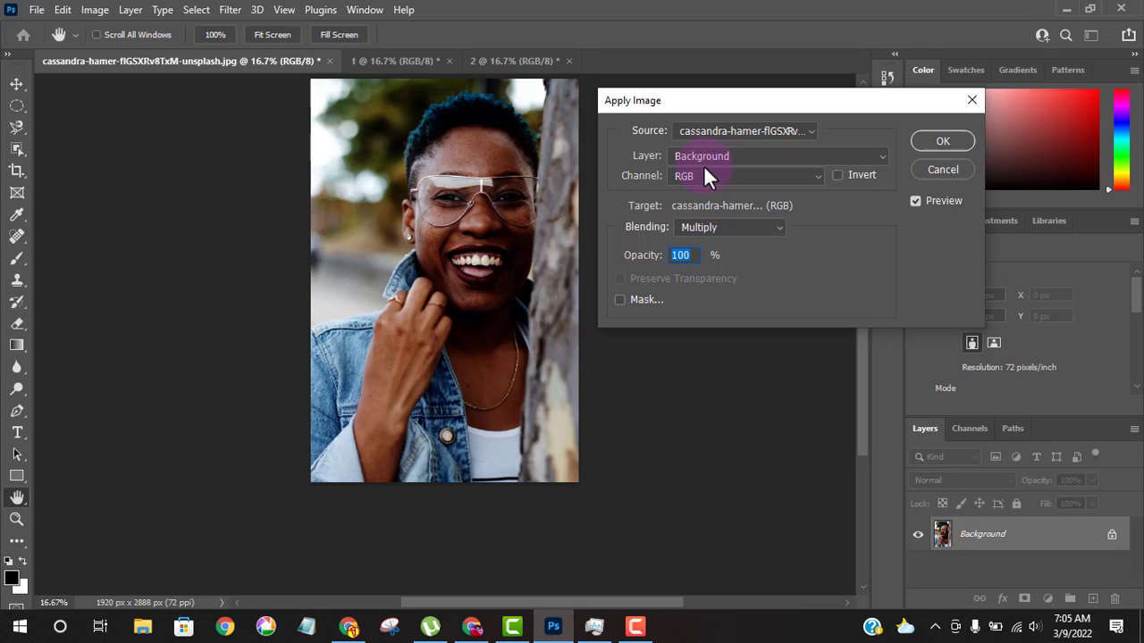
click(761, 157)
click(760, 158)
- Try the Red, Green and Blue channels as the Apply Image source, and return to RGB
click(755, 178)
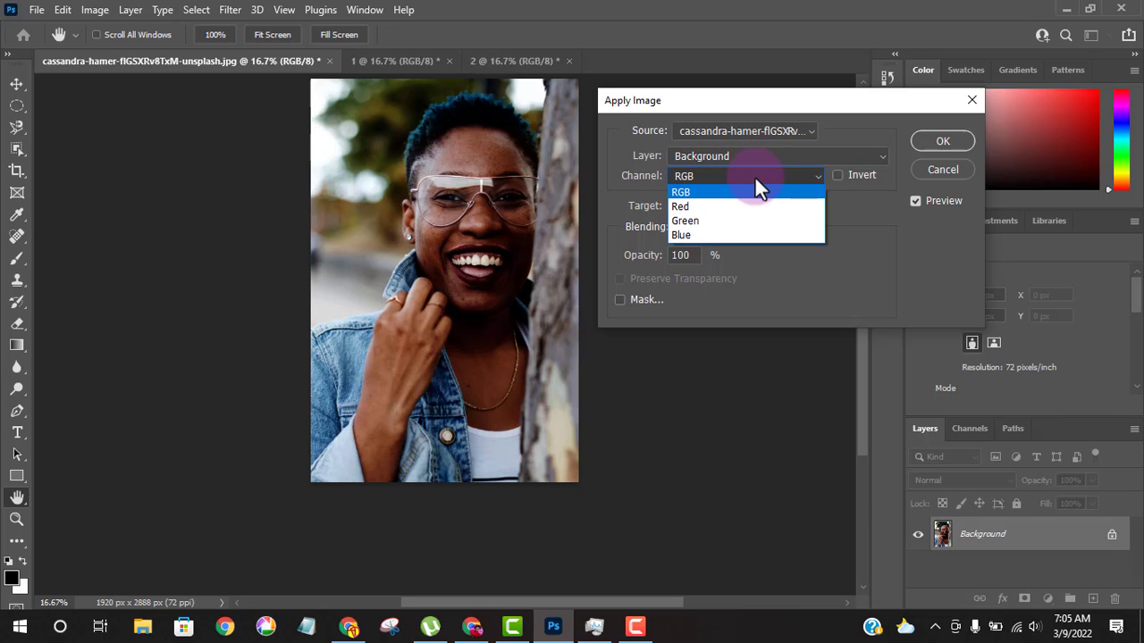
click(742, 206)
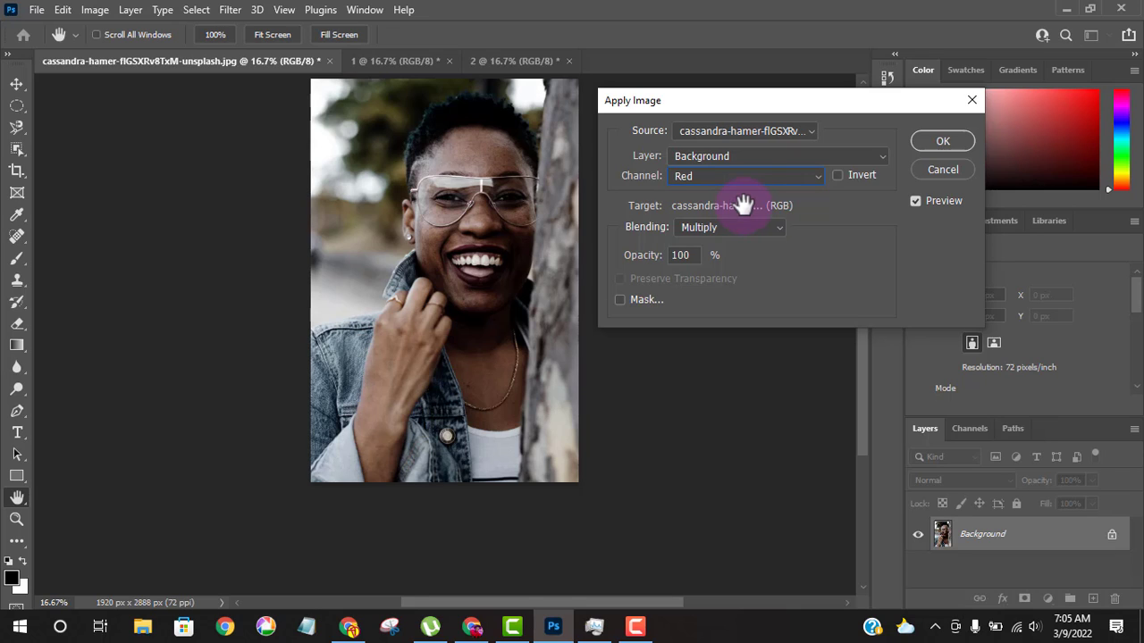
click(749, 177)
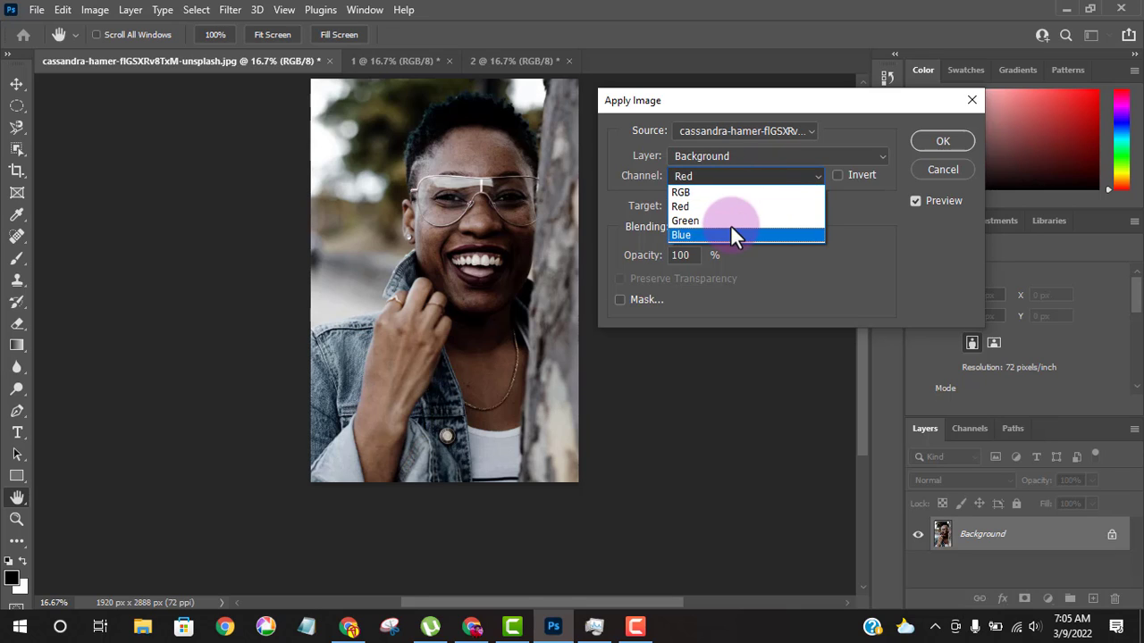
click(731, 222)
click(735, 180)
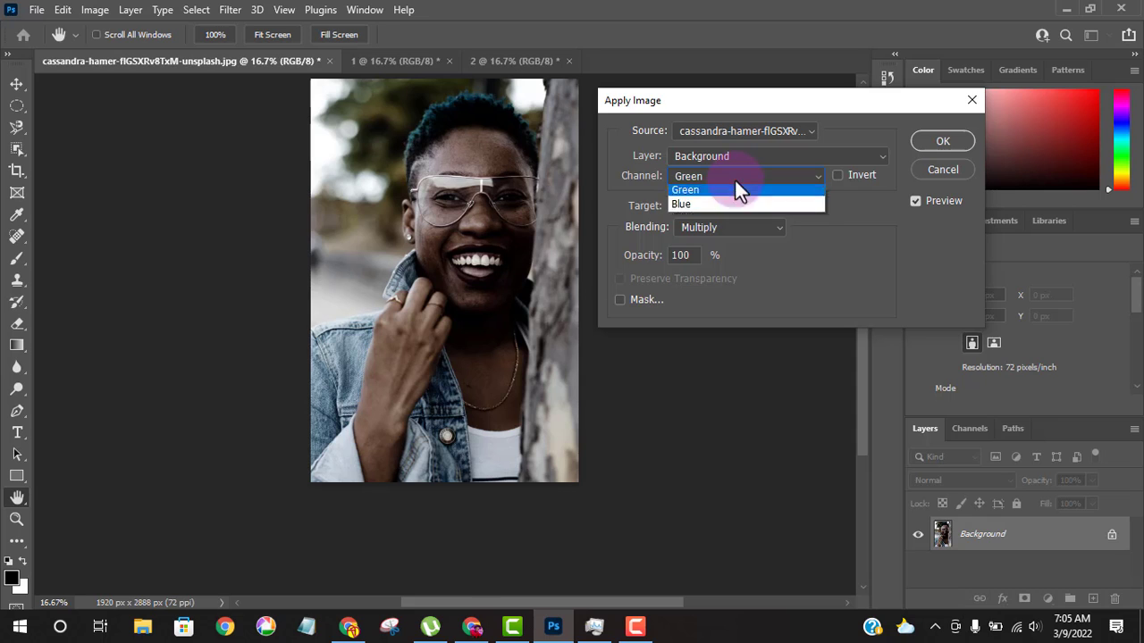
click(726, 234)
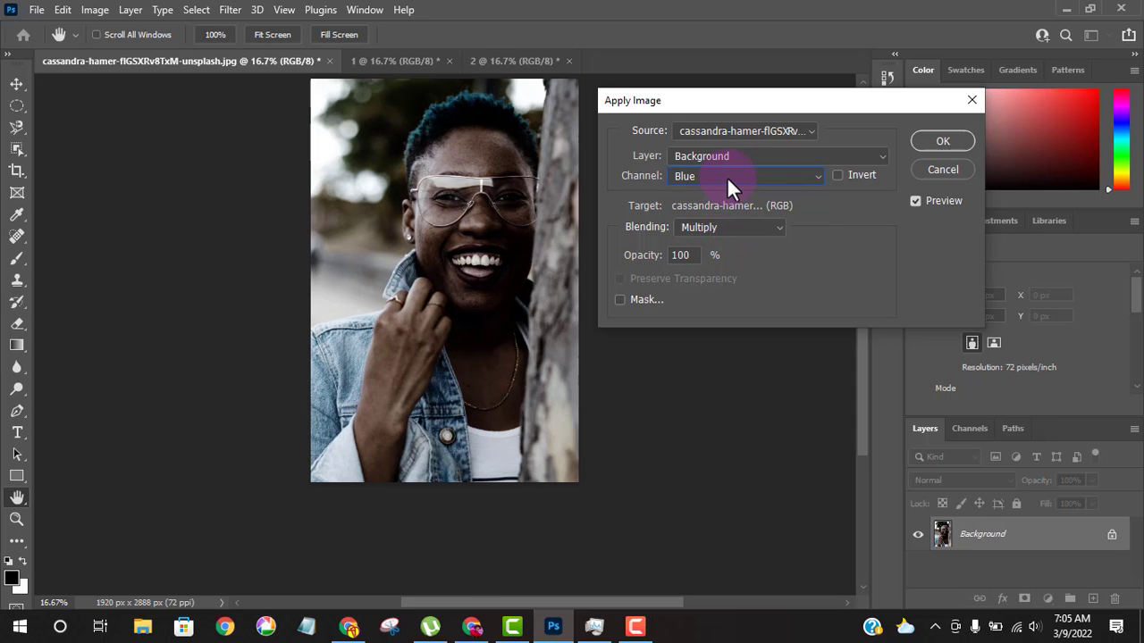
click(727, 176)
click(708, 190)
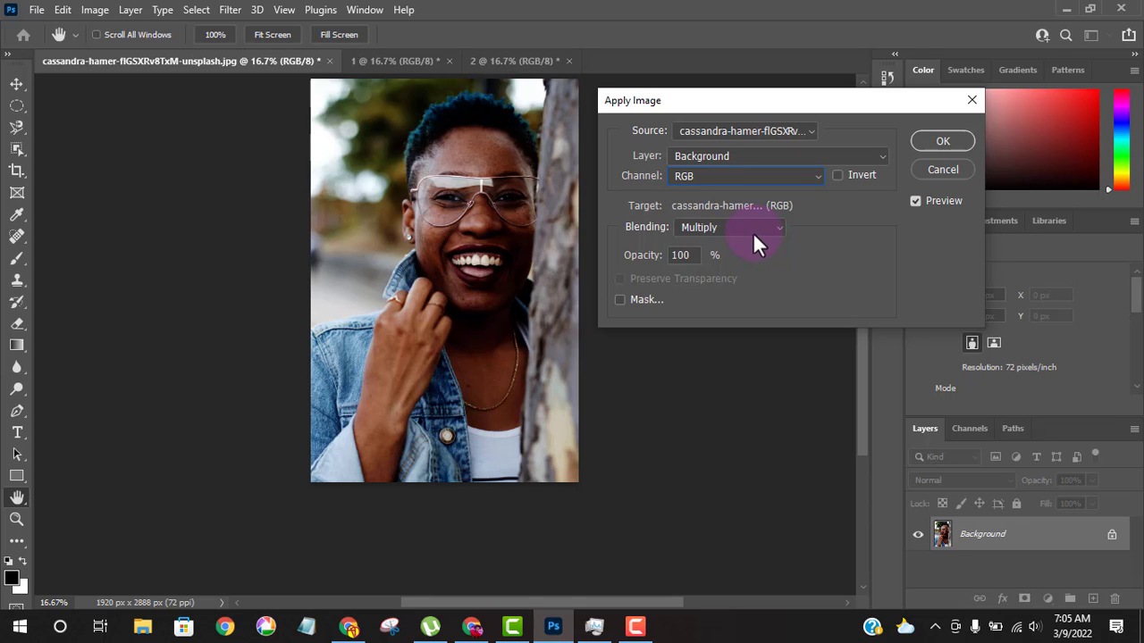
- Try the Color Burn blending mode in Apply Image and switch it to Lighten
click(736, 230)
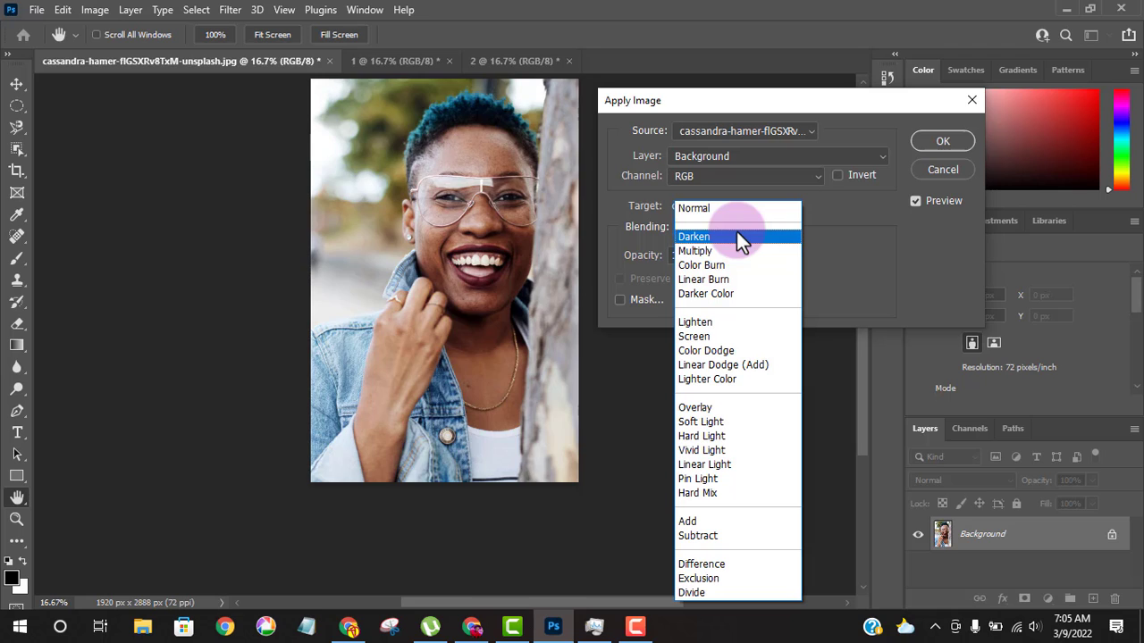
key(Down)
key(Down)
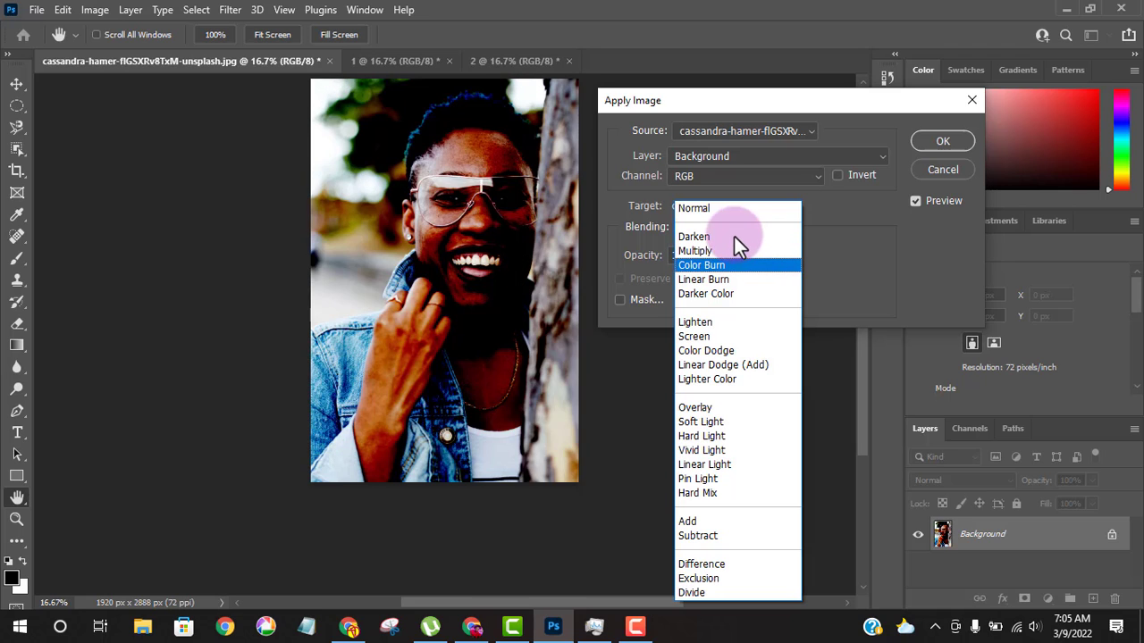
click(718, 266)
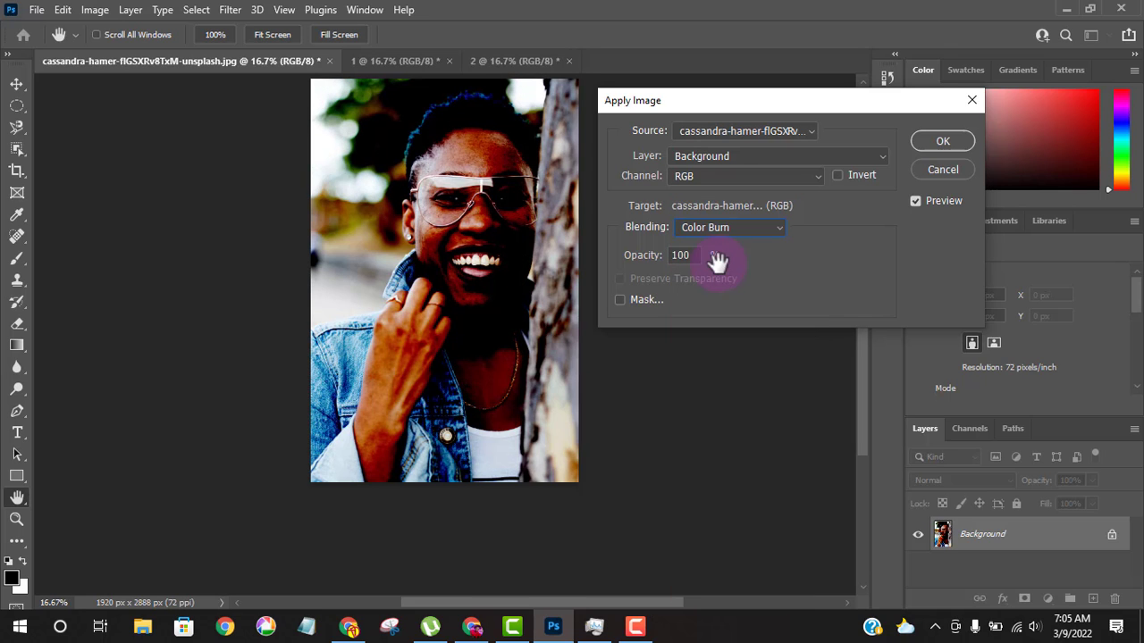
click(750, 227)
click(725, 326)
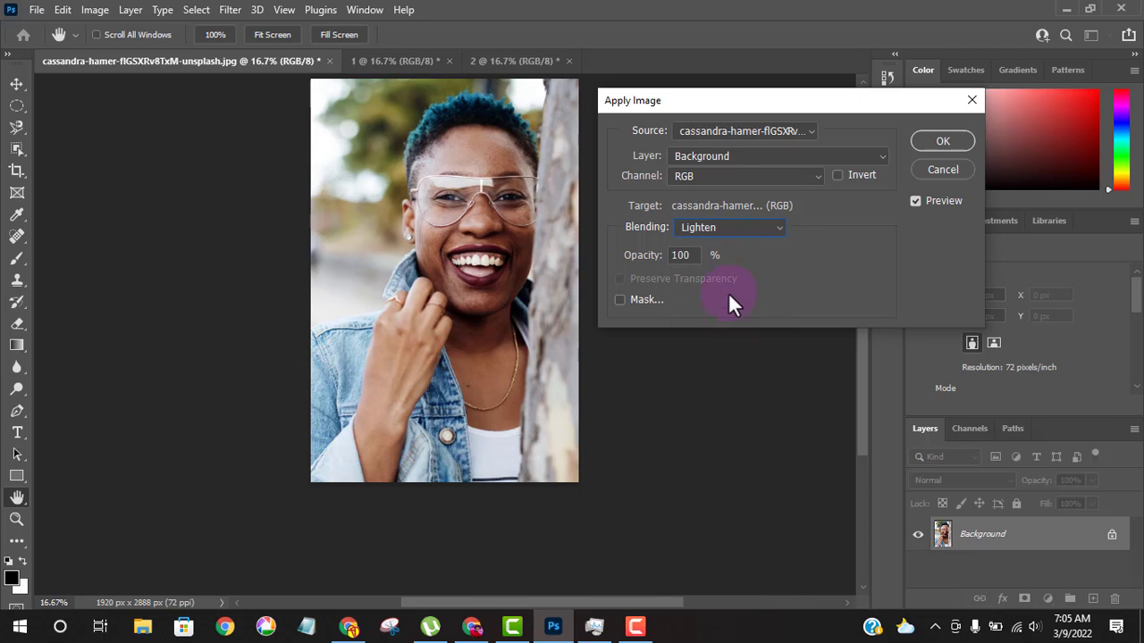
- Try the Apply Image blending modes from Linear Dodge (Add) through Hard Mix and Exclusion, and return to Normal
click(734, 227)
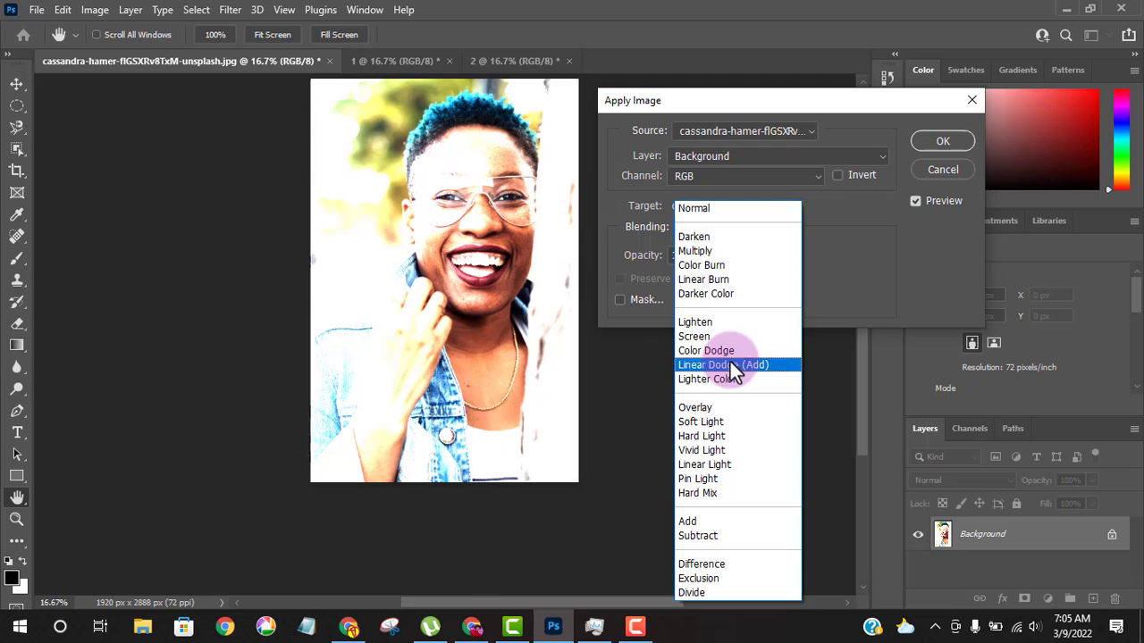
key(Up)
key(Down)
key(Down)
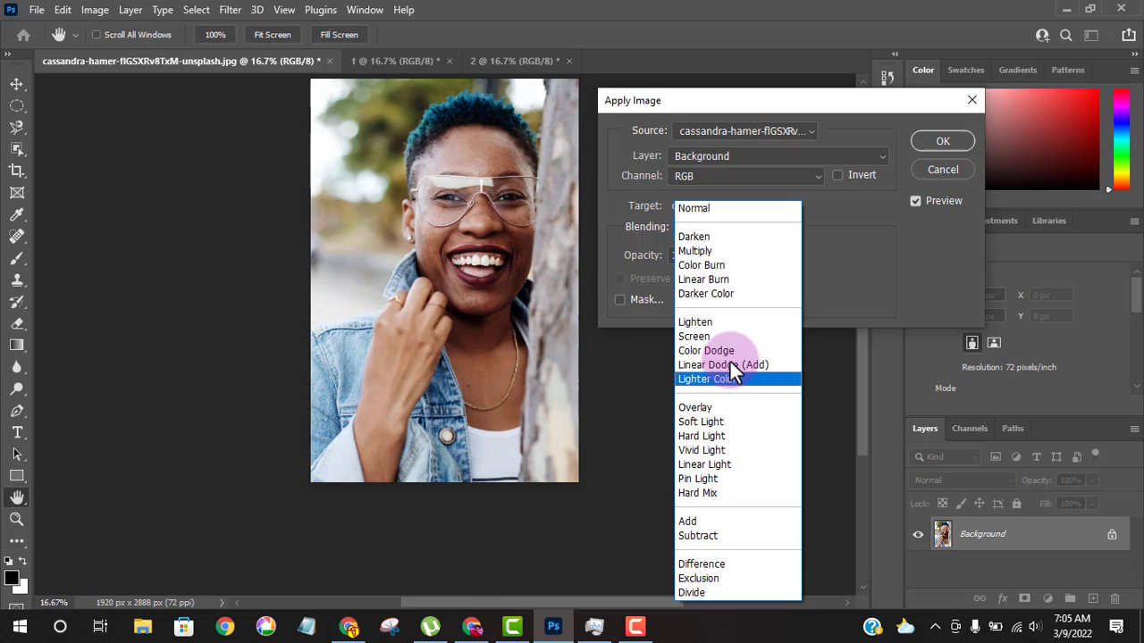
key(Down)
key(Down)
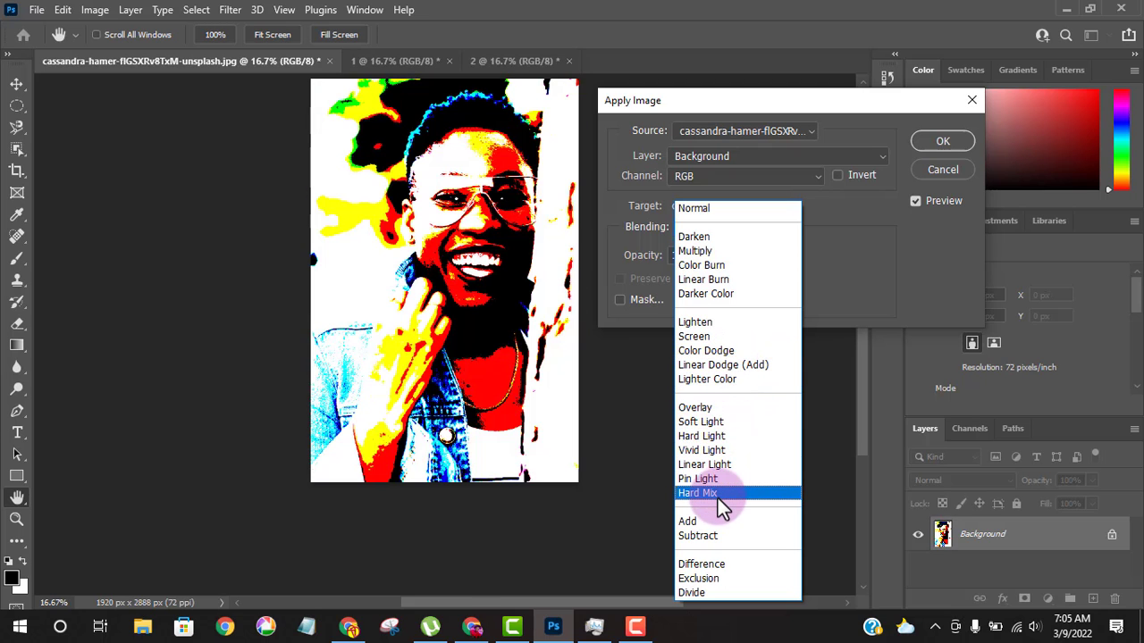
click(719, 497)
click(749, 229)
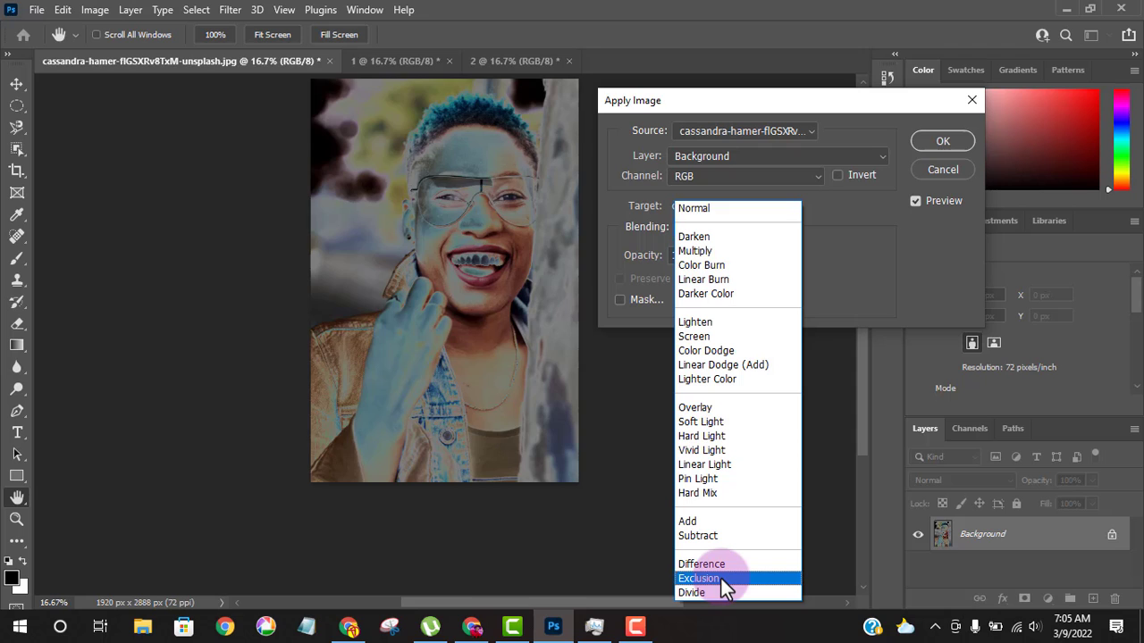
click(716, 208)
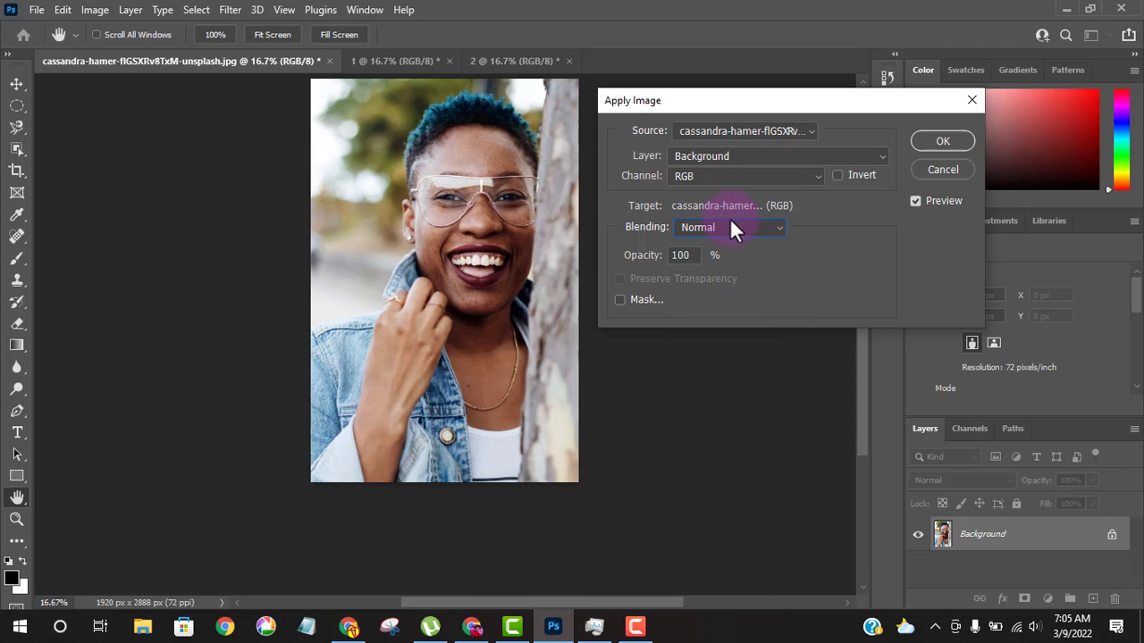
- Compare the darkening blending modes in Apply Image and apply the image with Multiply at 100% opacity
click(735, 224)
key(Down)
key(Down)
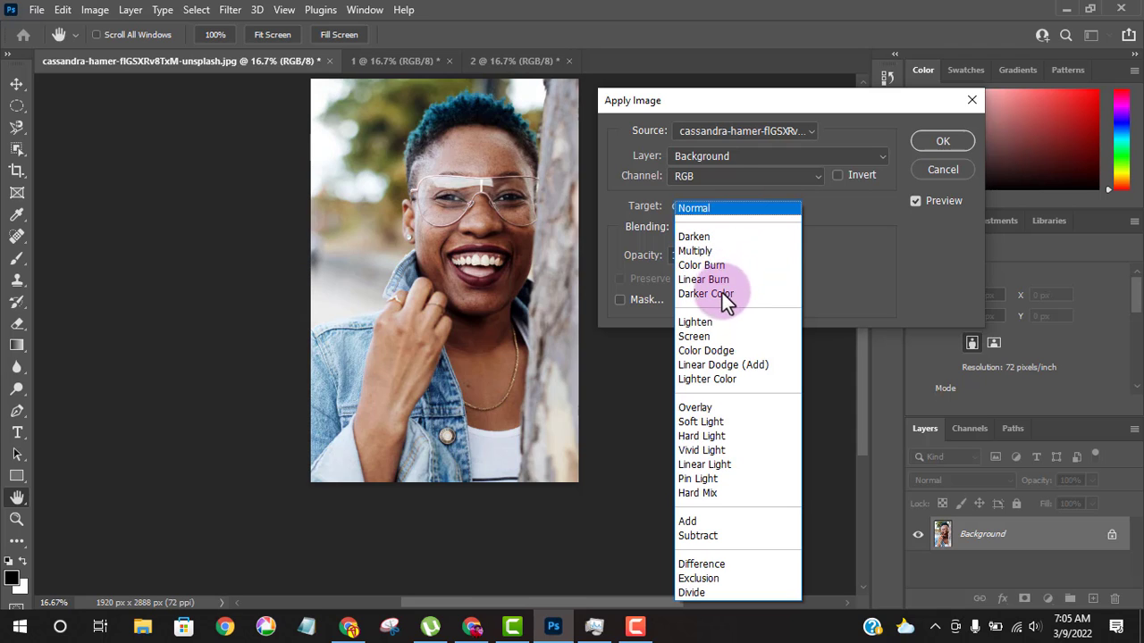
key(Up)
key(Up)
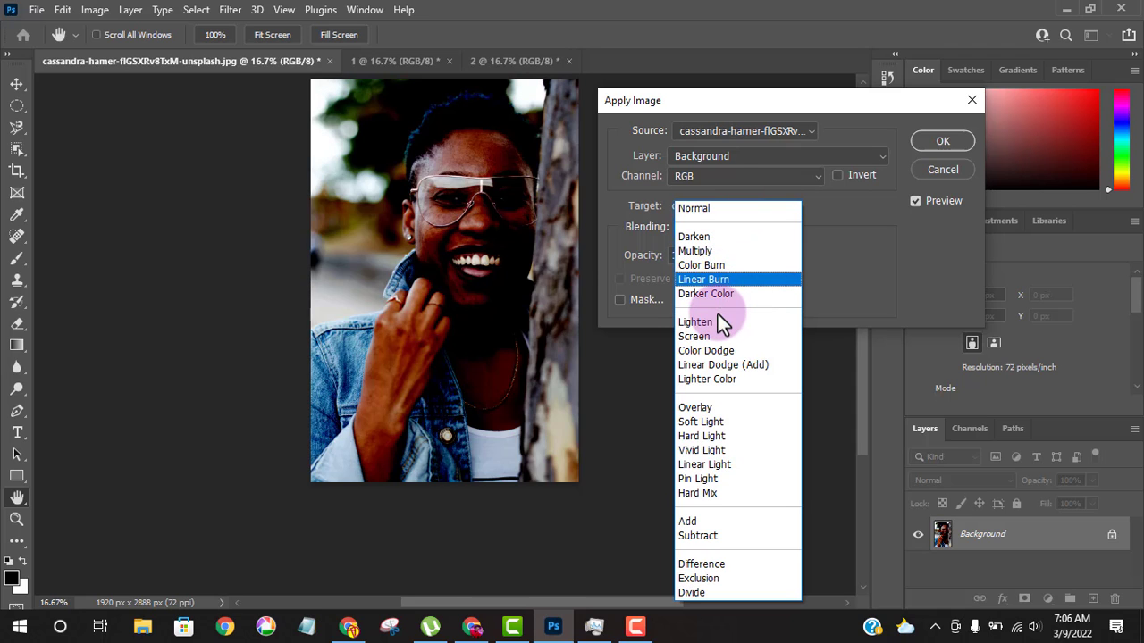
key(Up)
key(Up)
key(Down)
key(Down)
key(Down)
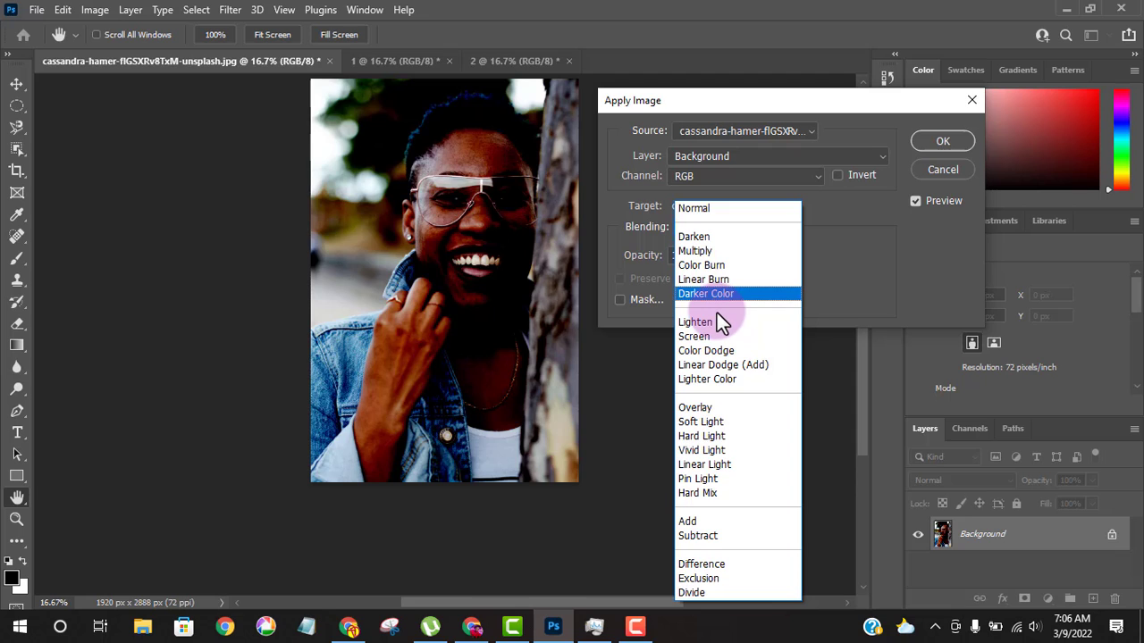
key(Up)
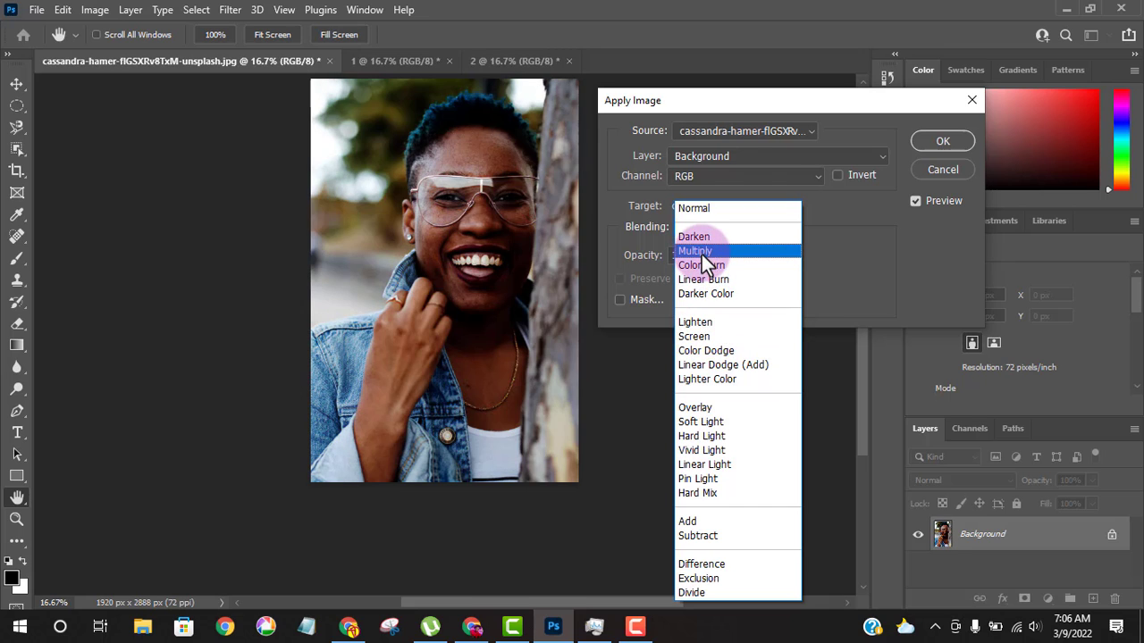
click(701, 253)
click(940, 141)
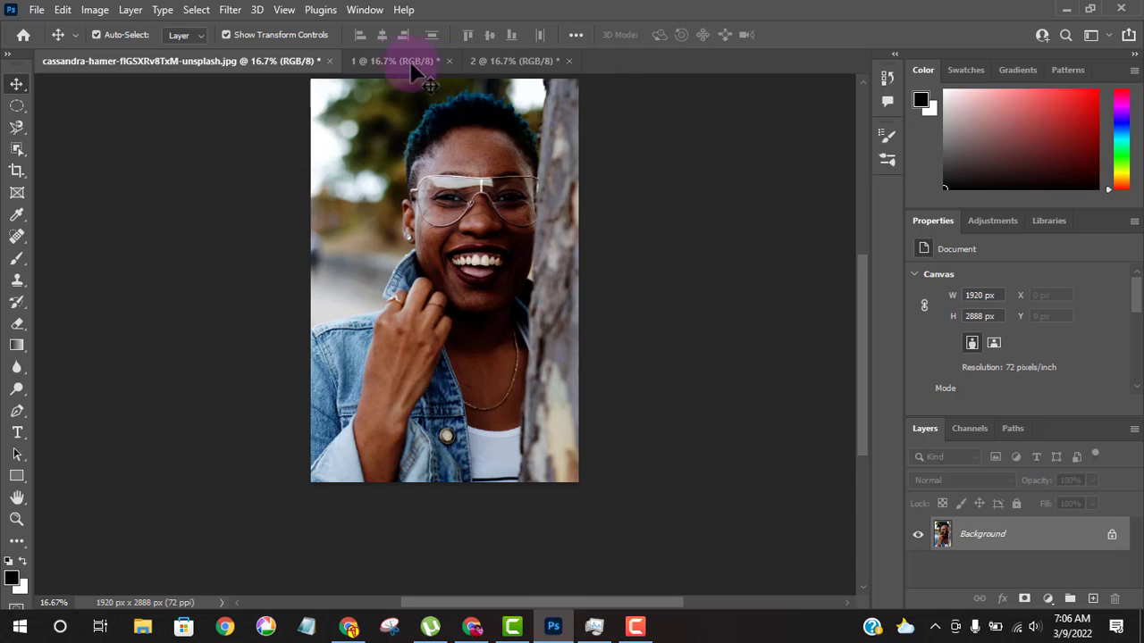
- Switch to document 1 and open Calculations, moving its dialog away from the portrait
click(380, 60)
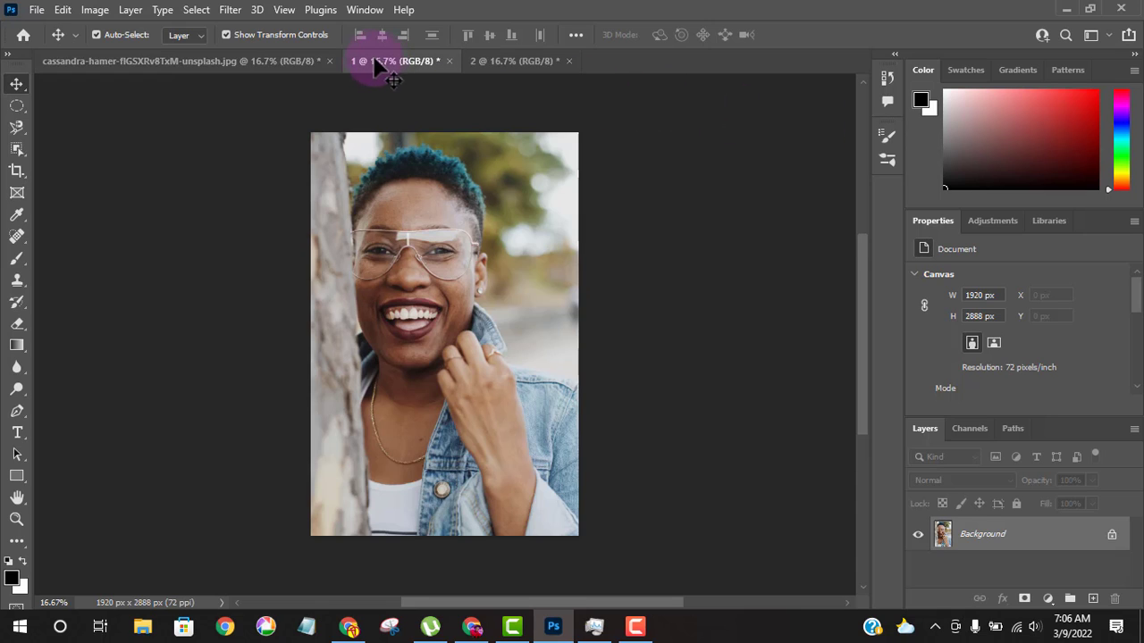
click(93, 10)
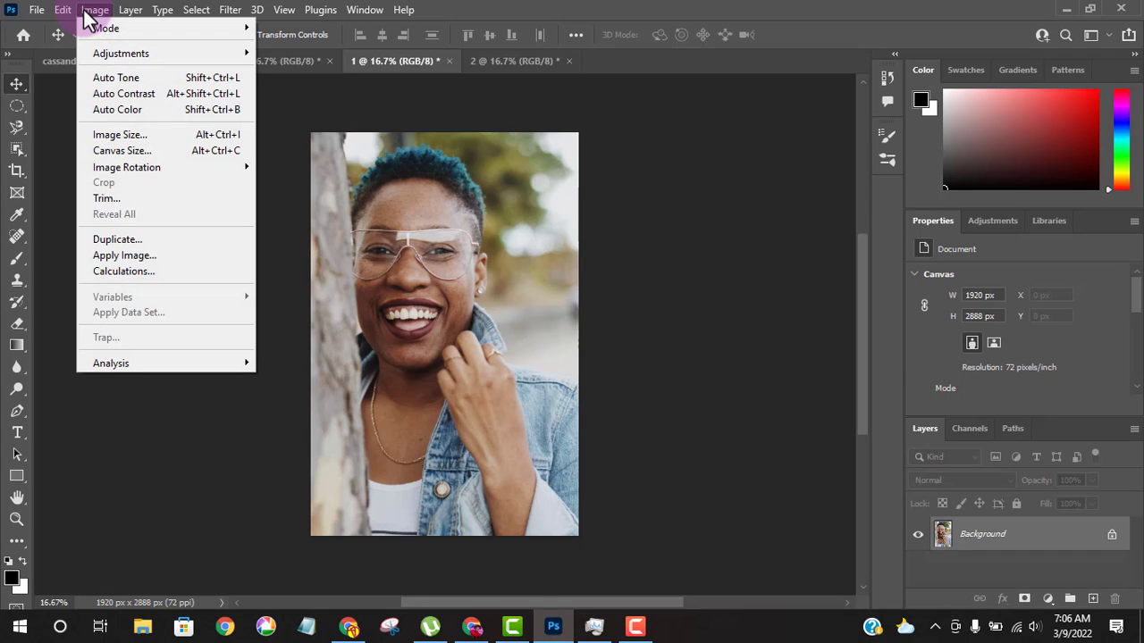
click(126, 272)
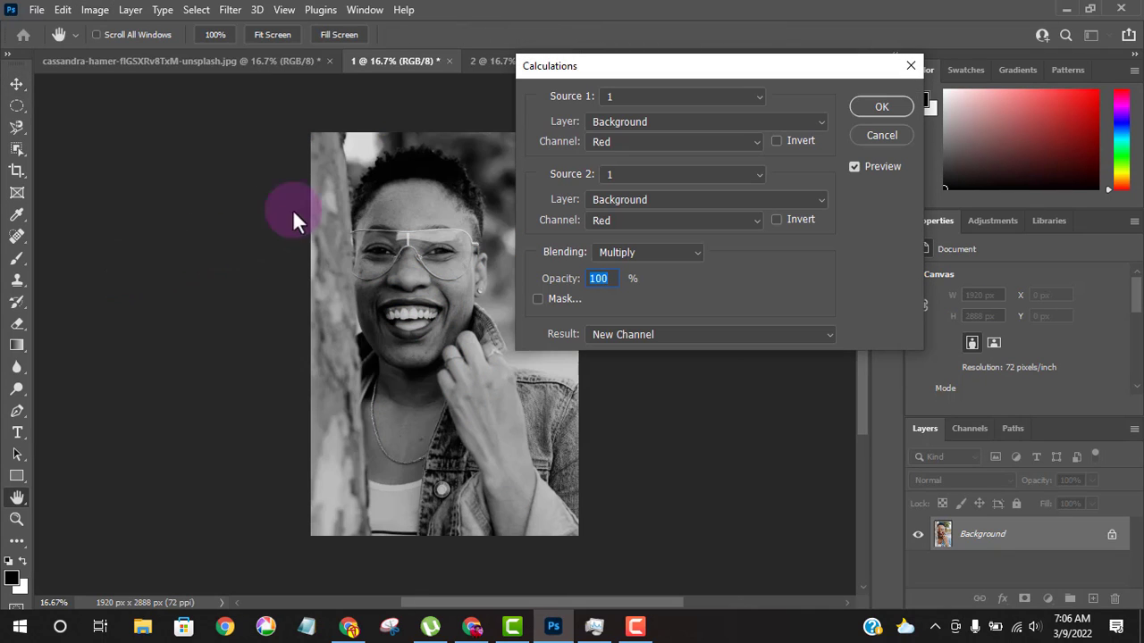
drag(648, 77, 703, 96)
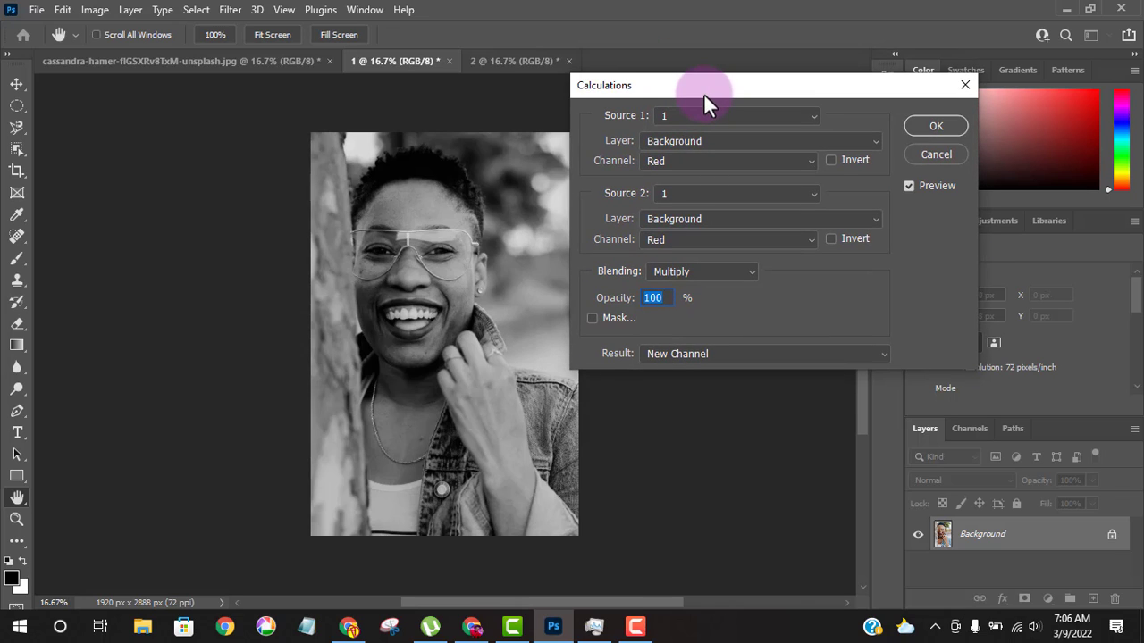
- Try the Green and Blue channels for Source 1, set it to Gray, and check Source 2's channel choices
click(724, 160)
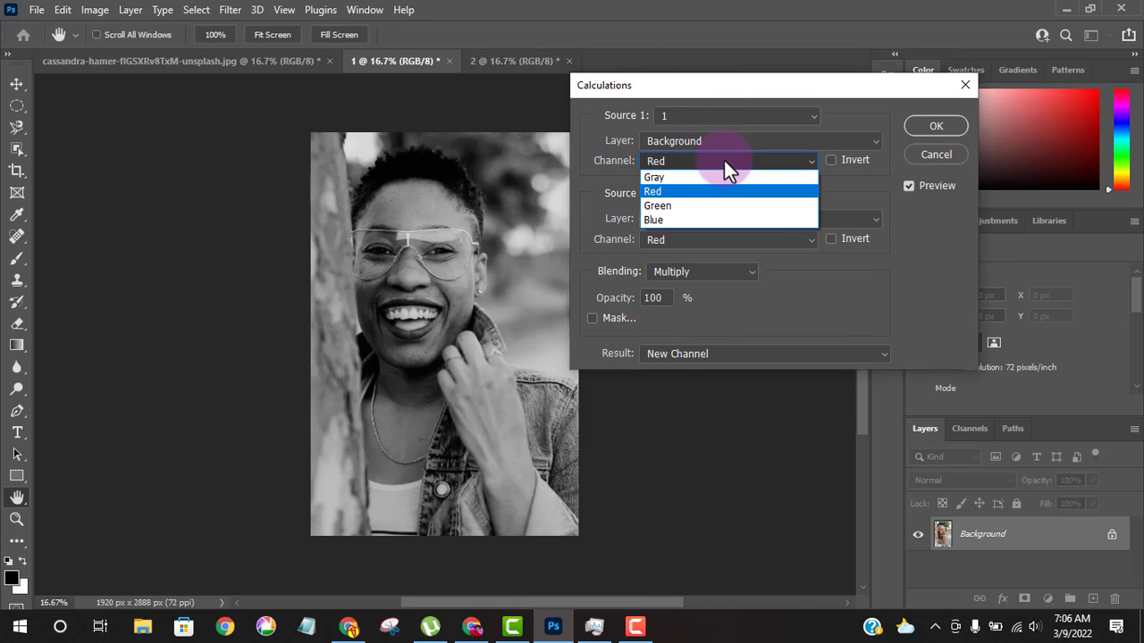
click(707, 207)
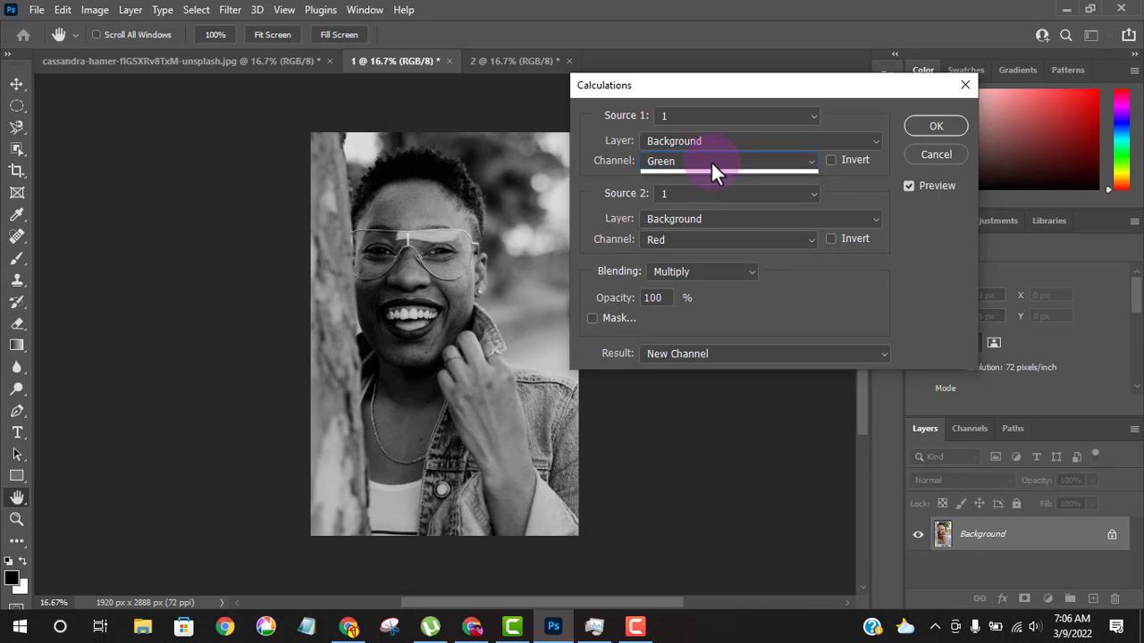
click(711, 160)
click(709, 218)
click(704, 160)
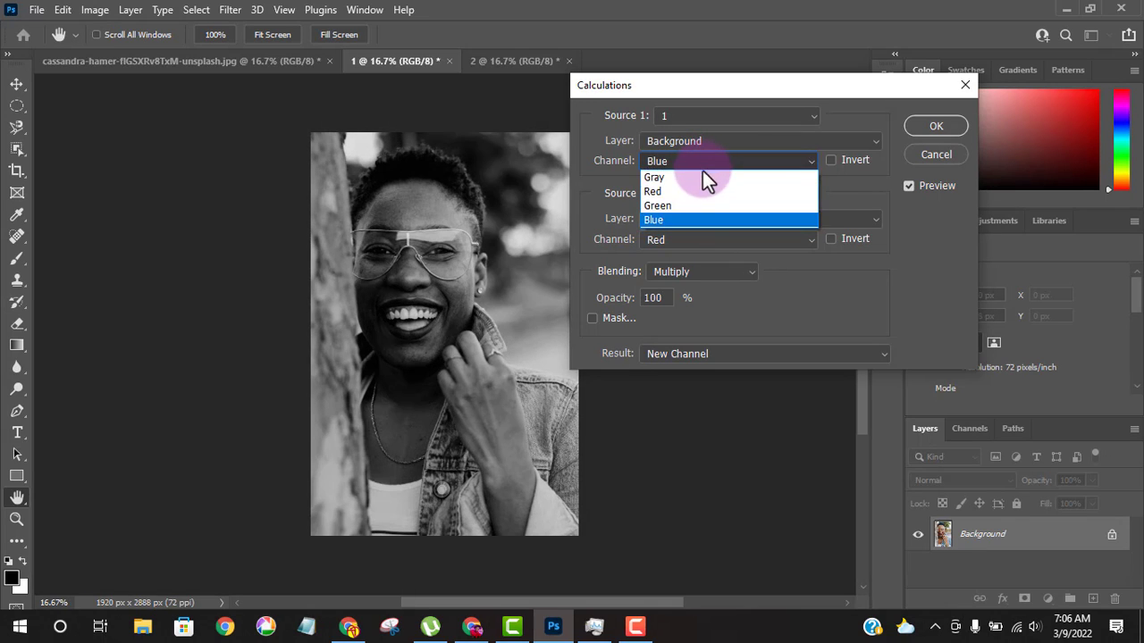
click(702, 175)
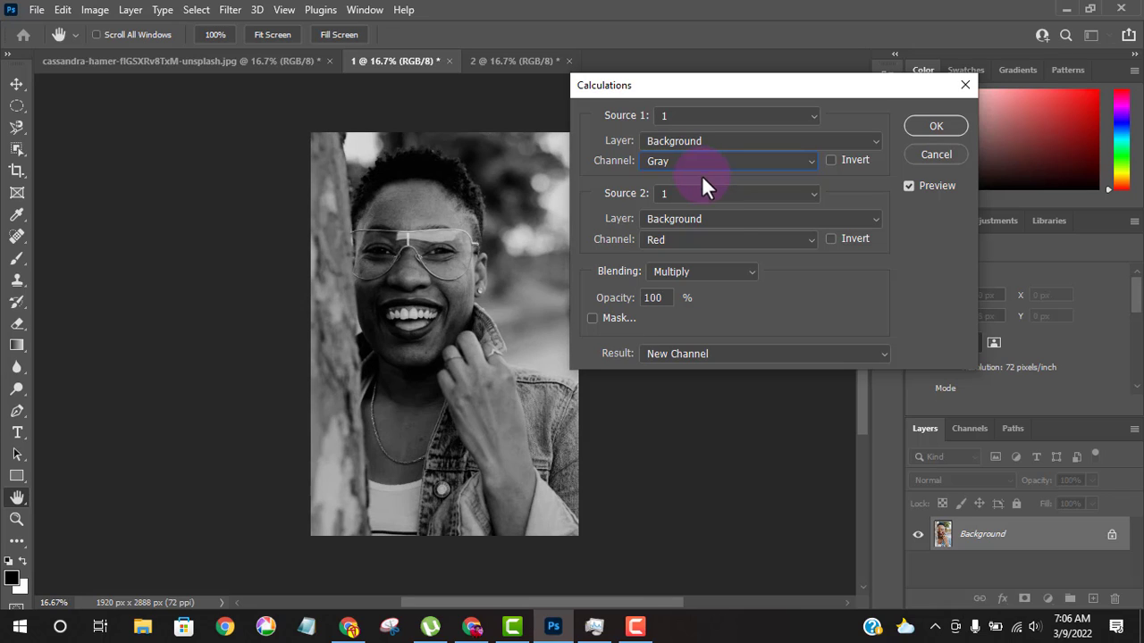
click(718, 238)
click(718, 240)
- Preview the Calculations blending modes one after another from Darken through Subtract
click(709, 272)
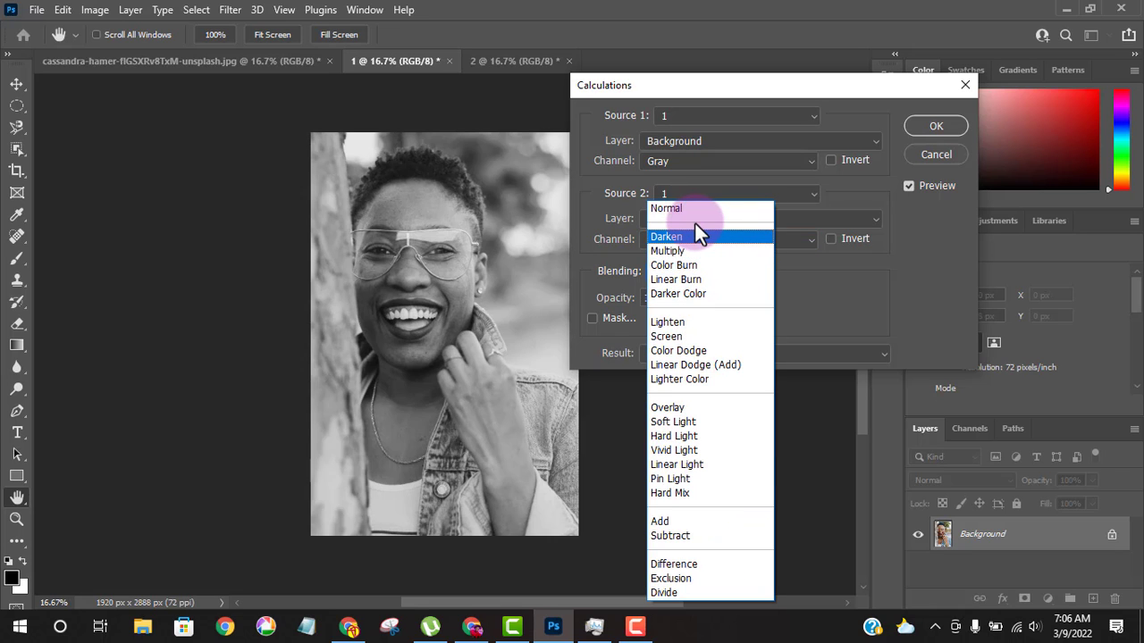
key(Up)
key(Down)
key(Down)
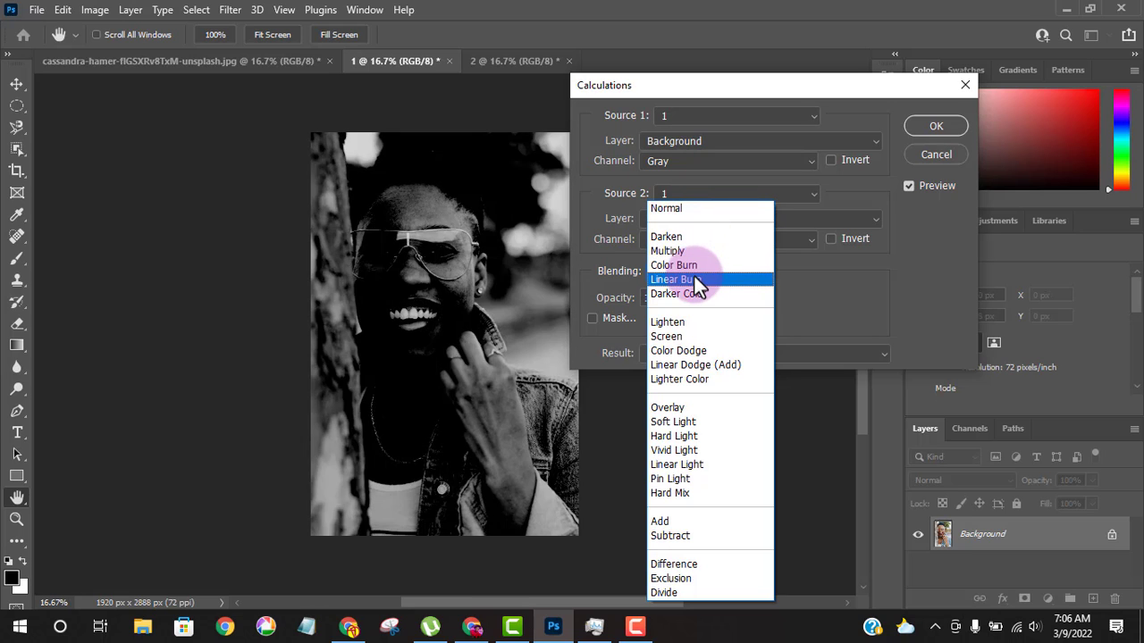
key(Down)
key(Down)
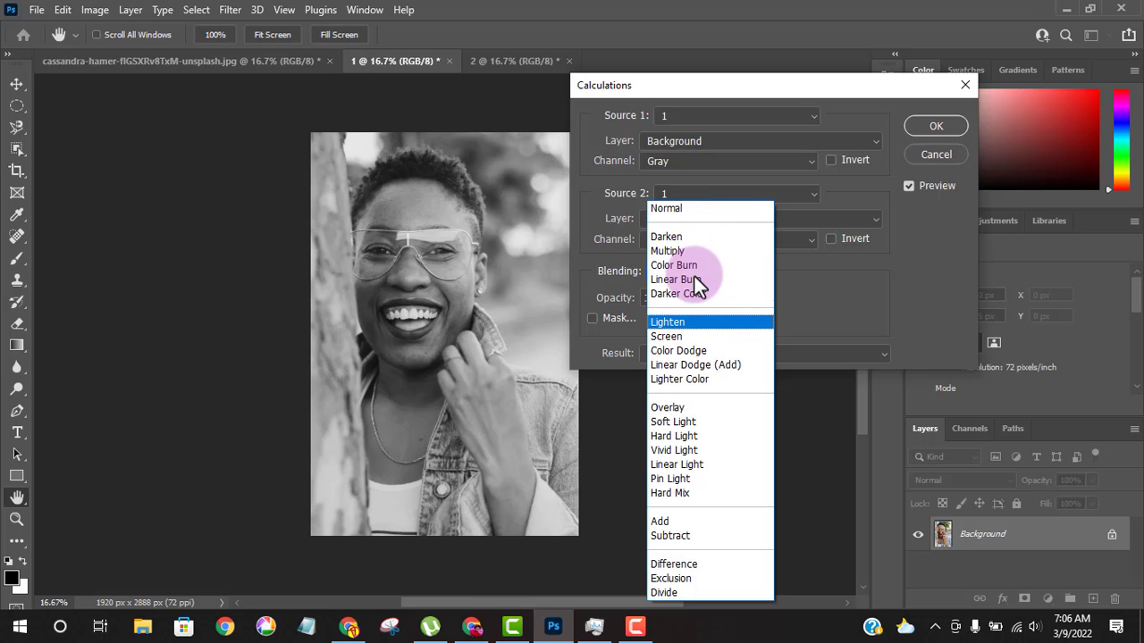
key(Down)
key(Down)
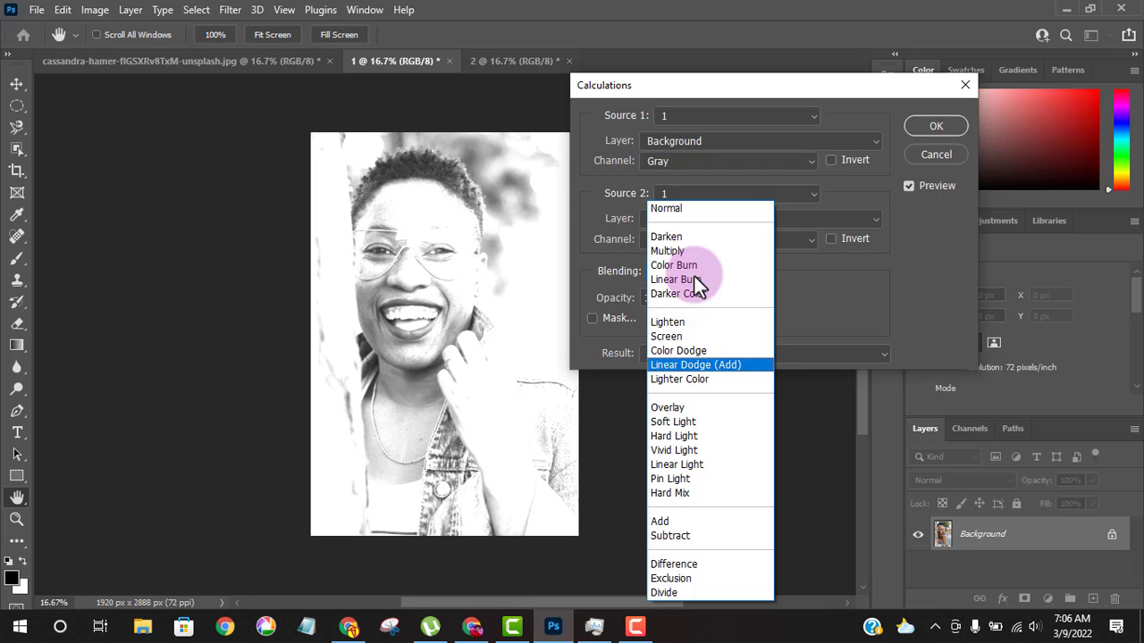
key(Down)
key(Down)
key(Down)
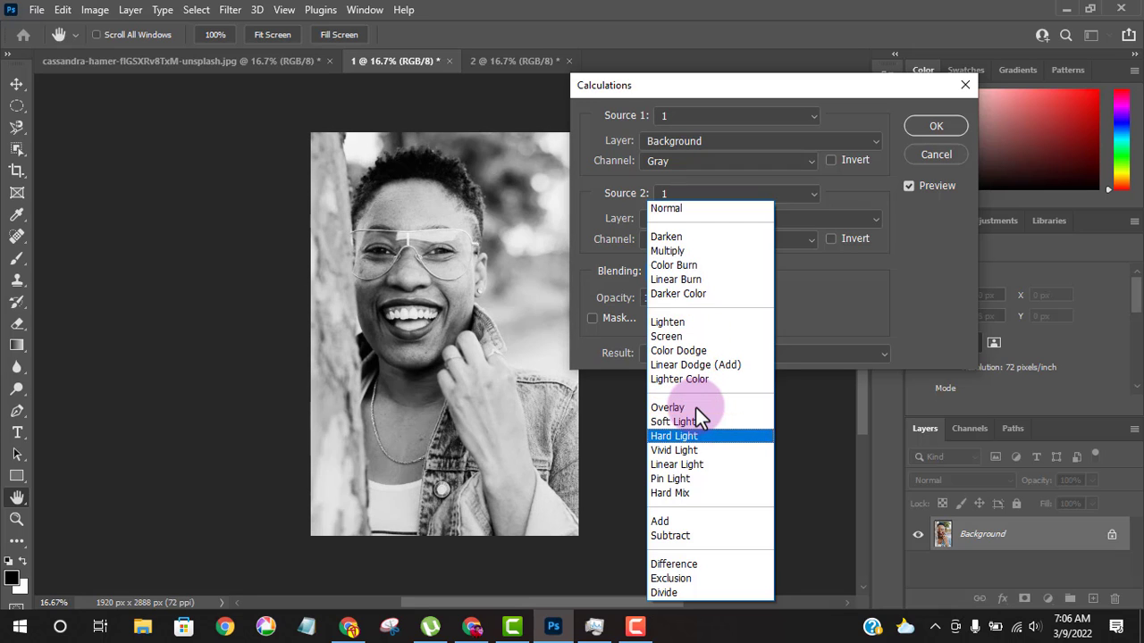
key(Down)
key(Down)
key(Down)
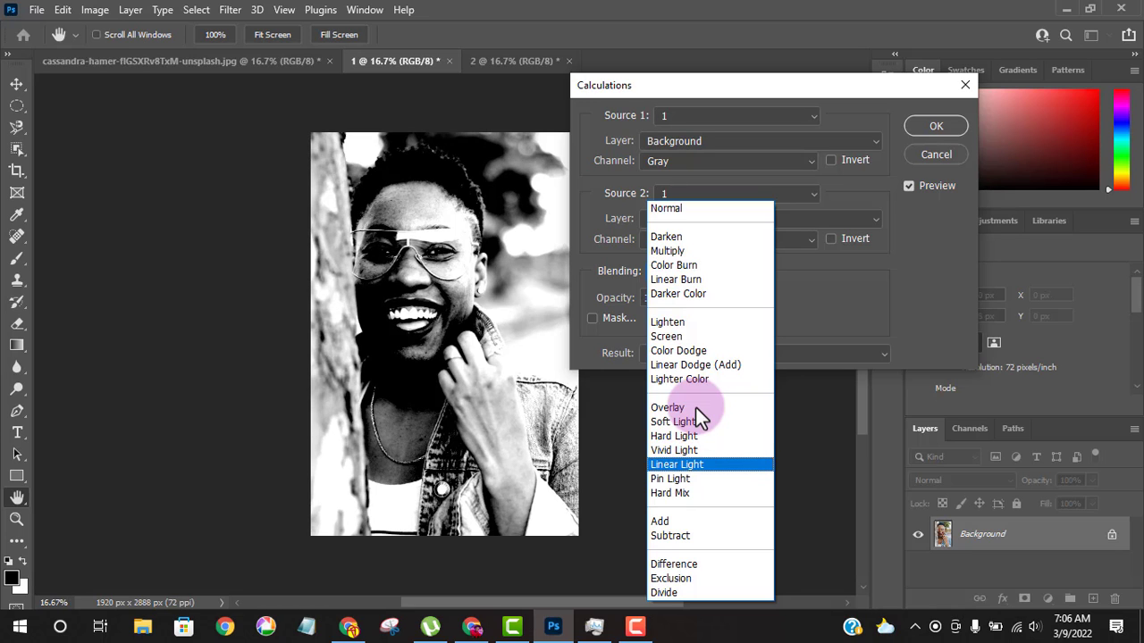
key(Down)
key(Down)
key(Down)
key(Down)
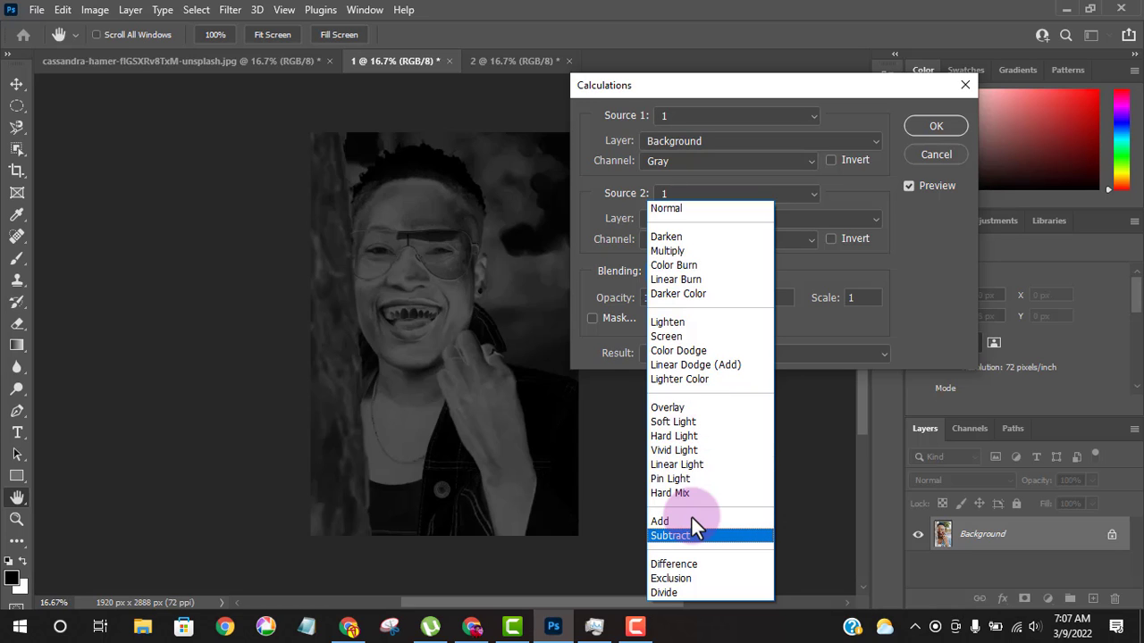
- Run Calculations with Multiply blending into a new channel, and switch to document 2
key(Up)
key(Up)
key(Up)
key(Up)
key(Up)
key(Up)
key(Up)
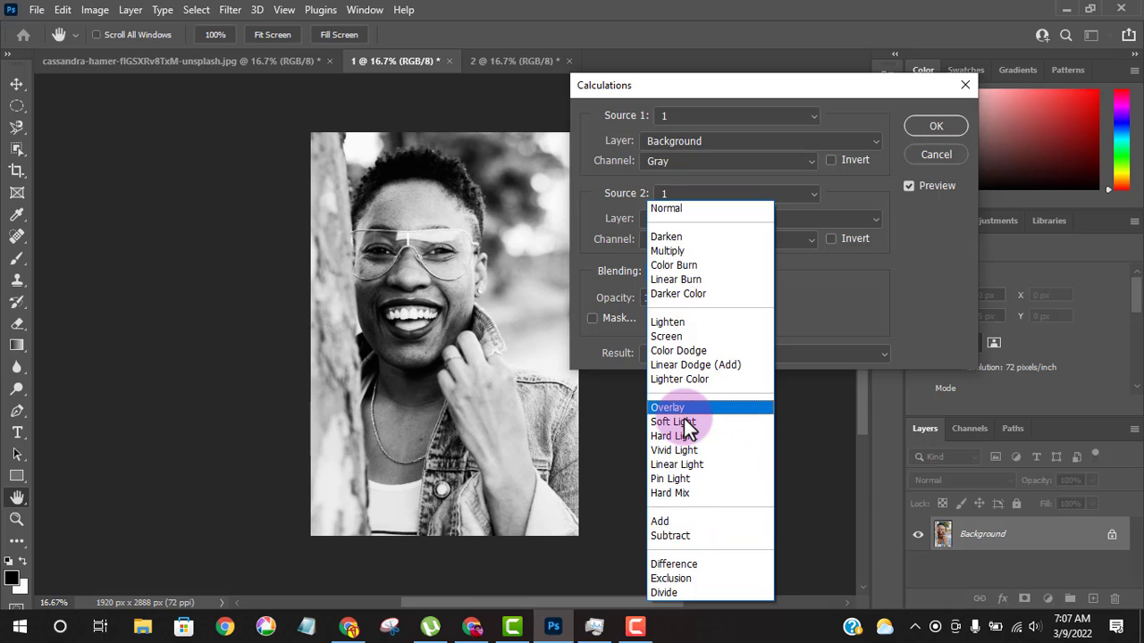
key(Up)
key(Up)
key(Up)
key(Up)
key(Up)
key(Up)
key(Up)
key(Up)
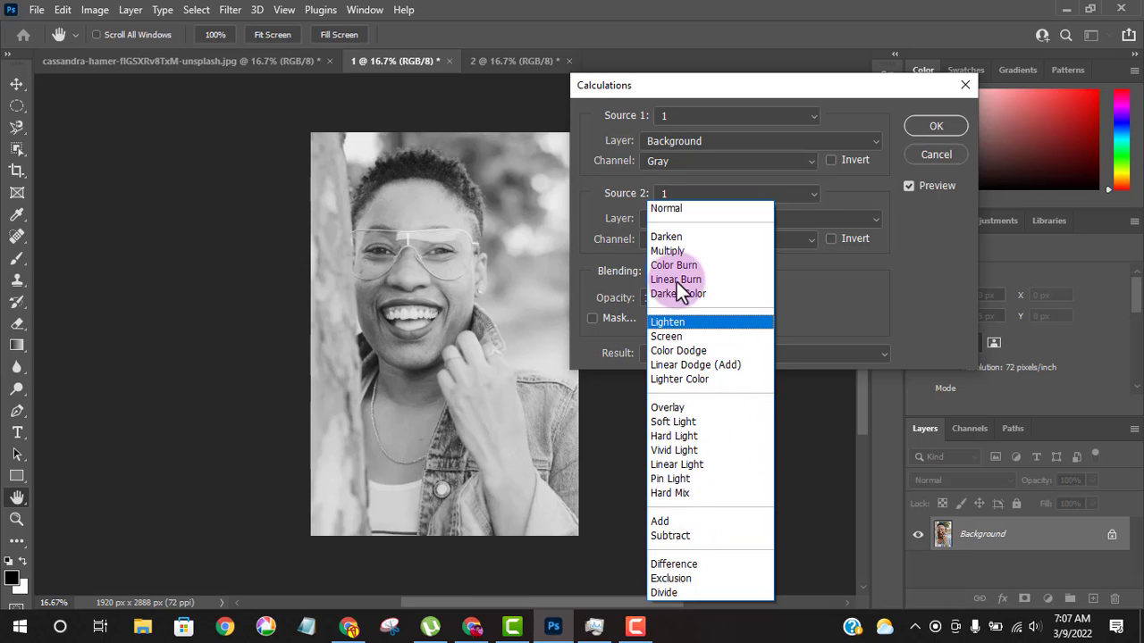
key(Up)
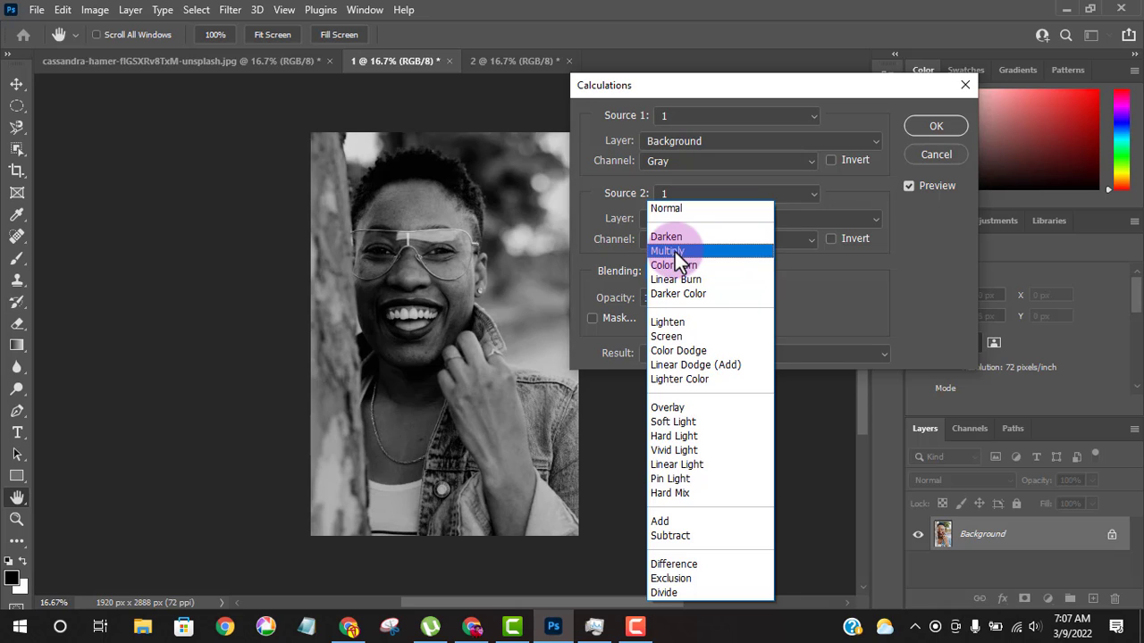
click(675, 252)
click(929, 127)
key(v)
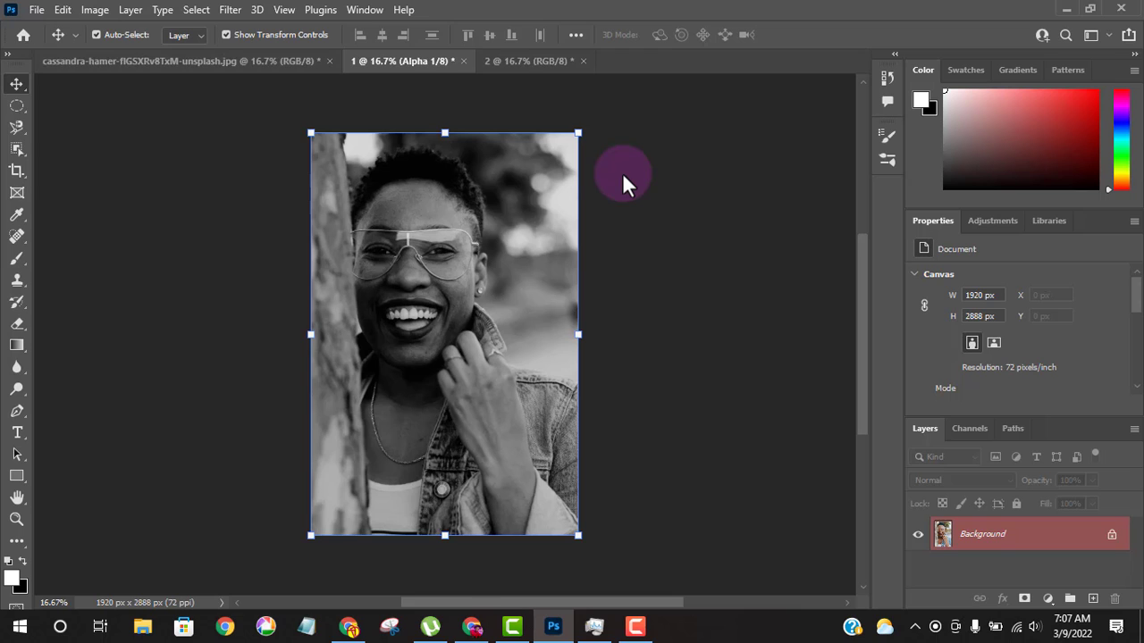
click(500, 56)
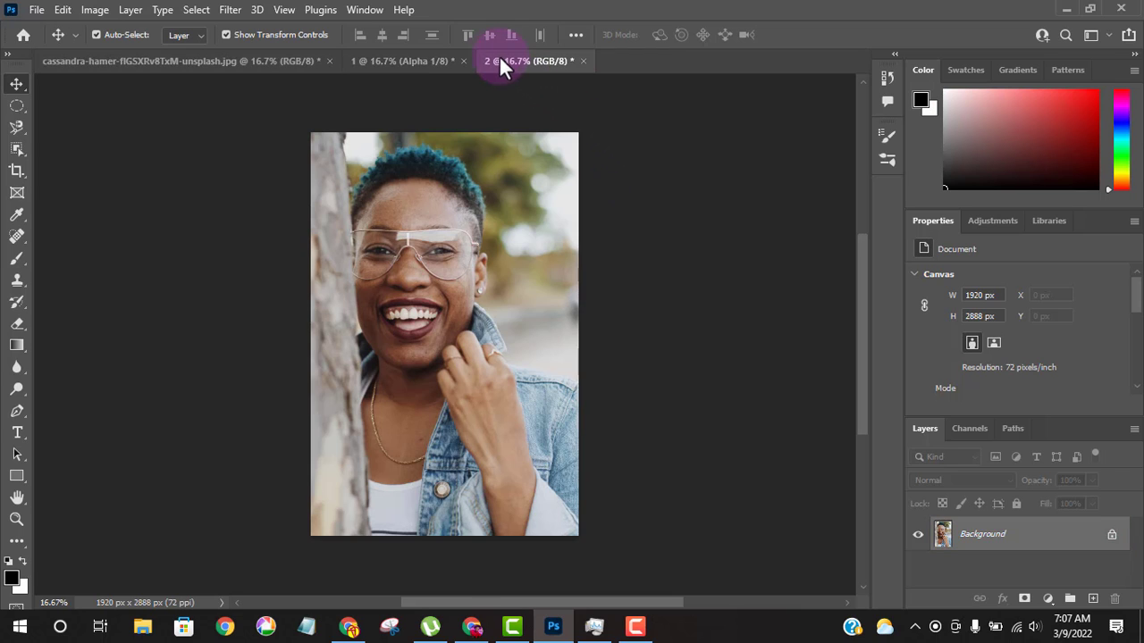
- Try a Brightness/Contrast adjustment on document 2 with brightness 57 and contrast 73, and discard it
click(97, 11)
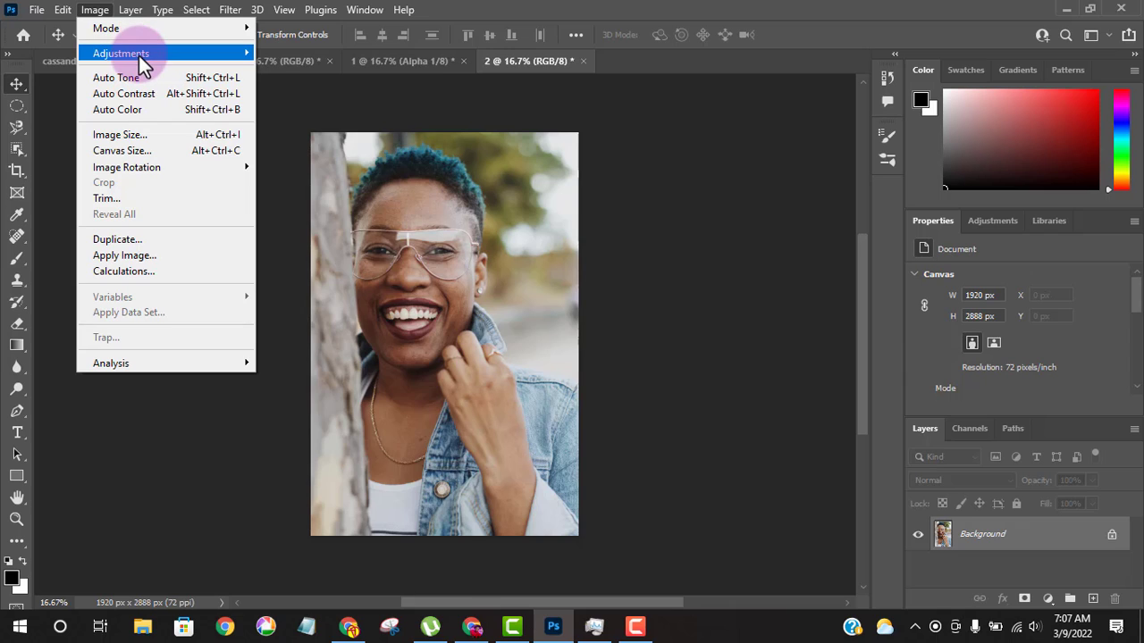
mouse_move(138, 55)
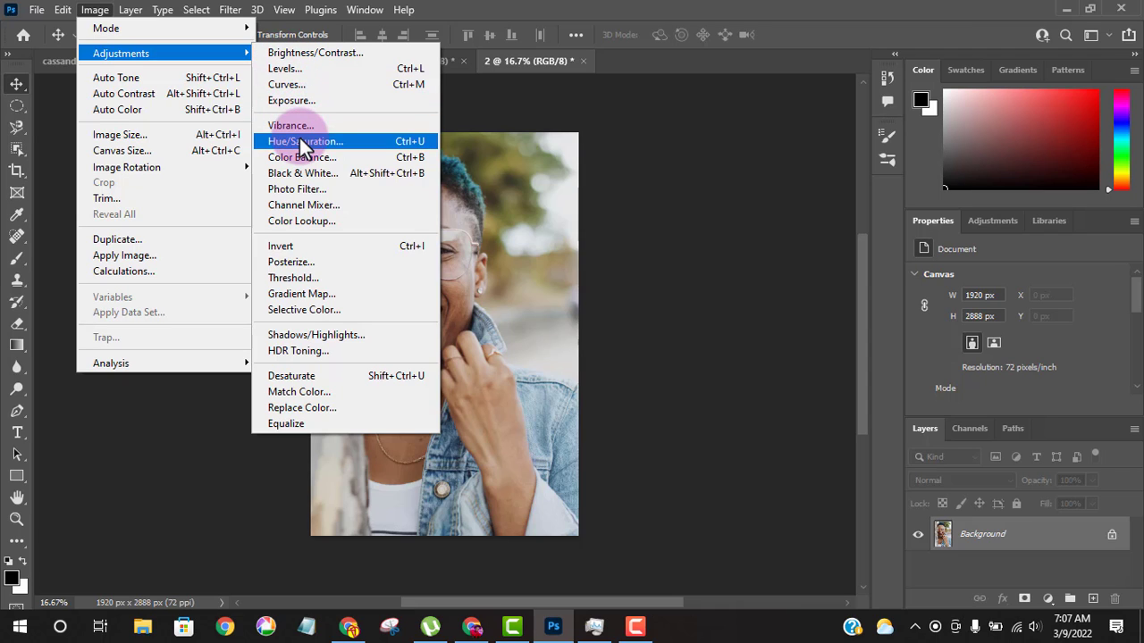
click(337, 55)
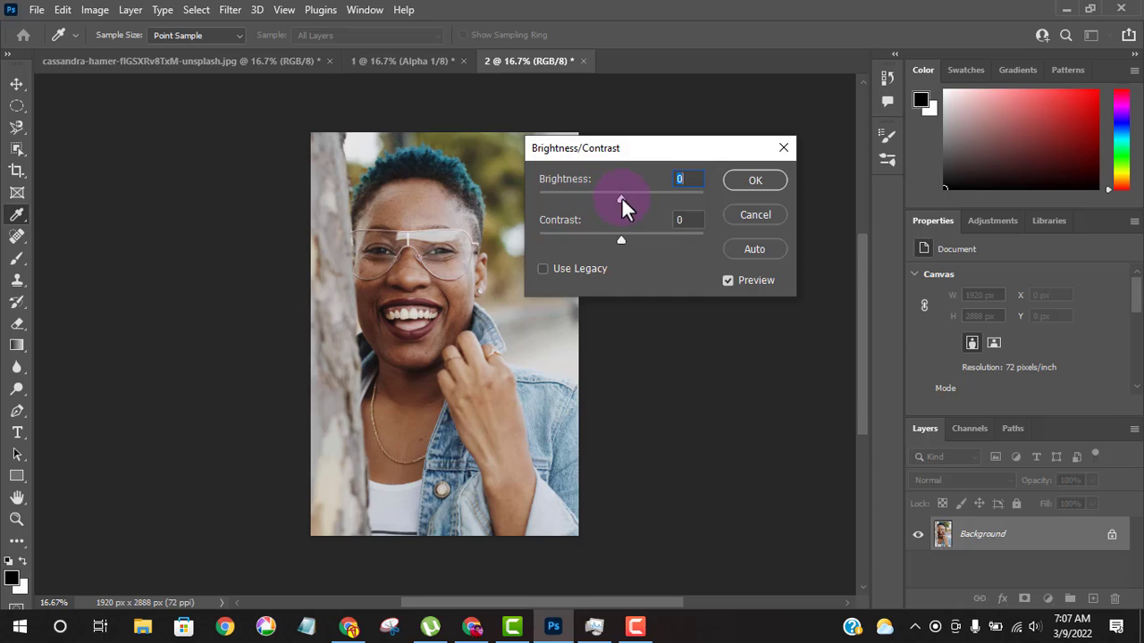
drag(621, 197, 676, 239)
mouse_move(633, 201)
mouse_down()
mouse_move(669, 202)
mouse_move(651, 204)
mouse_up()
click(755, 215)
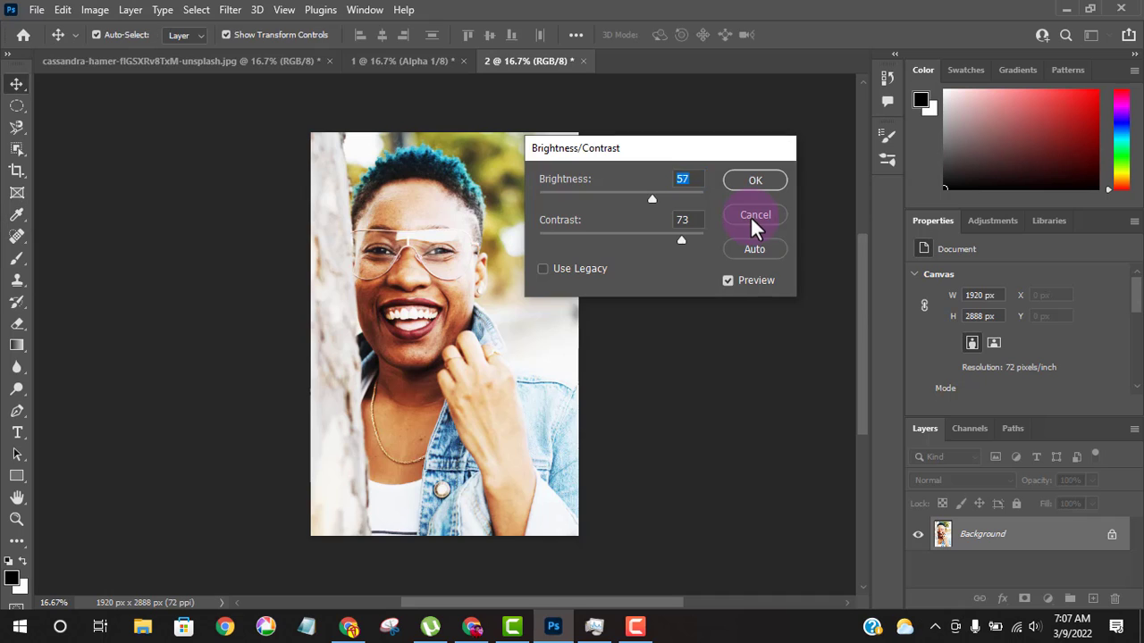
- Open a Levels adjustment on document 2 and try the Output Levels endpoints, leaving them at 0 and 255
click(94, 10)
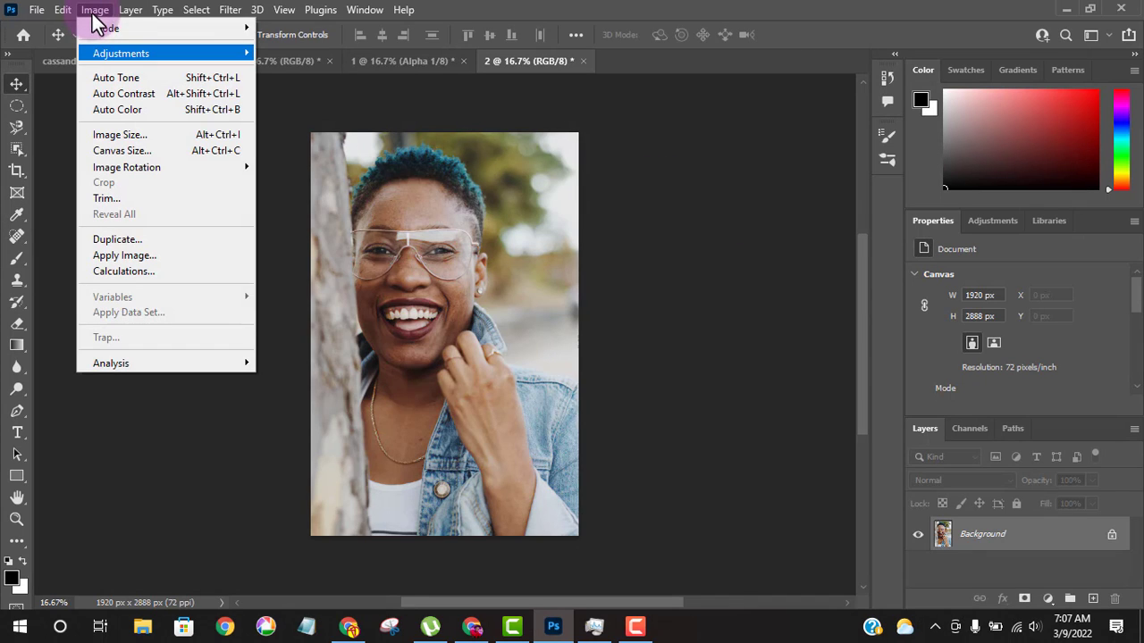
mouse_move(231, 52)
click(299, 68)
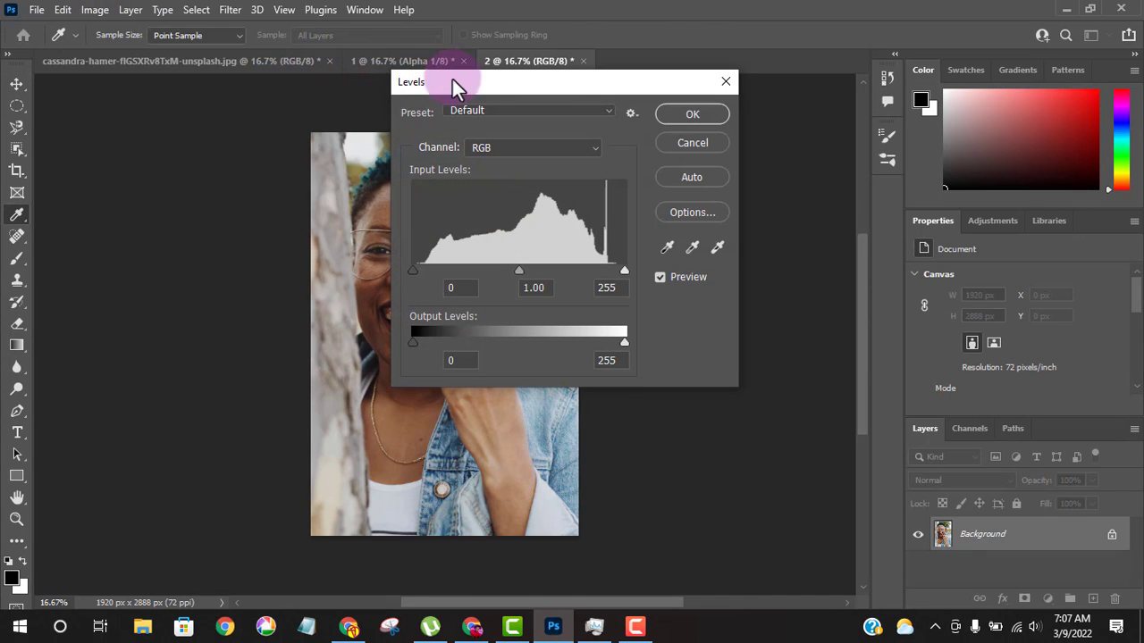
drag(528, 85, 732, 90)
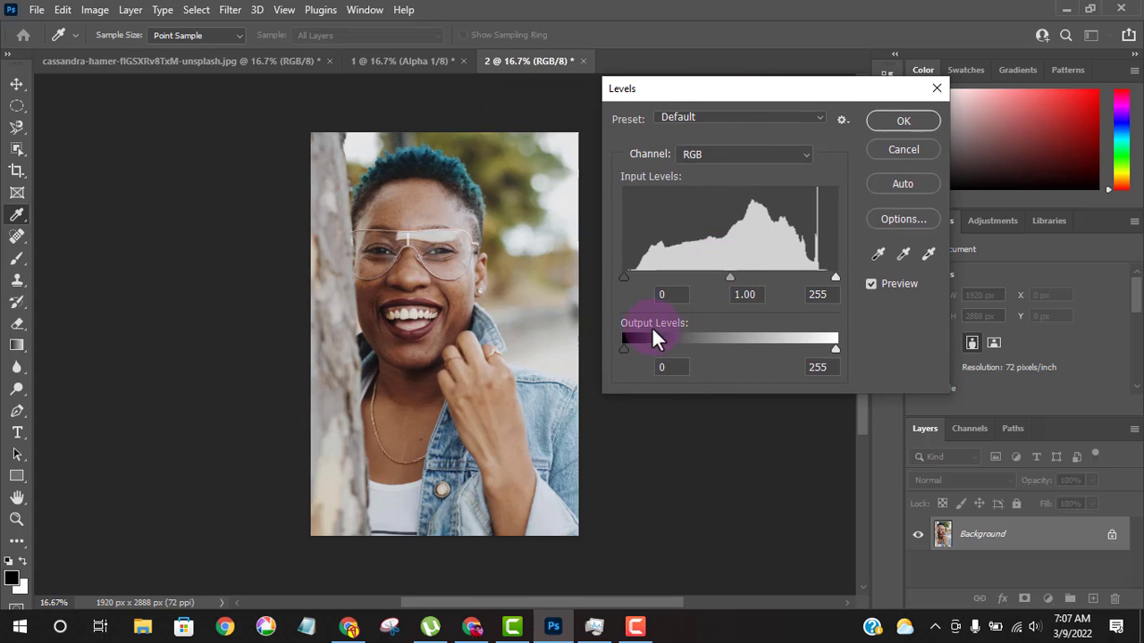
mouse_move(626, 347)
mouse_down()
mouse_move(774, 345)
mouse_move(607, 336)
mouse_up()
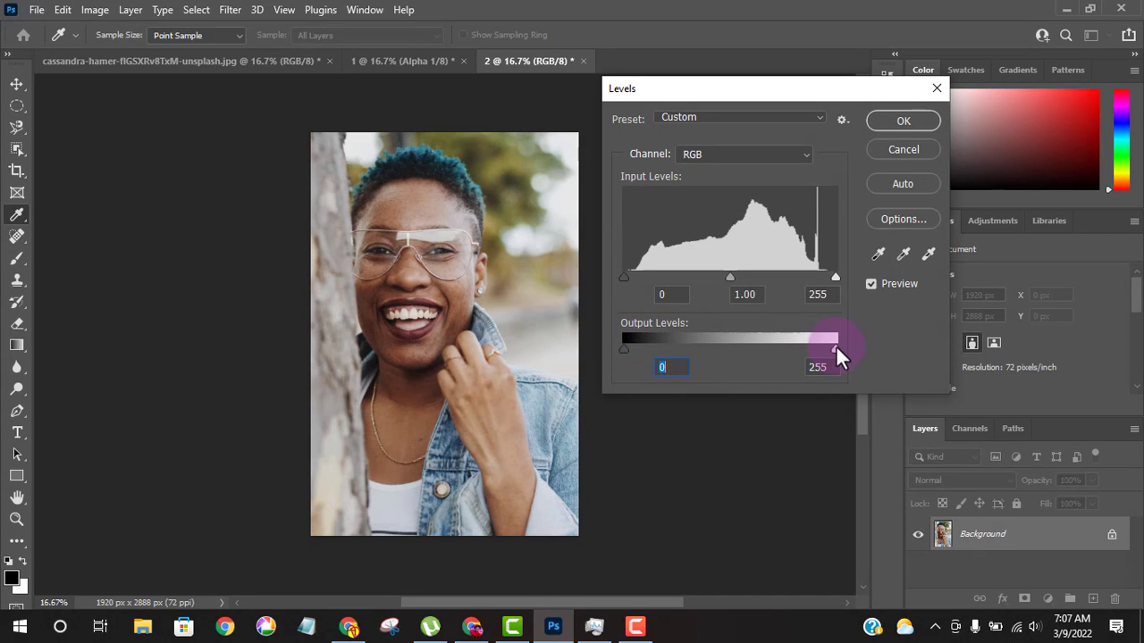
mouse_move(836, 348)
mouse_down()
mouse_move(783, 356)
mouse_move(840, 354)
mouse_up()
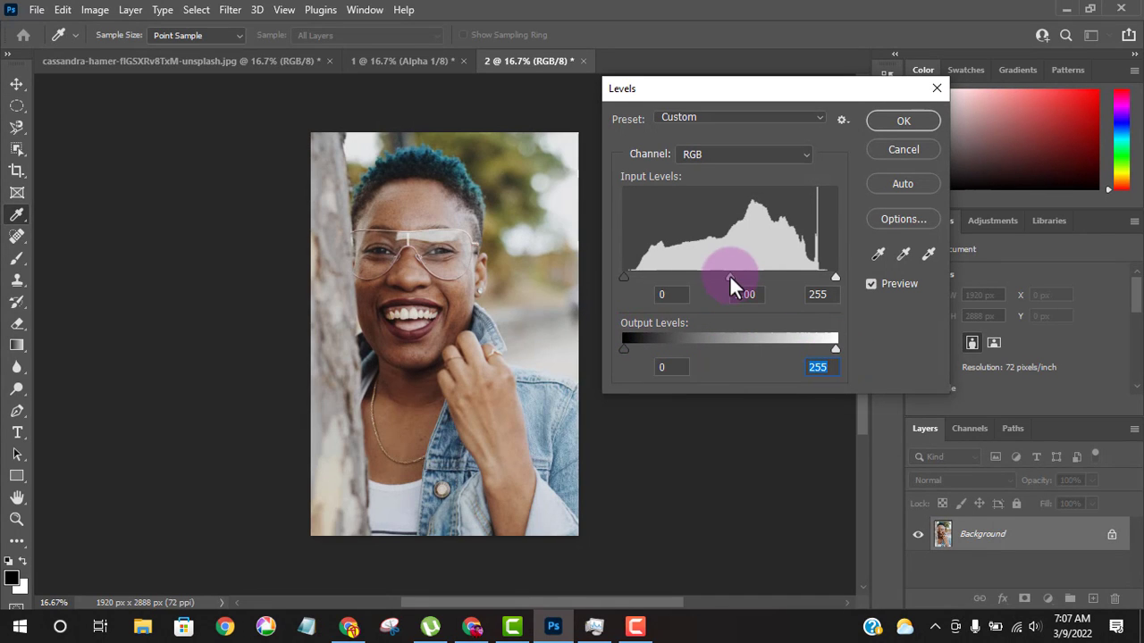
- Try Levels input values with midtone 0.24 and white point 170, and discard the adjustment
mouse_move(729, 274)
mouse_down()
mouse_move(701, 274)
mouse_move(745, 274)
mouse_up()
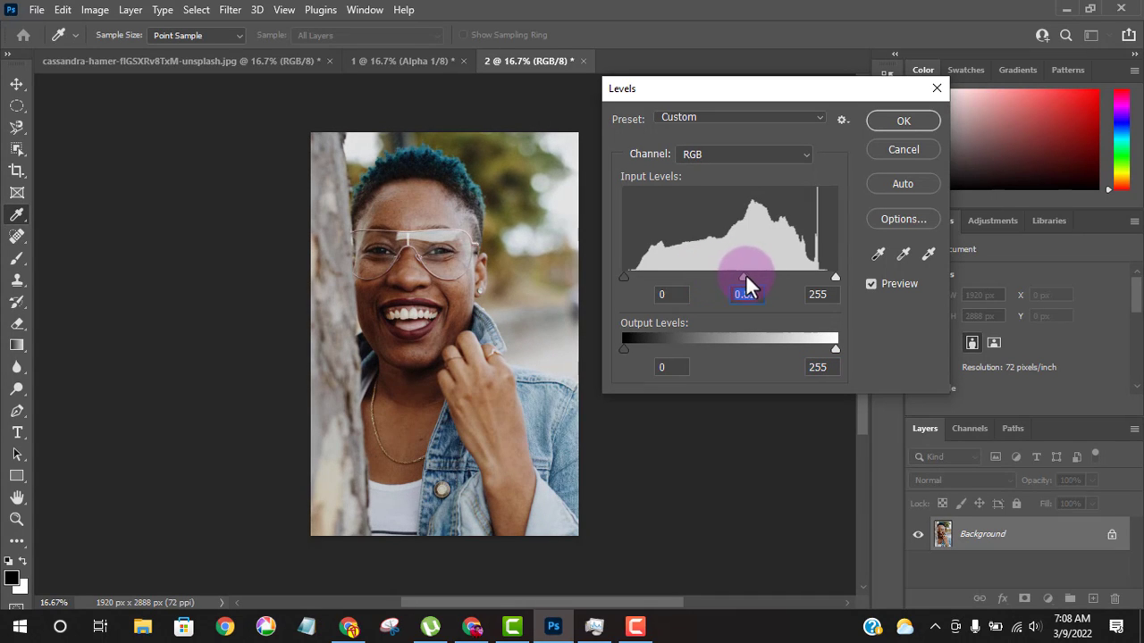
drag(836, 276, 739, 282)
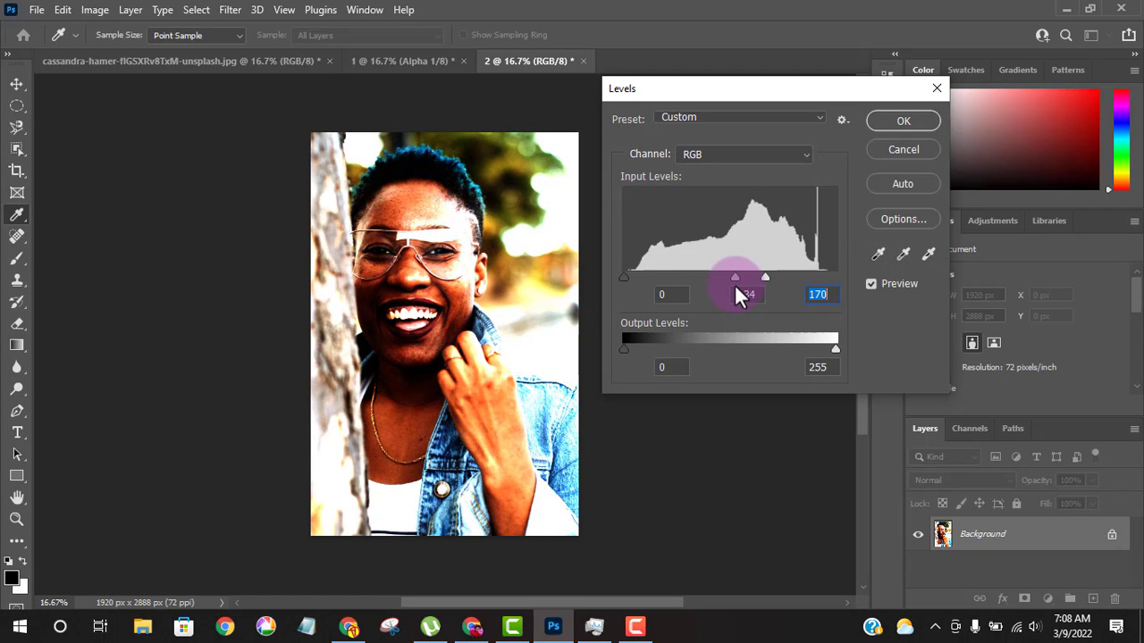
drag(737, 288, 745, 288)
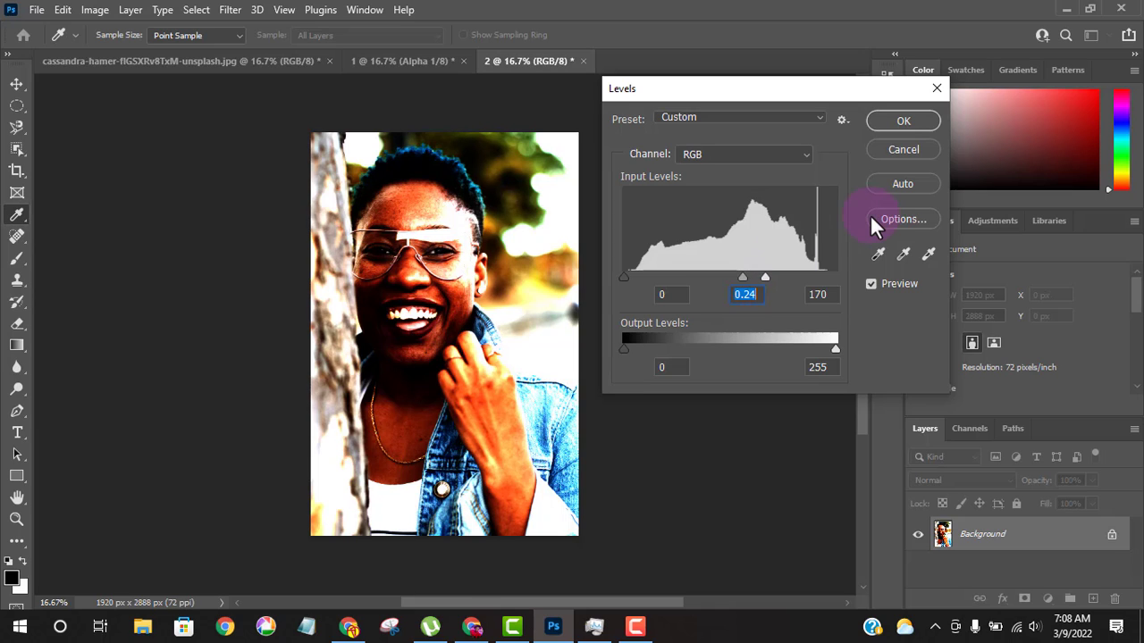
click(903, 149)
key(v)
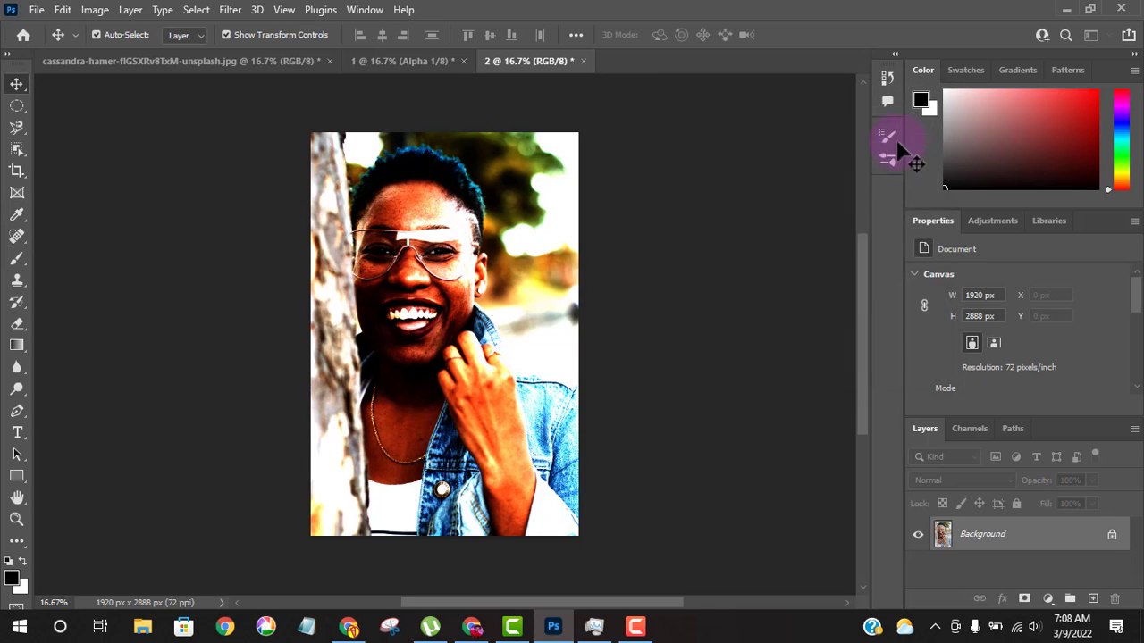
- Start a Curves adjustment on document 2 and add four points along the RGB curve from shadows to highlights
click(94, 11)
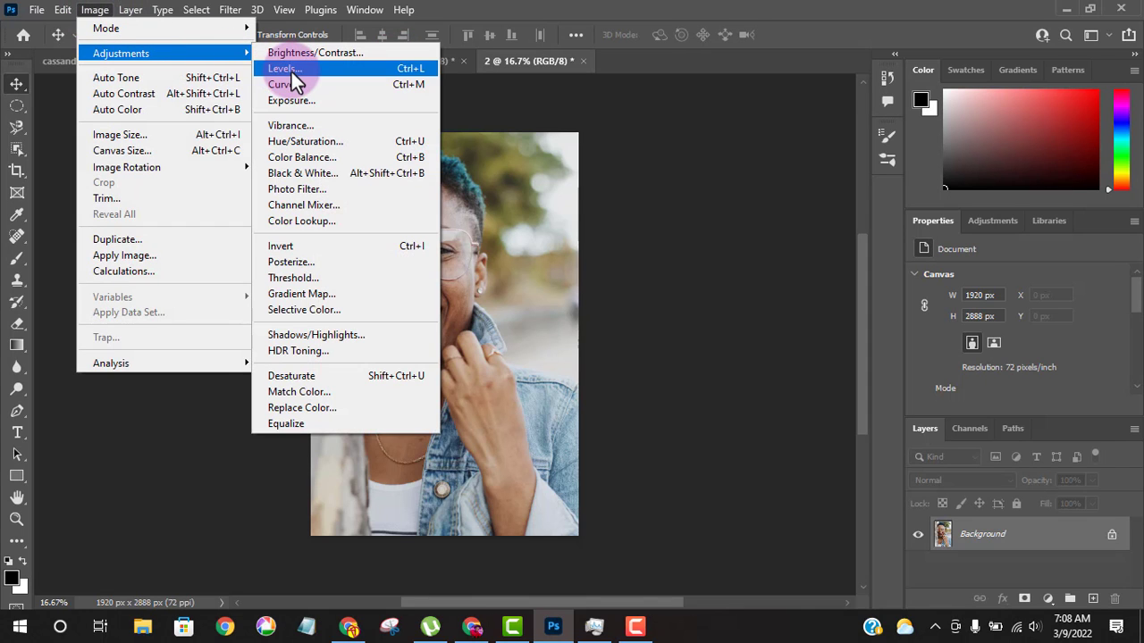
click(293, 80)
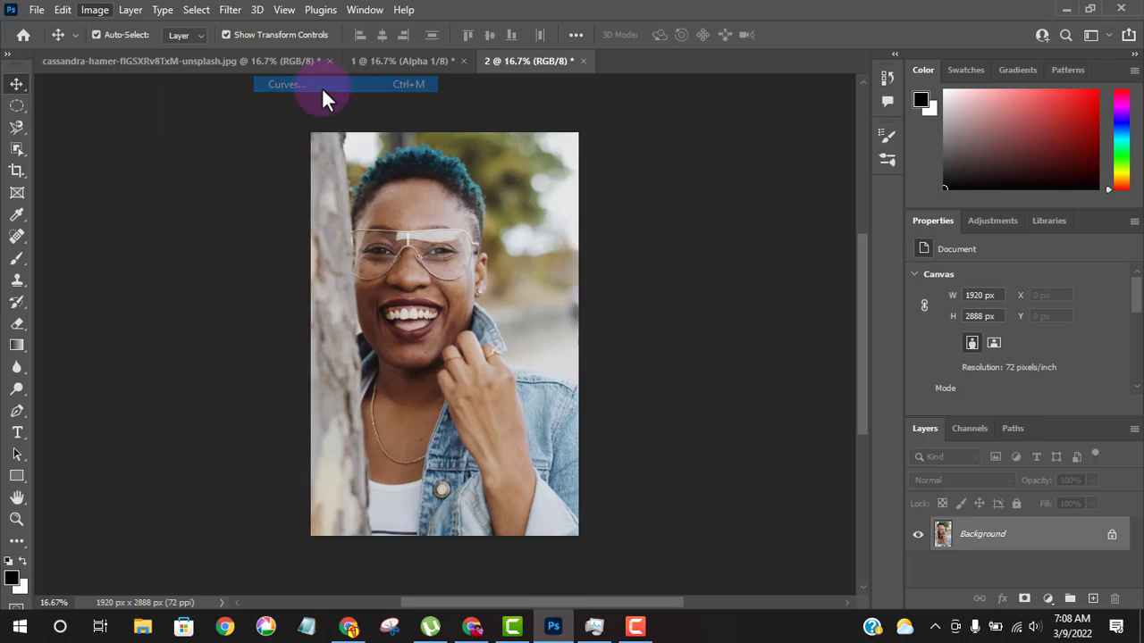
drag(516, 61, 773, 56)
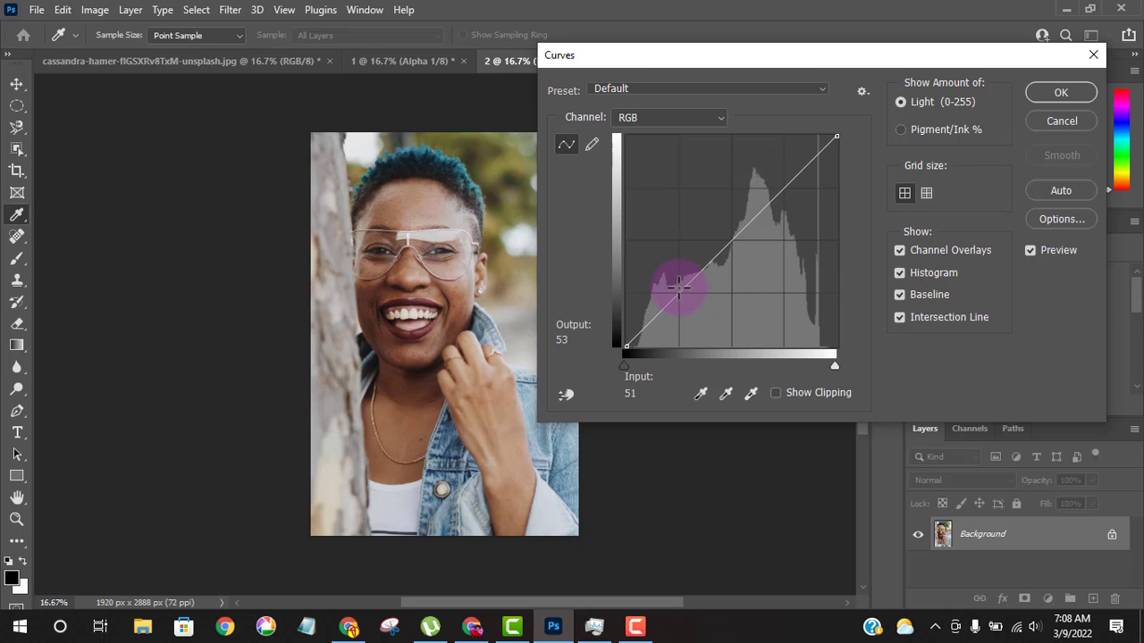
mouse_move(631, 359)
mouse_down()
mouse_move(750, 359)
mouse_move(629, 354)
mouse_up()
mouse_move(831, 362)
mouse_down()
mouse_move(763, 363)
mouse_move(836, 355)
mouse_up()
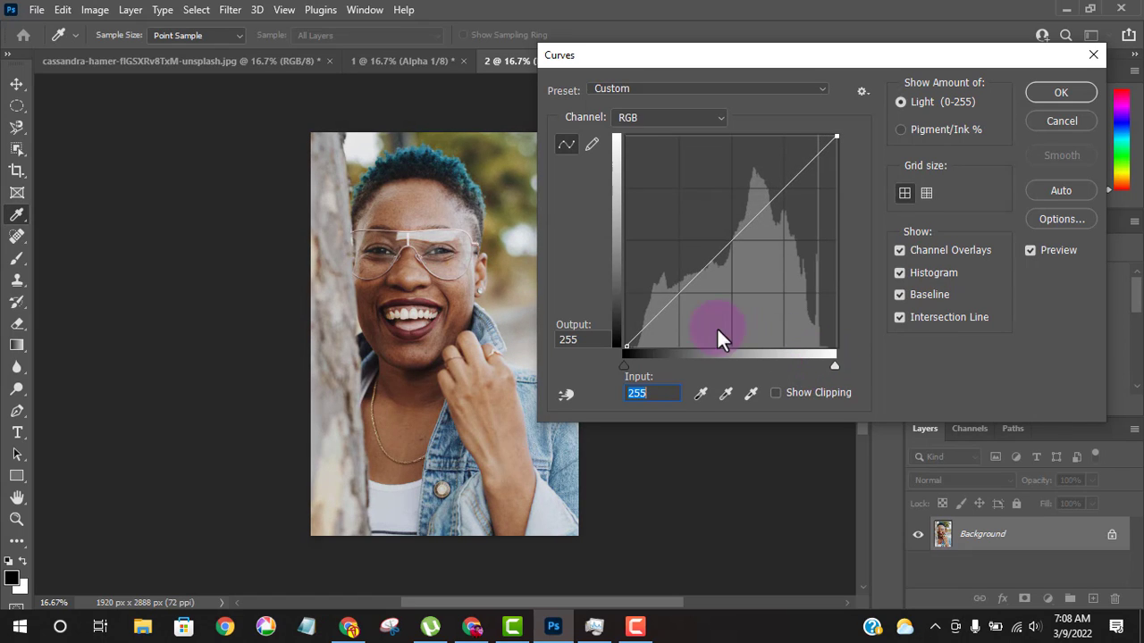
click(662, 314)
click(712, 271)
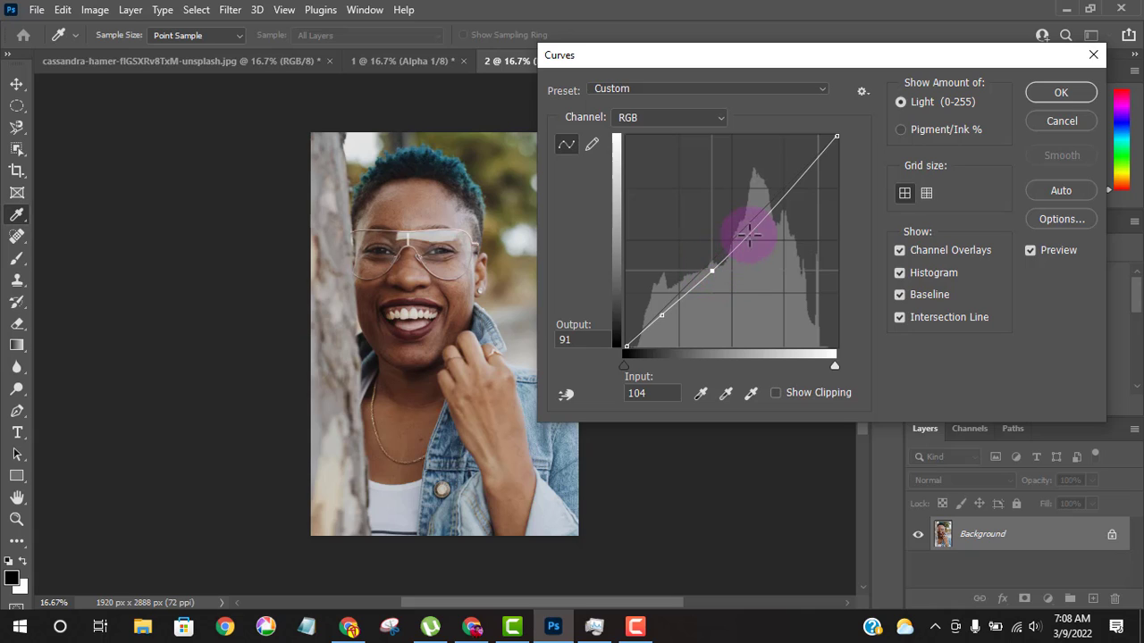
click(791, 192)
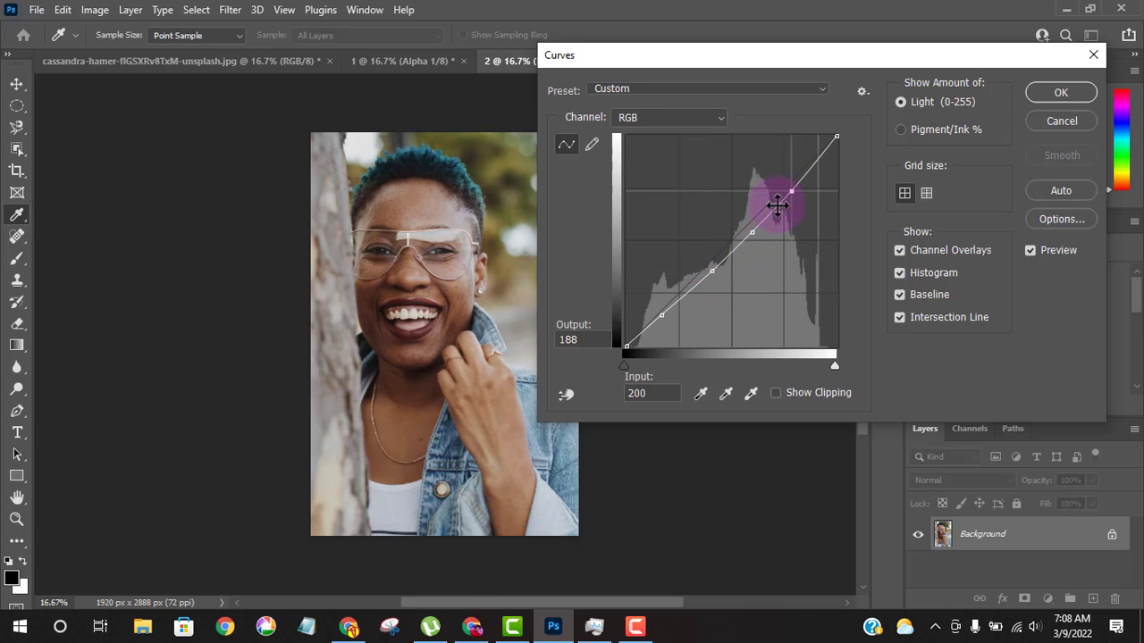
- Reshape the curve with a shadow point at input 52, output 48 and a highlight point at 193, 181, and discard the adjustment
mouse_move(669, 317)
mouse_down()
mouse_move(691, 331)
mouse_move(661, 296)
mouse_move(672, 306)
mouse_up()
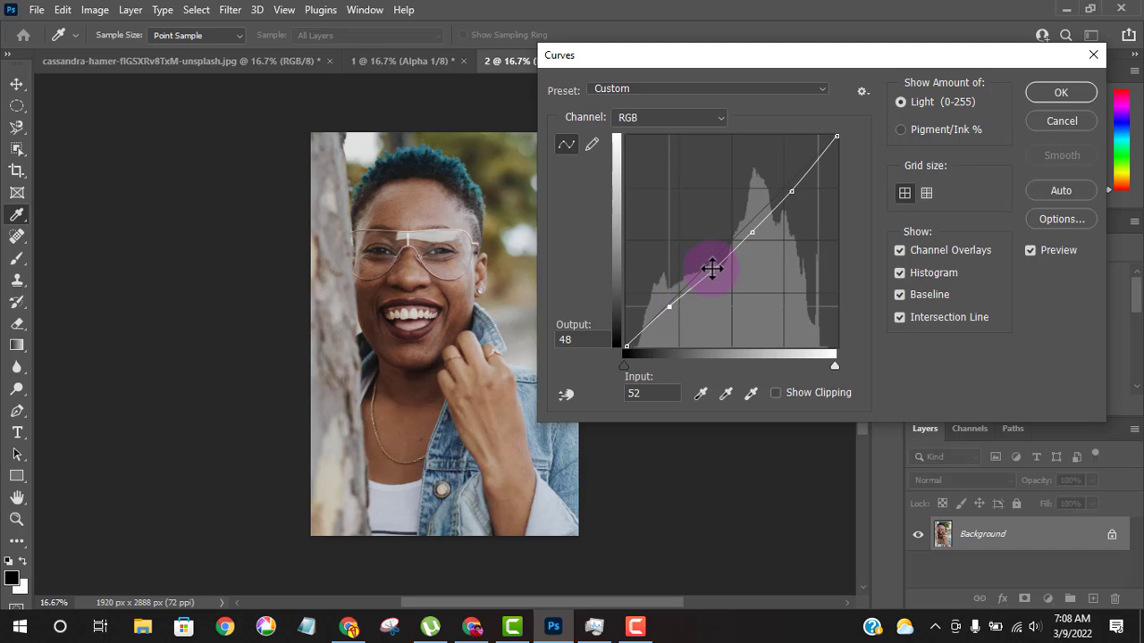
mouse_move(714, 264)
mouse_down()
mouse_move(724, 280)
mouse_move(689, 248)
mouse_move(704, 265)
mouse_up()
mouse_move(791, 191)
mouse_down()
mouse_move(773, 179)
mouse_move(786, 195)
mouse_up()
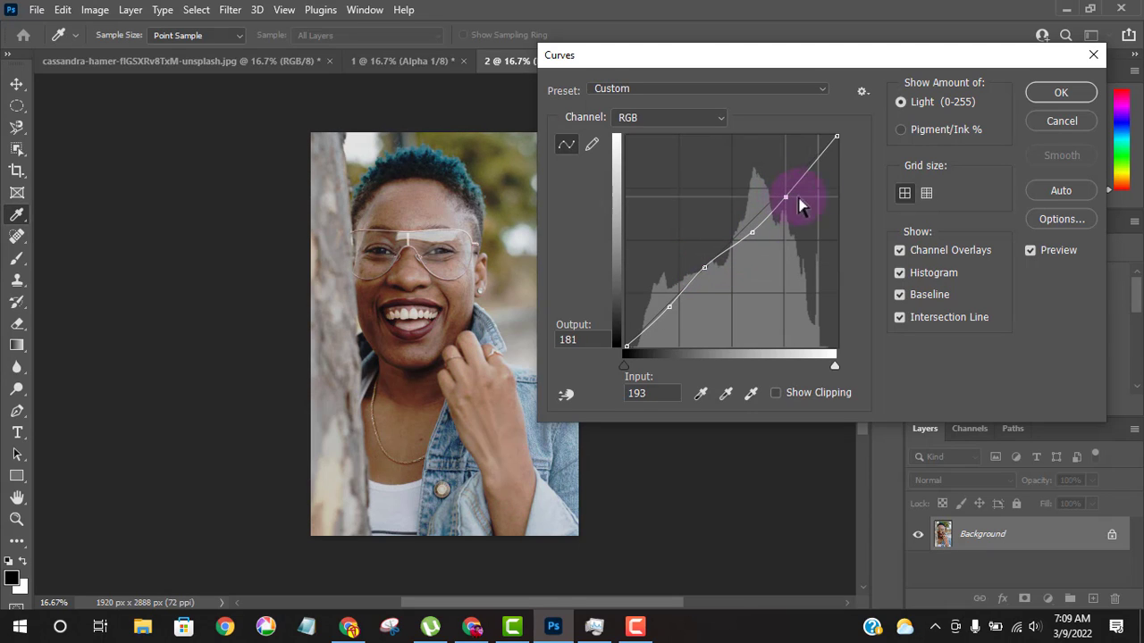
click(1044, 126)
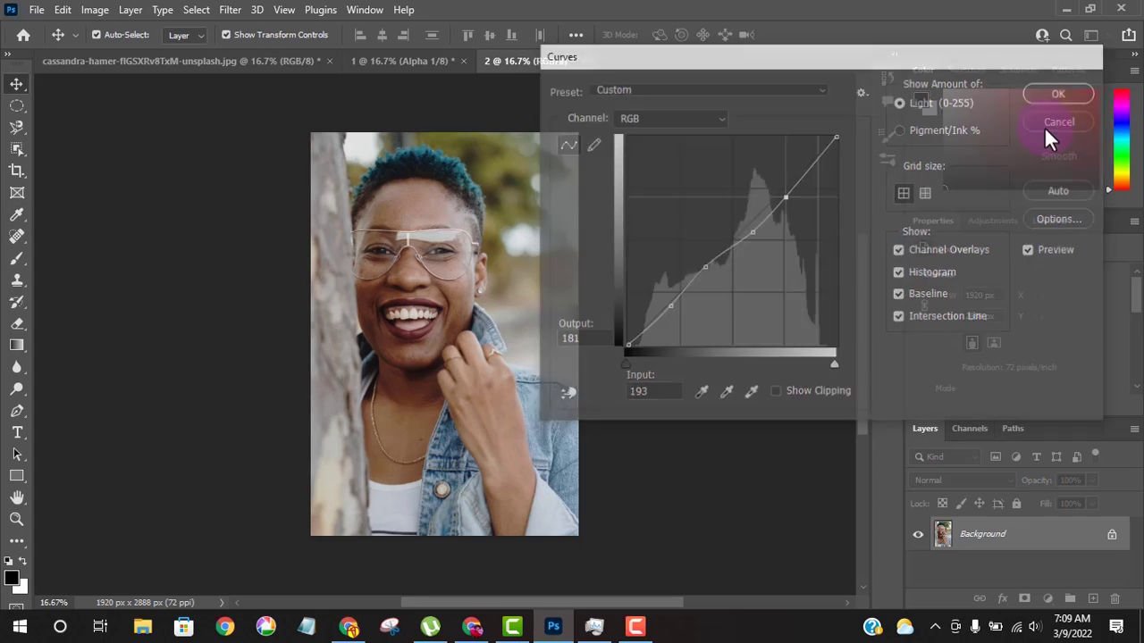
click(95, 11)
mouse_move(104, 40)
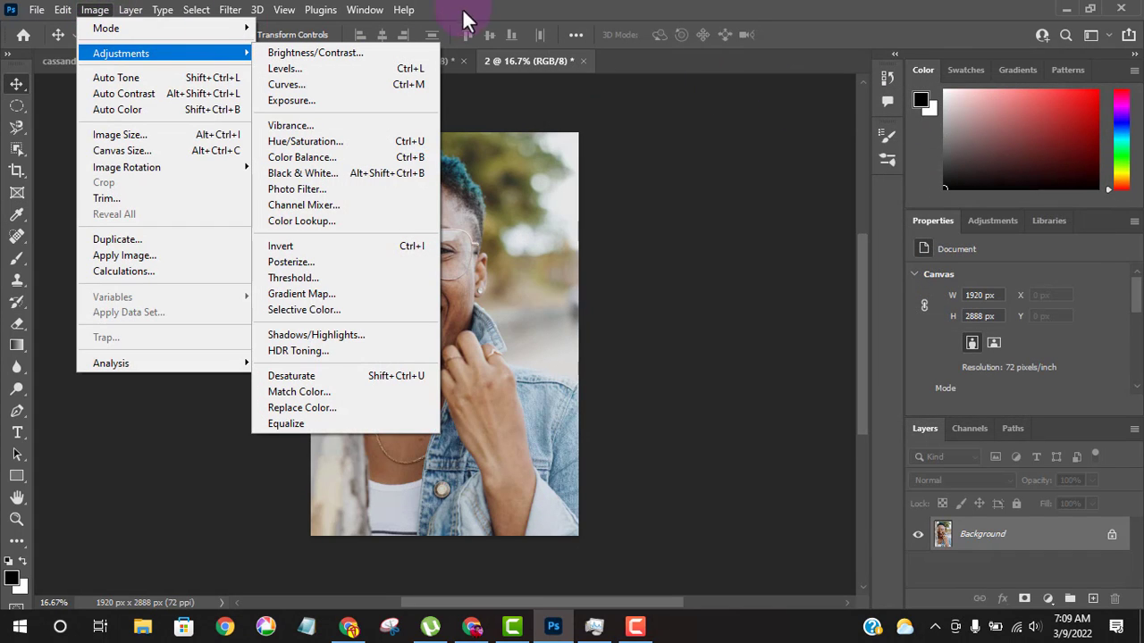
click(540, 1)
click(518, 64)
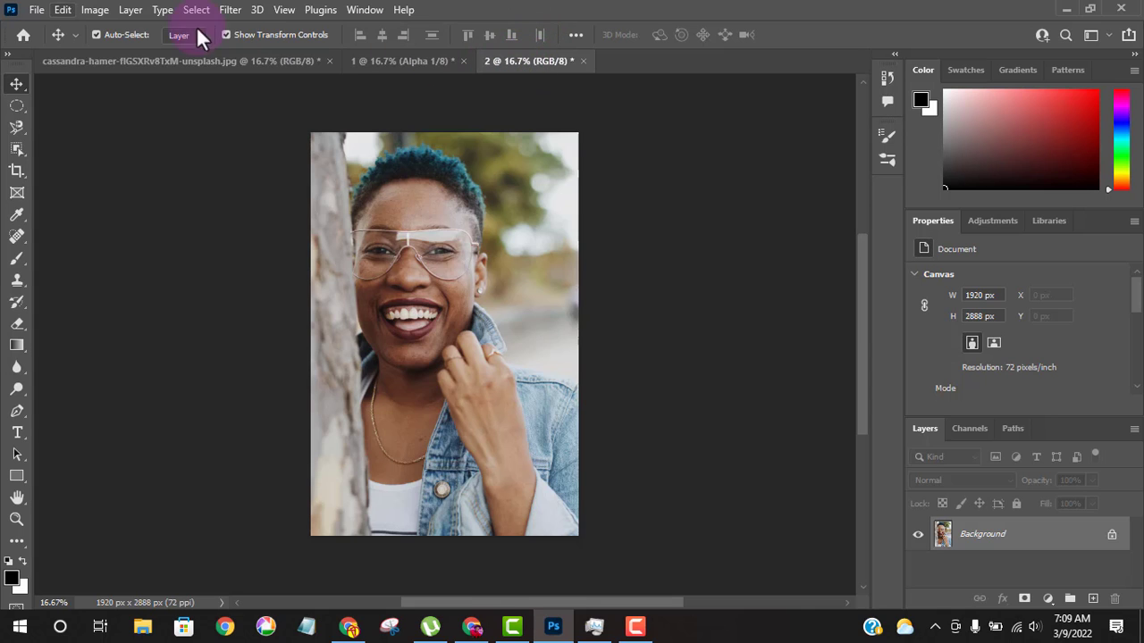
- Duplicate document 2 as a new document named 3, and return to document 2
click(95, 11)
click(128, 240)
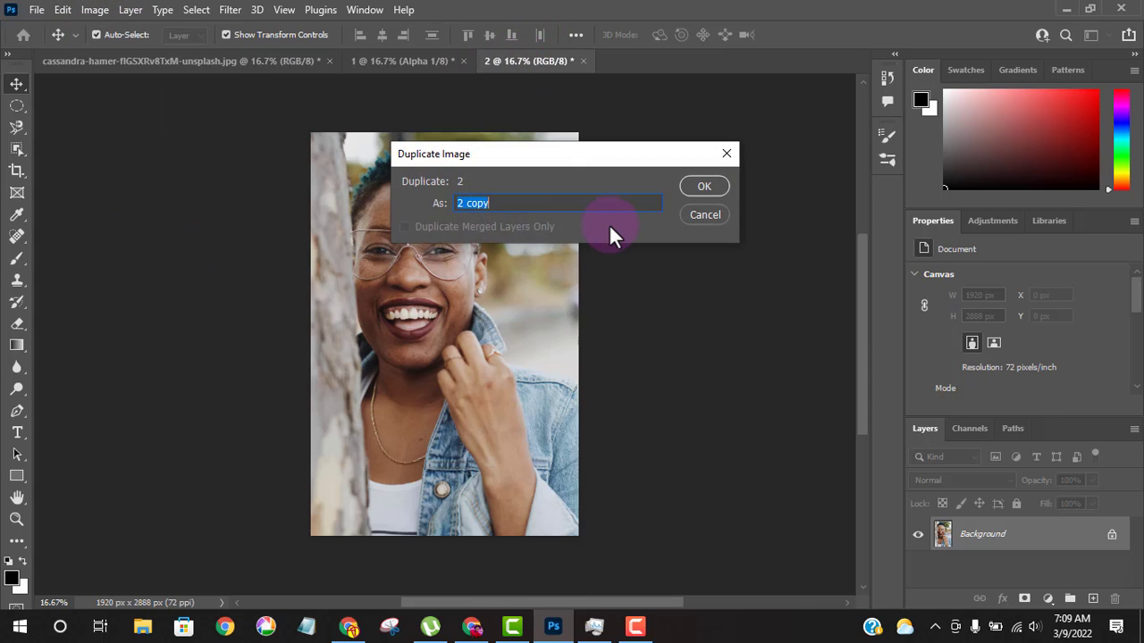
text(3)
click(696, 190)
click(528, 60)
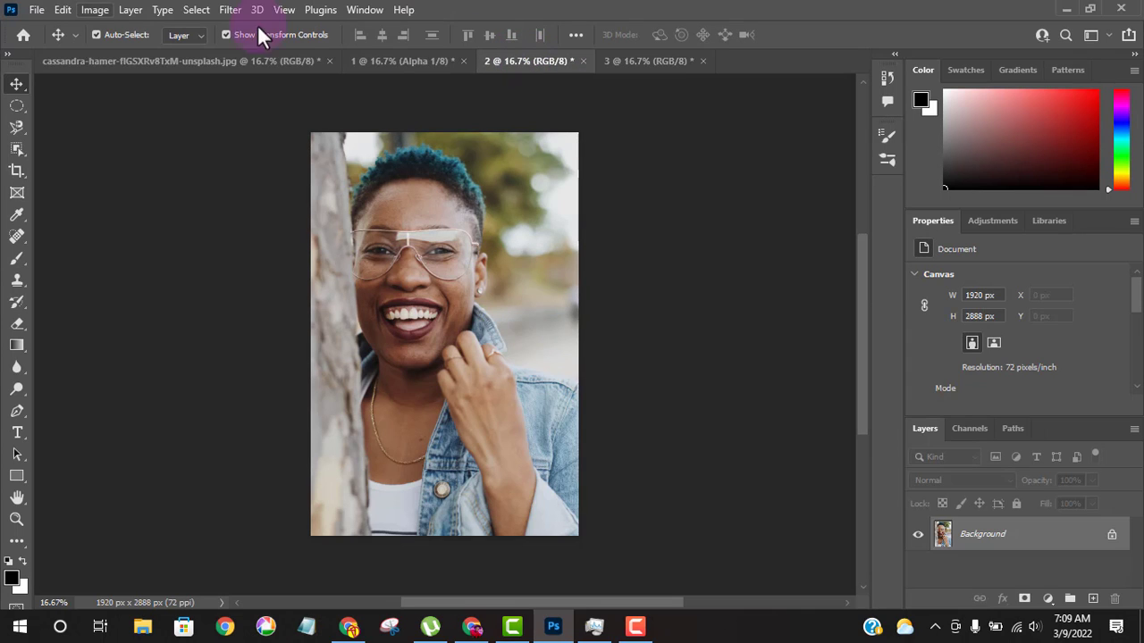
- Apply an Exposure adjustment to document 2 that brightens the highlights and deepens the shadows
click(95, 11)
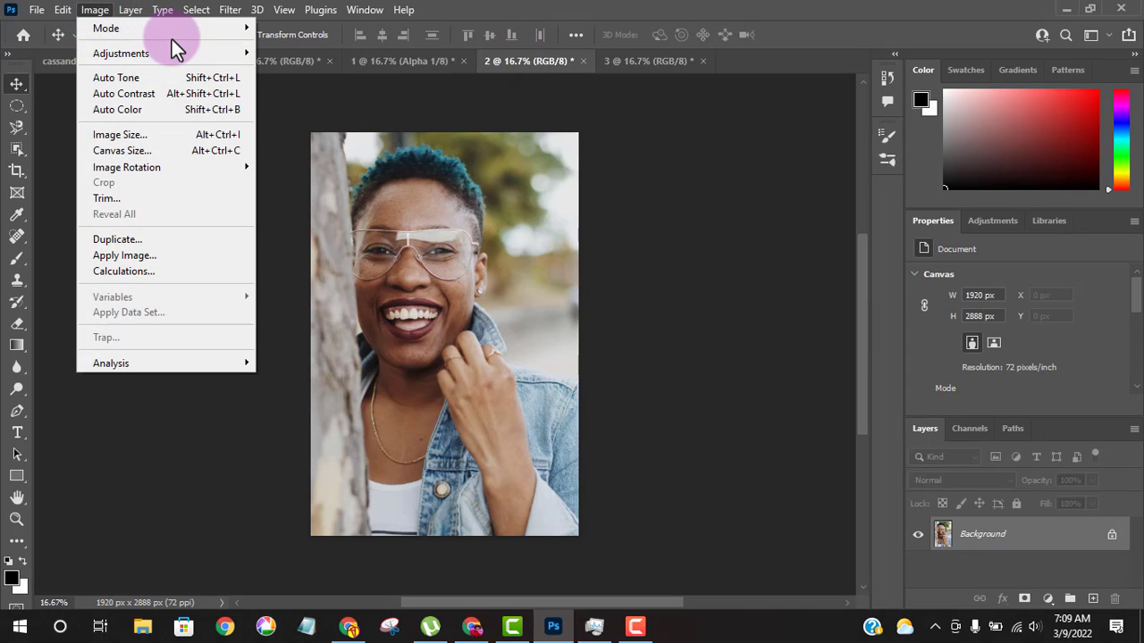
mouse_move(172, 41)
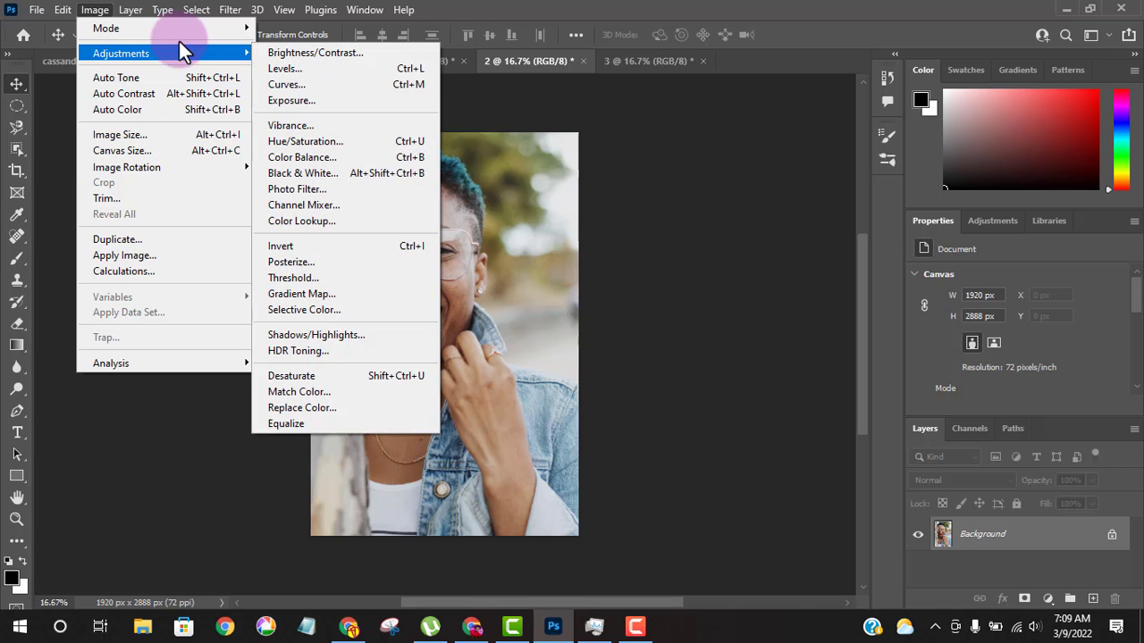
click(291, 100)
drag(553, 124, 757, 148)
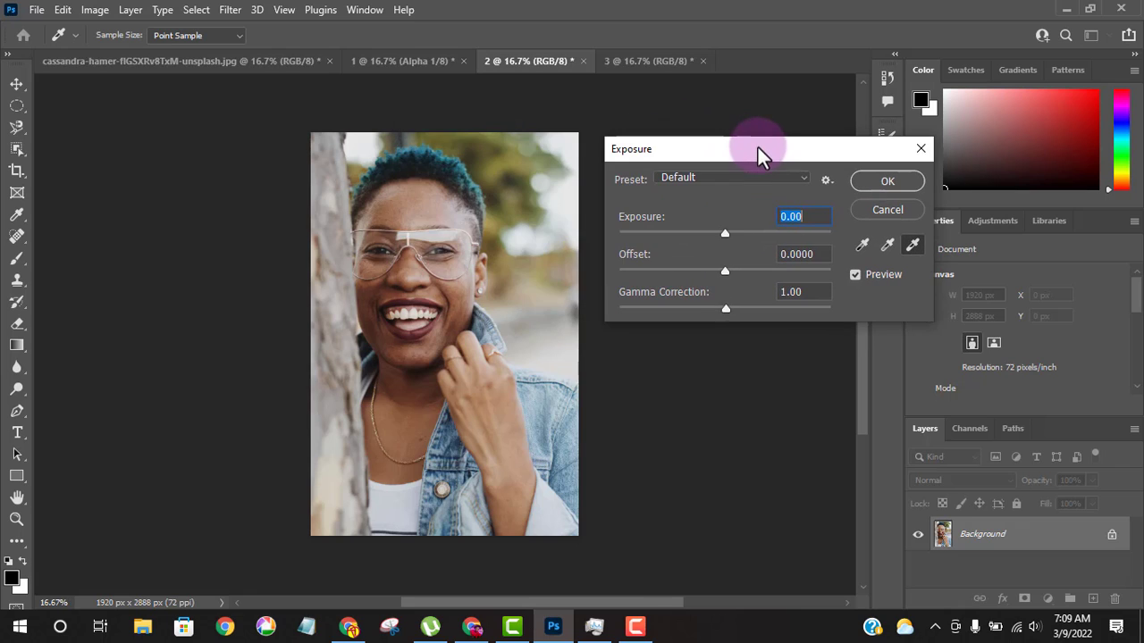
click(645, 632)
drag(726, 232, 692, 278)
click(883, 186)
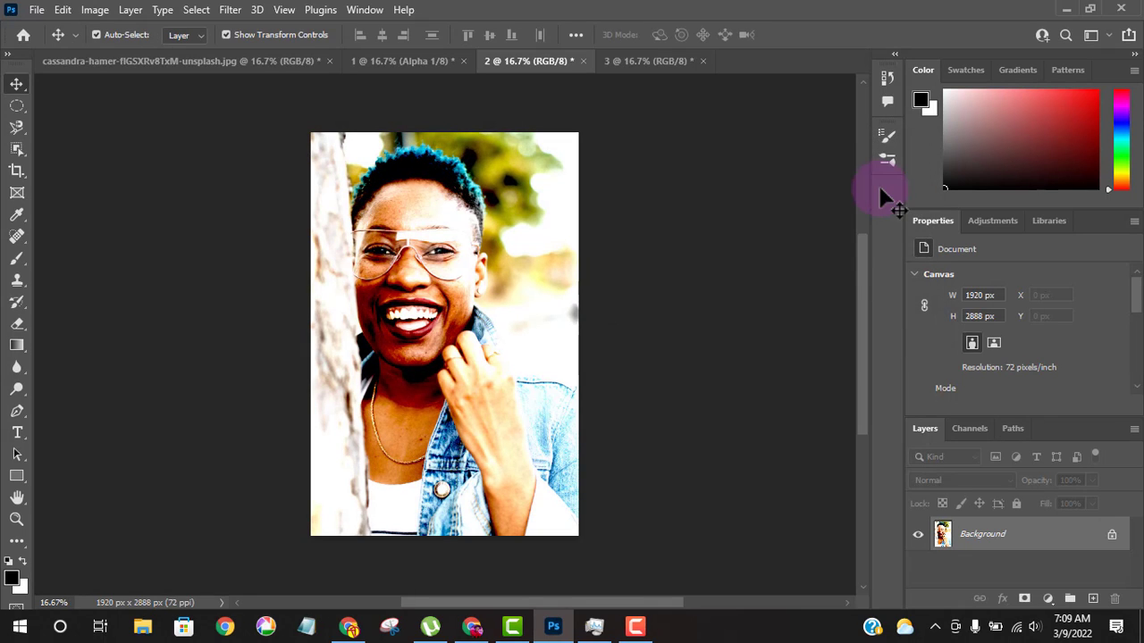
- Try a Vibrance adjustment on document 3 with vibrance +80 and saturation +58, and discard it
click(634, 63)
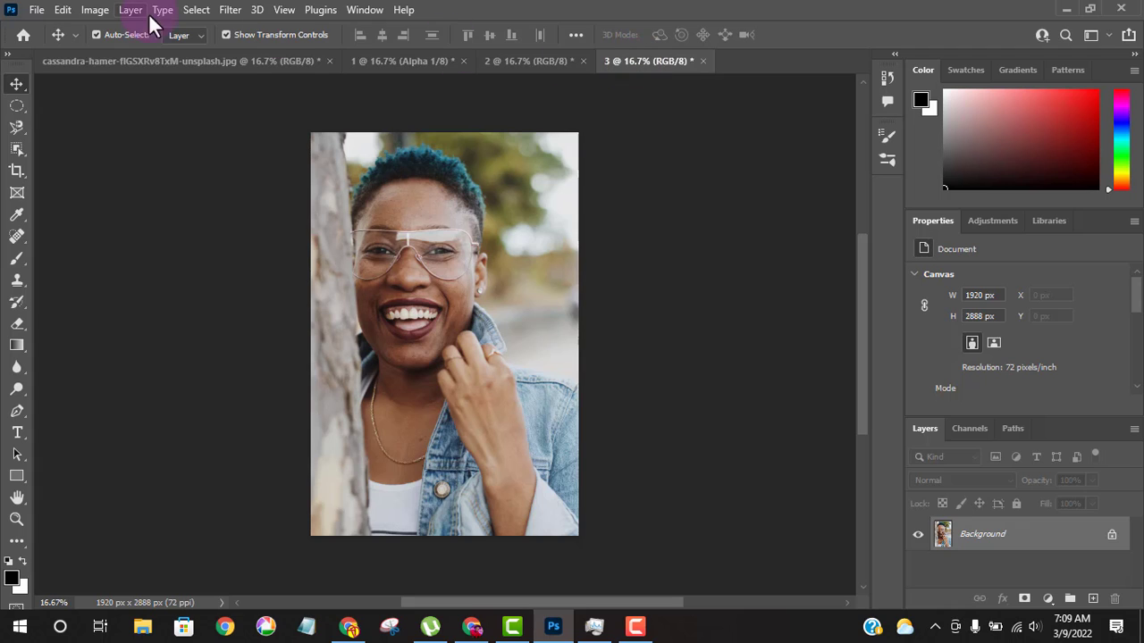
click(95, 10)
mouse_move(121, 54)
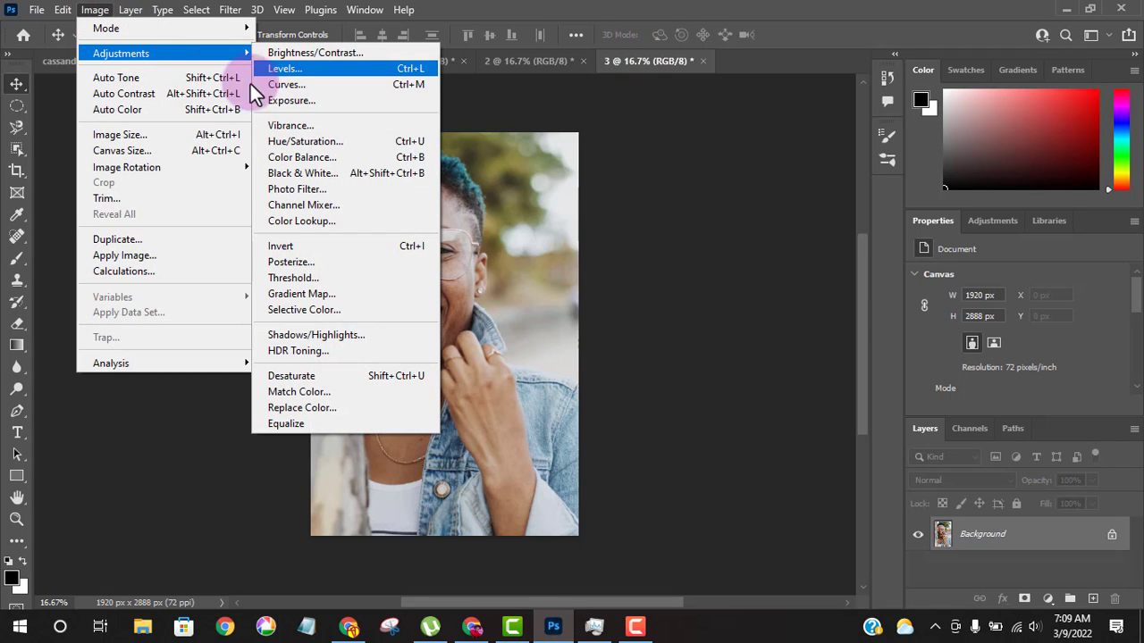
click(347, 129)
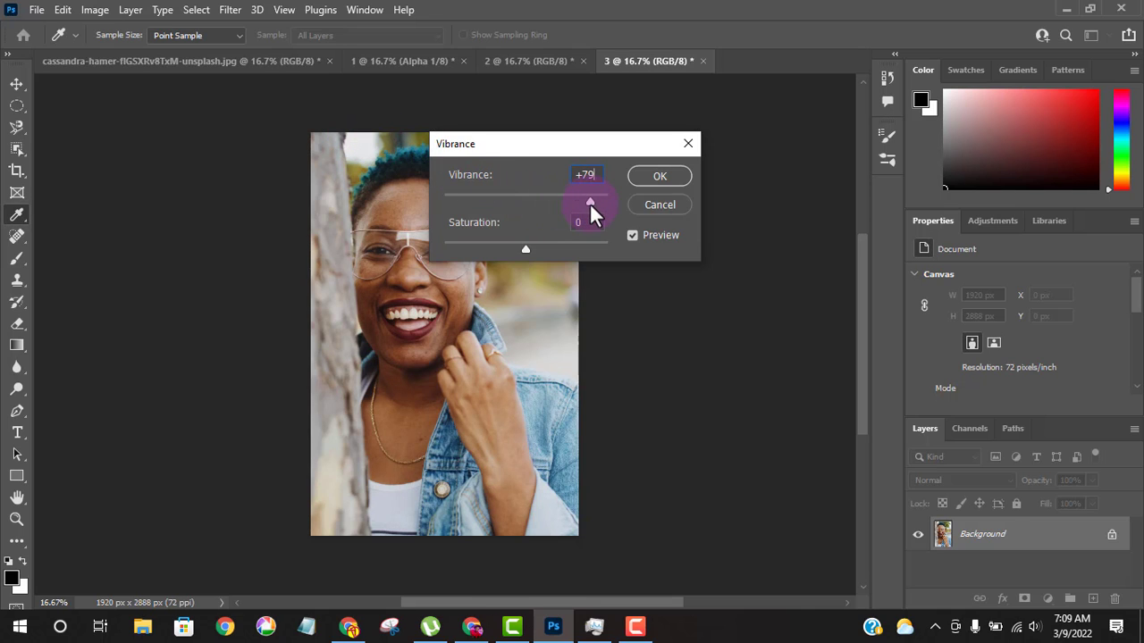
mouse_move(607, 201)
mouse_down()
mouse_move(491, 208)
mouse_move(589, 201)
mouse_up()
drag(526, 248, 565, 241)
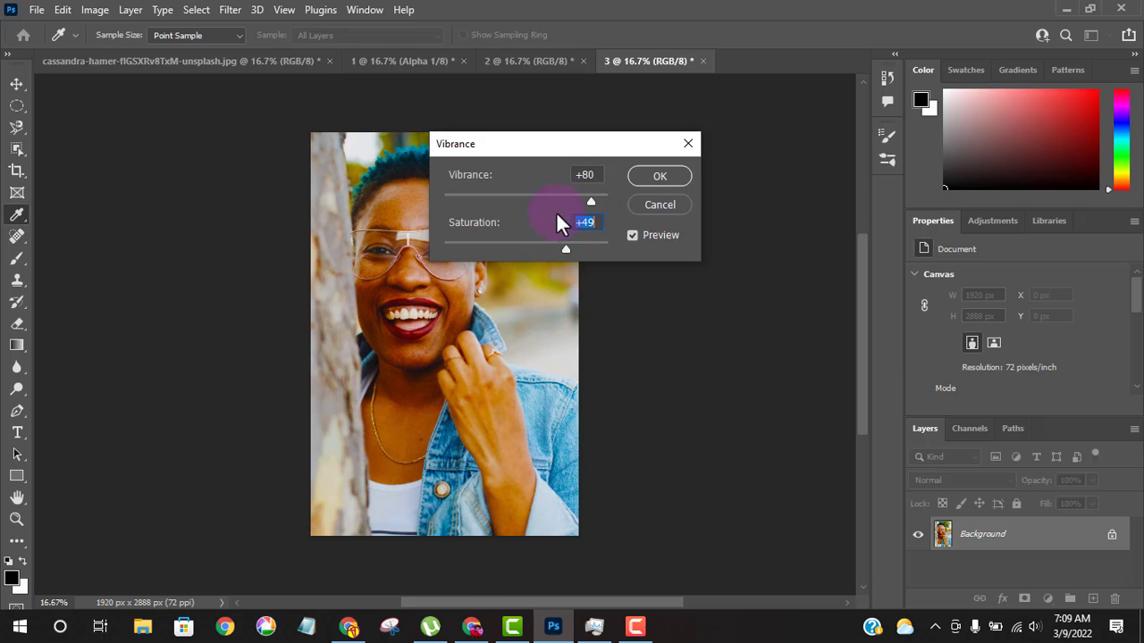
drag(541, 146, 669, 137)
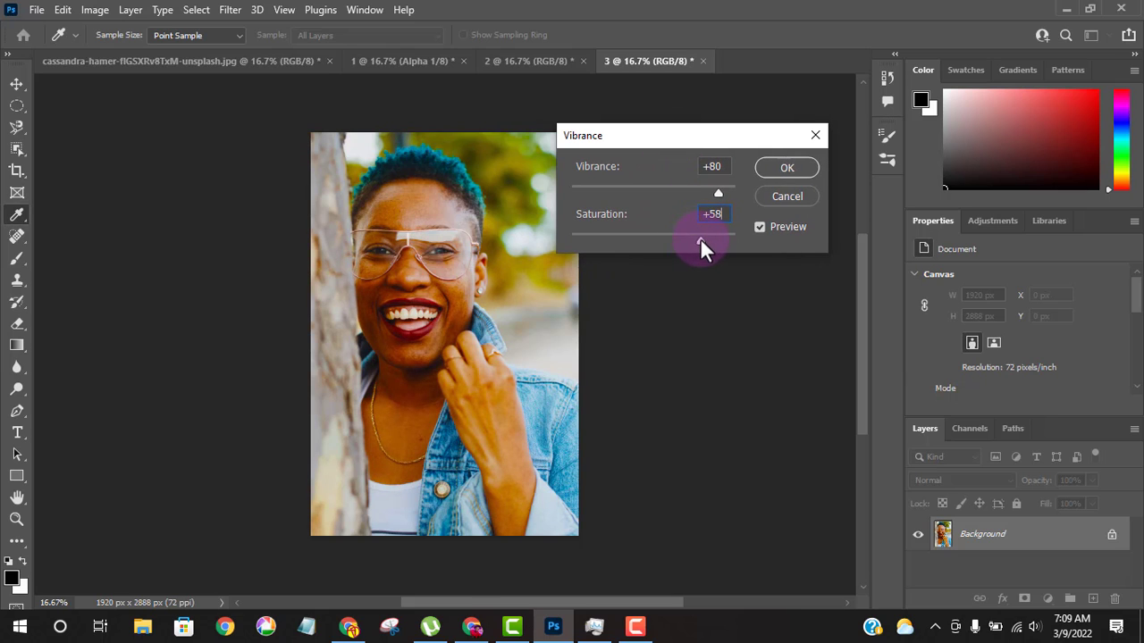
drag(700, 238, 700, 238)
click(786, 196)
key(v)
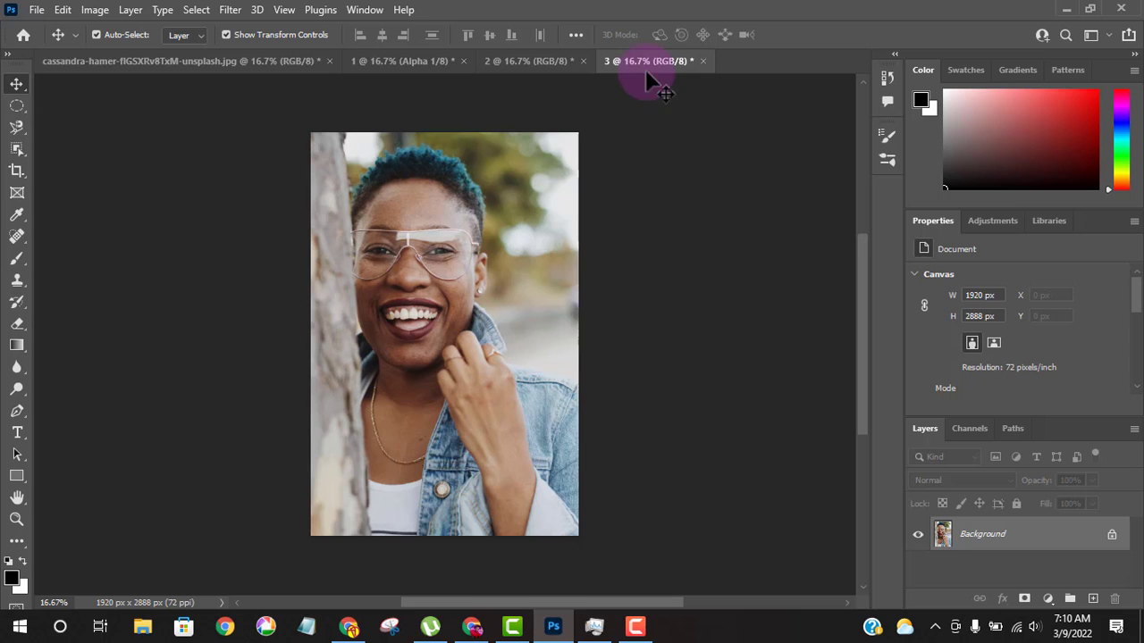
- Duplicate document 3 as a new document named 4, and return to document 3
click(97, 13)
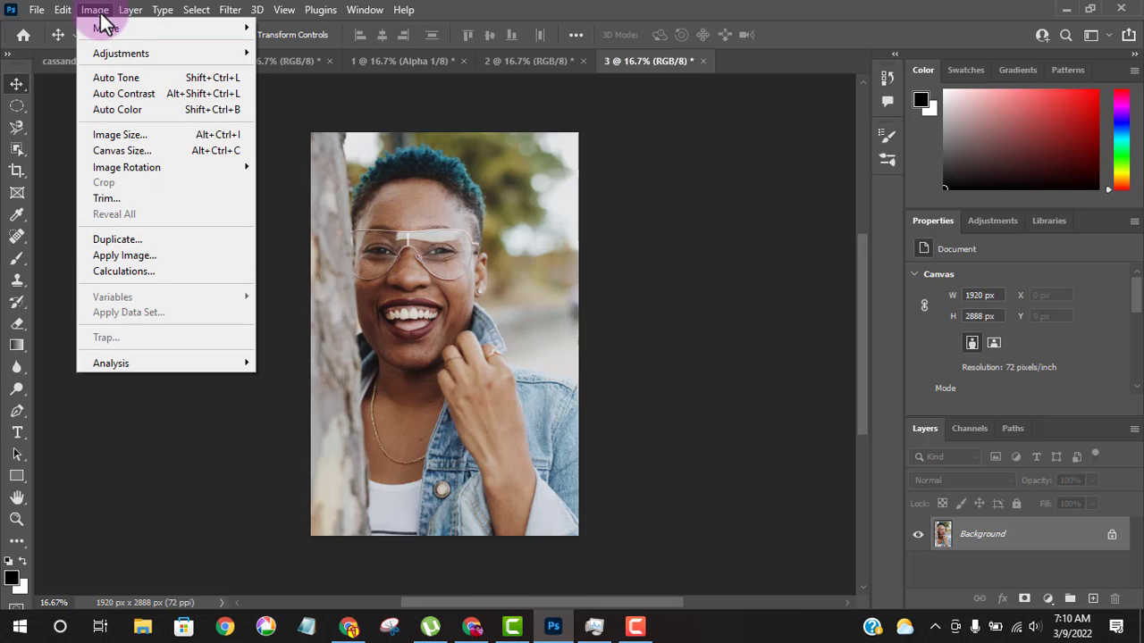
click(134, 242)
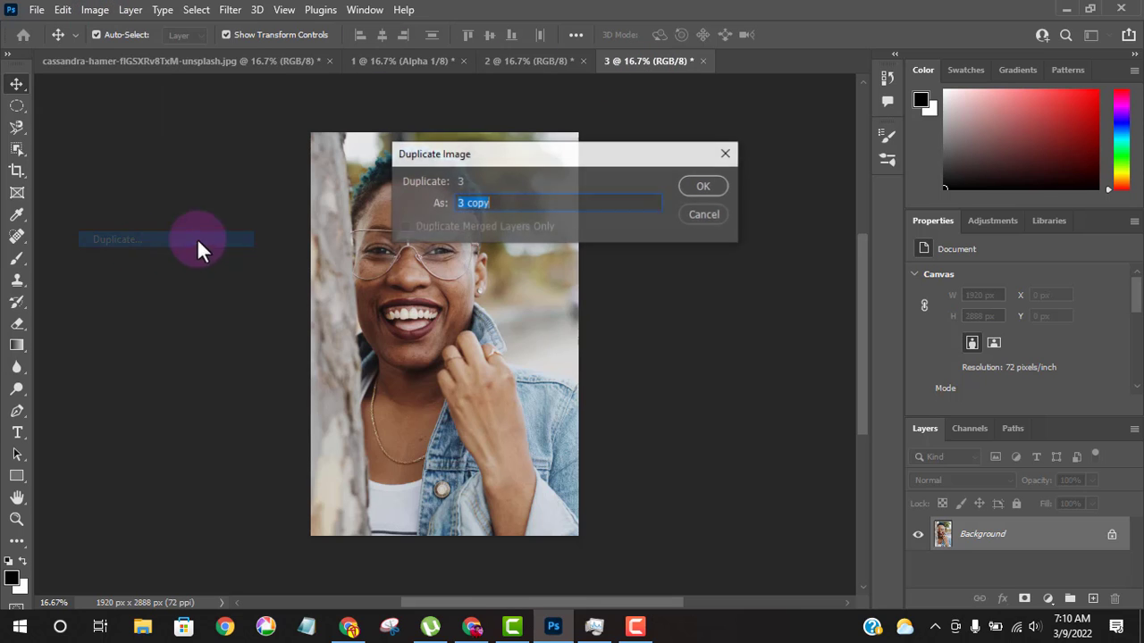
text(4)
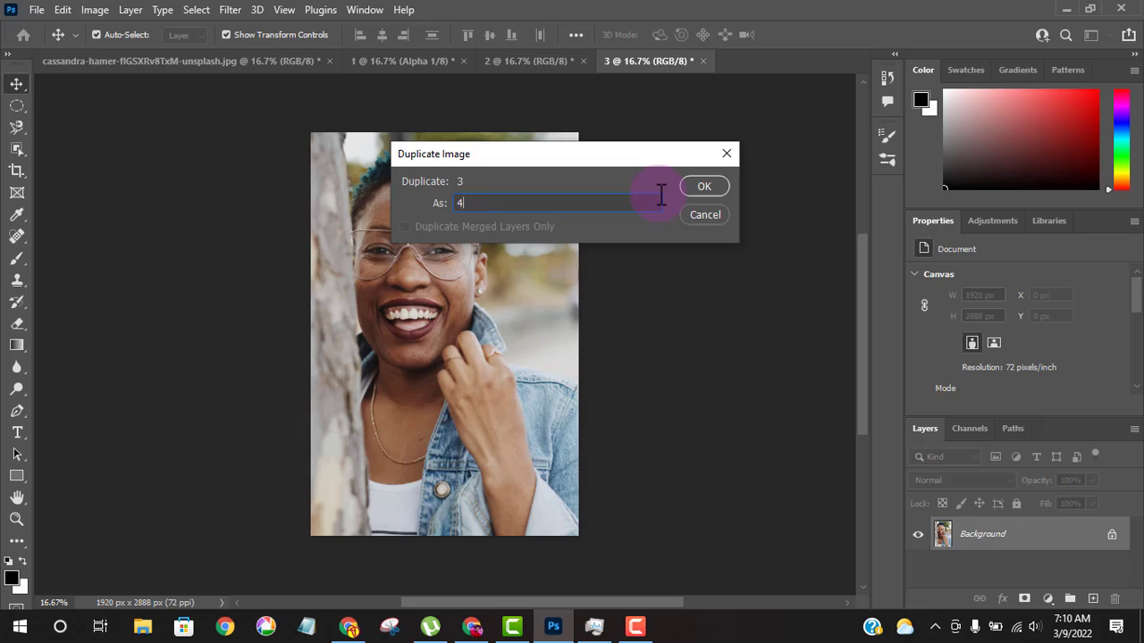
click(706, 184)
click(647, 61)
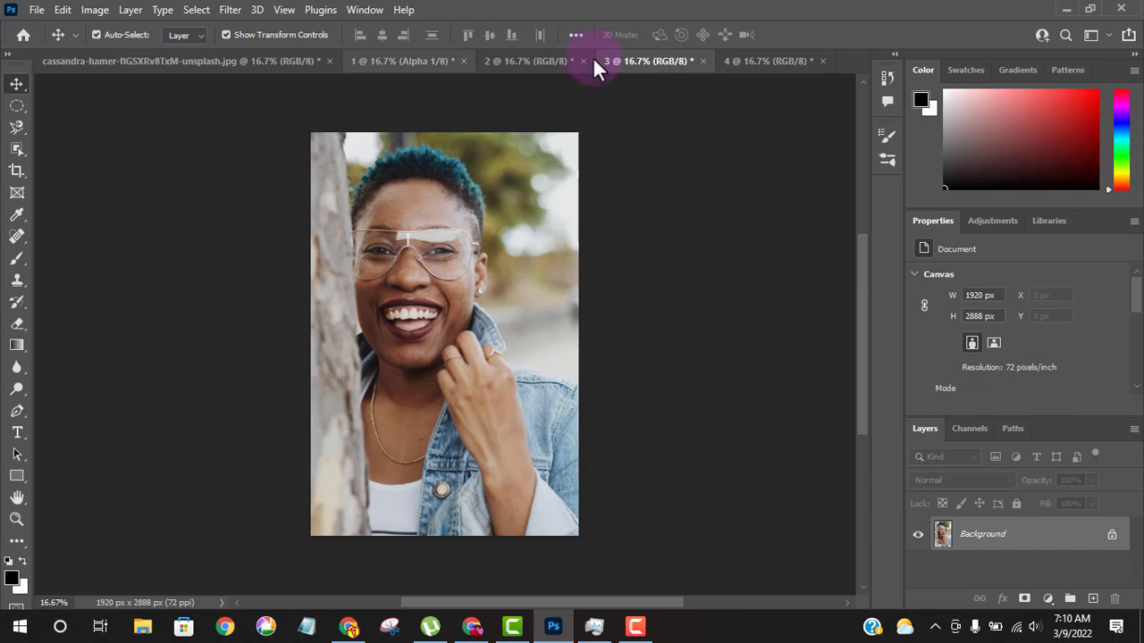
- Try Hue/Saturation changes to hue, saturation and lightness on document 3, and discard the adjustment
click(96, 11)
key(Down)
key(Right)
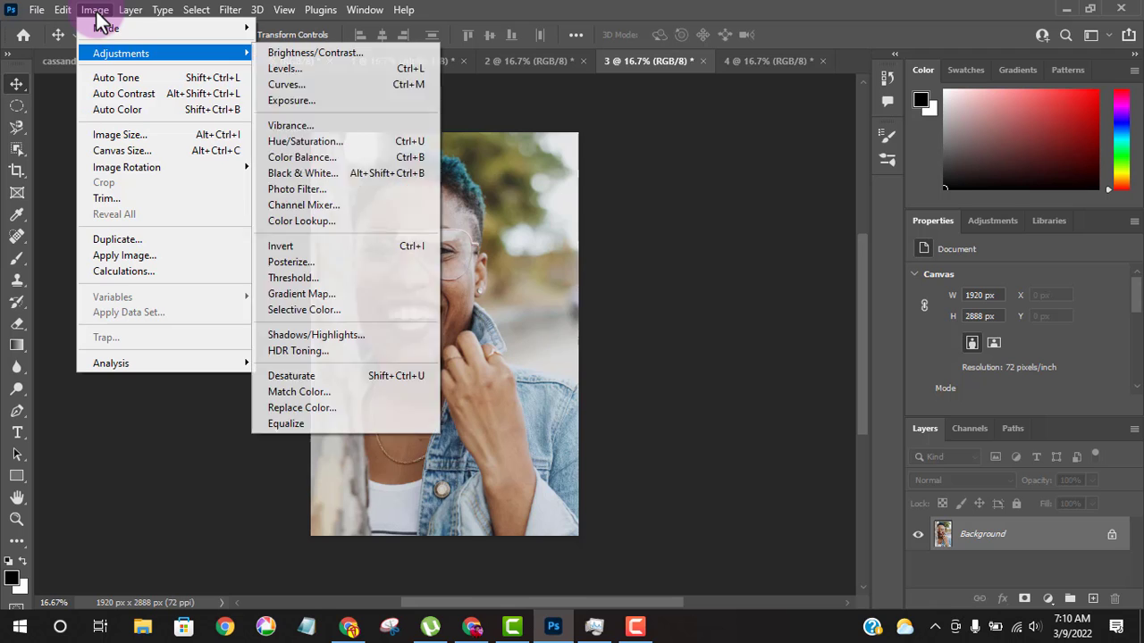
key(Down)
key(Down)
key(Down)
key(Down)
key(Down)
key(Down)
key(Down)
key(Down)
key(Up)
key(Up)
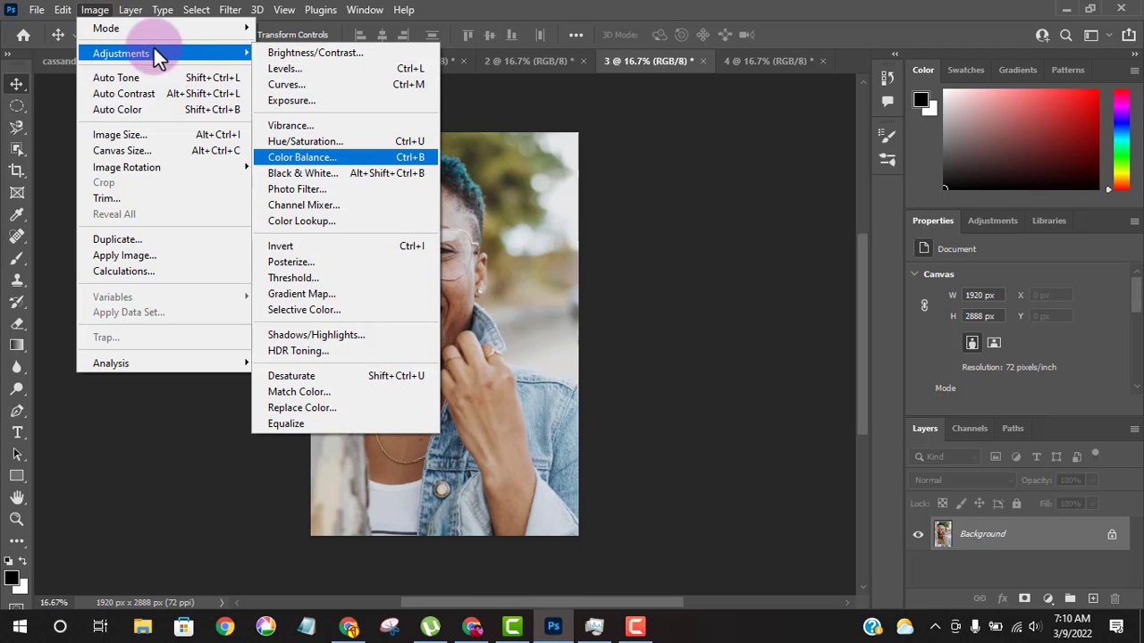
click(308, 143)
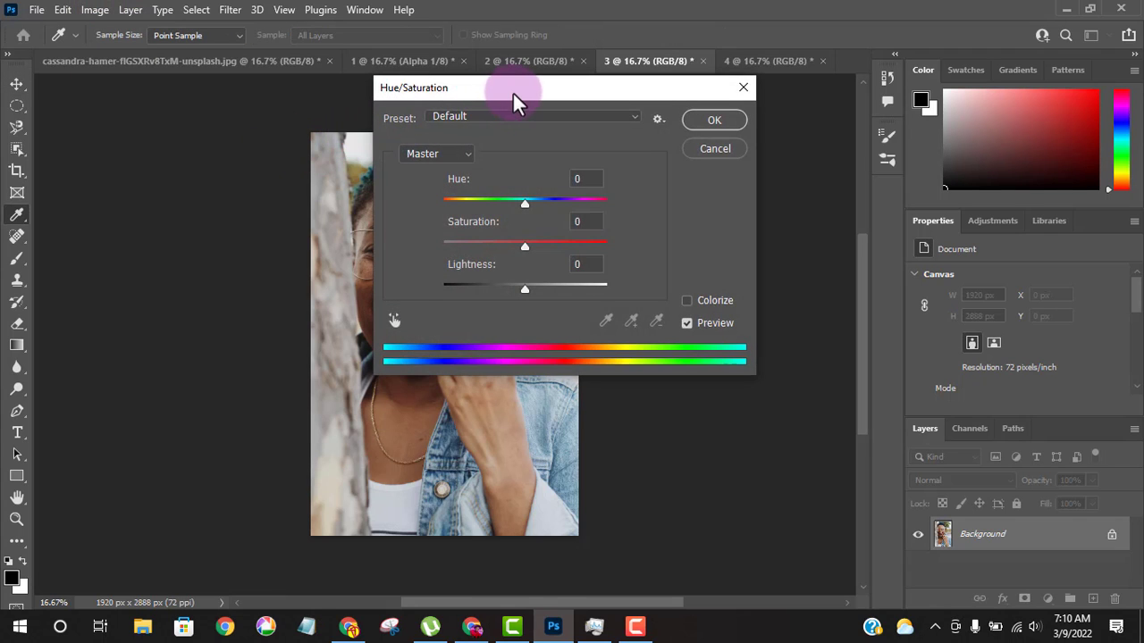
drag(513, 95, 772, 153)
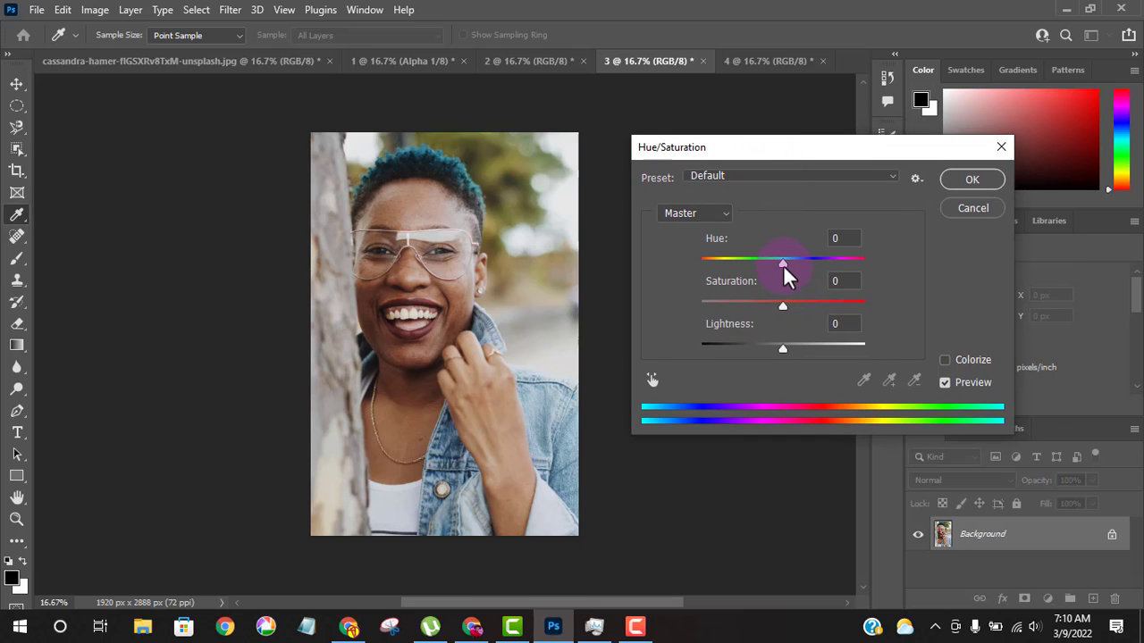
drag(782, 263, 776, 357)
click(971, 208)
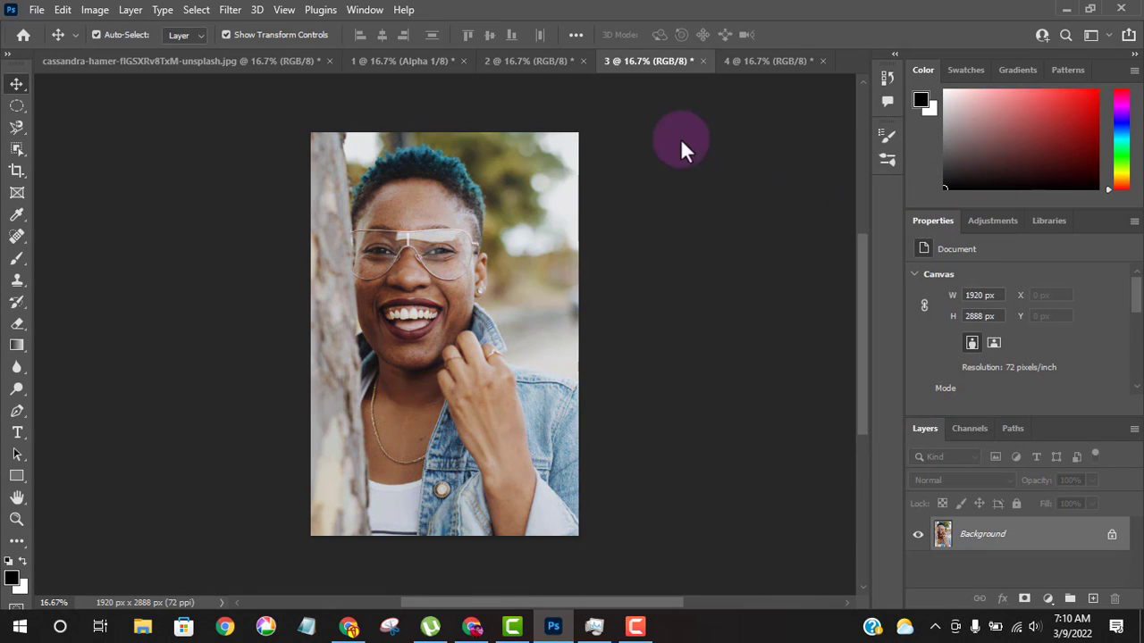
- Try a Color Balance adjustment on document 3 with midtone levels of -2, -5 and -3, and discard it
click(95, 10)
mouse_move(148, 51)
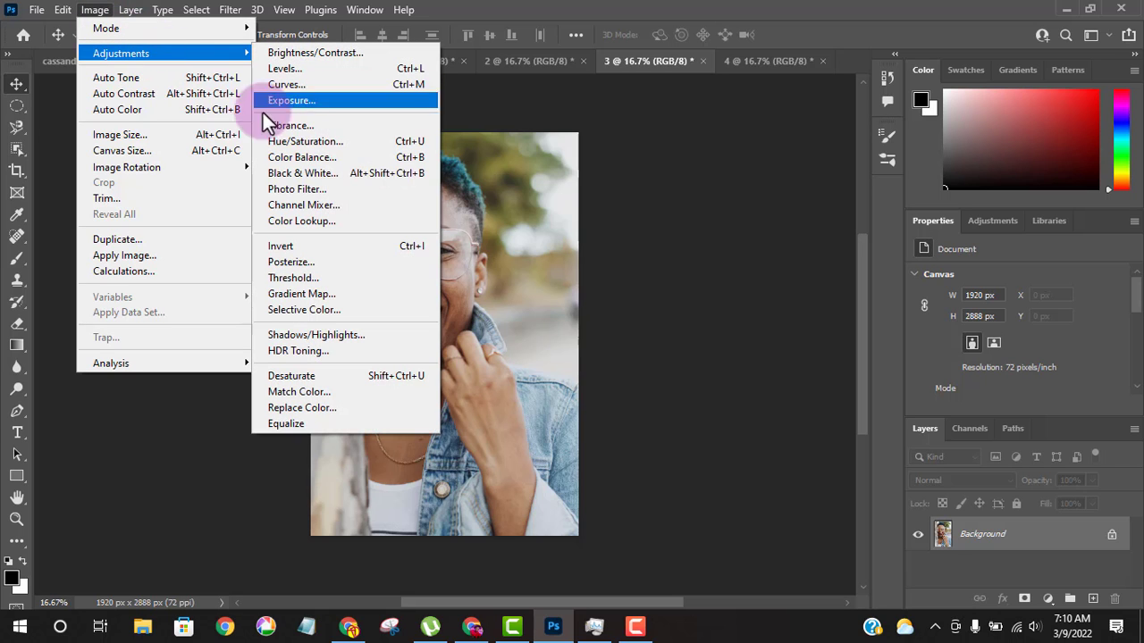
click(348, 159)
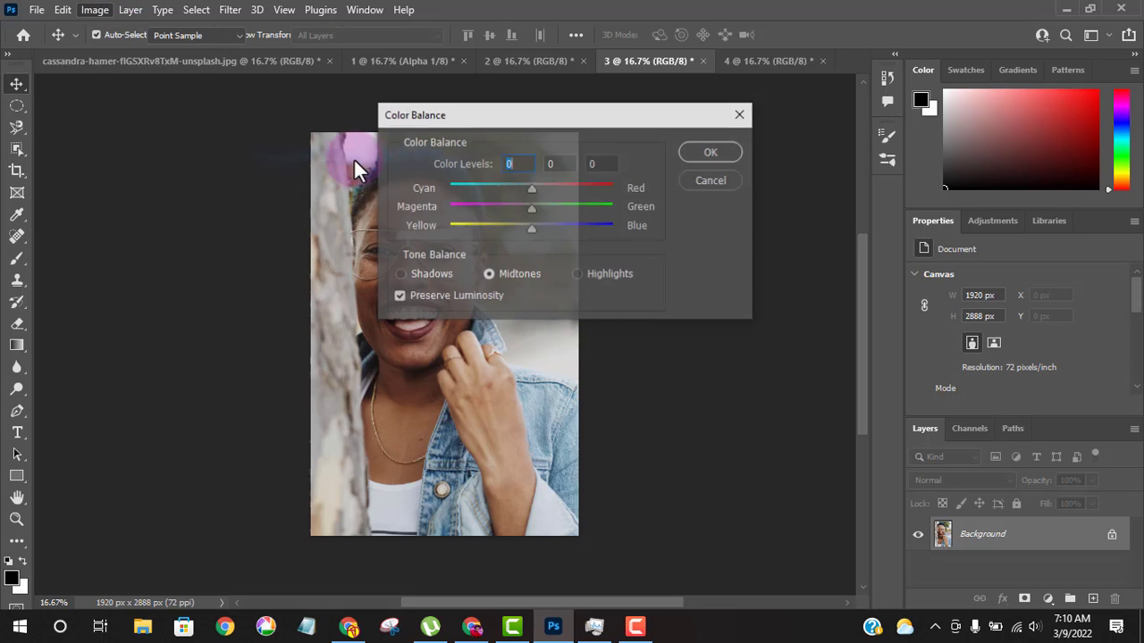
drag(541, 123, 773, 148)
drag(768, 212, 765, 252)
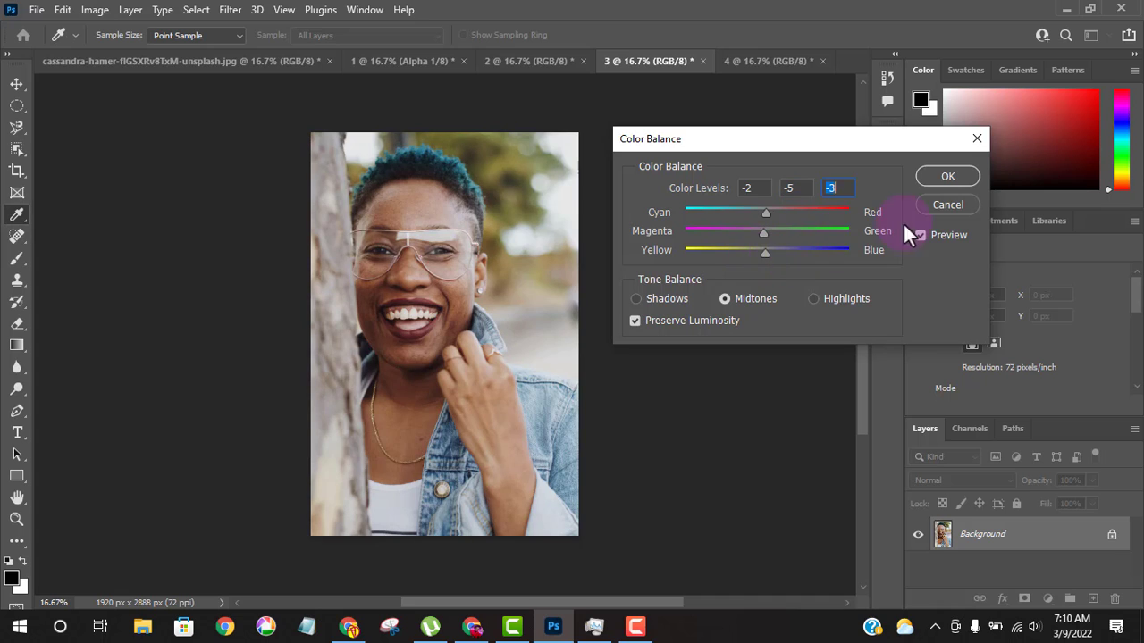
click(944, 208)
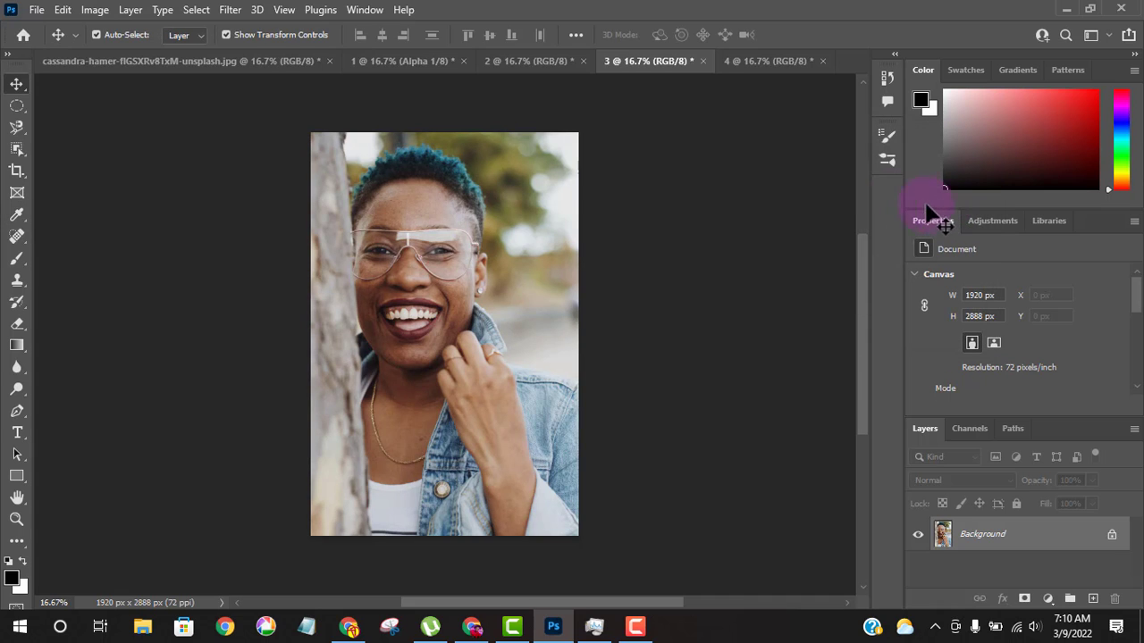
- Start a Black & White adjustment on document 3 with Reds at 125% and Yellows at -66%
click(62, 10)
click(64, 14)
click(93, 10)
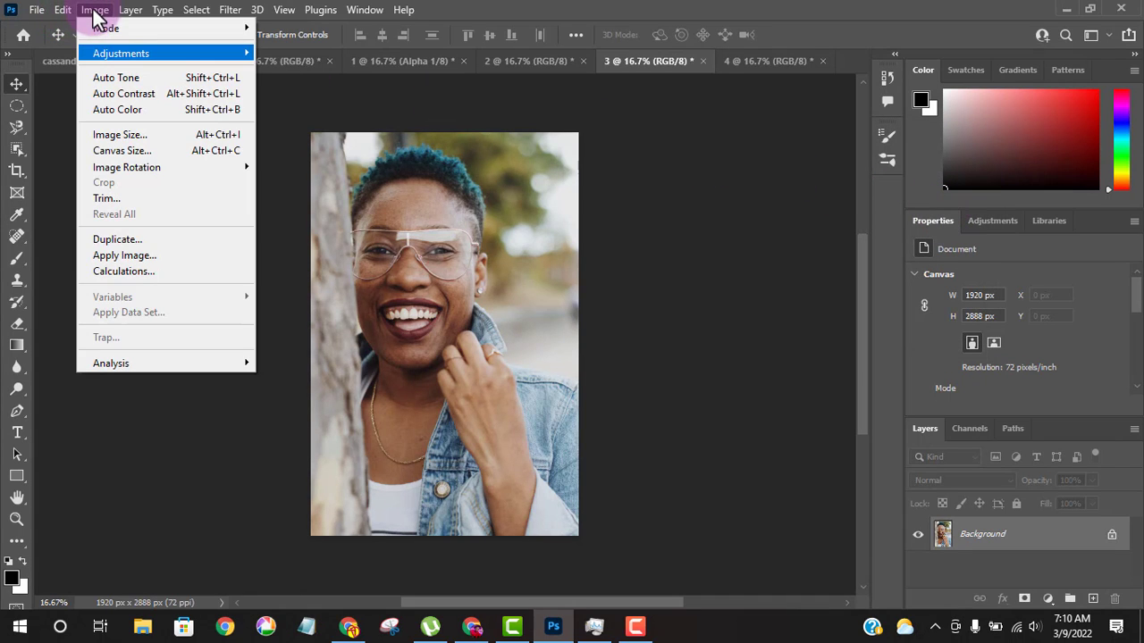
mouse_move(121, 53)
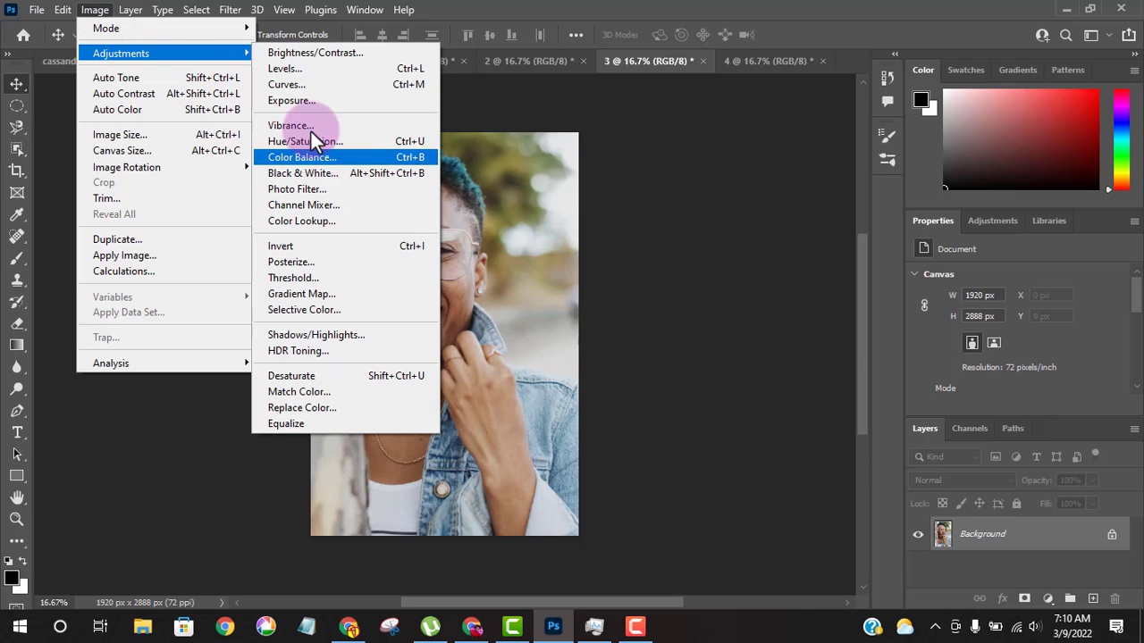
click(391, 176)
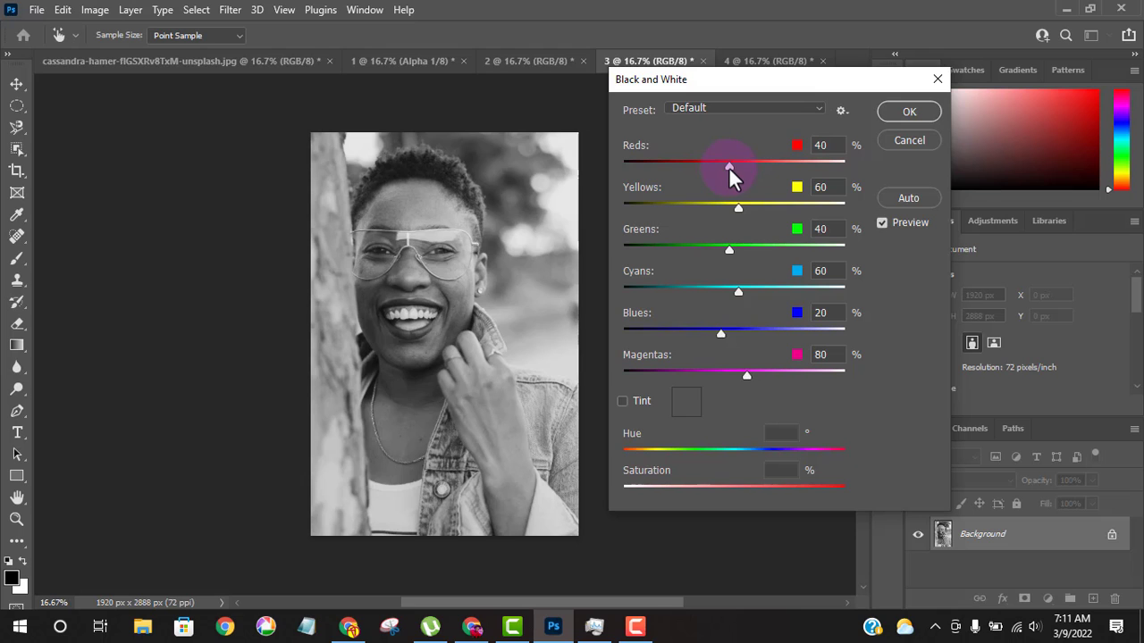
mouse_move(728, 166)
mouse_down()
mouse_move(777, 162)
mouse_move(675, 167)
mouse_move(738, 166)
mouse_up()
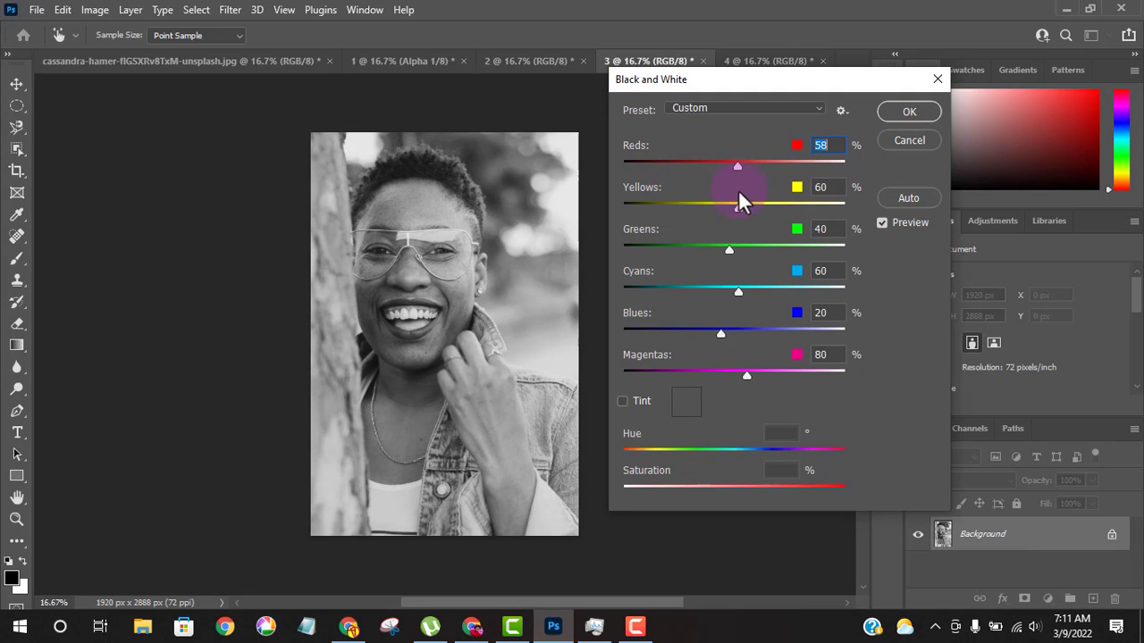
drag(738, 207, 681, 209)
drag(736, 166, 766, 162)
- Set Greens to 228%, Cyans to 8%, Blues to 121% and Magentas to 57%, and apply the Black & White adjustment
drag(729, 250, 719, 302)
drag(721, 332, 764, 329)
drag(745, 374, 738, 372)
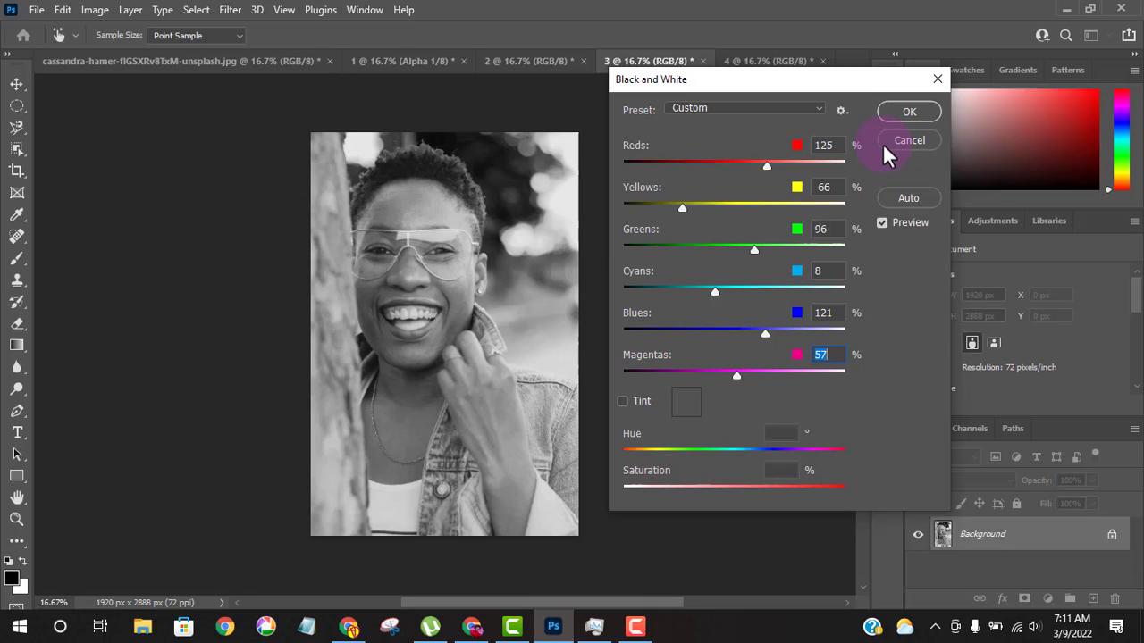
click(812, 248)
click(897, 113)
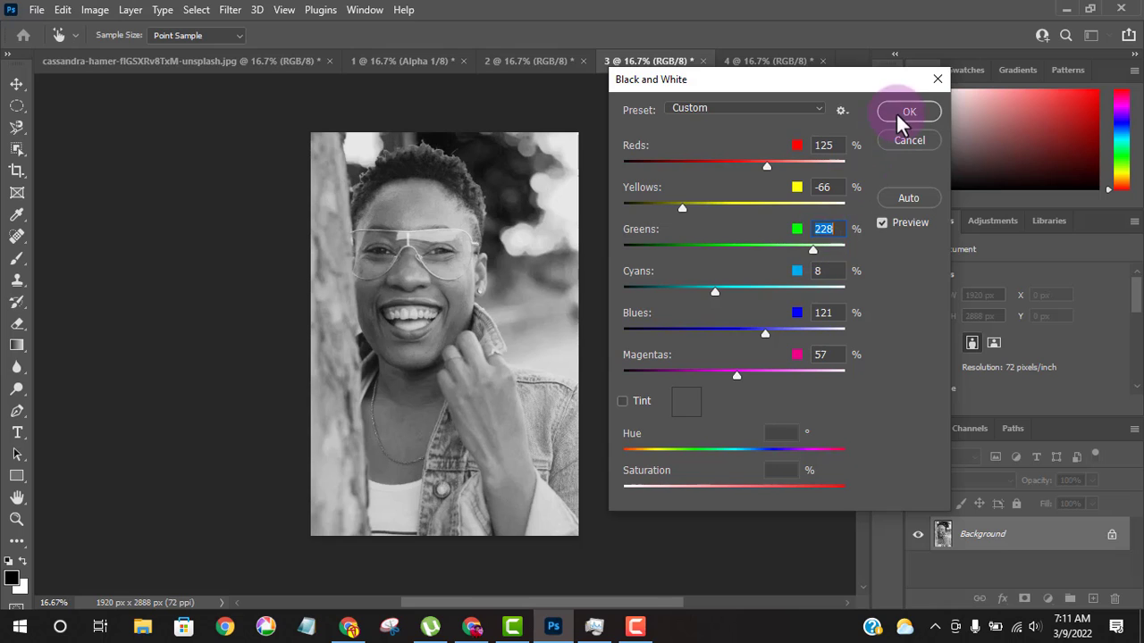
- Duplicate document 4 as a new document named 5
click(741, 64)
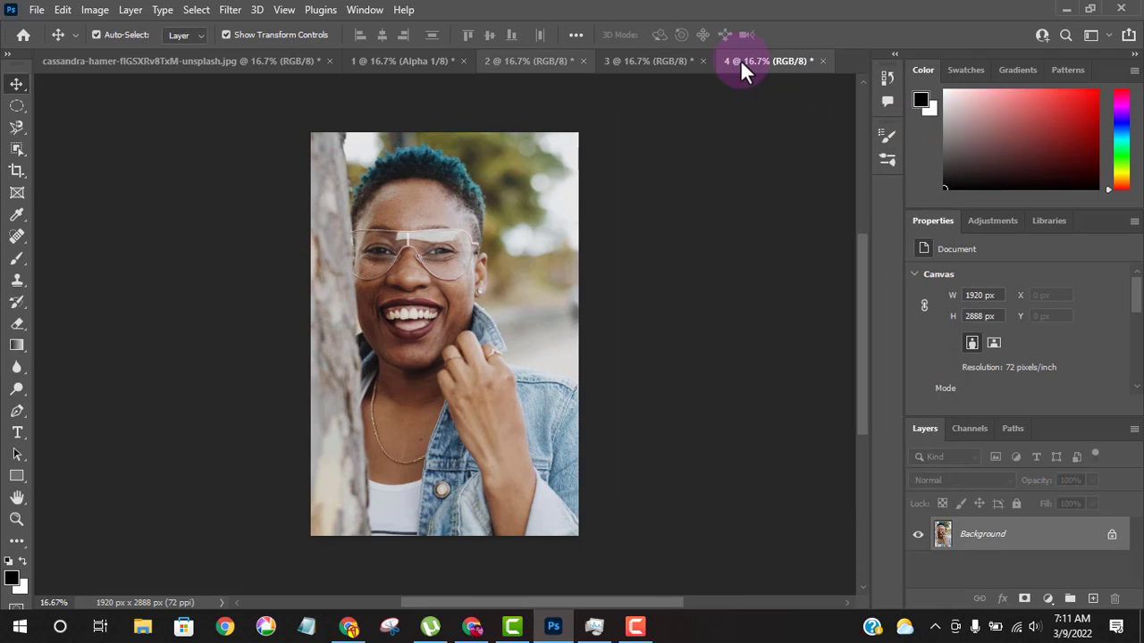
click(95, 10)
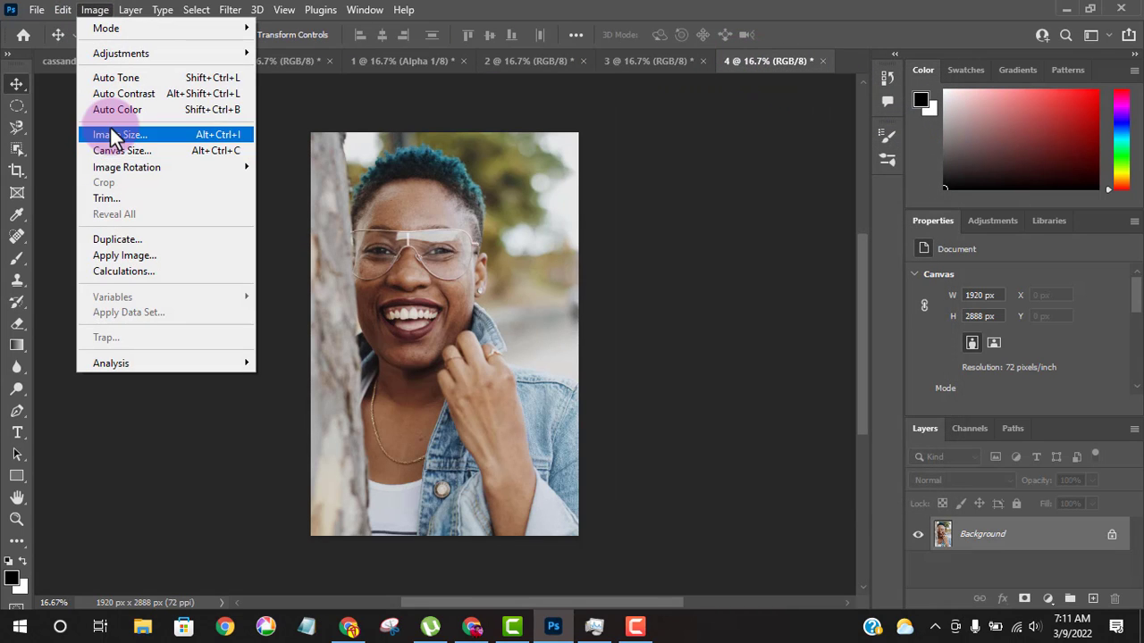
click(134, 240)
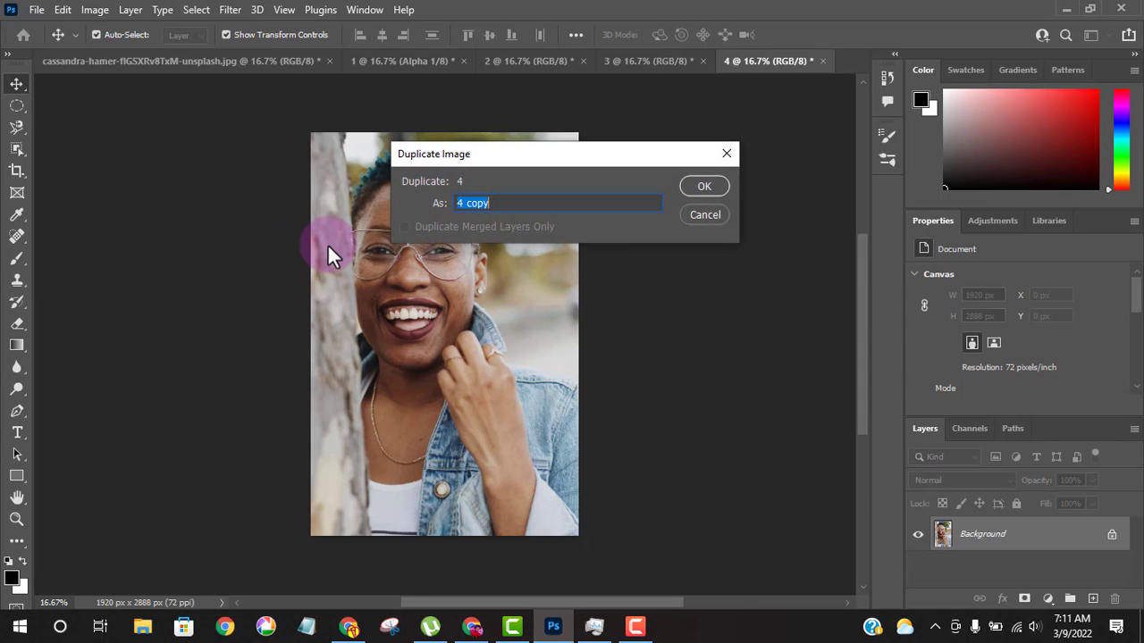
text(5)
click(702, 187)
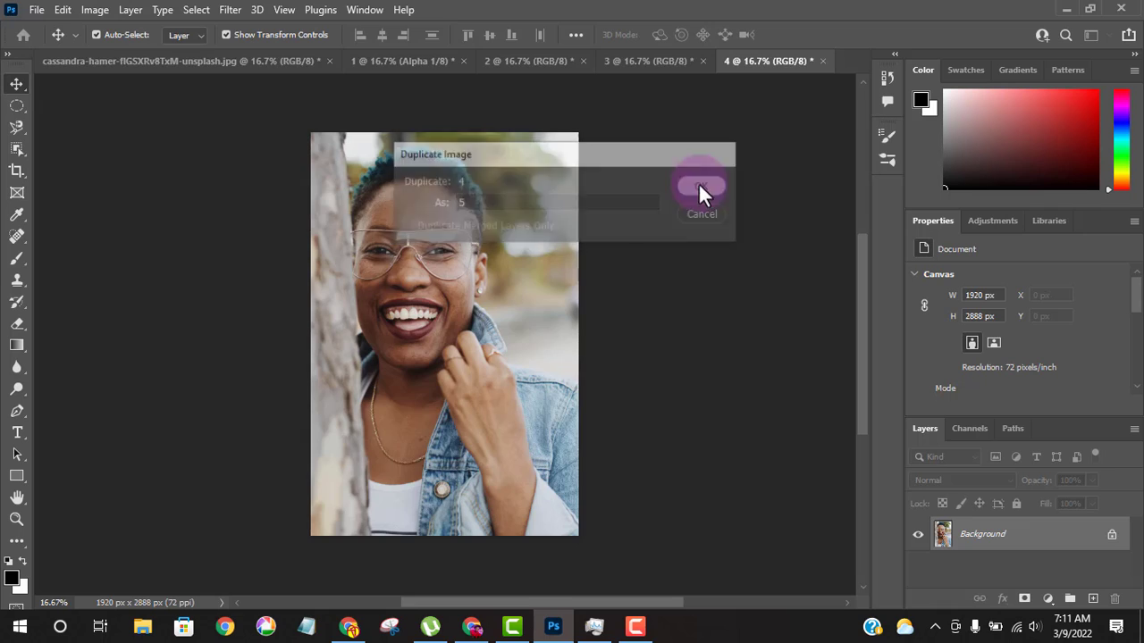
- Start a Photo Filter adjustment on document 5 using Warming Filter (81)
click(94, 12)
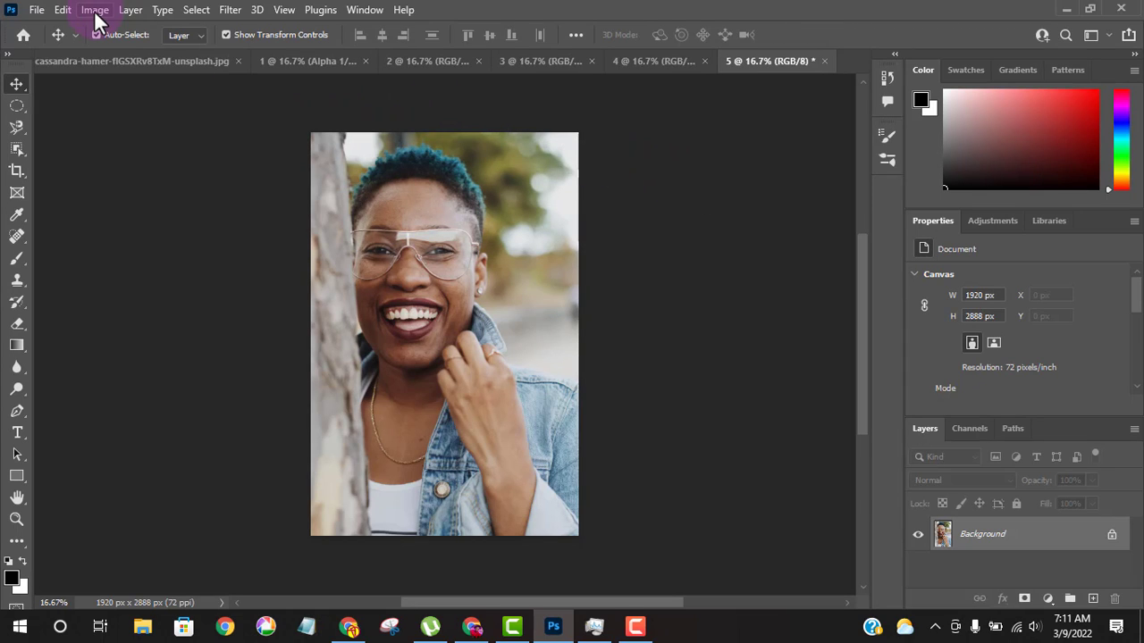
mouse_move(99, 50)
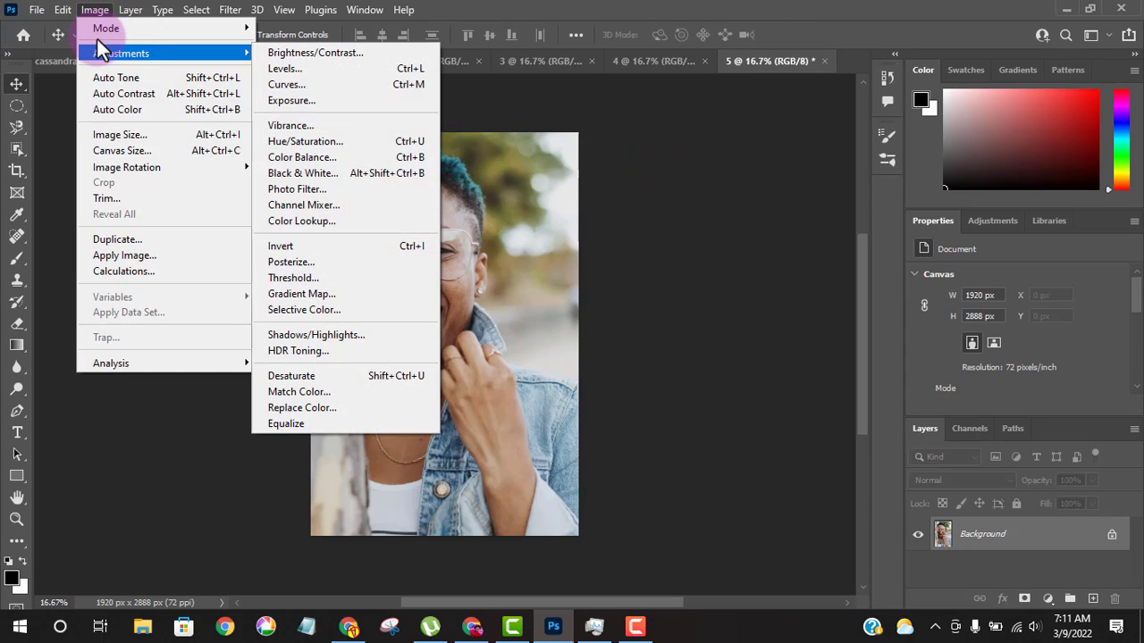
click(340, 190)
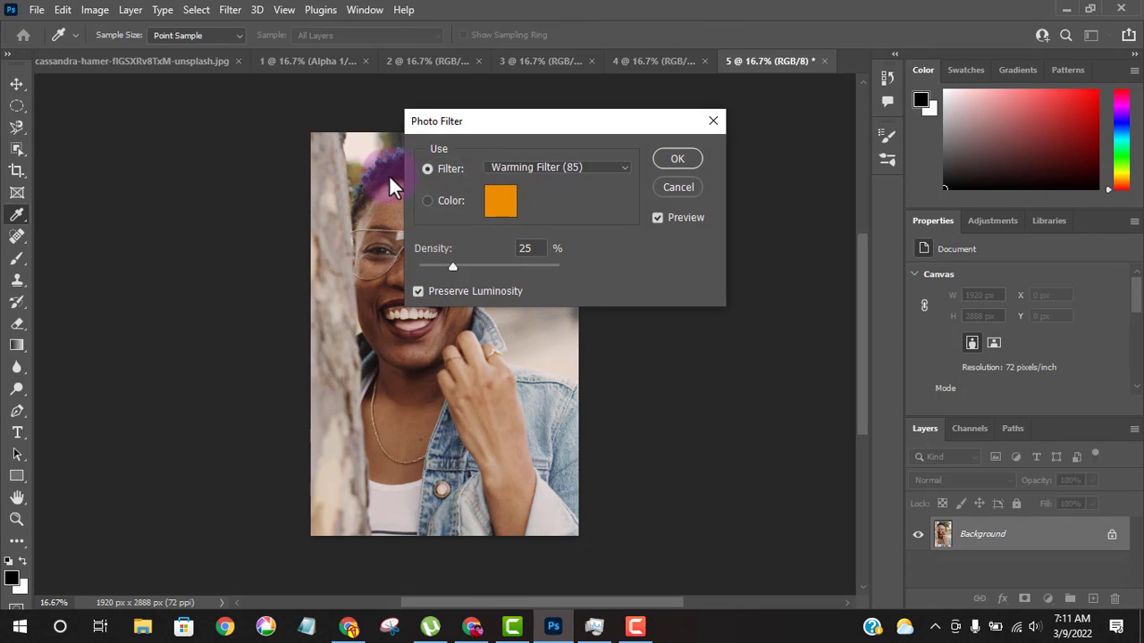
drag(531, 127, 652, 158)
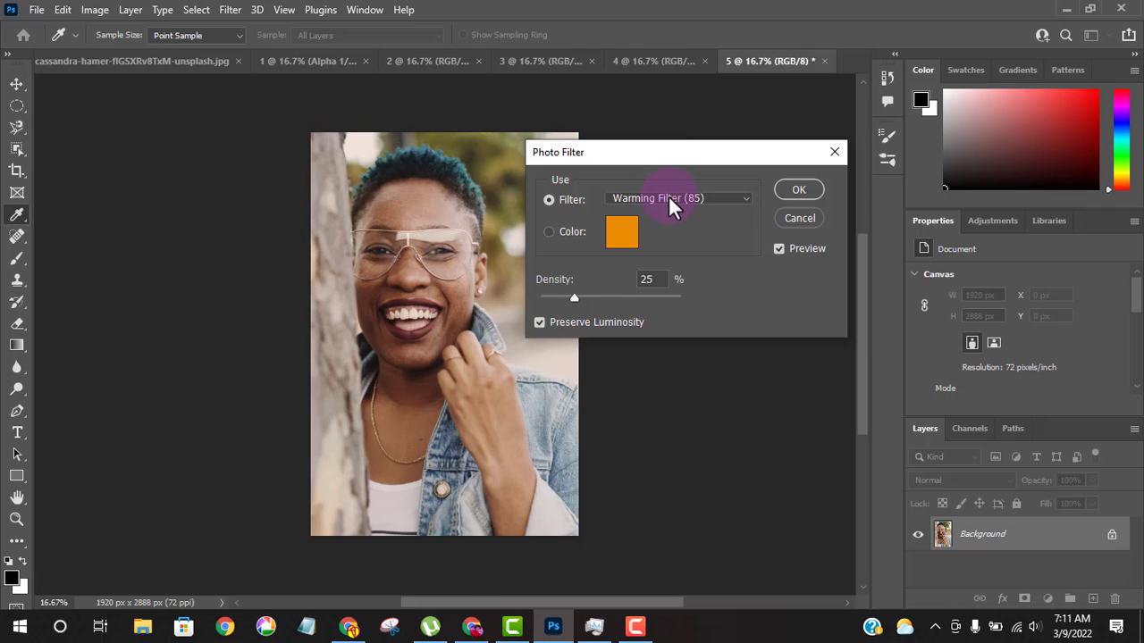
click(670, 199)
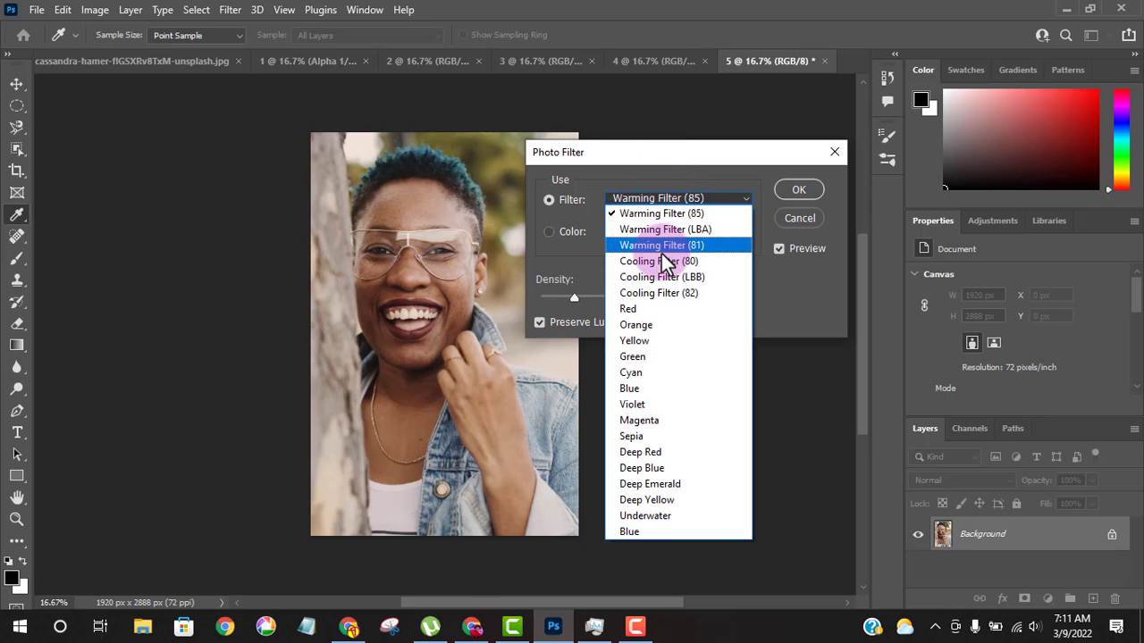
click(662, 254)
- Try the Yellow, Deep Red and Deep Yellow presets in the Photo Filter adjustment
click(674, 203)
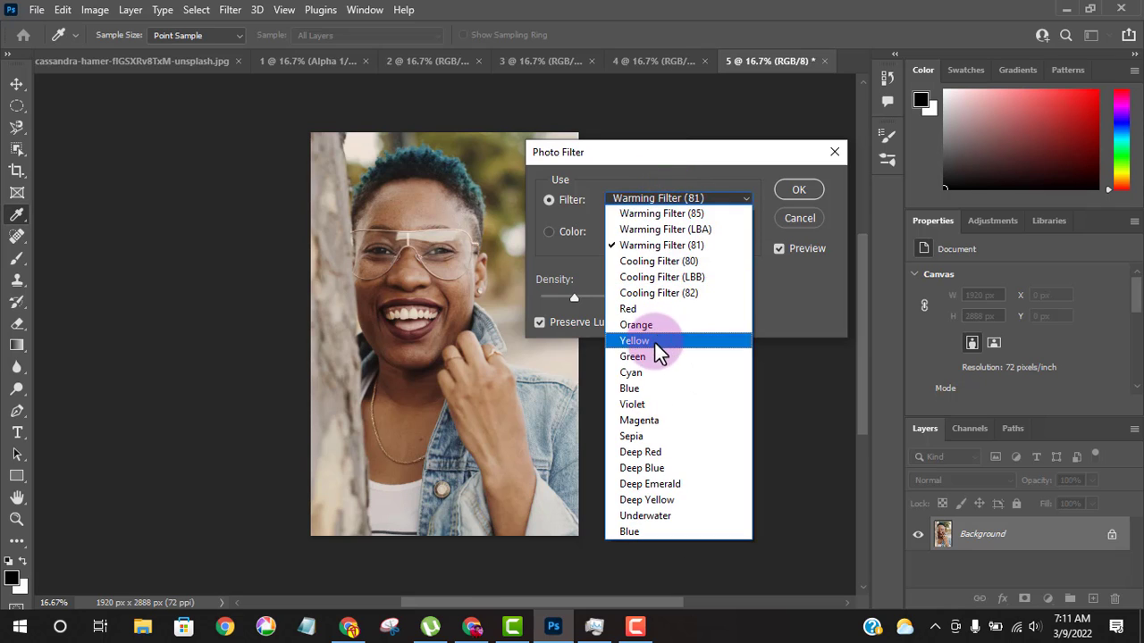
click(655, 336)
click(663, 200)
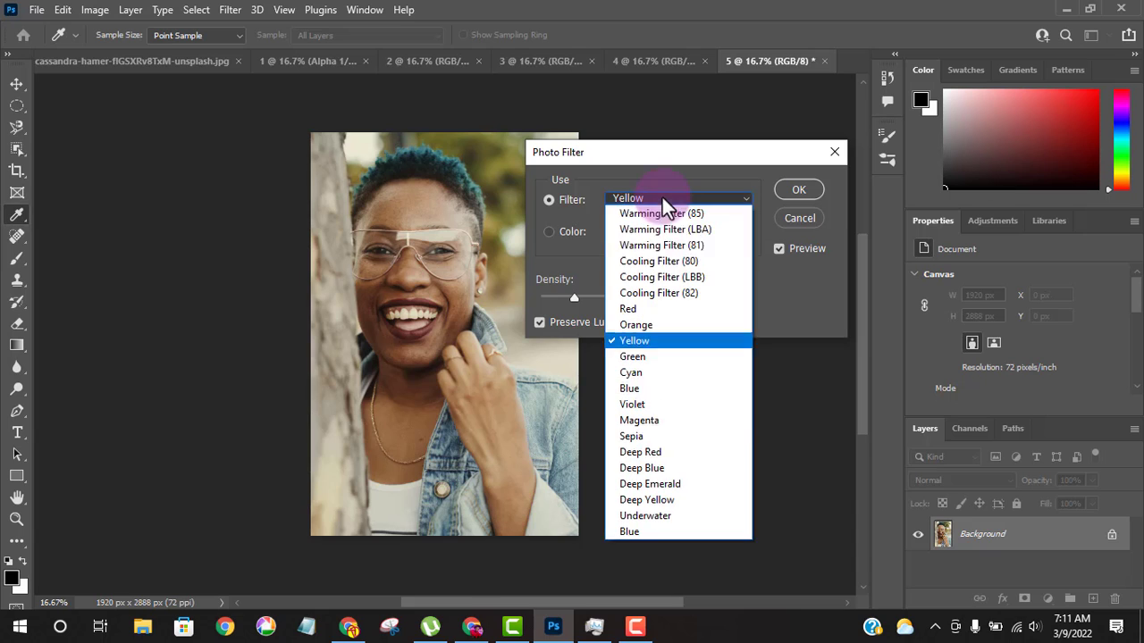
click(671, 449)
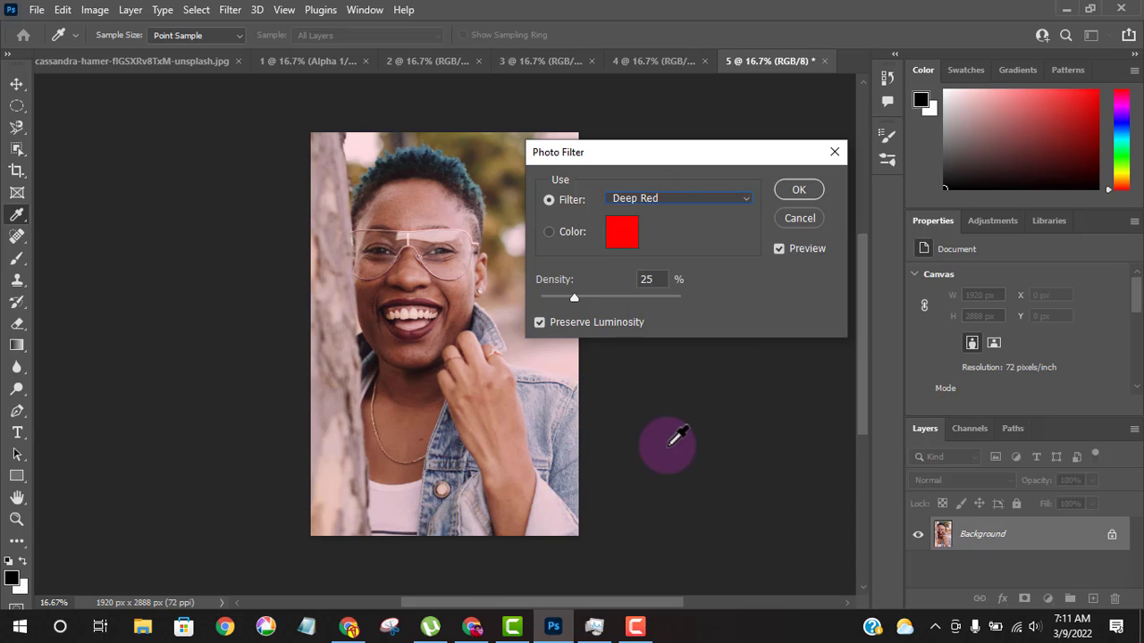
click(653, 197)
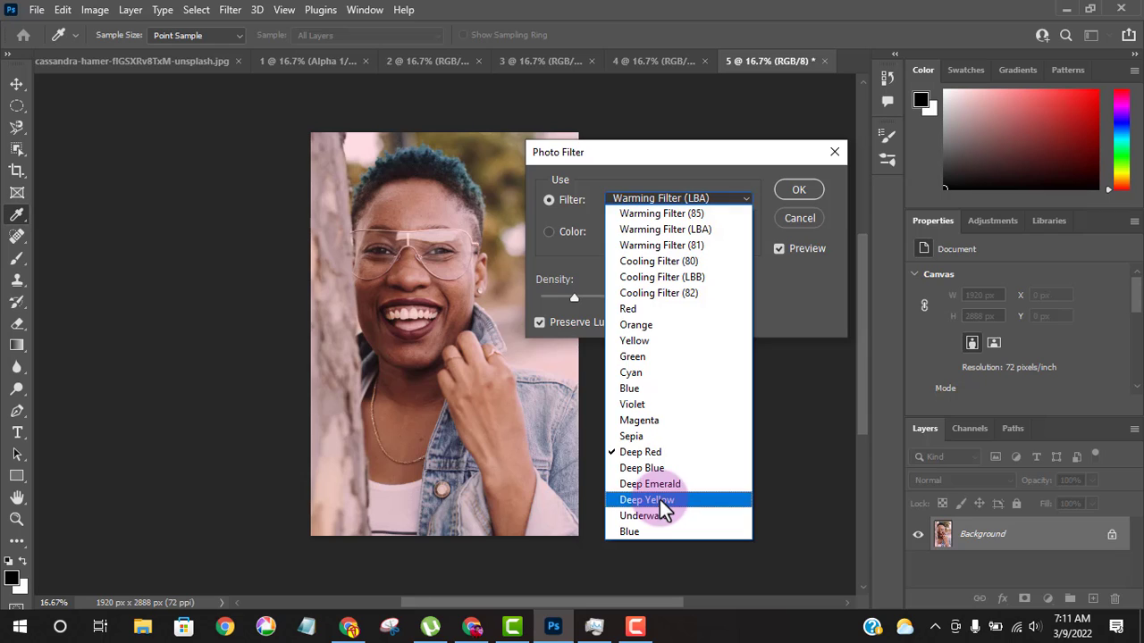
click(659, 501)
- Try the Underwater preset and a custom red filter color at 79% density in the Photo Filter adjustment
click(657, 200)
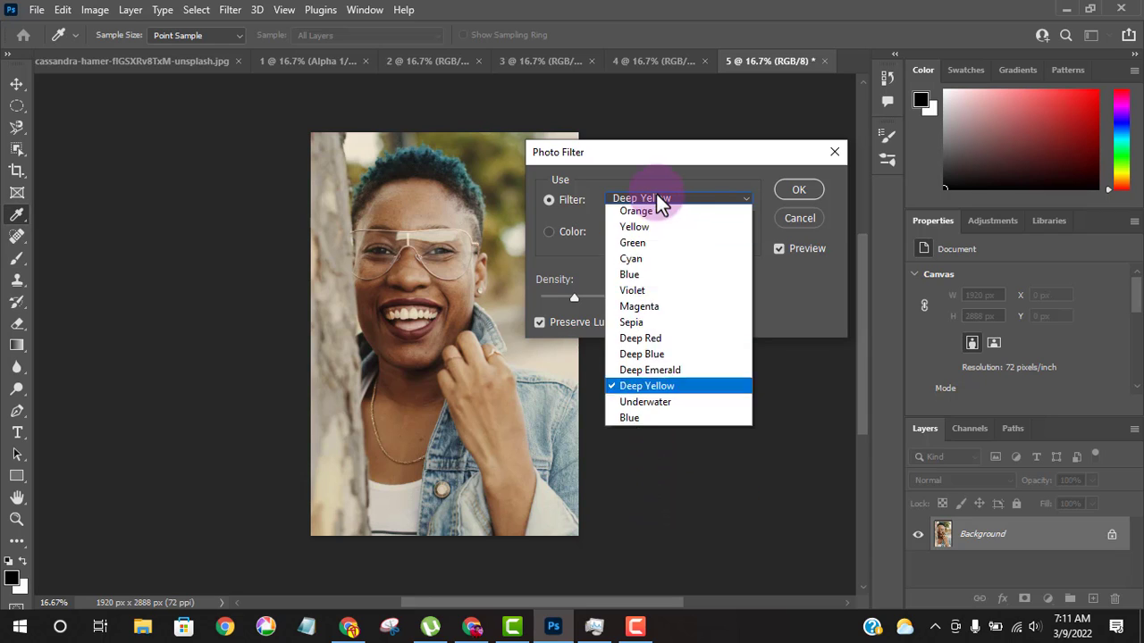
click(655, 512)
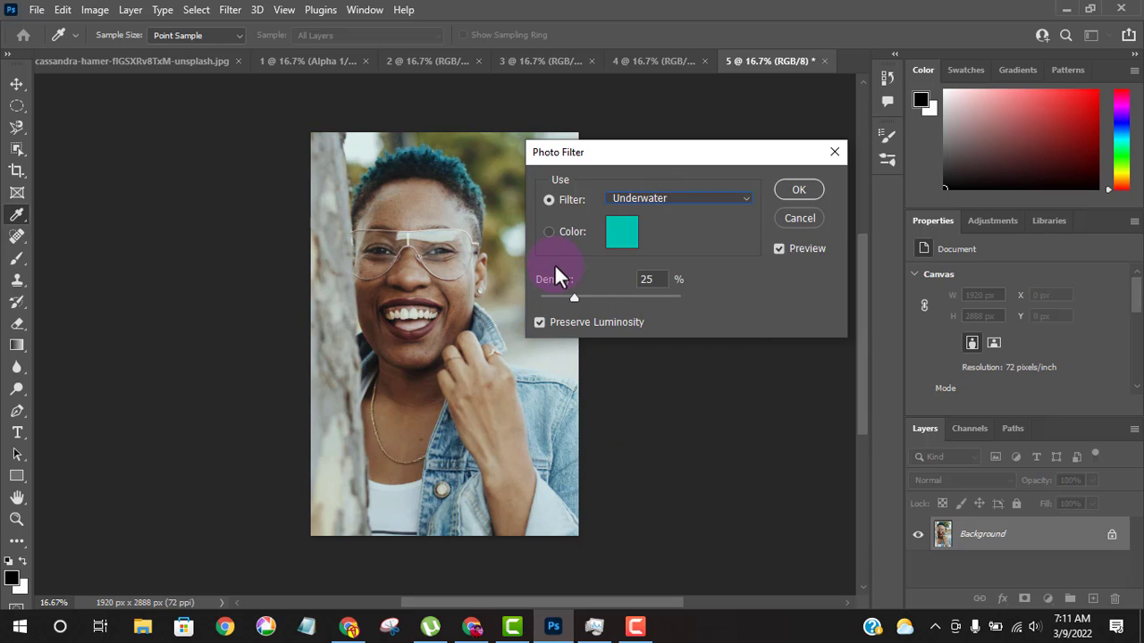
click(549, 233)
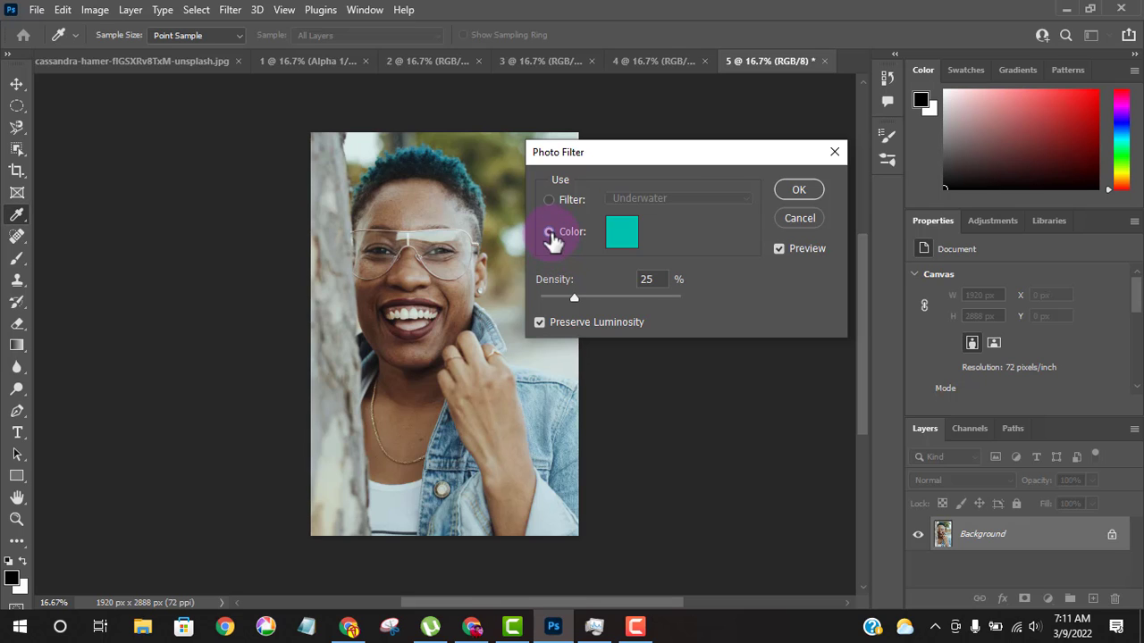
click(620, 236)
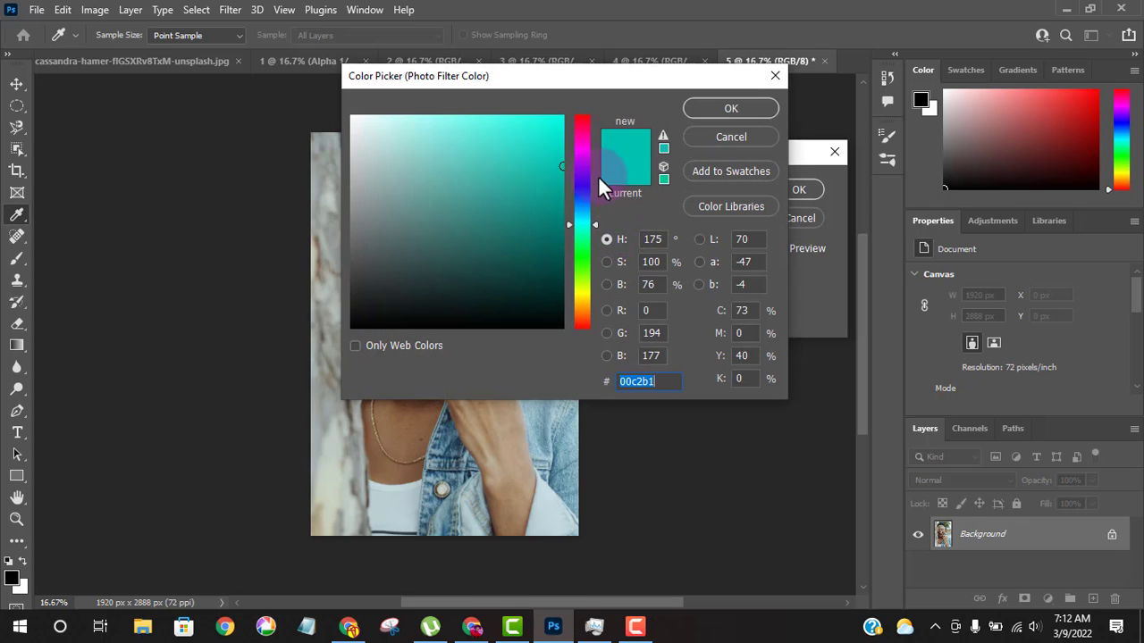
drag(580, 122, 610, 119)
click(702, 111)
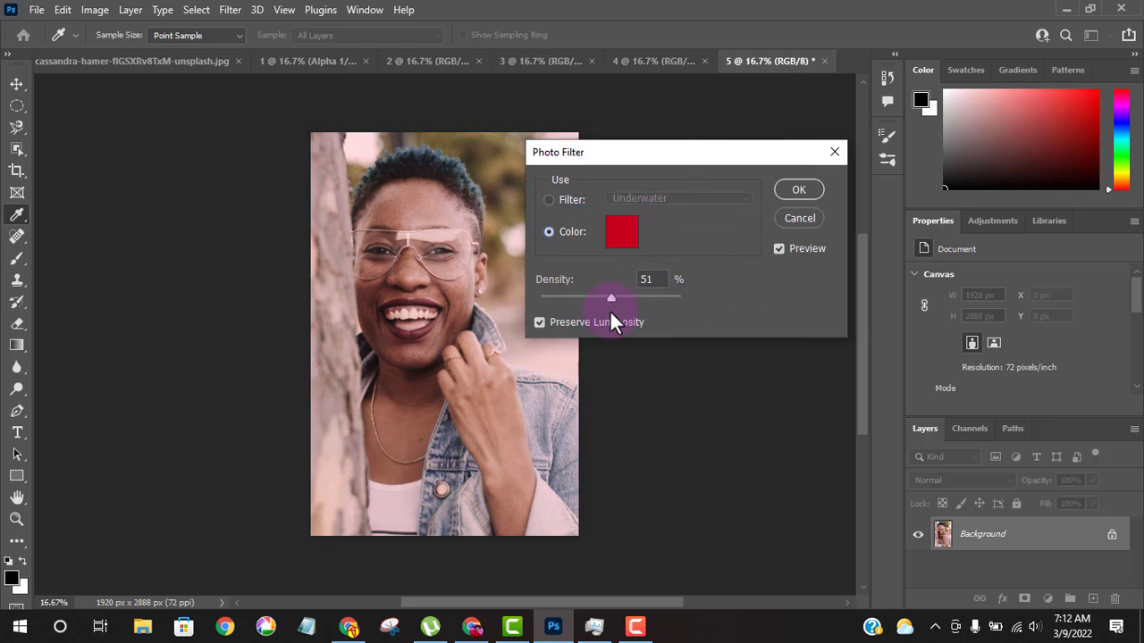
drag(611, 312, 651, 297)
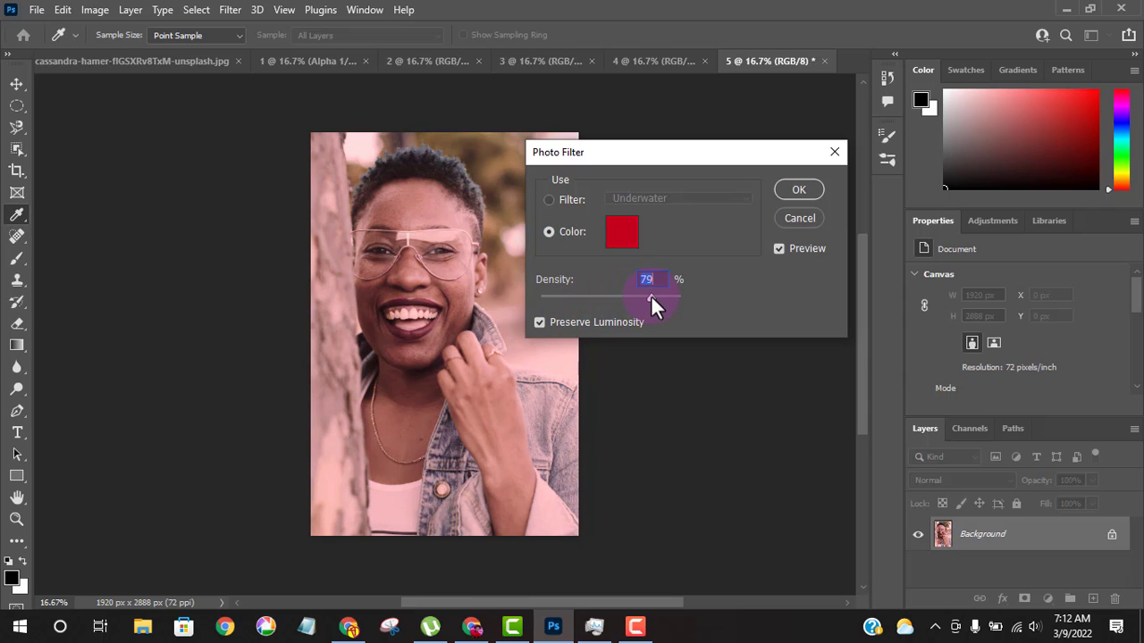
- Return the Photo Filter to the Underwater preset, try a density of 78%, and cancel the adjustment
click(548, 200)
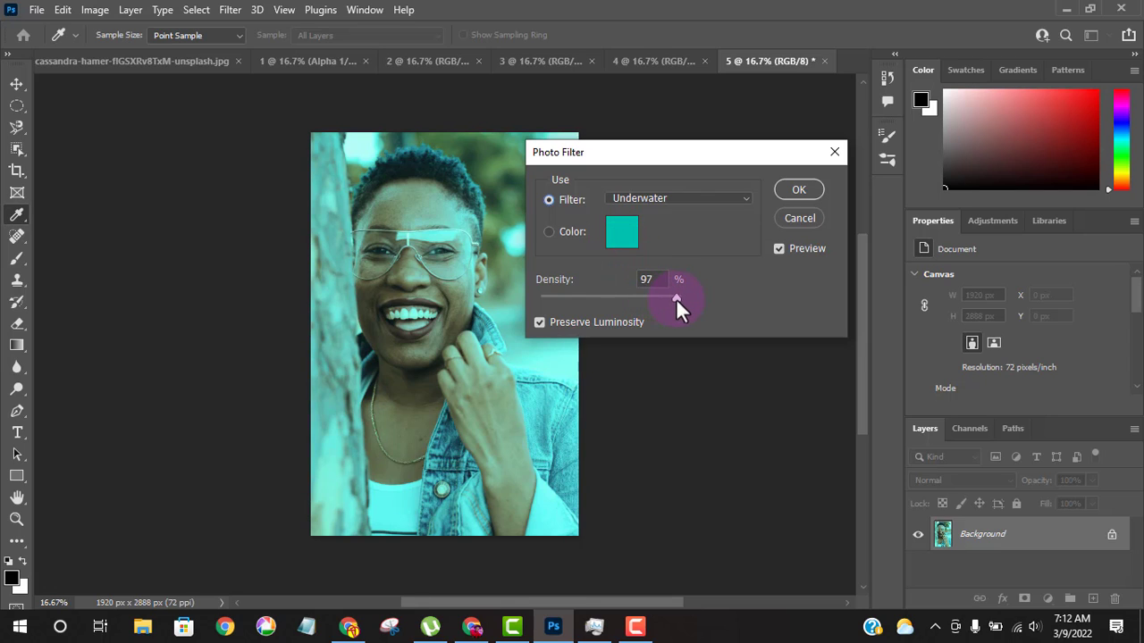
drag(676, 298, 578, 297)
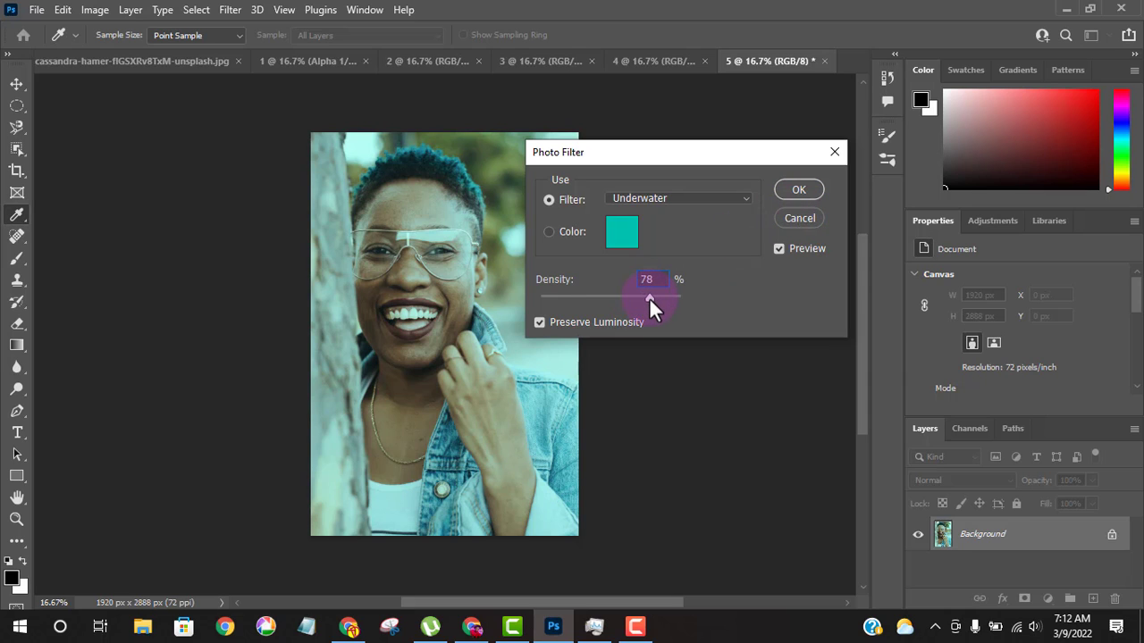
click(800, 218)
key(v)
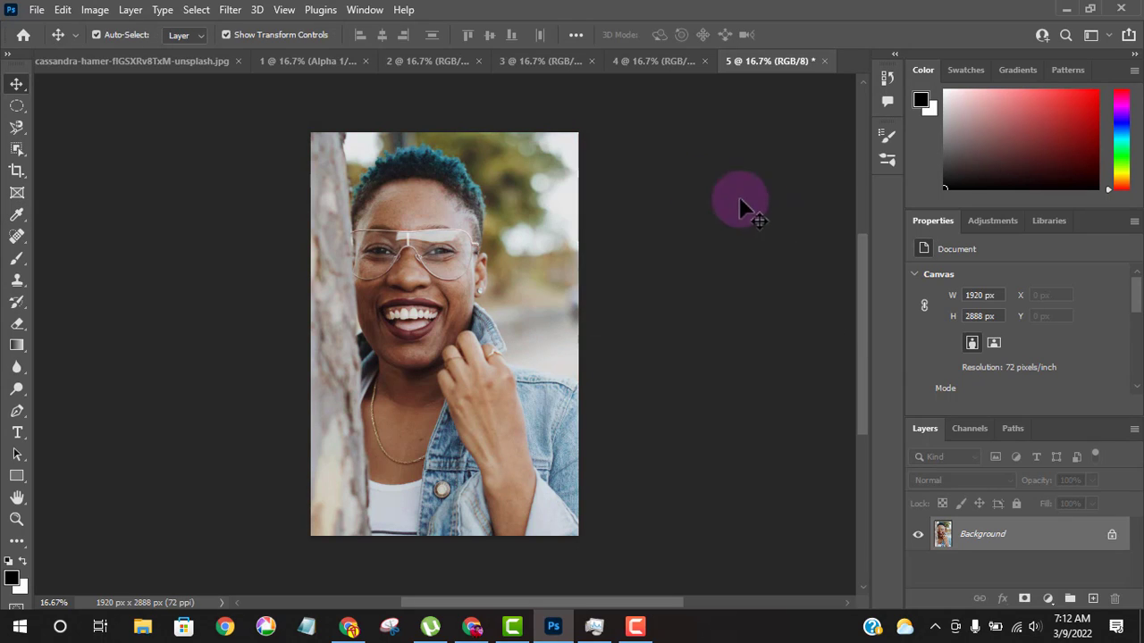
- Start a Channel Mixer adjustment on document 5 and try the Black & White Infrared (RGB) preset with Red at -87%
click(107, 10)
mouse_move(154, 56)
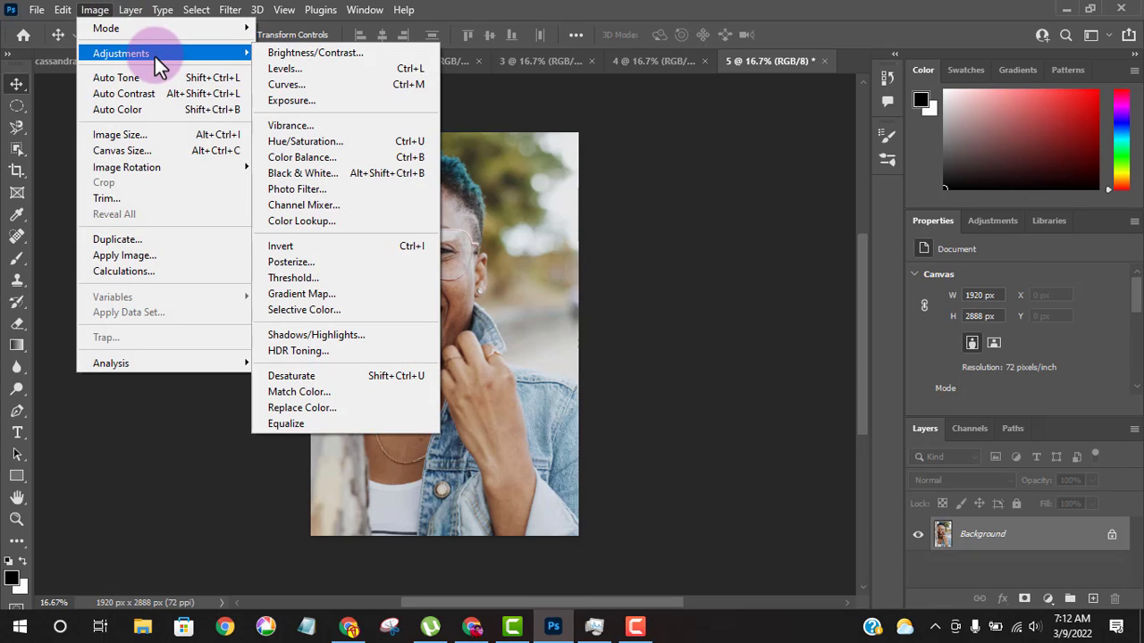
click(365, 207)
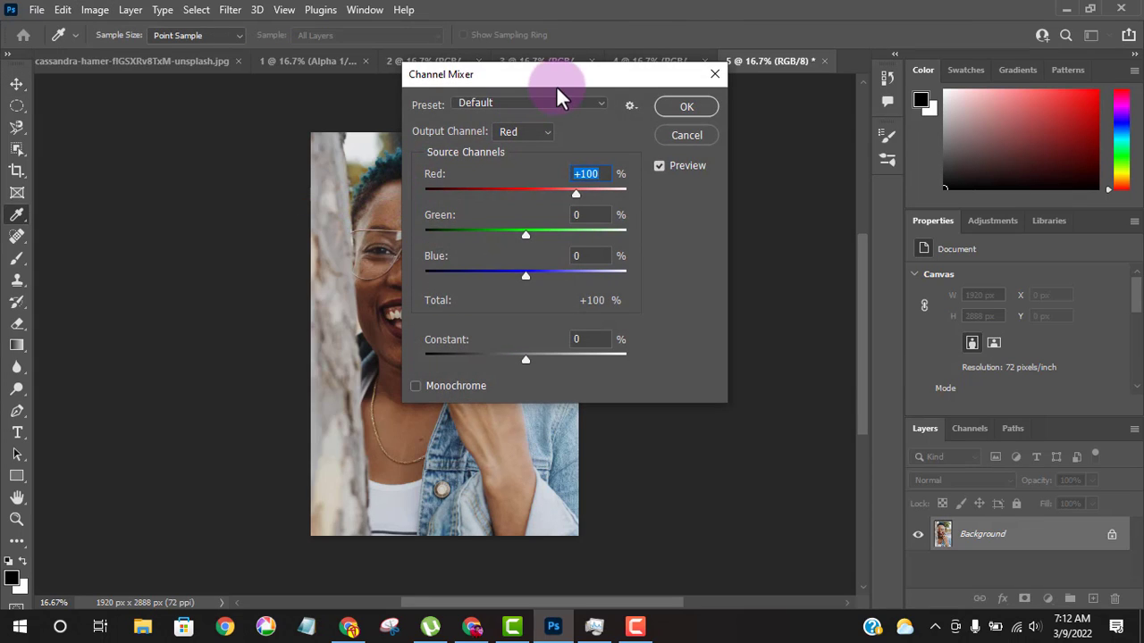
drag(556, 85, 719, 103)
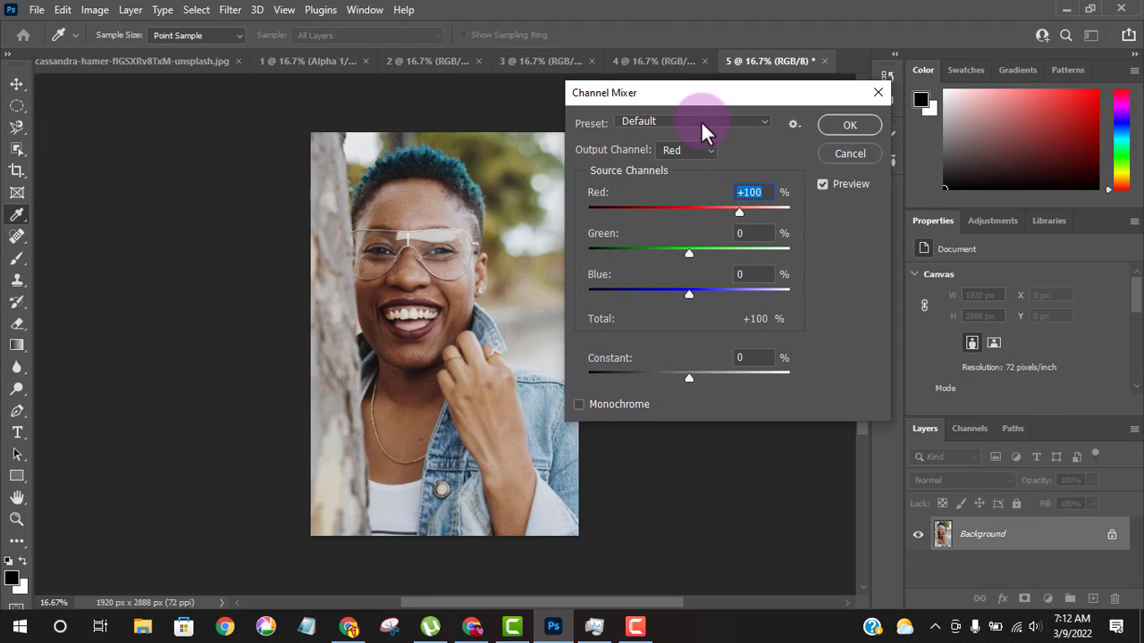
click(700, 120)
click(696, 170)
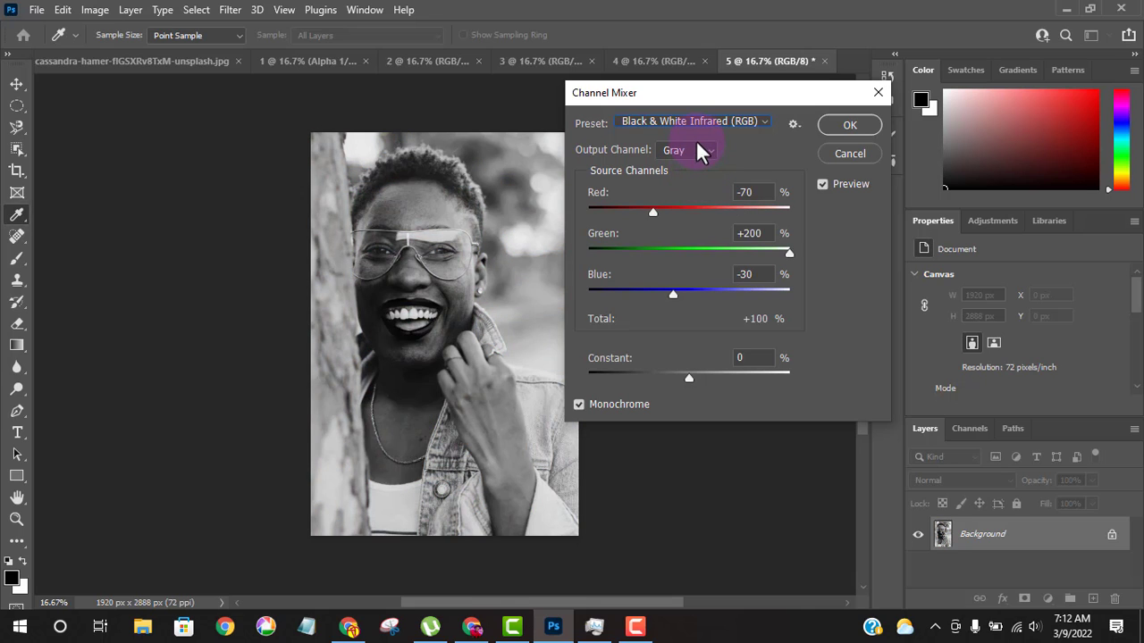
drag(713, 209, 644, 207)
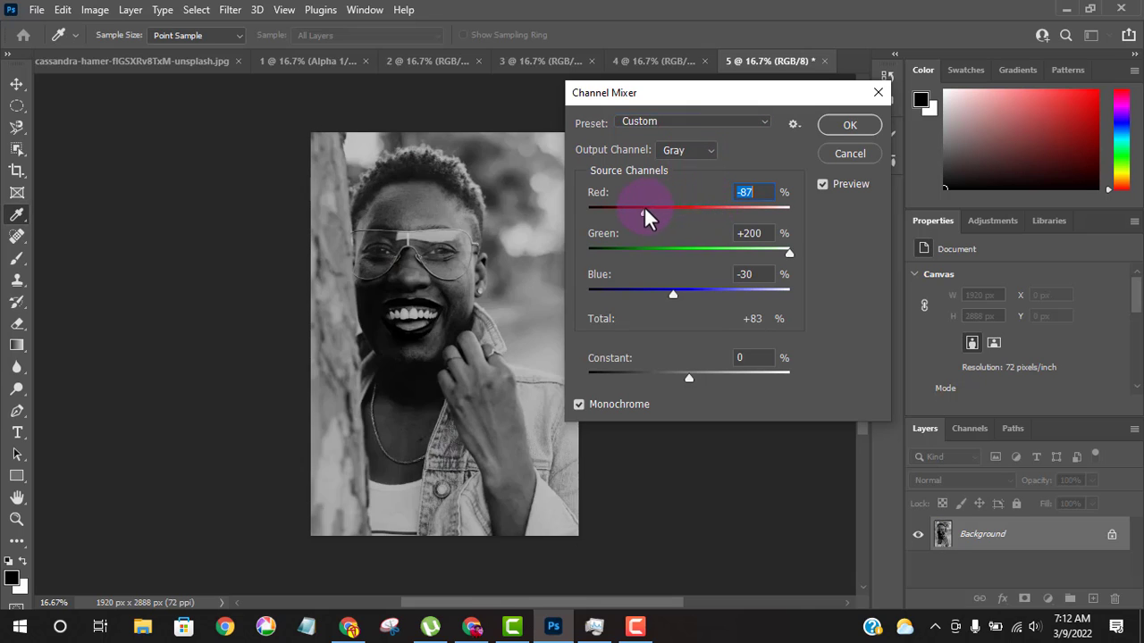
- Try the Black & White with Red Filter (RGB) preset and return the Channel Mixer to Default
click(689, 122)
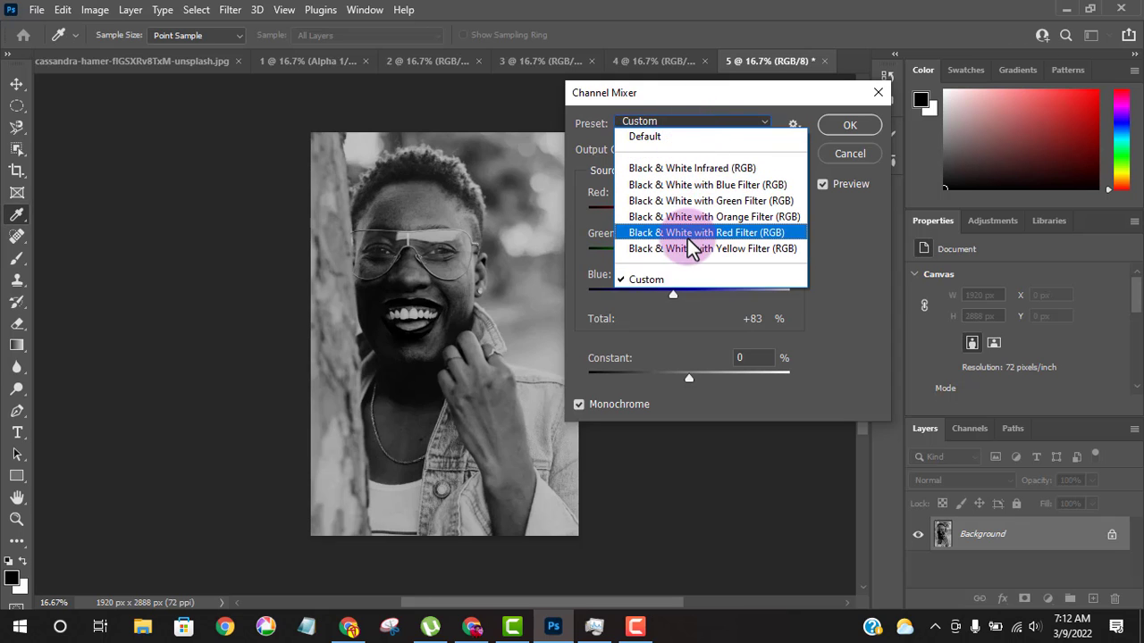
click(687, 236)
click(692, 125)
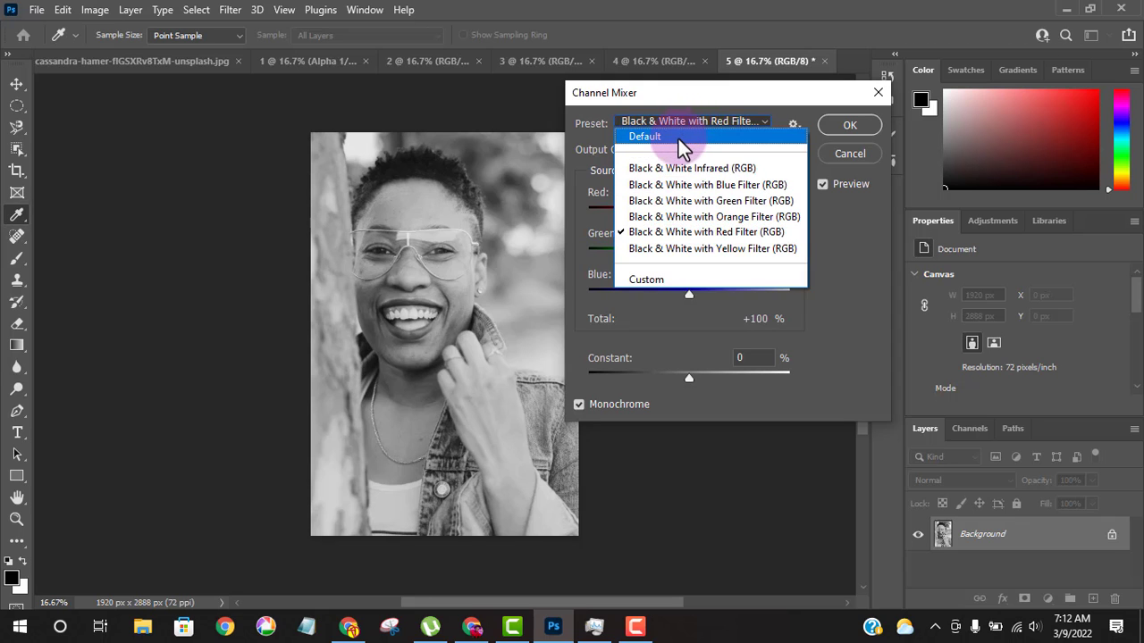
click(677, 140)
- Try Red -104%, Green -71%, Blue -64% and Constant -90% for the Red output channel, and cancel the Channel Mixer
drag(734, 250, 653, 255)
drag(694, 293, 657, 292)
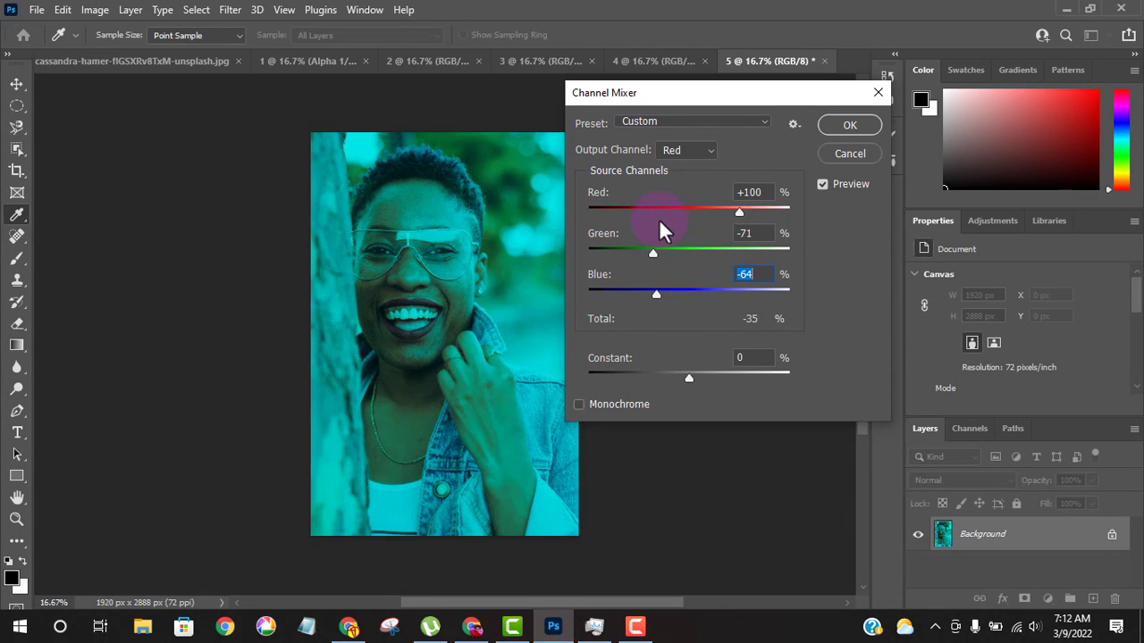
drag(658, 212, 638, 212)
drag(689, 378, 642, 376)
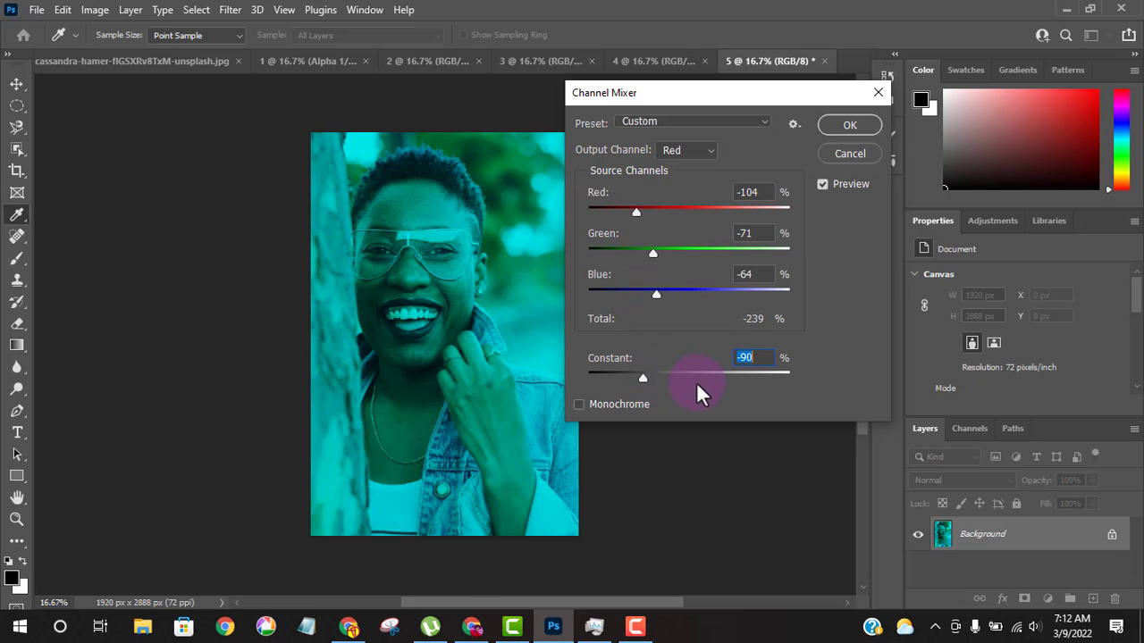
click(844, 159)
key(v)
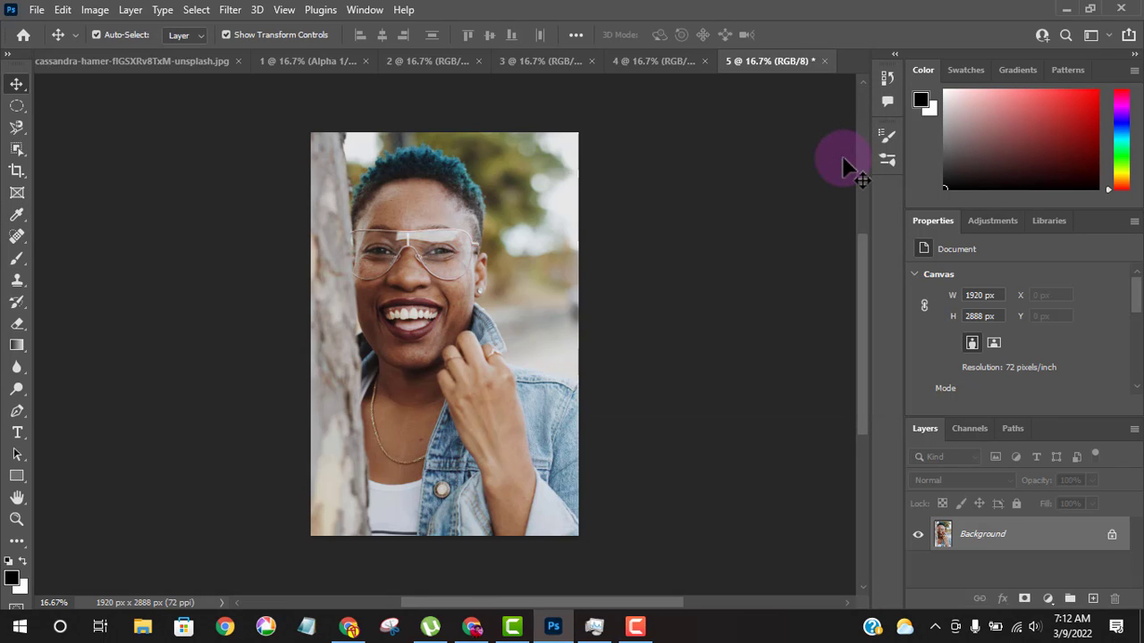
- Duplicate document 5 as a new document named 6
click(71, 12)
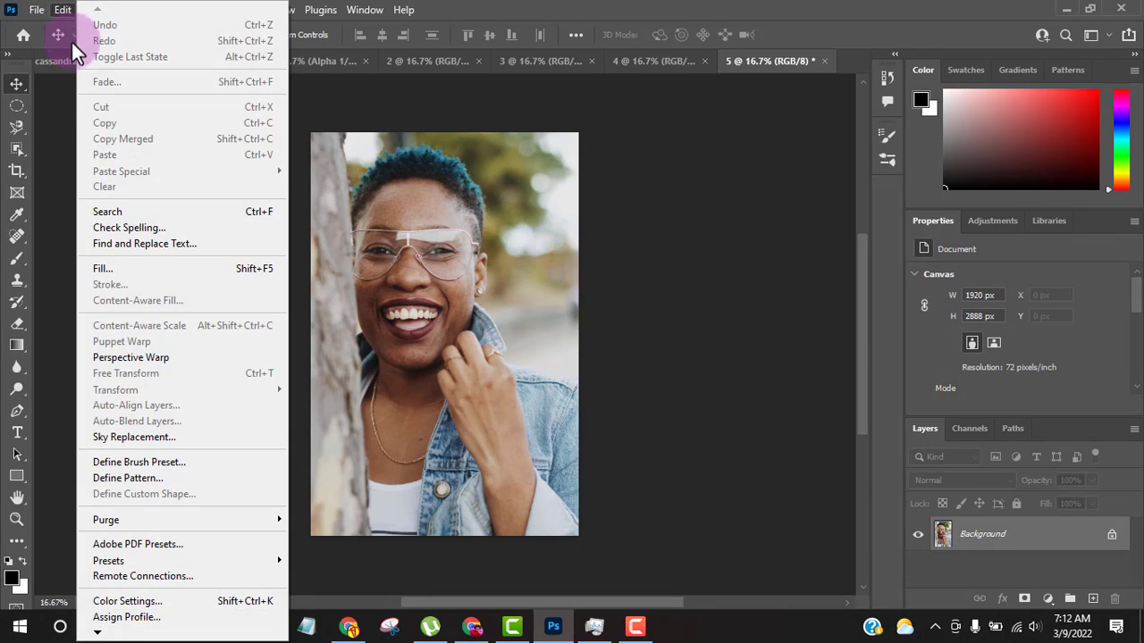
click(63, 13)
click(93, 11)
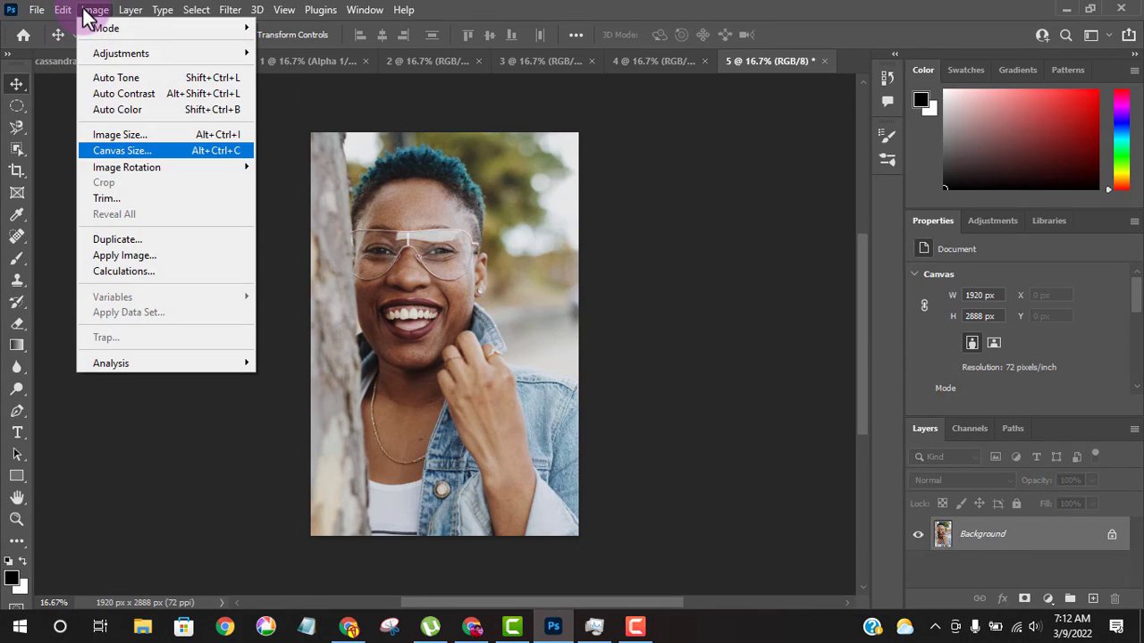
click(125, 239)
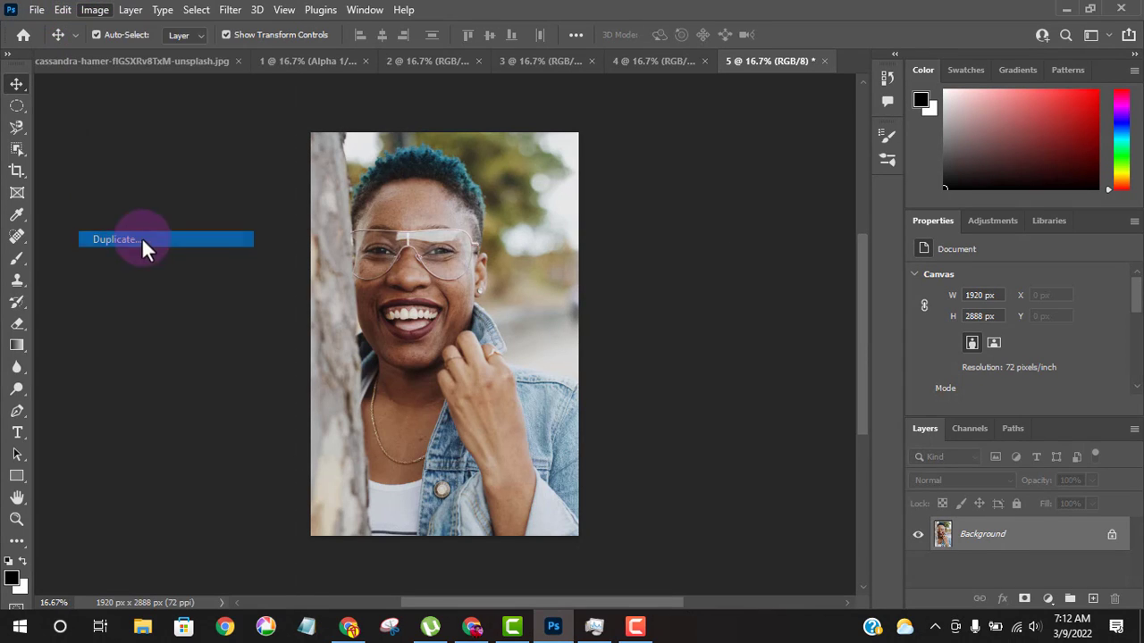
text(6)
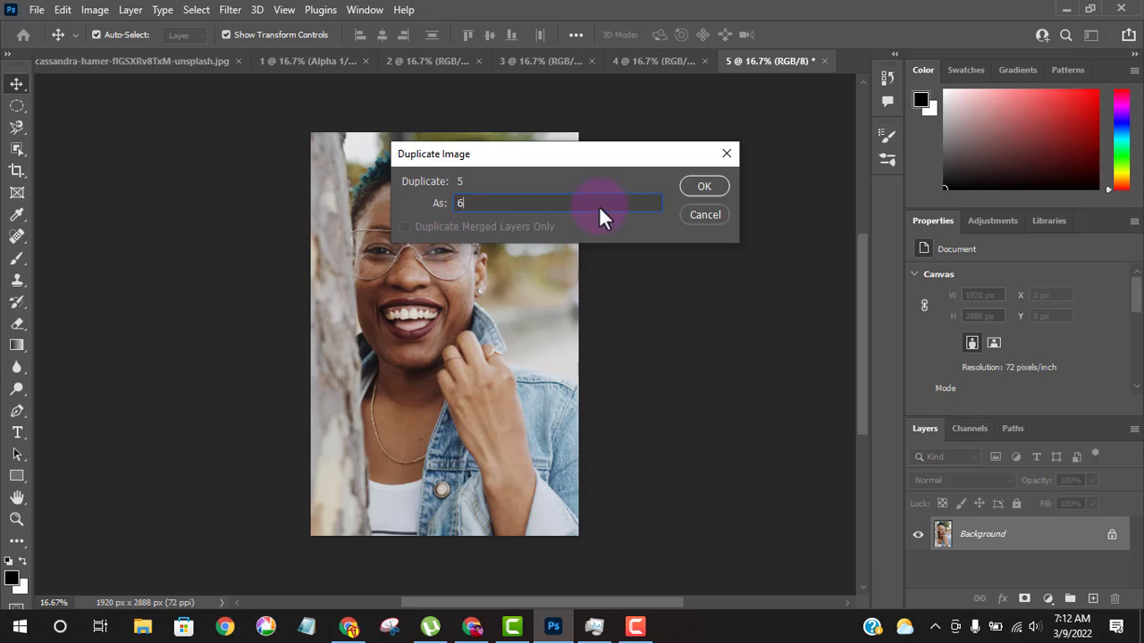
click(702, 186)
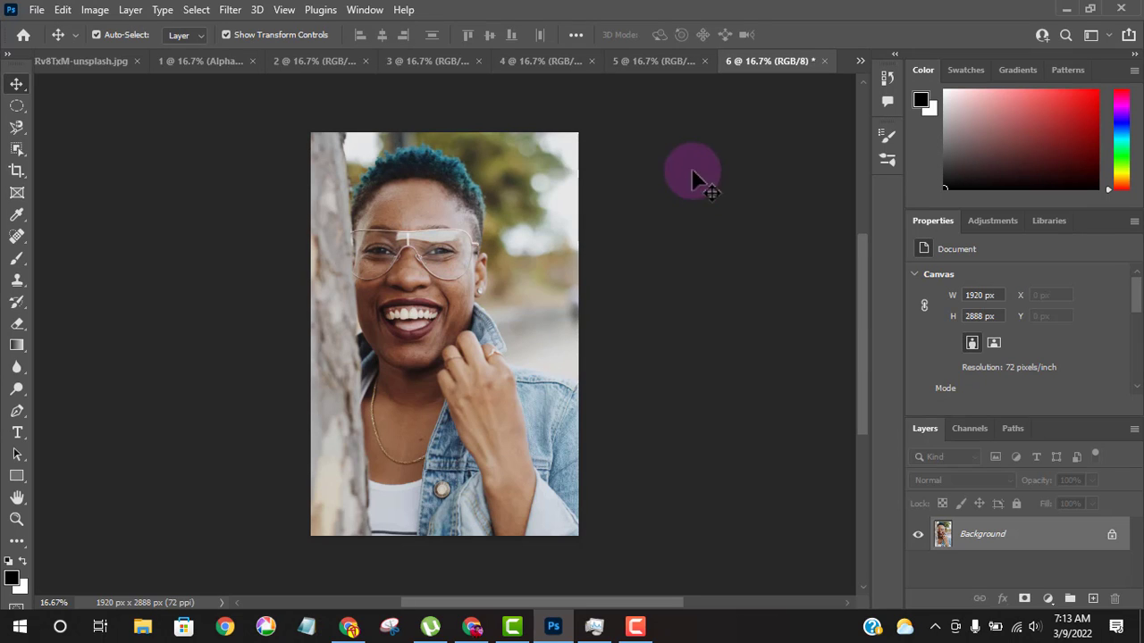
- Switch to document 4 and start a Color Lookup adjustment with its dialog moved clear of the portrait's face
click(672, 63)
click(548, 60)
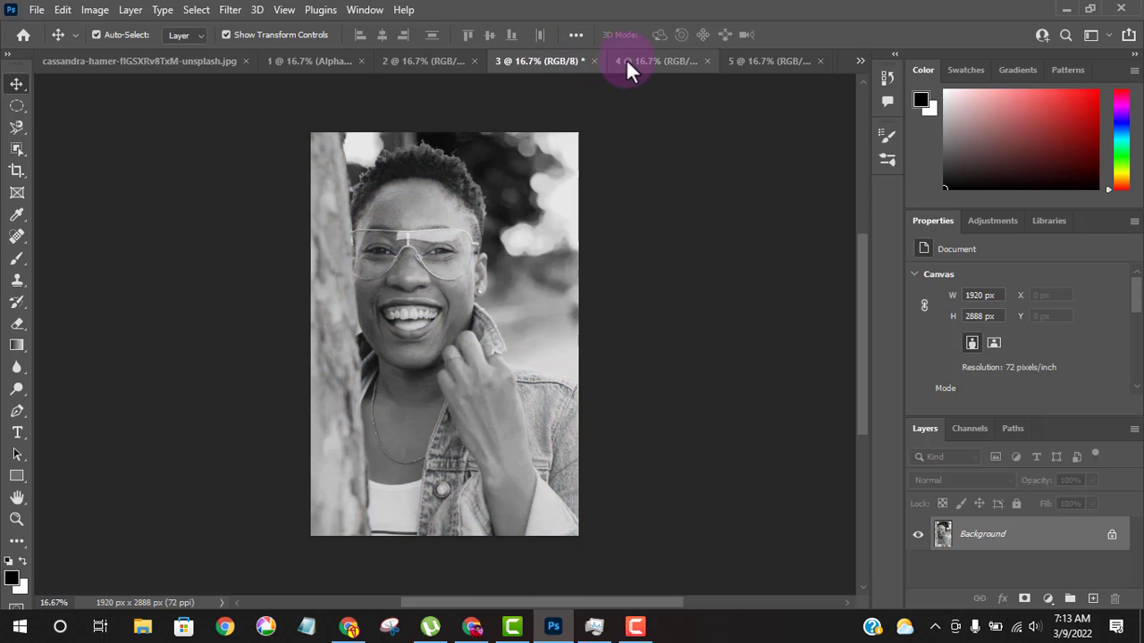
click(628, 59)
click(96, 11)
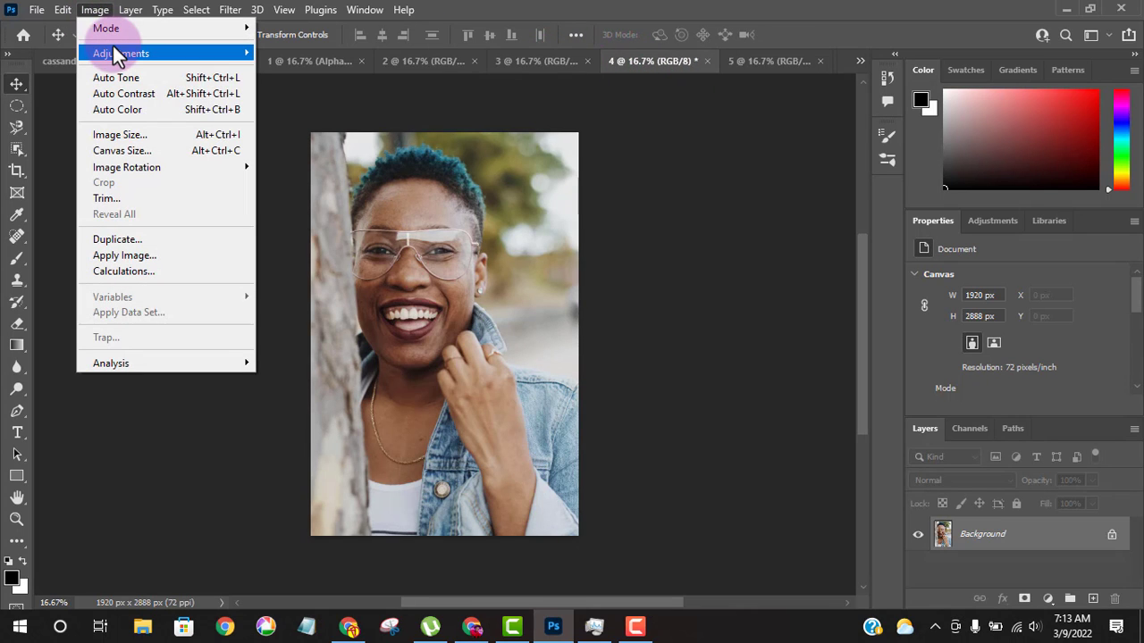
mouse_move(116, 53)
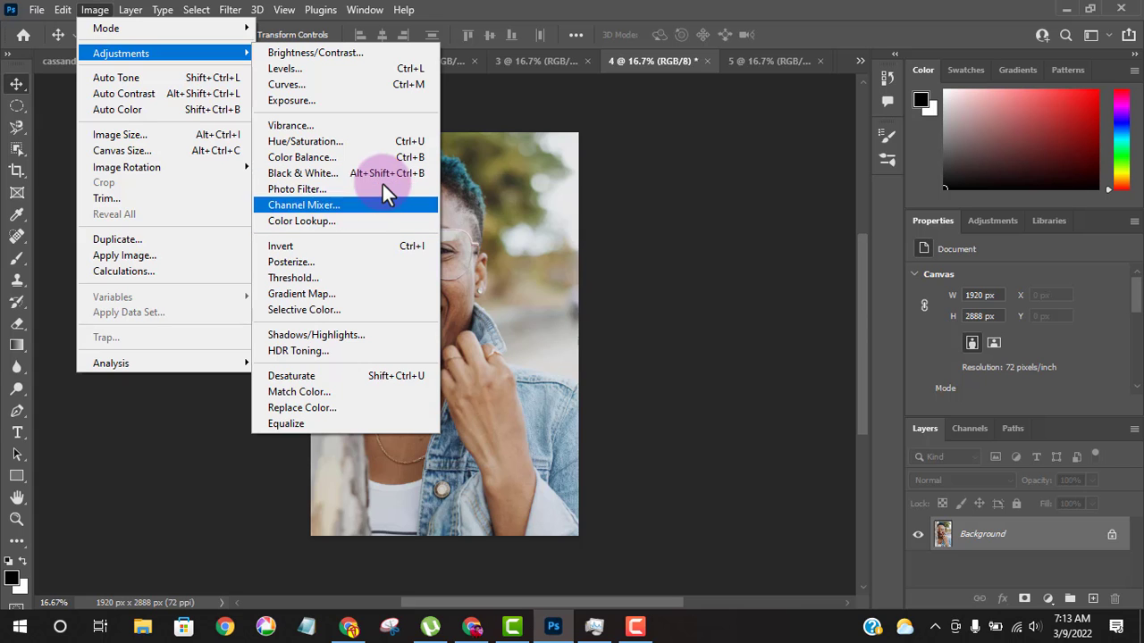
click(362, 224)
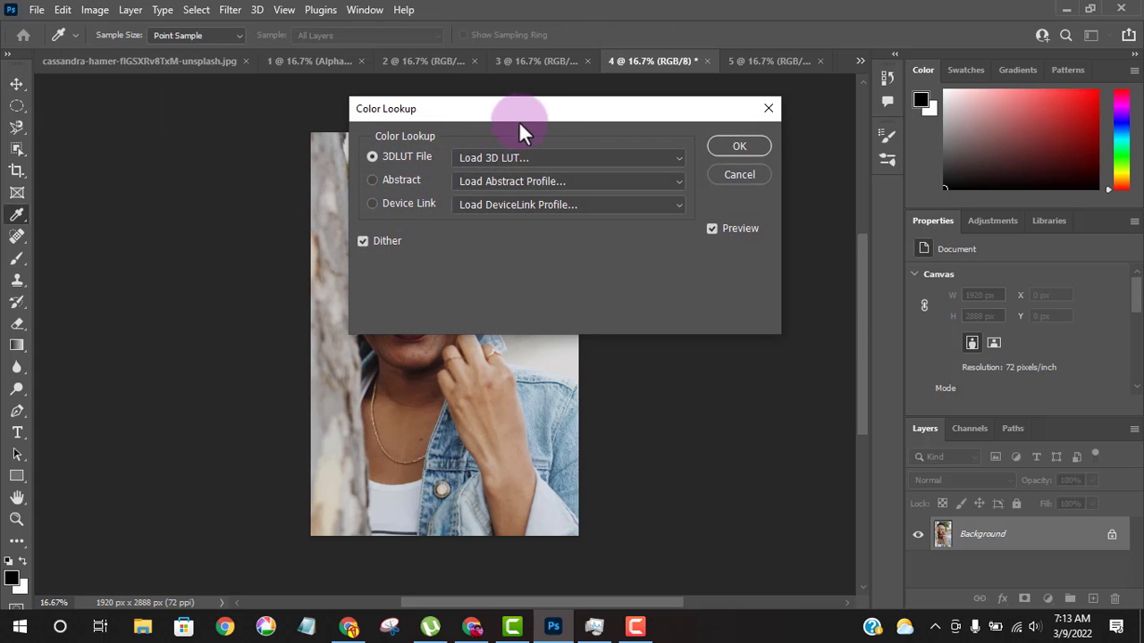
drag(518, 120, 717, 165)
- Try the Fuji ETERNA 250D Fuji 3510 and Kodak 5218 Kodak 2383 3D LUTs in the Color Lookup adjustment
click(720, 181)
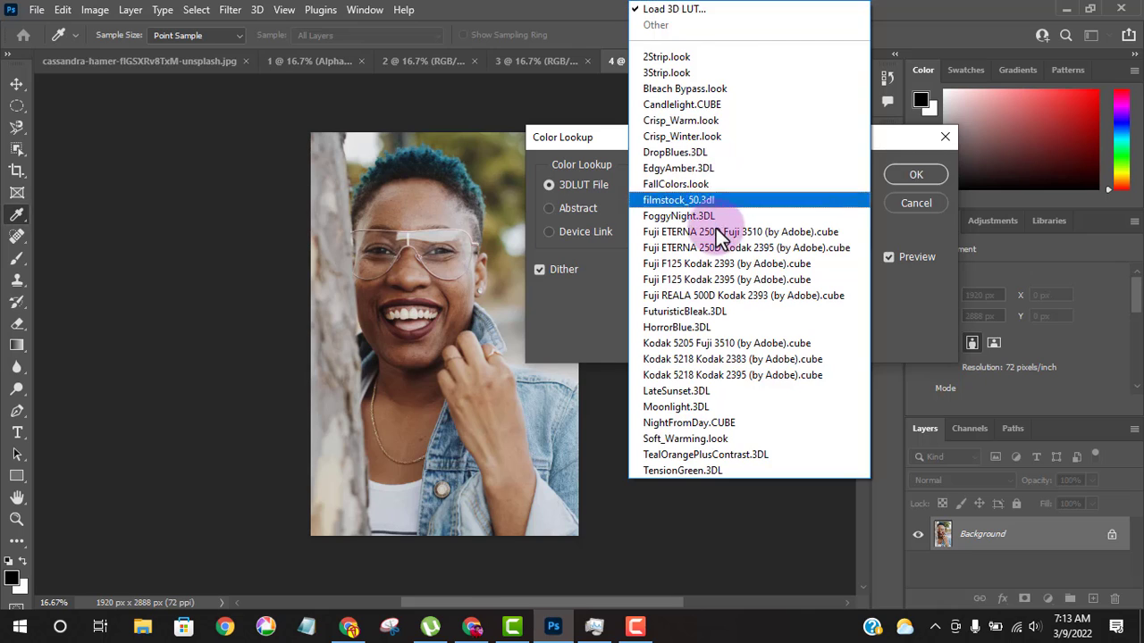
click(715, 226)
click(703, 185)
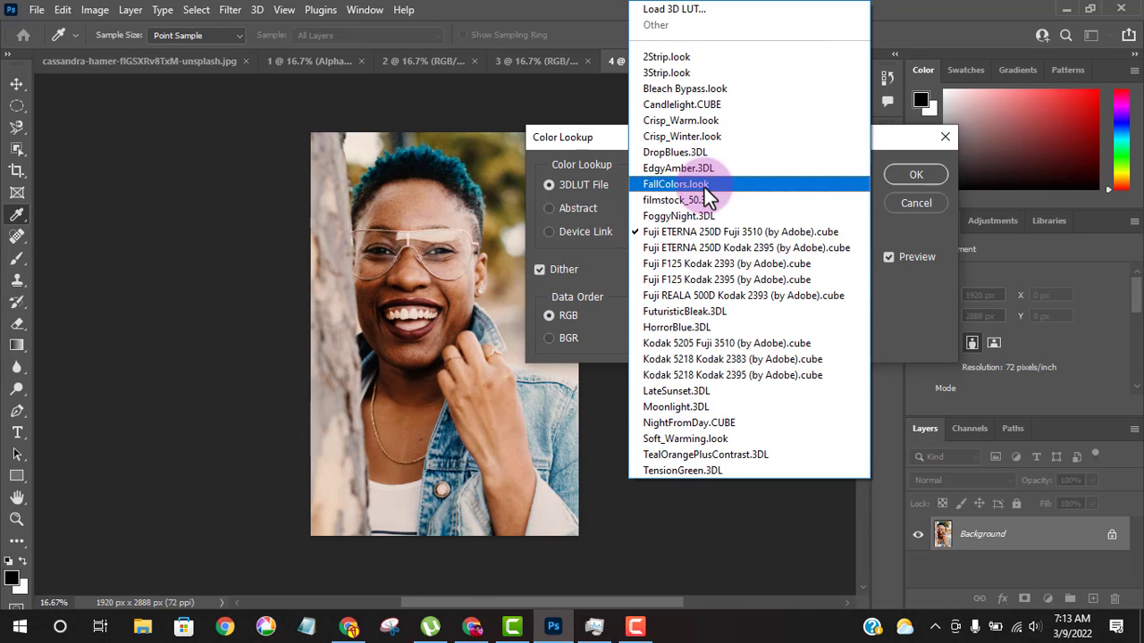
key(Down)
key(Down)
key(Down)
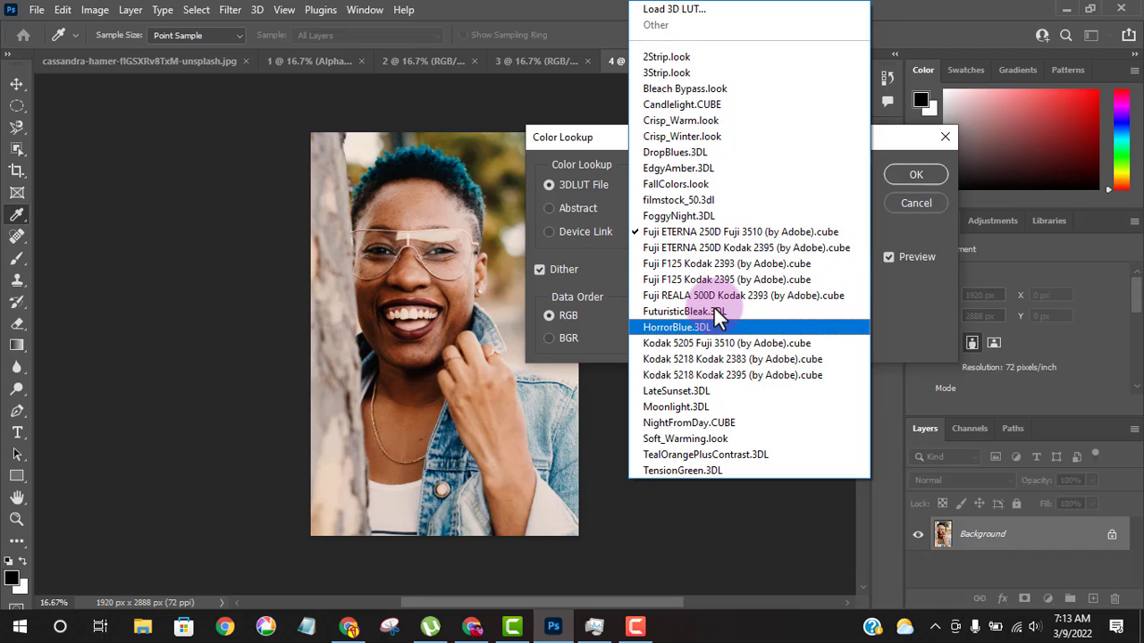
click(697, 359)
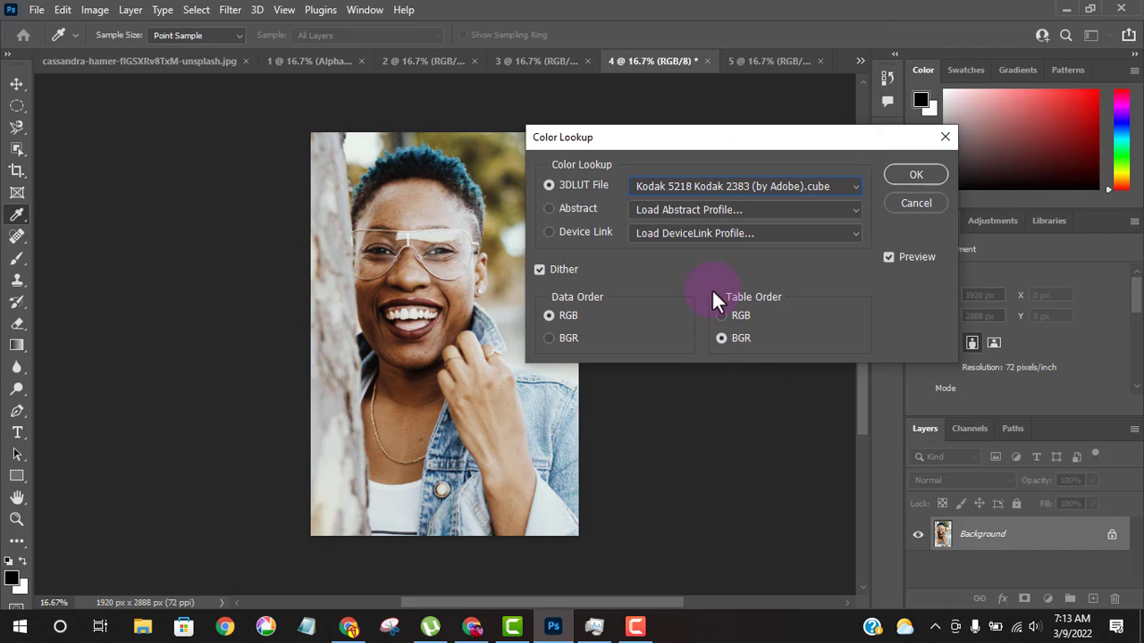
- Try the Moonlight.3DL, Soft_Warming.look and Fuji ETERNA 250D Fuji 3510 3D LUTs in the Color Lookup adjustment
click(698, 186)
click(718, 401)
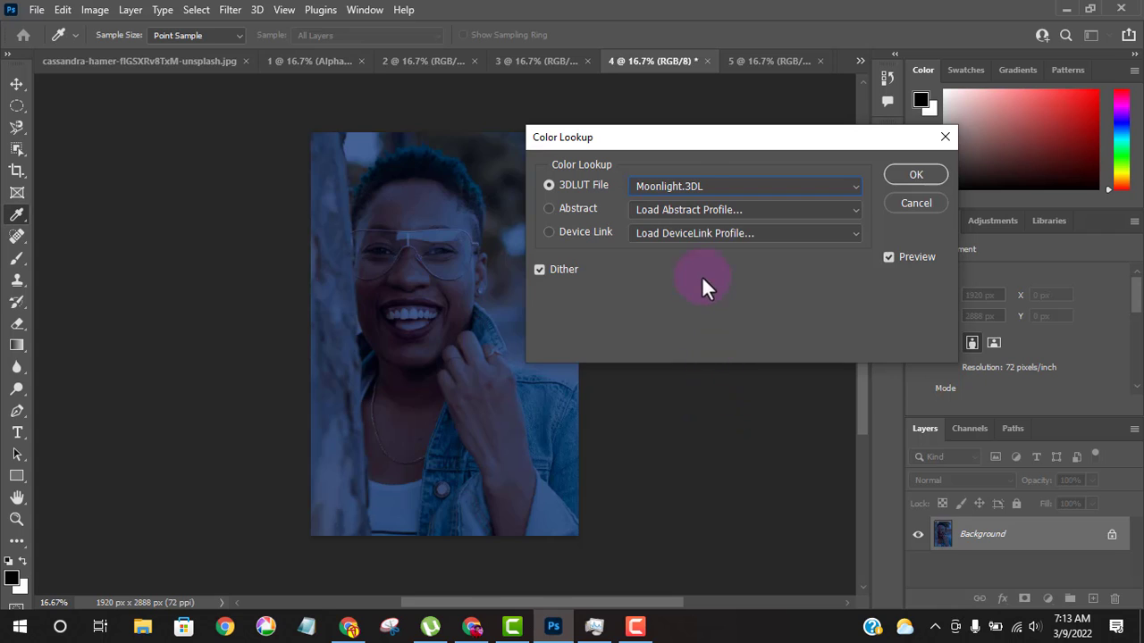
click(692, 185)
click(693, 437)
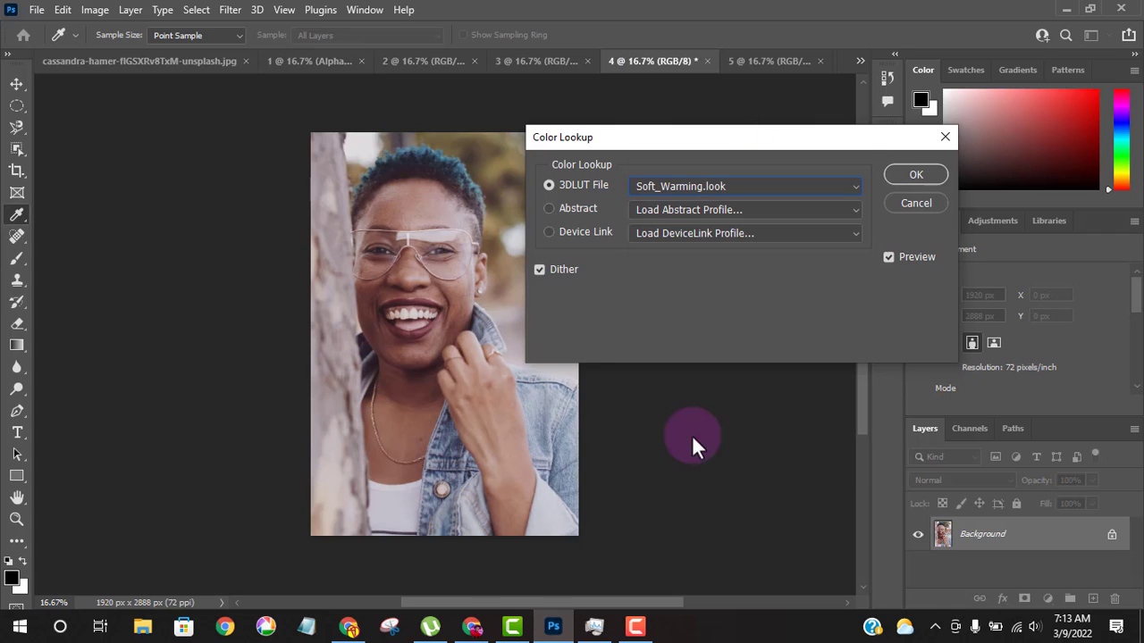
click(684, 186)
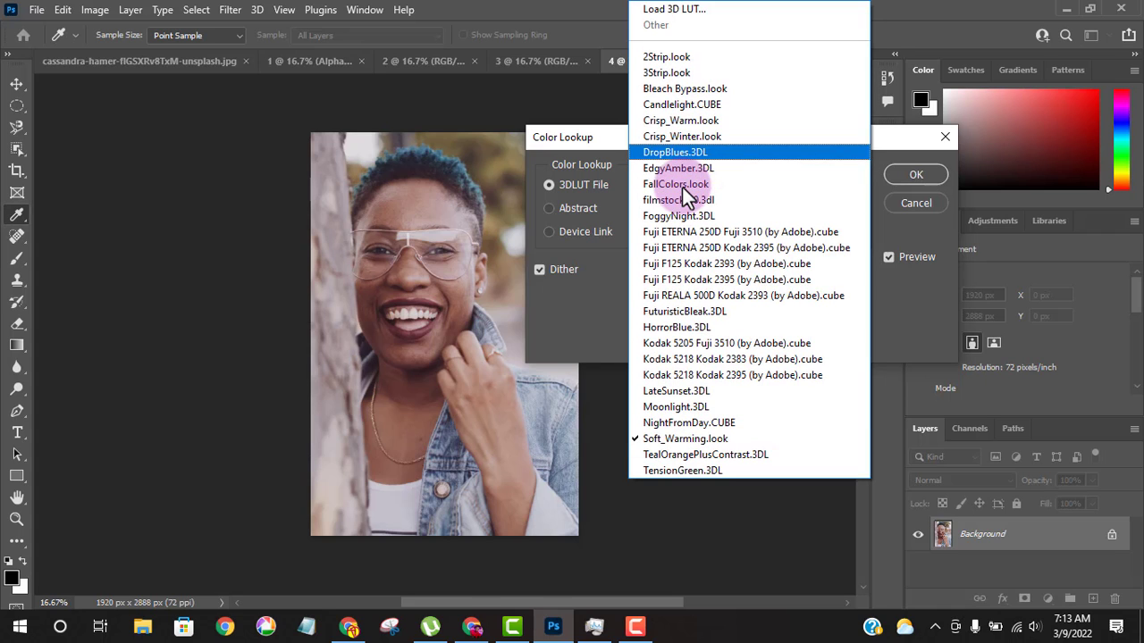
click(691, 230)
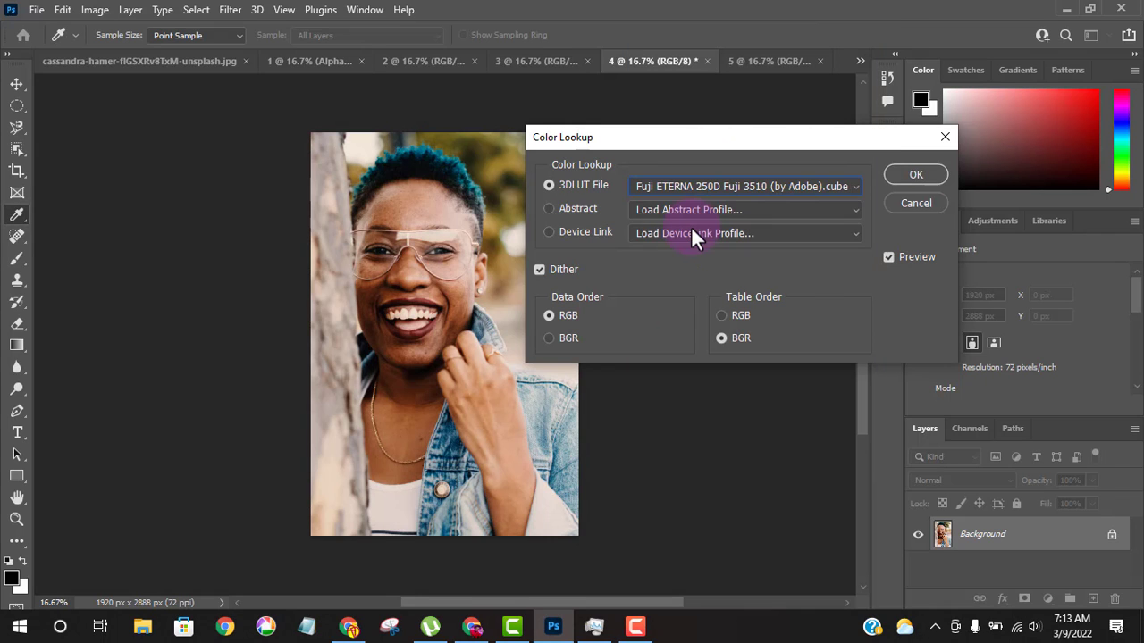
- Switch Color Lookup to Abstract and back to 3DLUT File, and try Kodak 5218 Kodak 2383 and LateSunset.3DL
click(553, 207)
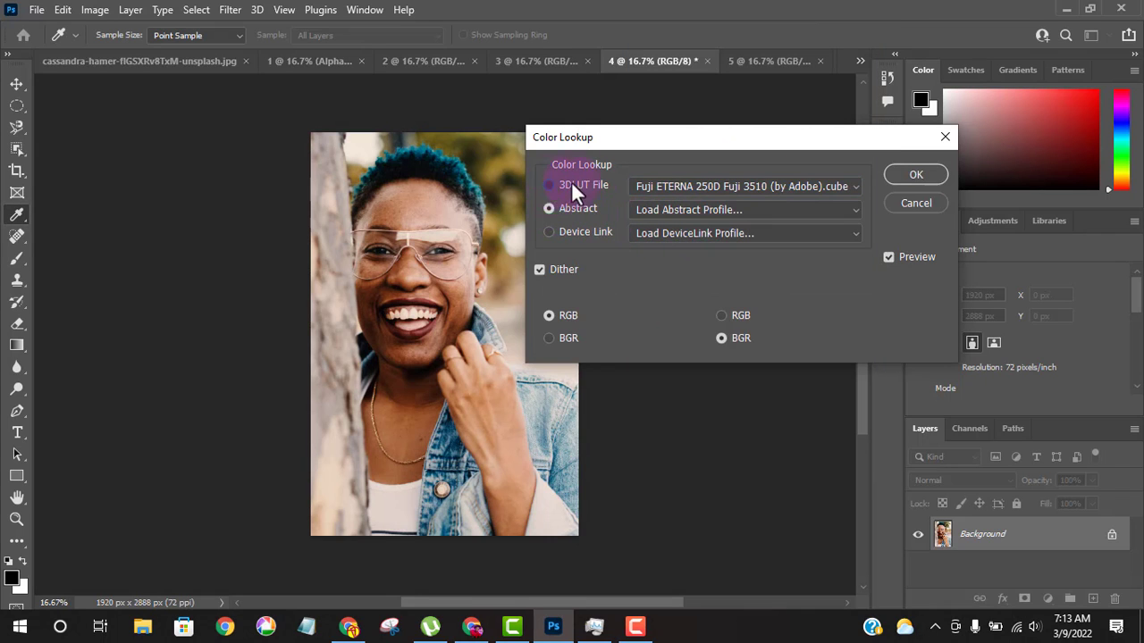
click(571, 182)
click(745, 185)
click(720, 358)
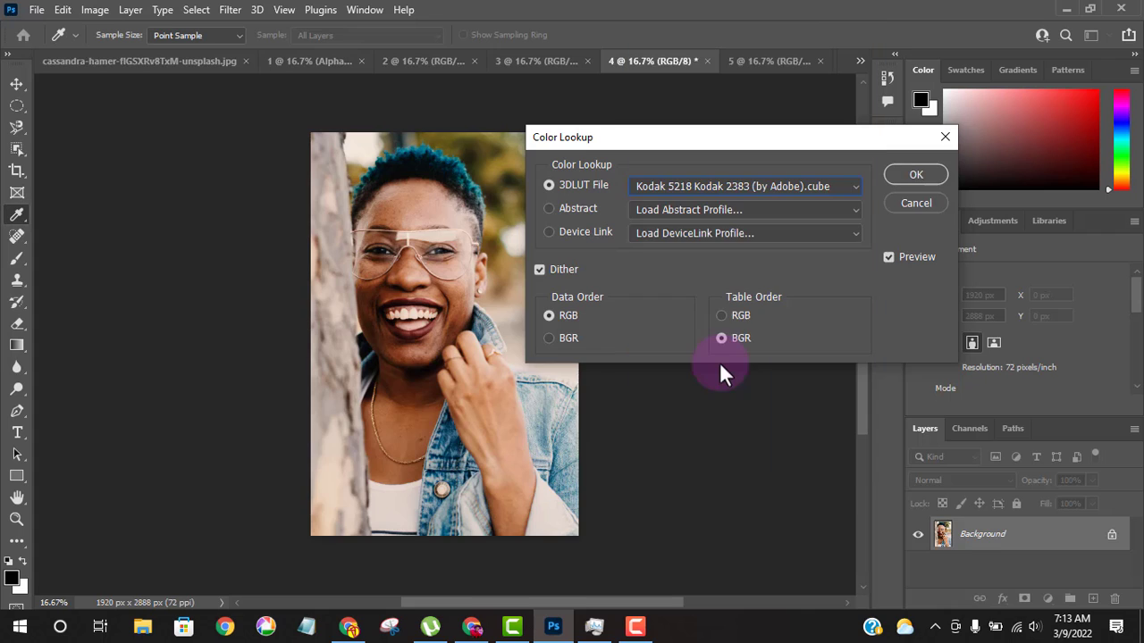
click(695, 186)
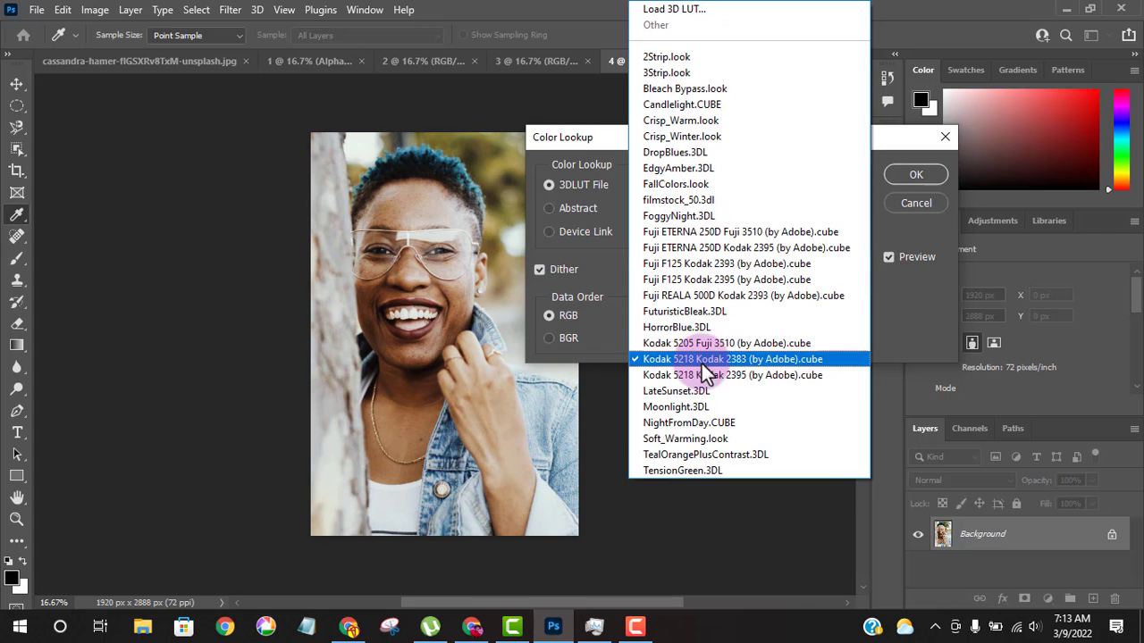
click(706, 393)
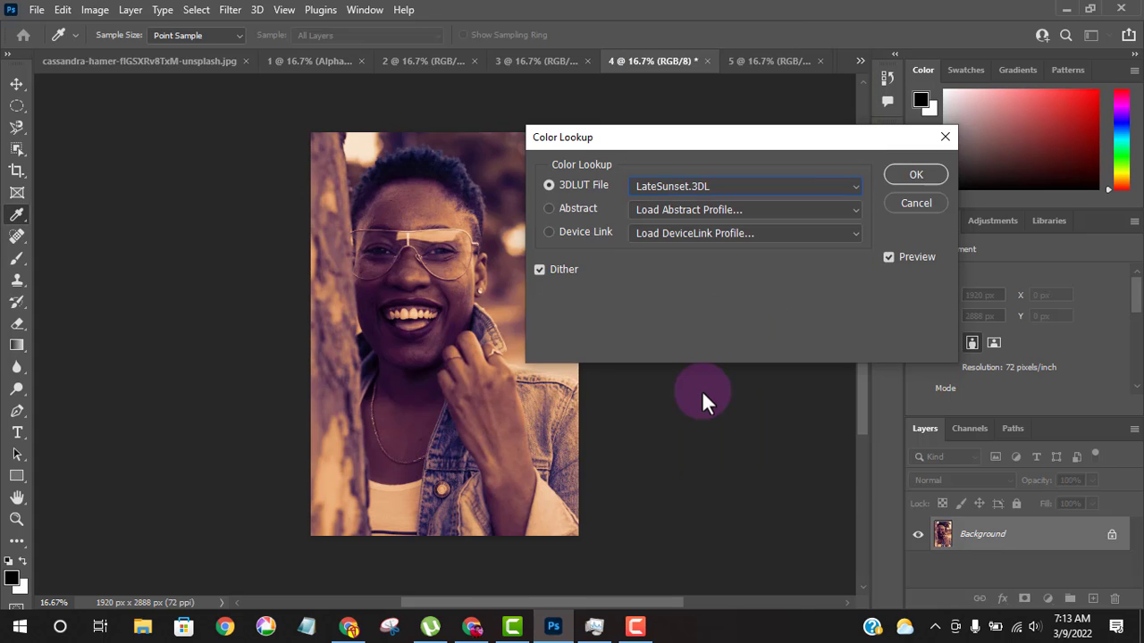
- Move the Color Lookup dialog fully clear of the portrait and try the Moonlight.3DL and Soft_Warming.look LUTs
drag(664, 144, 753, 157)
click(768, 188)
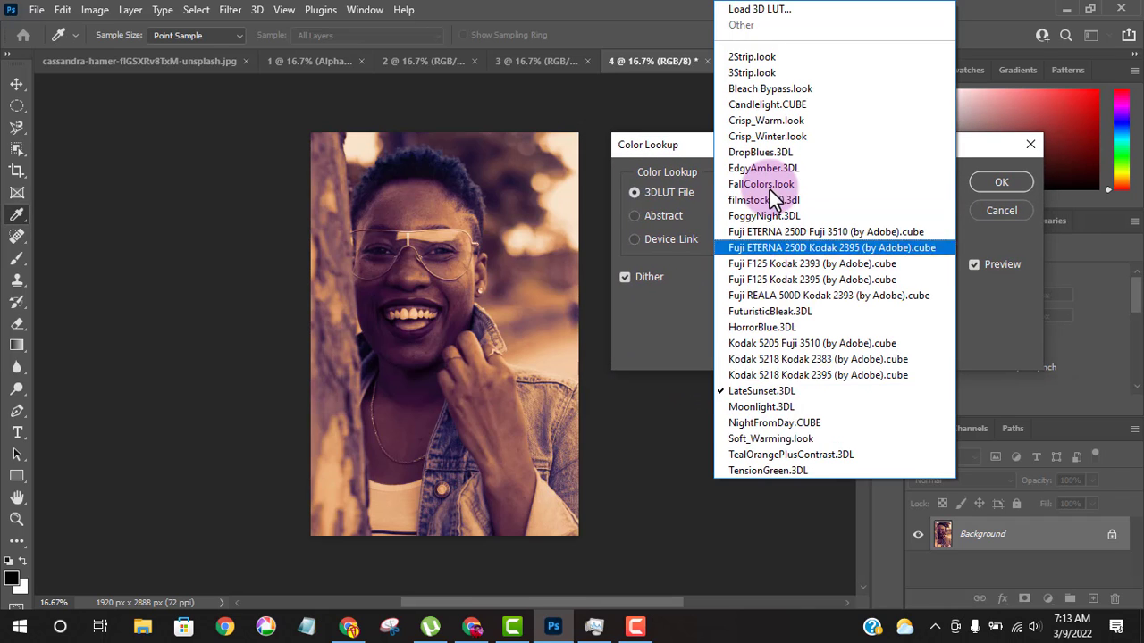
click(772, 408)
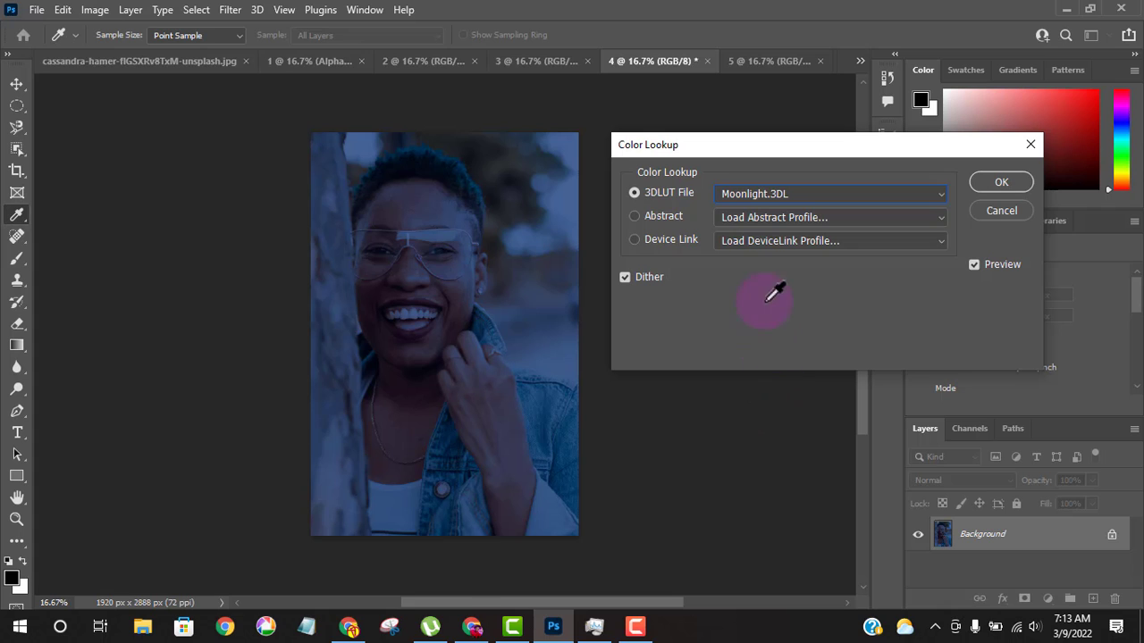
click(756, 193)
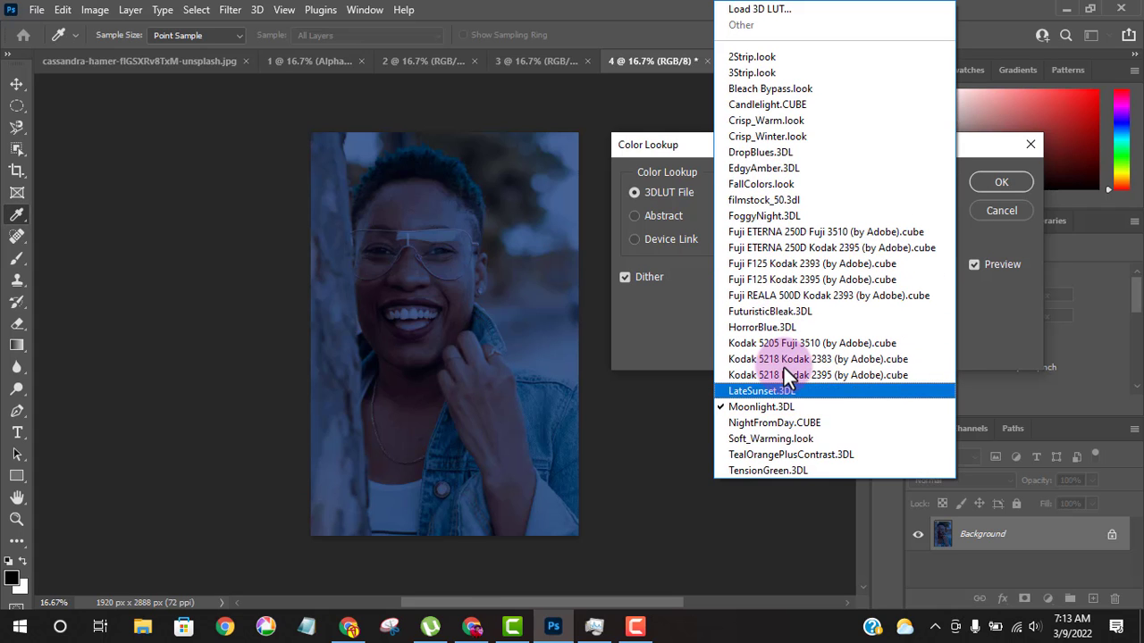
click(792, 439)
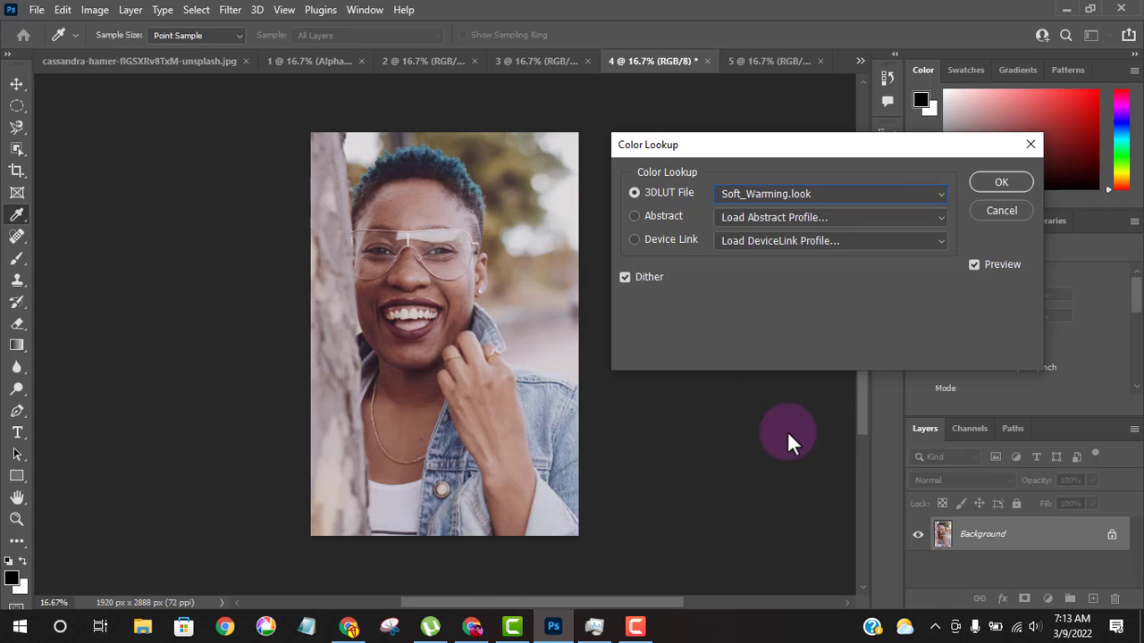
- Apply the LateSunset.3DL Color Lookup to document 4 and switch to document 5
click(774, 199)
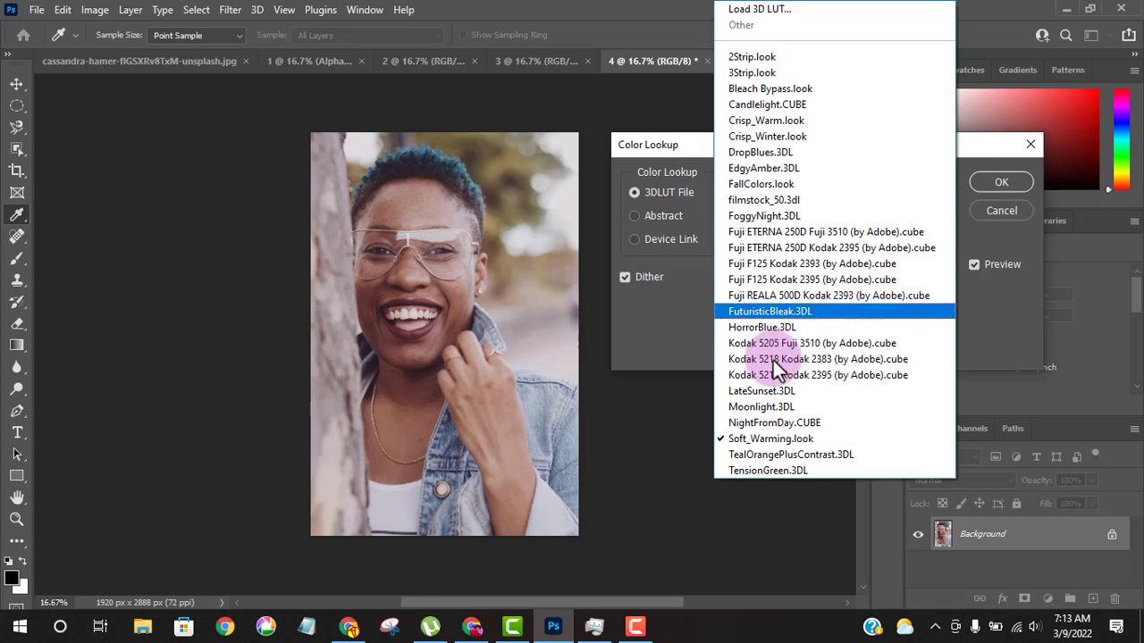
click(773, 389)
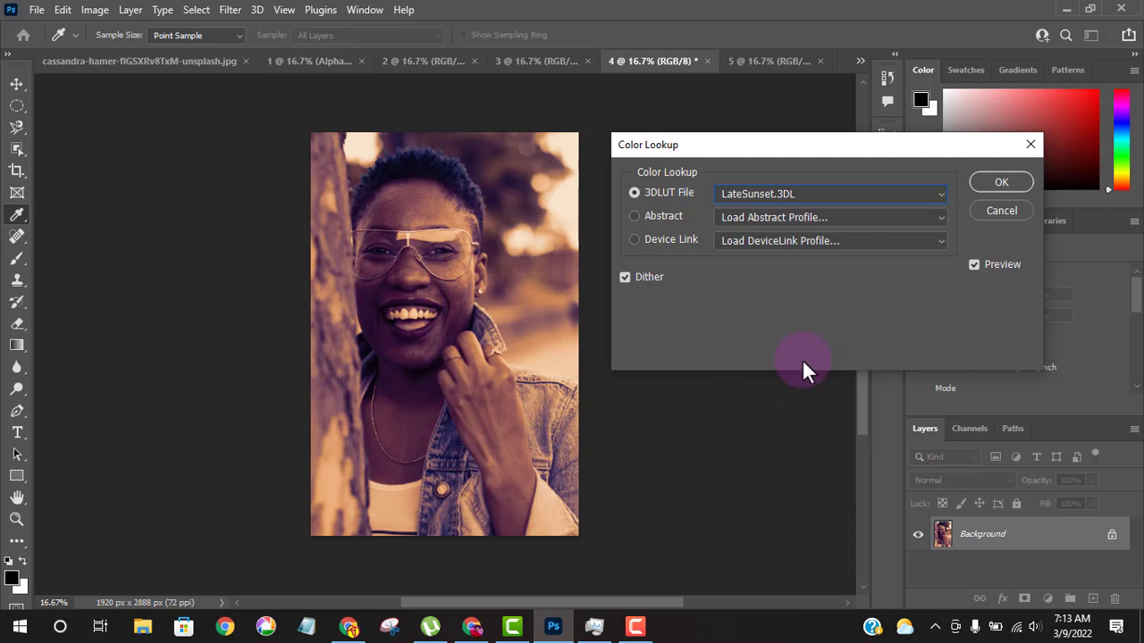
click(992, 183)
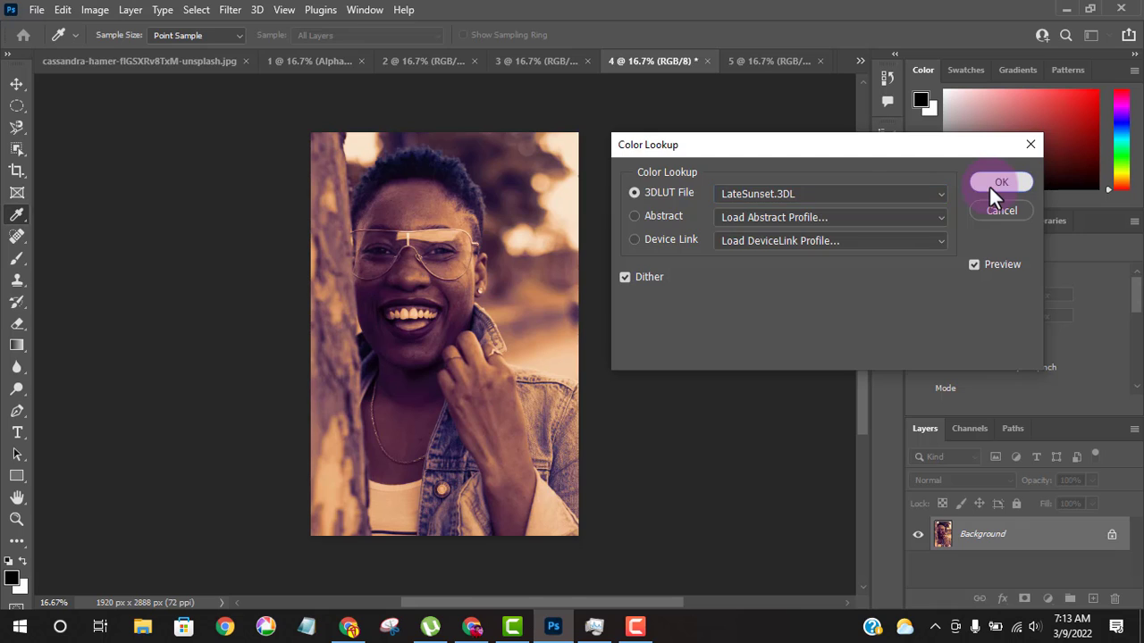
click(768, 64)
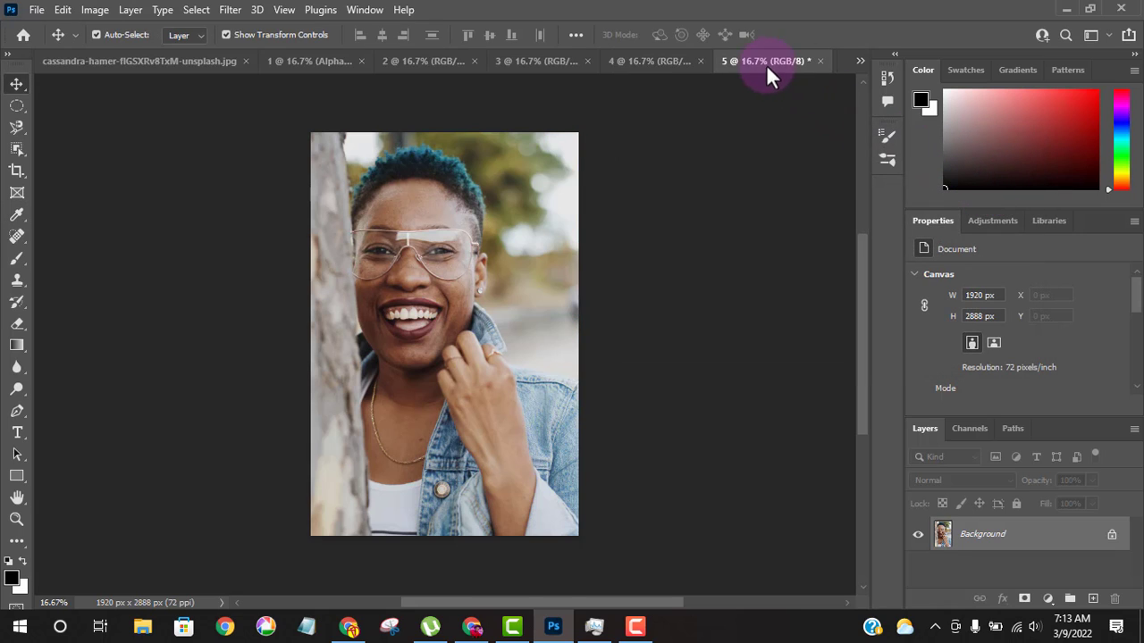
- Invert the colors of the portrait in document 5 and undo the inversion
click(96, 11)
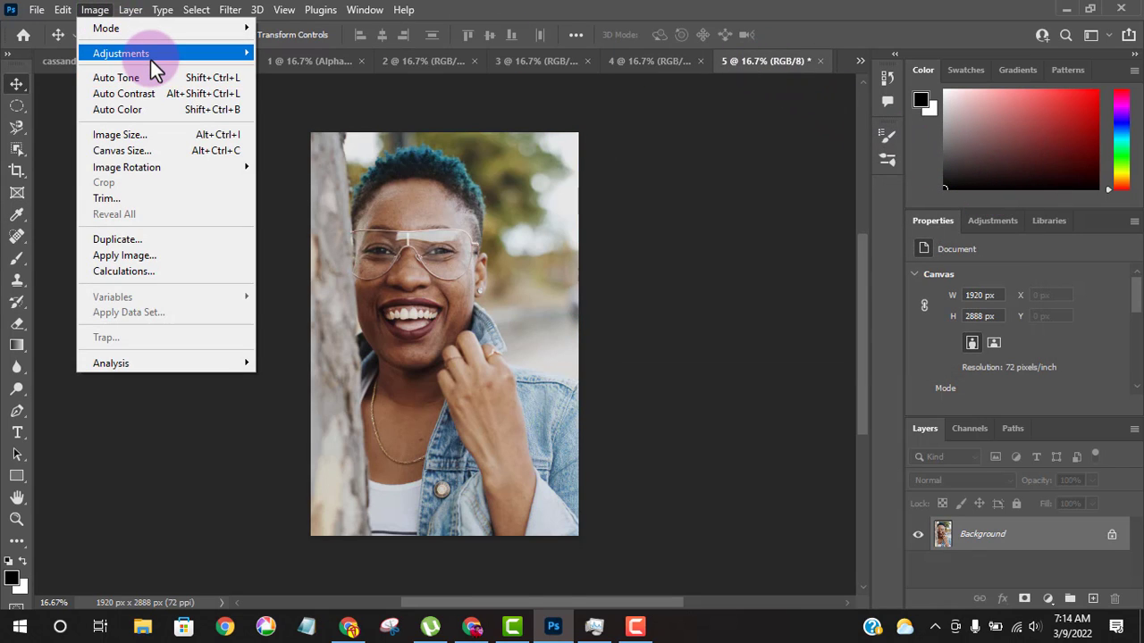
mouse_move(150, 60)
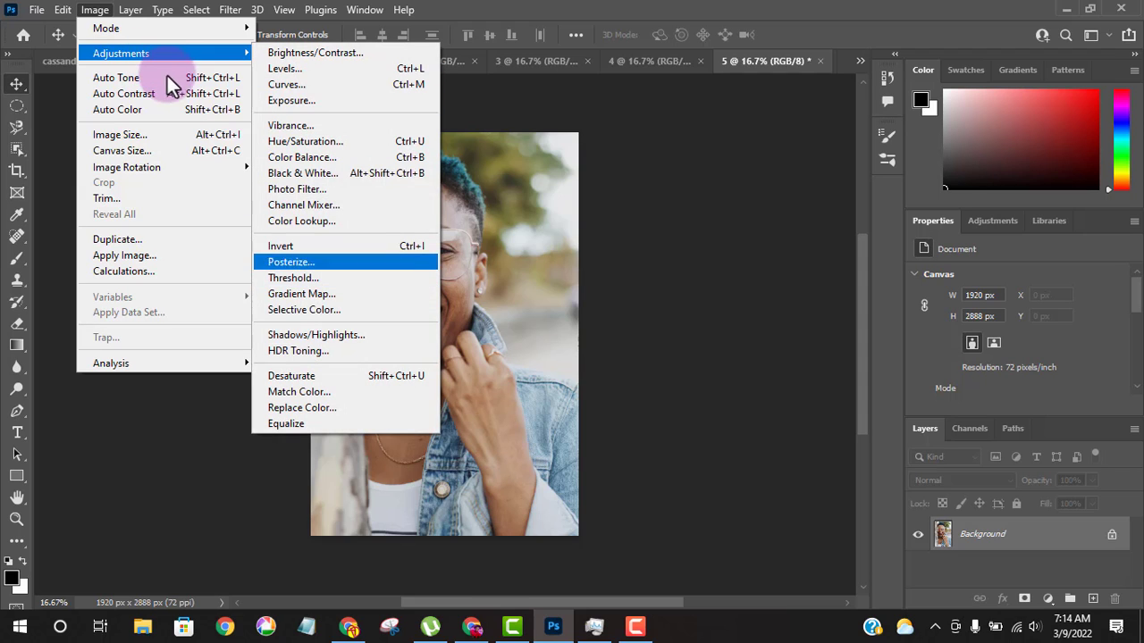
click(356, 252)
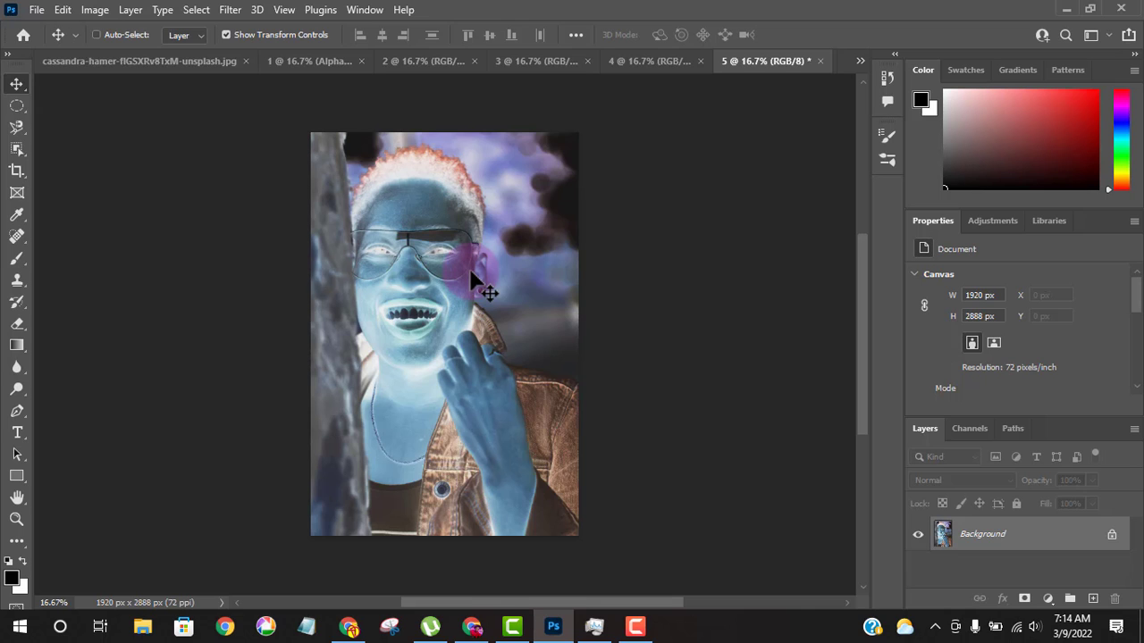
key(ctrl+z)
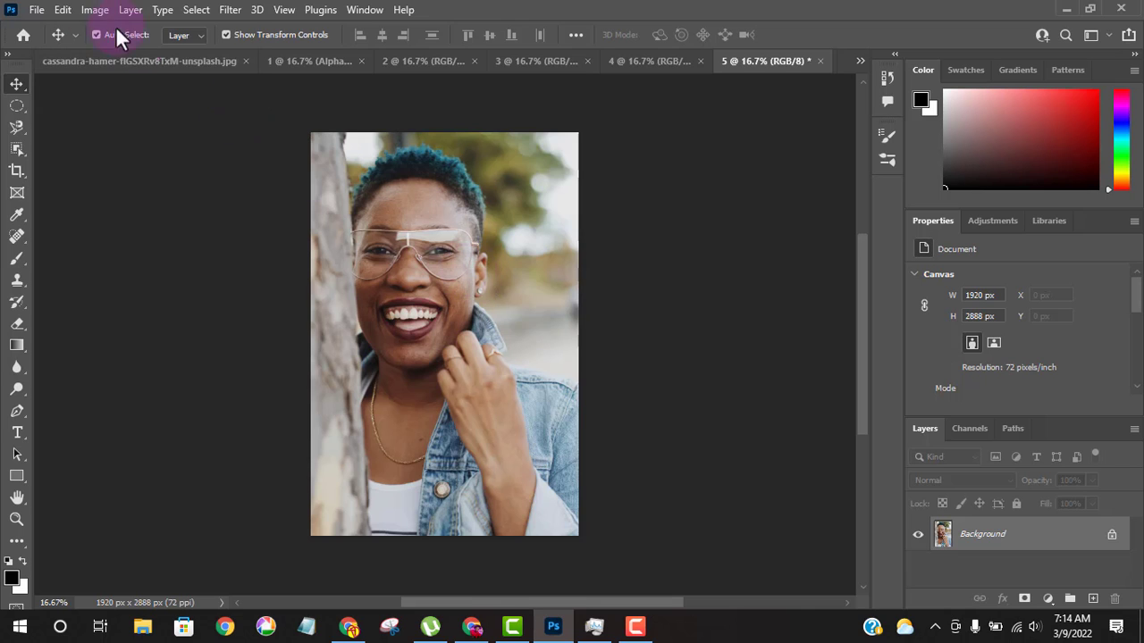
- Try Posterize on document 5 with 2 and 6 levels, and cancel the adjustment
click(95, 10)
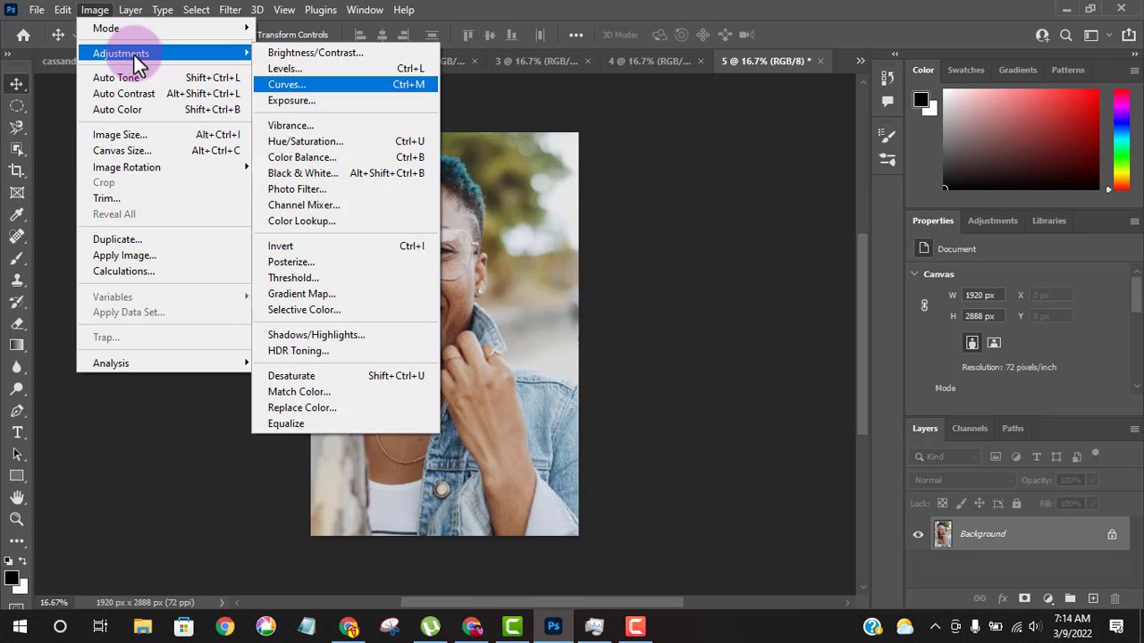
click(382, 269)
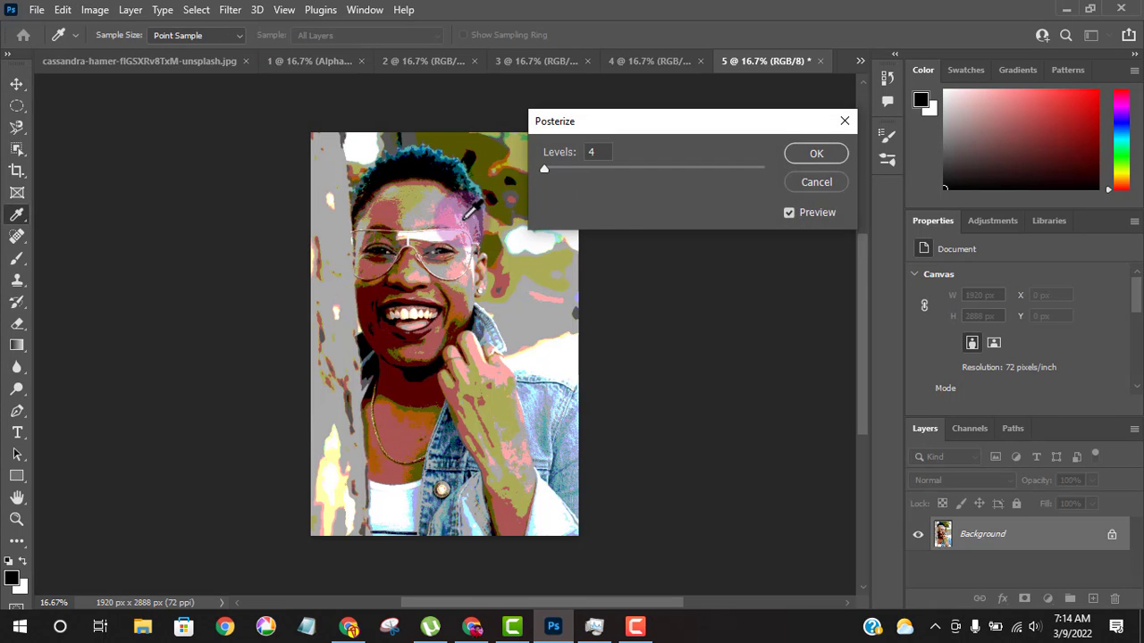
drag(566, 166, 534, 176)
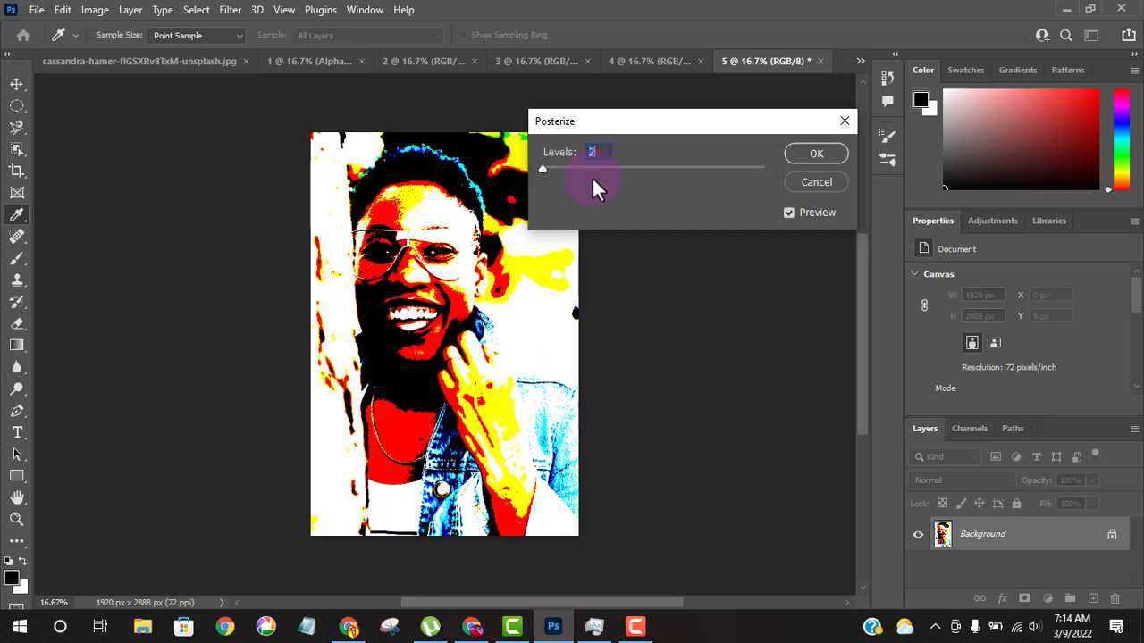
text(6)
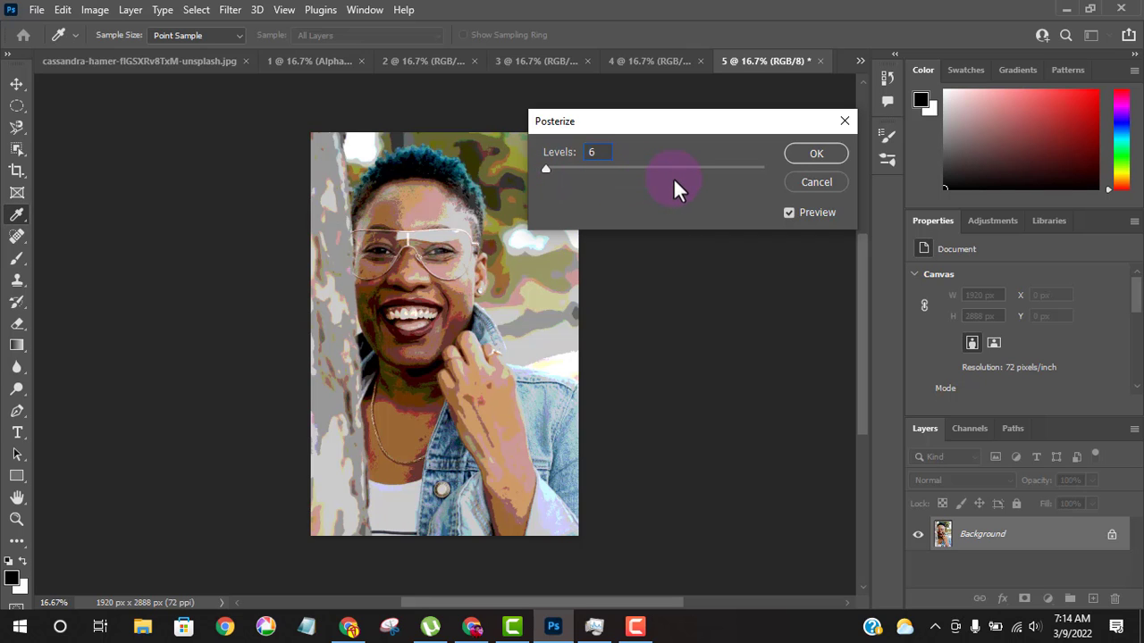
mouse_move(547, 168)
mouse_down()
mouse_move(575, 169)
mouse_move(535, 163)
mouse_up()
click(809, 183)
key(v)
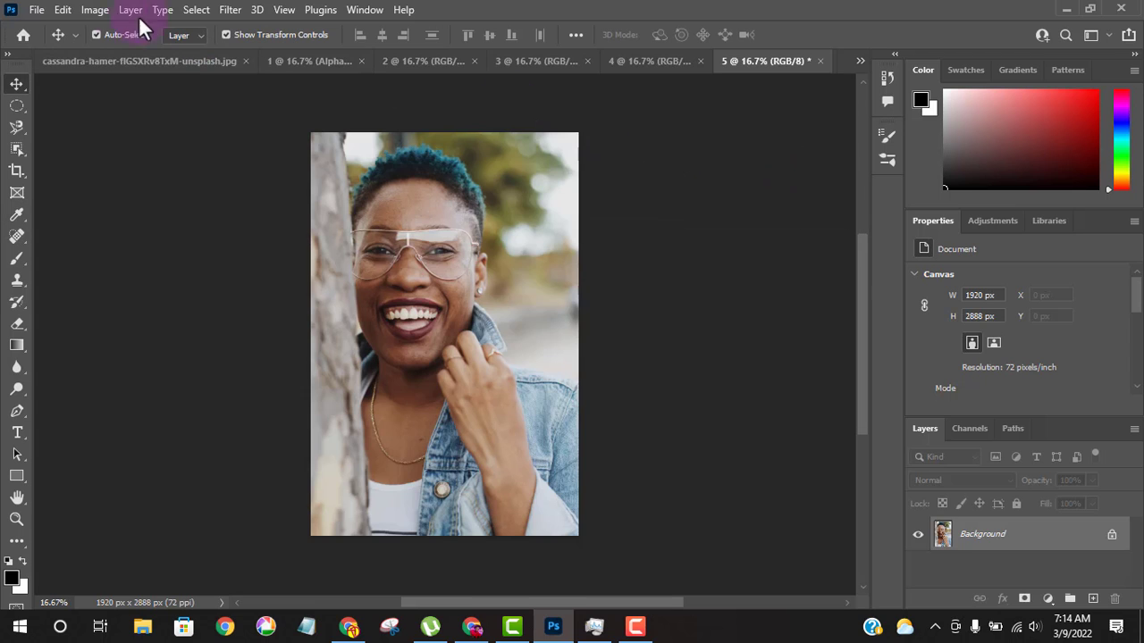
- Try a Threshold level of 82 on document 5, compare it with the original through the preview, and cancel
click(95, 10)
mouse_move(149, 48)
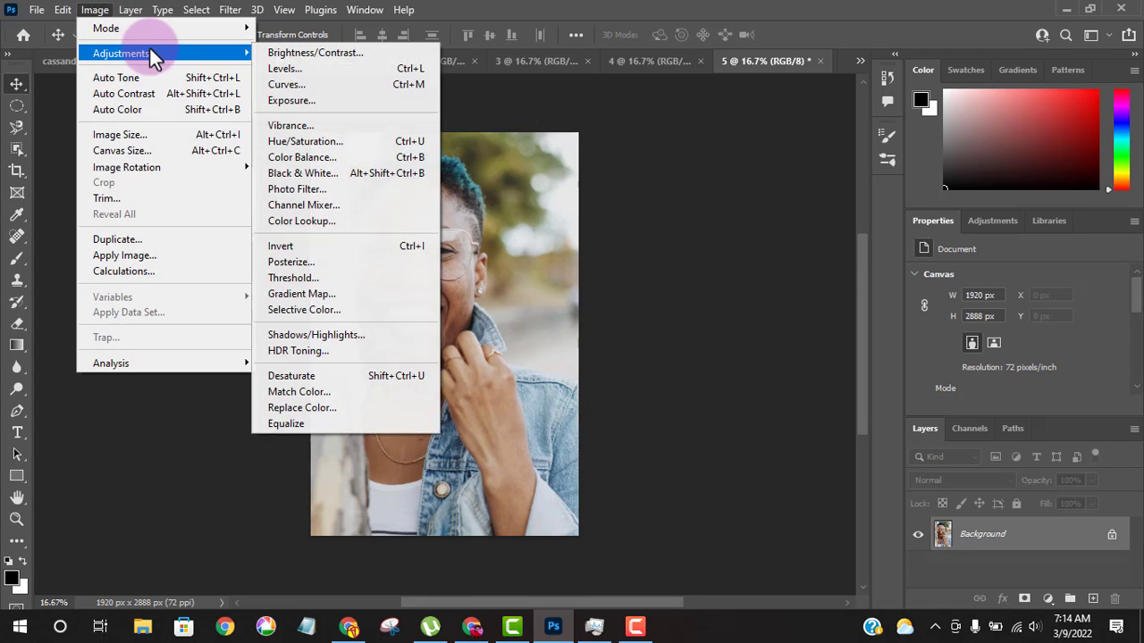
click(409, 278)
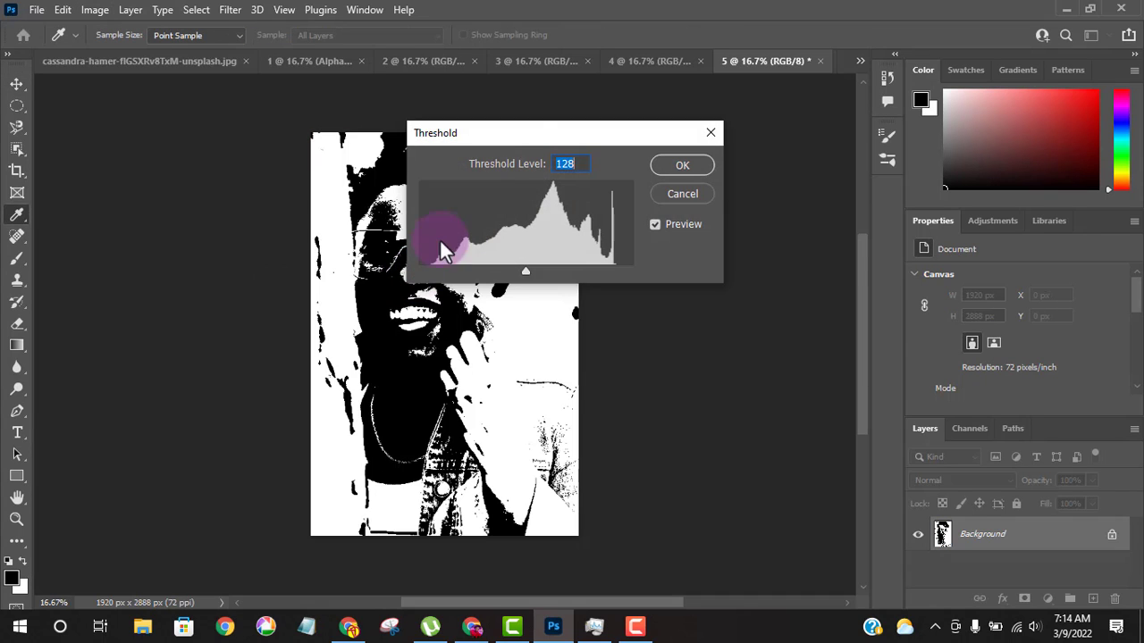
drag(523, 142, 654, 170)
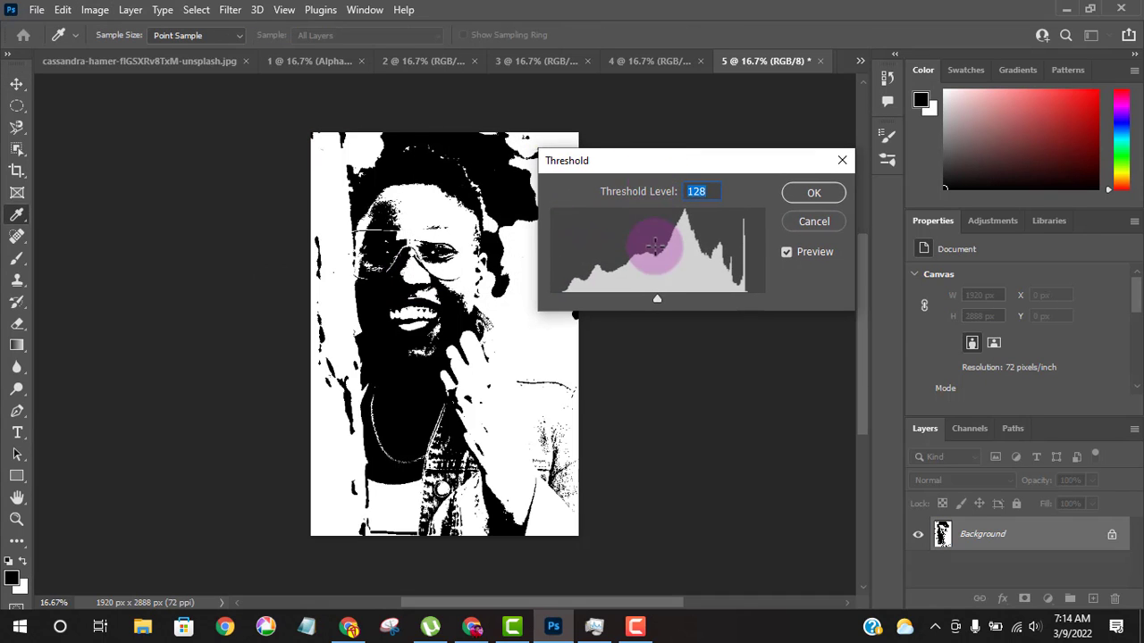
drag(657, 296, 620, 295)
click(787, 252)
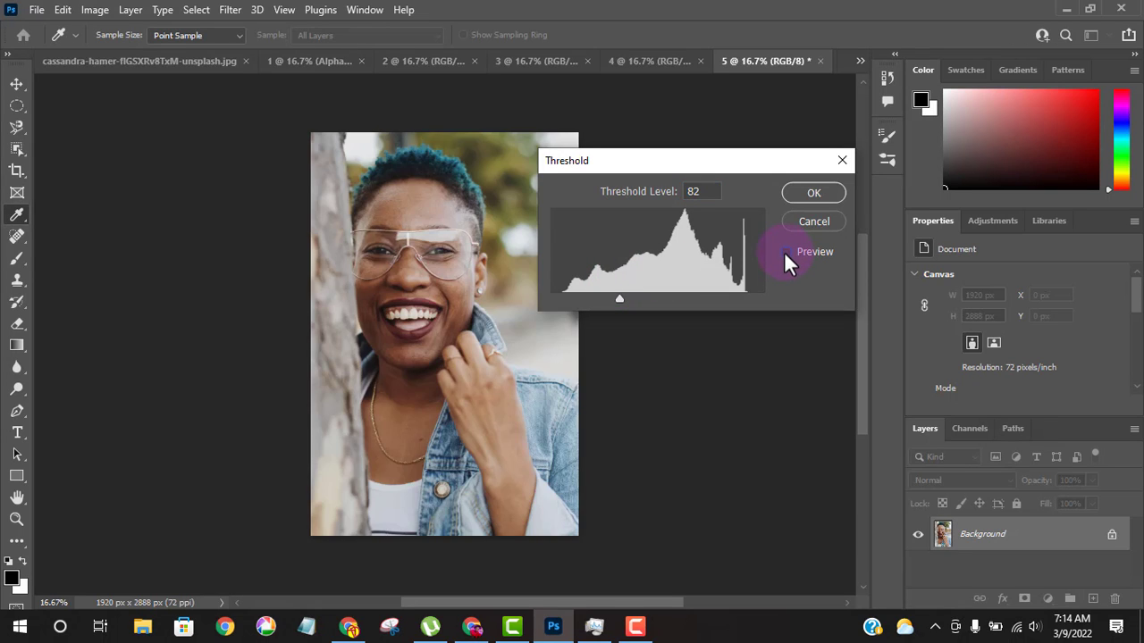
click(787, 253)
click(802, 225)
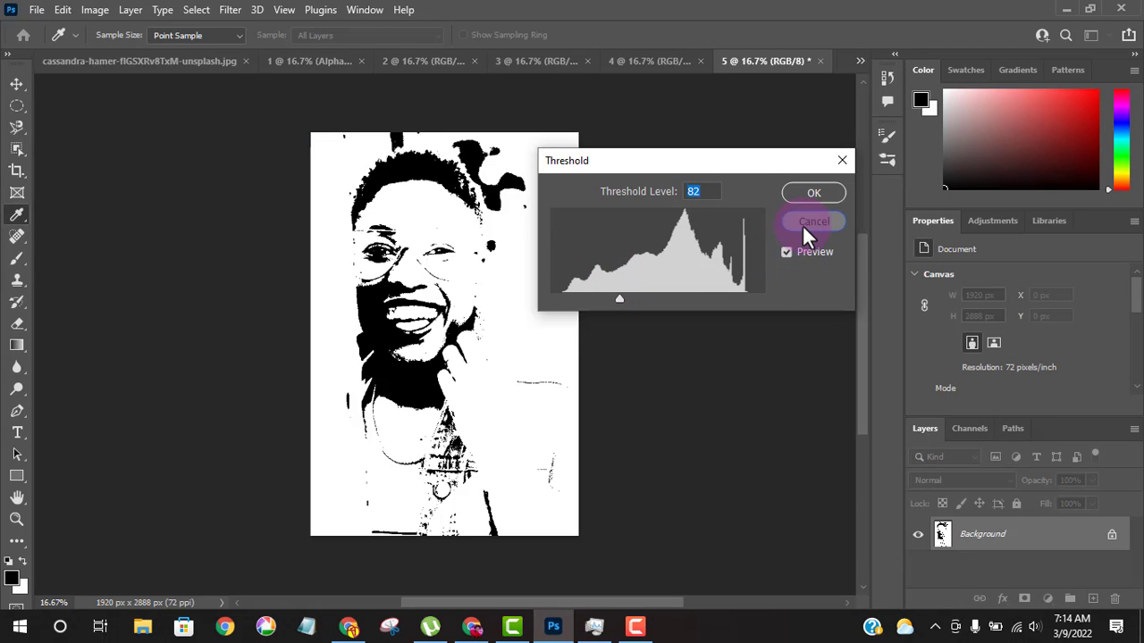
- Start a Gradient Map adjustment on document 5 and move its dialog clear of the portrait's face
click(87, 10)
key(Down)
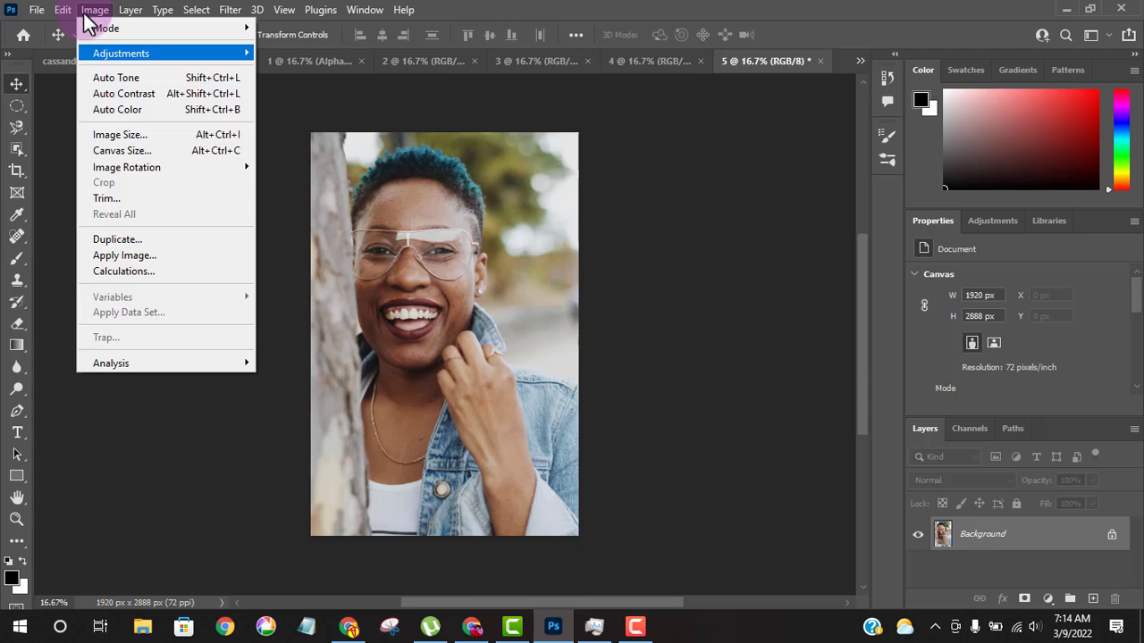
key(Right)
key(Down)
key(Down)
key(Down)
key(Down)
key(Down)
key(Down)
key(Down)
key(Down)
key(Down)
key(Down)
key(Down)
key(Down)
key(Down)
key(Down)
key(Down)
key(Down)
key(Down)
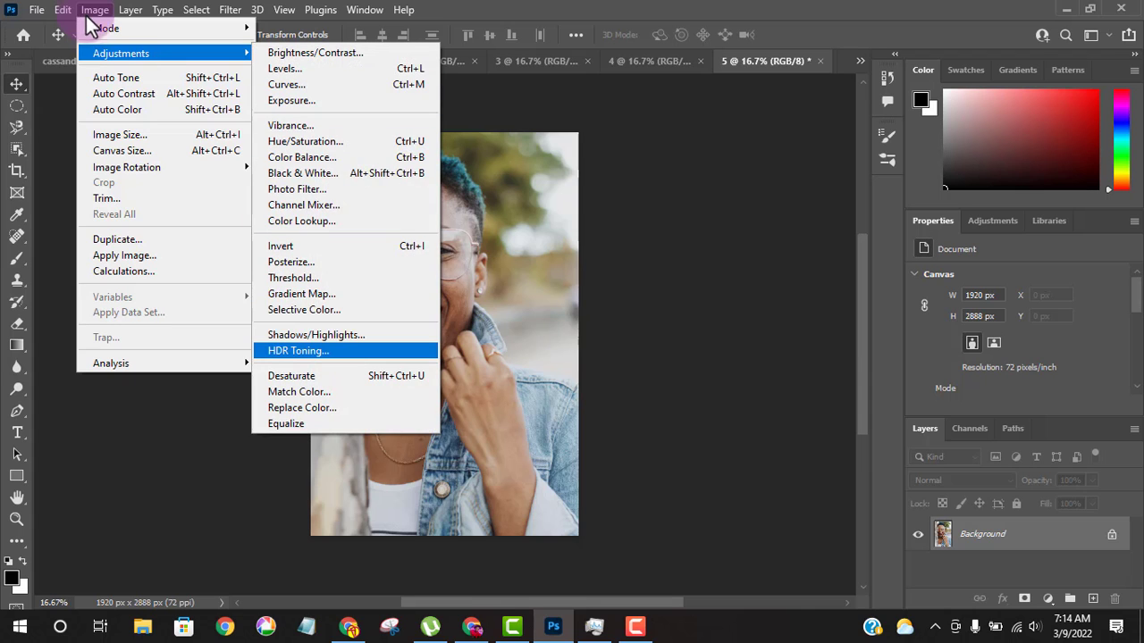
key(Up)
click(351, 297)
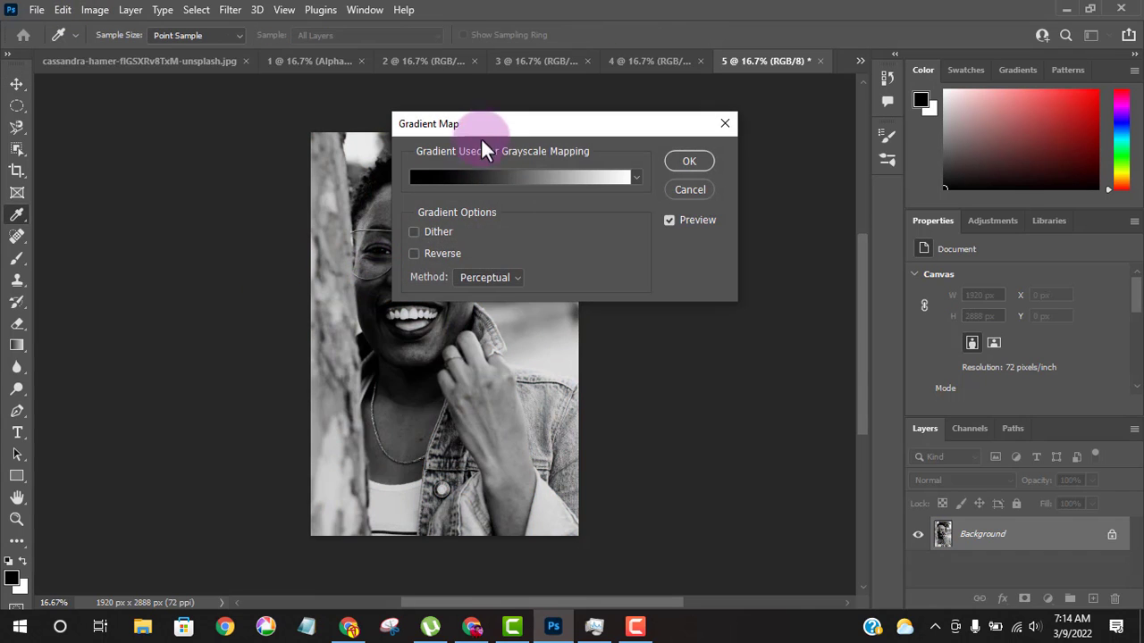
drag(500, 130, 660, 138)
- Try a cyan-to-magenta gradient from the Purples group as document 5's Gradient Map, and cancel the adjustment
click(775, 186)
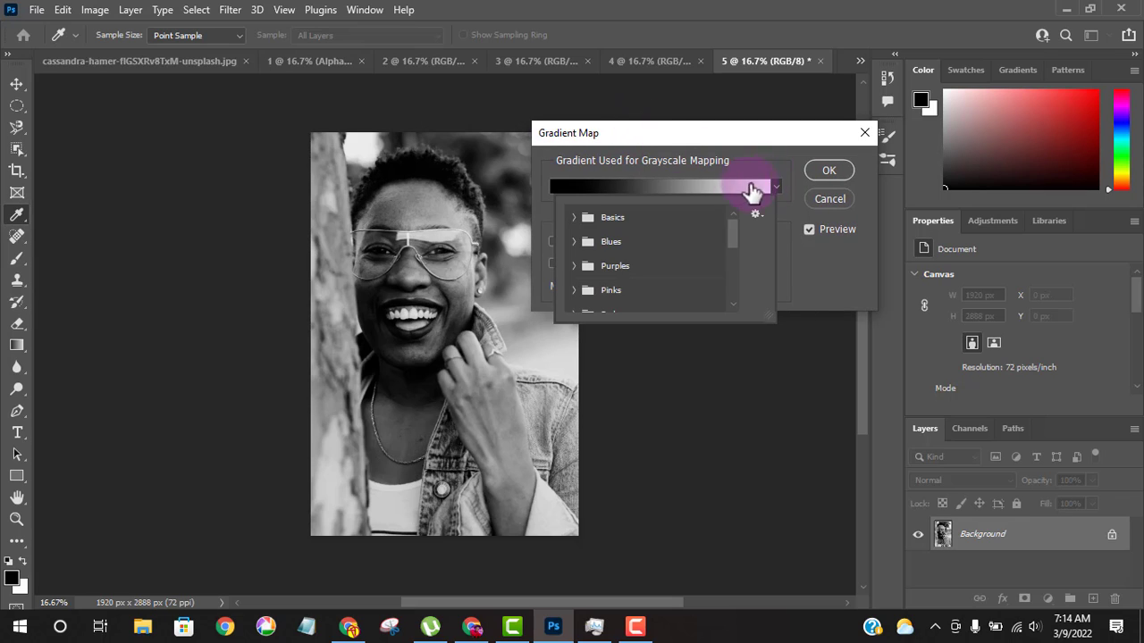
click(573, 218)
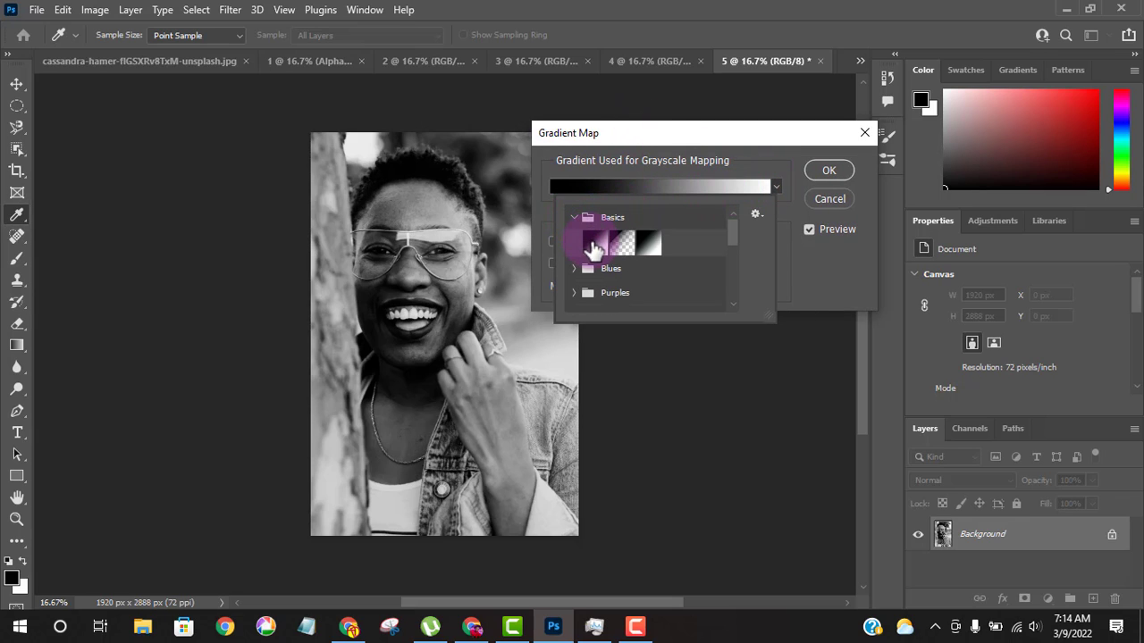
click(594, 247)
click(574, 224)
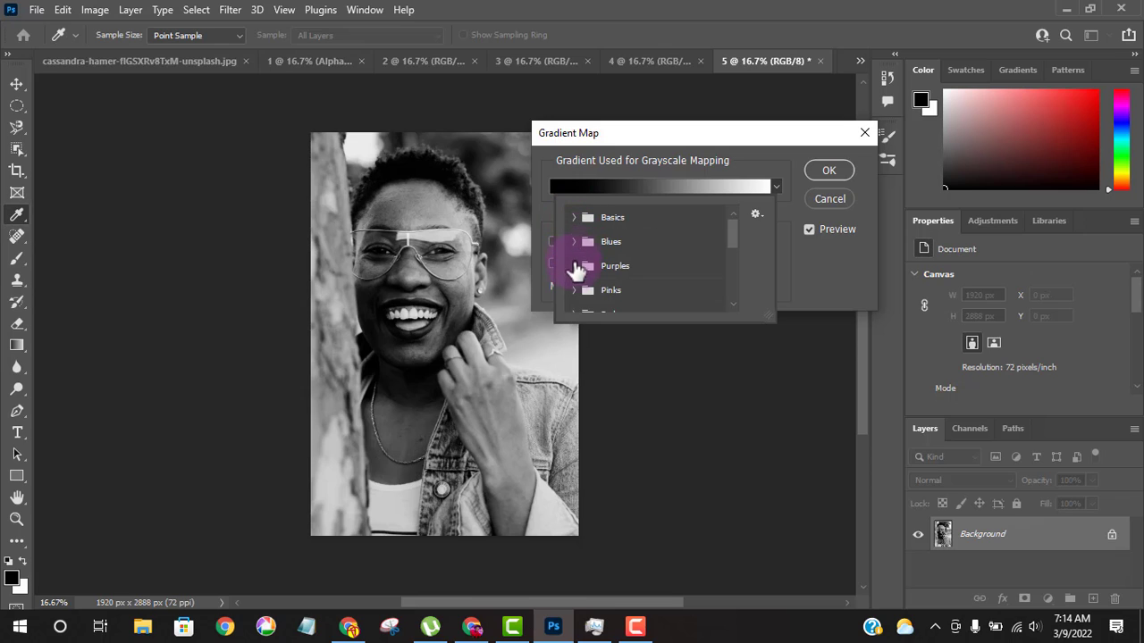
click(585, 256)
click(623, 293)
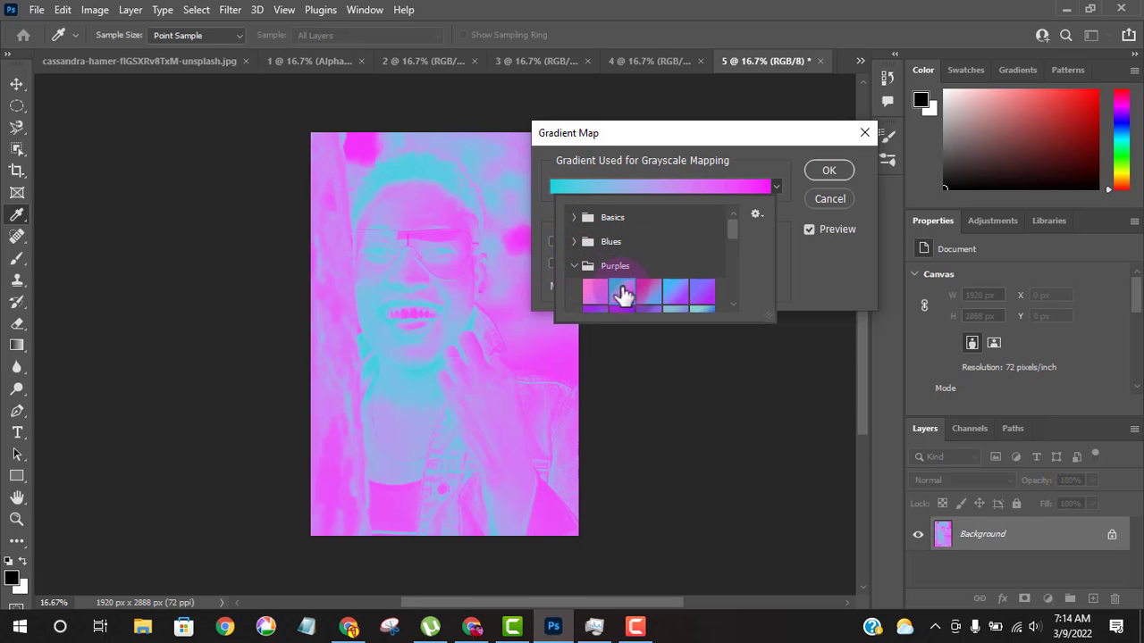
click(761, 142)
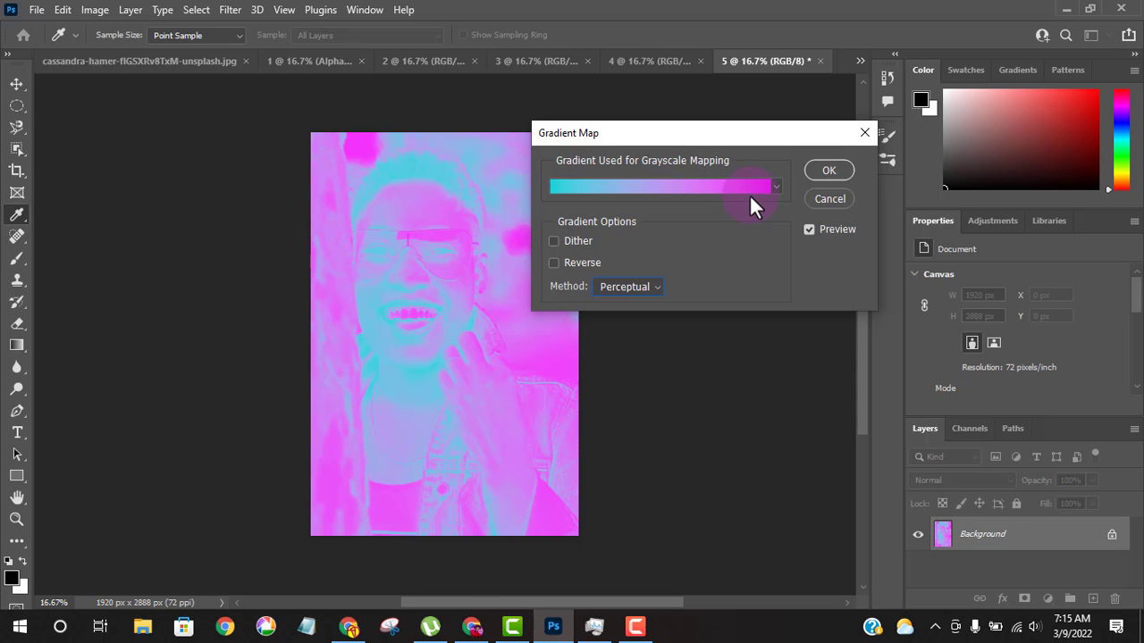
click(820, 200)
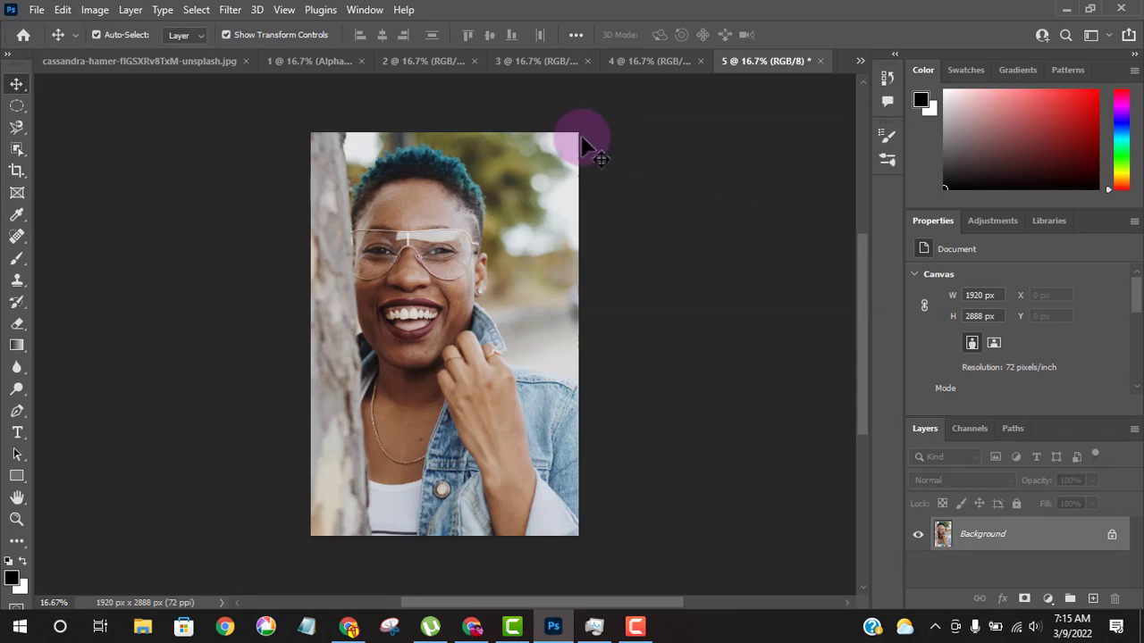
- Try Selective Color on document 5's Reds with cyan -7, magenta +100, yellow +63 and black +21%, and cancel
click(99, 13)
mouse_move(101, 45)
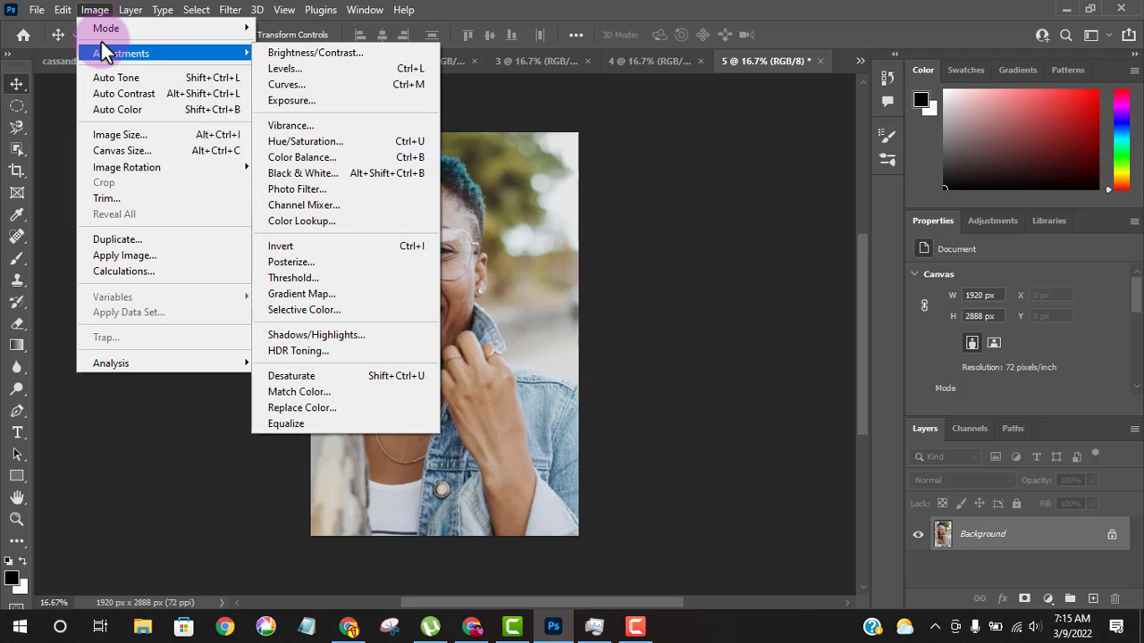
key(Down)
key(Down)
key(Down)
key(Down)
key(Down)
key(Down)
key(Down)
key(Down)
key(Down)
key(Down)
key(Down)
key(Down)
key(Down)
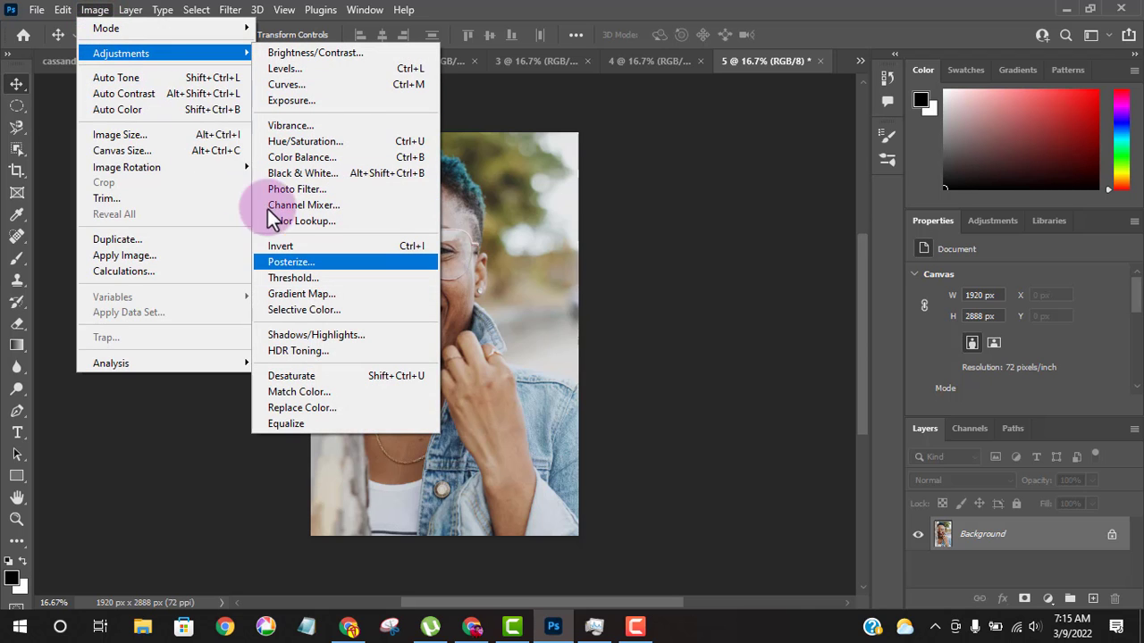
click(367, 309)
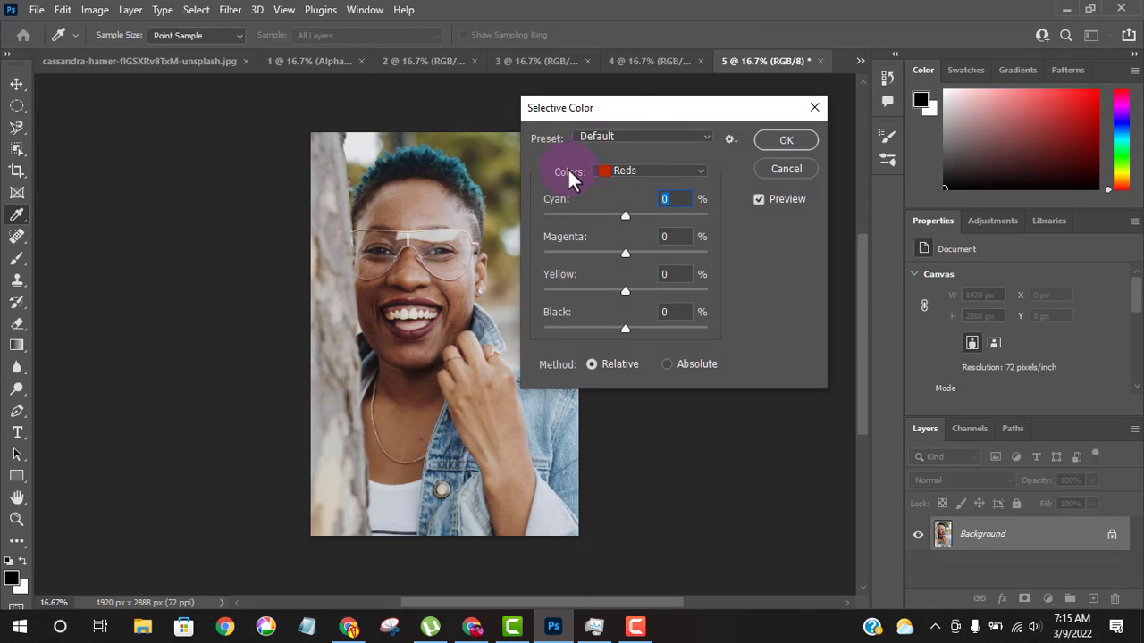
drag(642, 116, 673, 113)
click(683, 143)
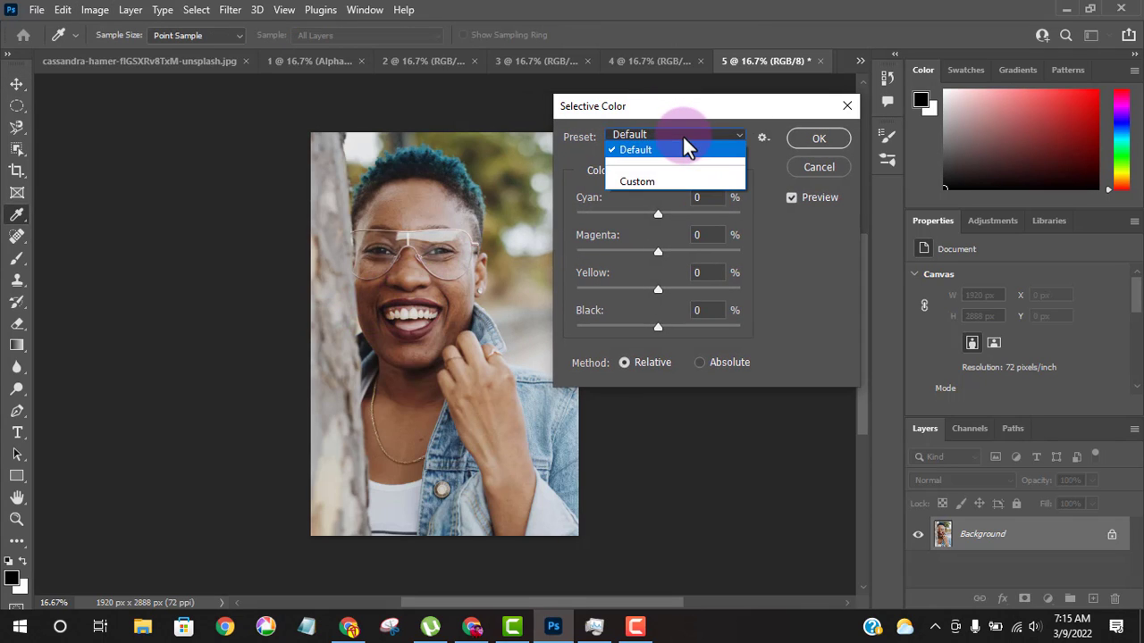
click(684, 146)
drag(657, 215, 741, 266)
drag(658, 291, 679, 334)
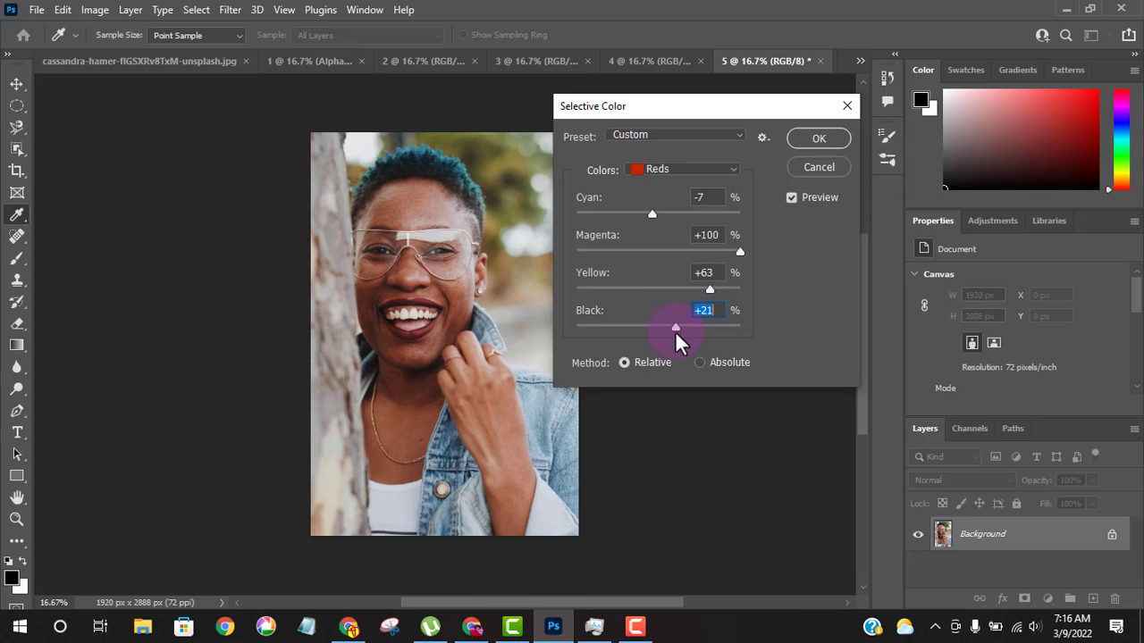
click(798, 162)
- Try Shadows/Highlights on document 5 with shadows at 51% and highlights at 69%, and cancel the adjustment
key(alt+i)
key(j)
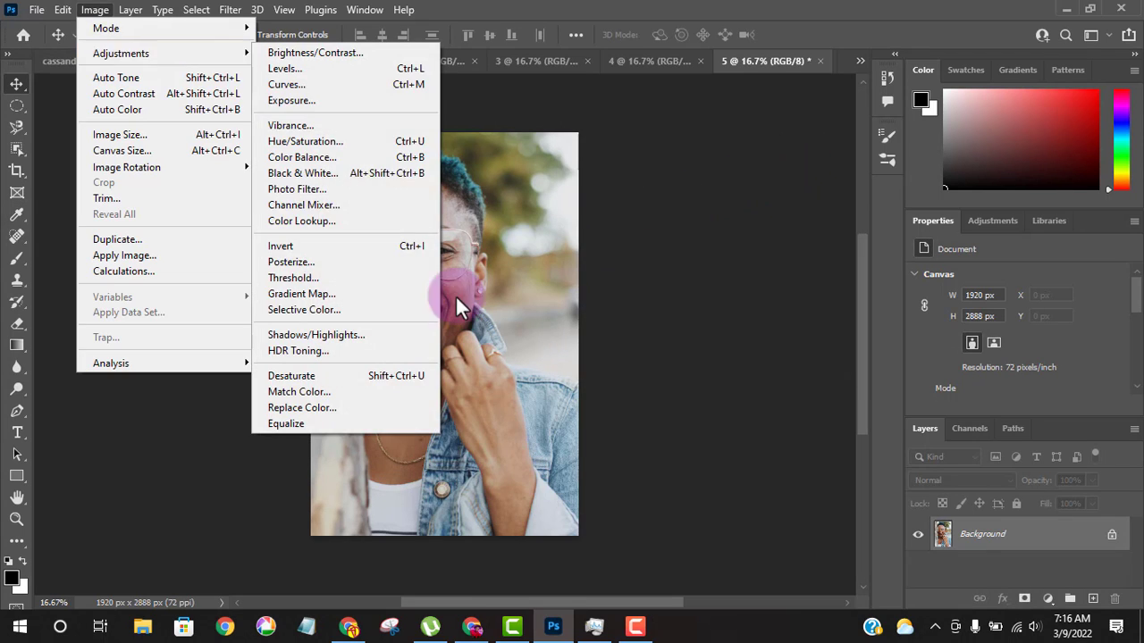
click(361, 341)
mouse_move(686, 185)
mouse_down()
mouse_move(745, 197)
mouse_move(636, 189)
mouse_move(701, 191)
mouse_up()
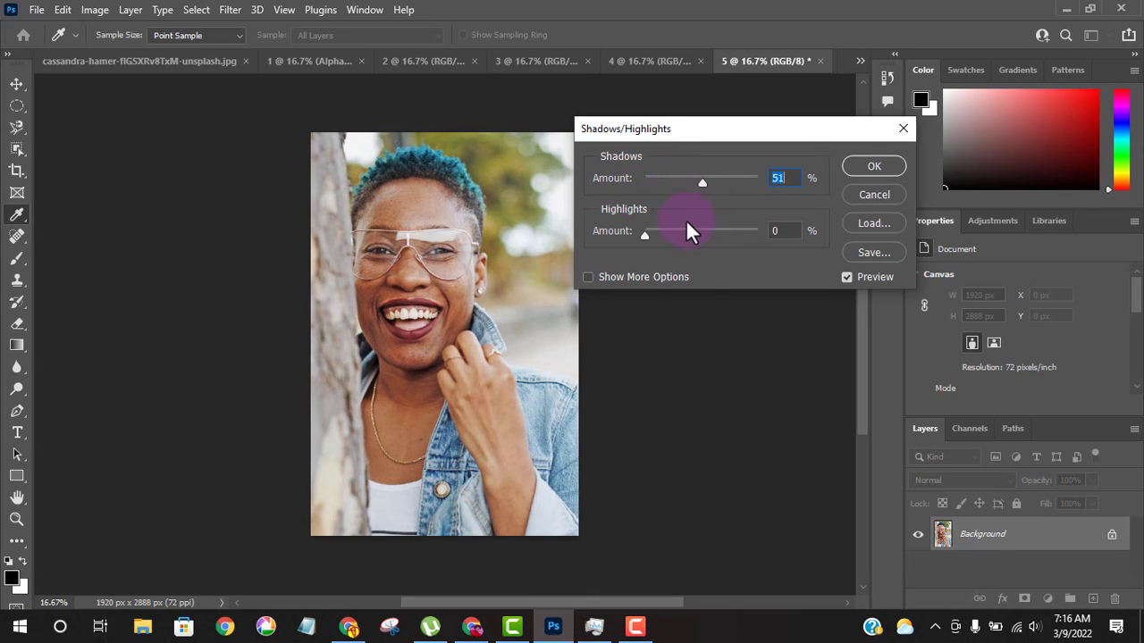
drag(686, 231, 722, 238)
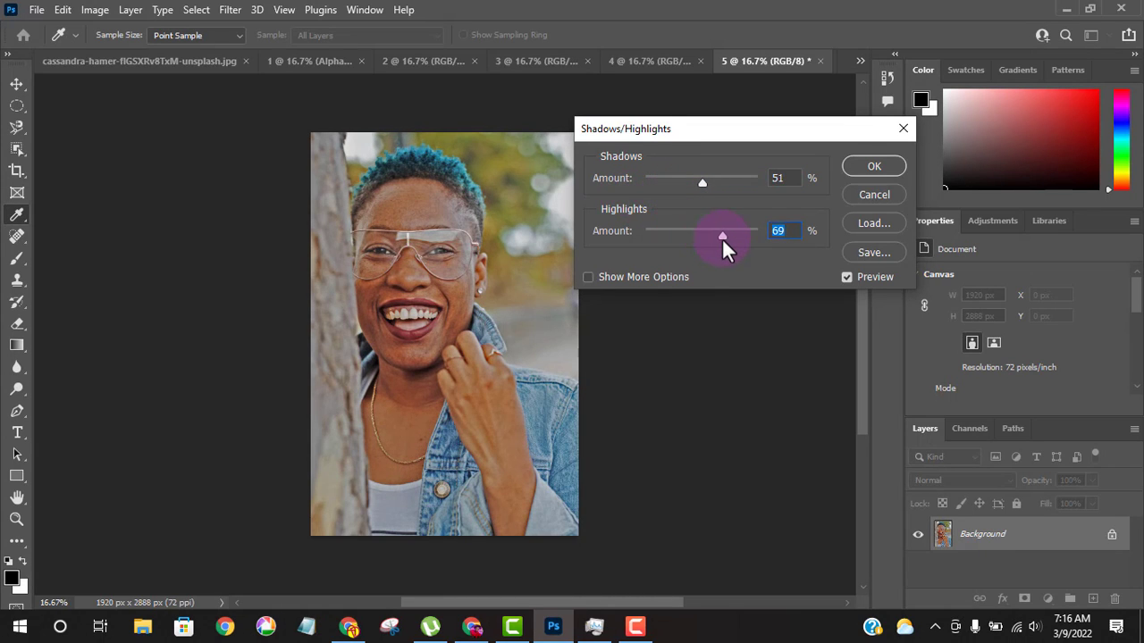
click(872, 195)
key(v)
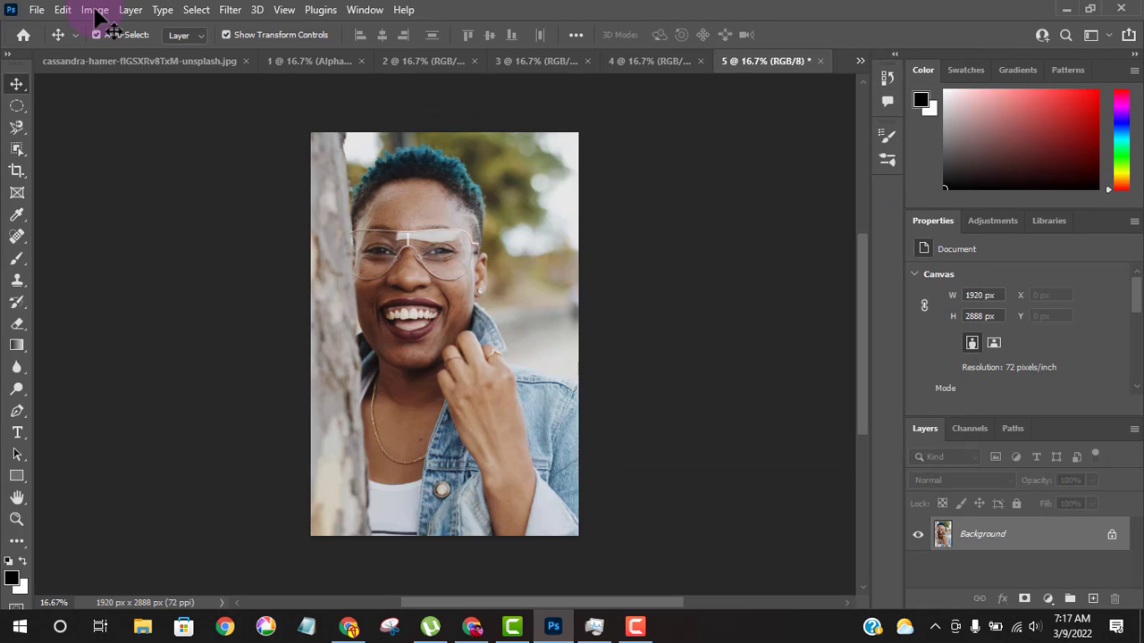
- Duplicate document 5 as a new document named 6 and return to document 5
click(97, 10)
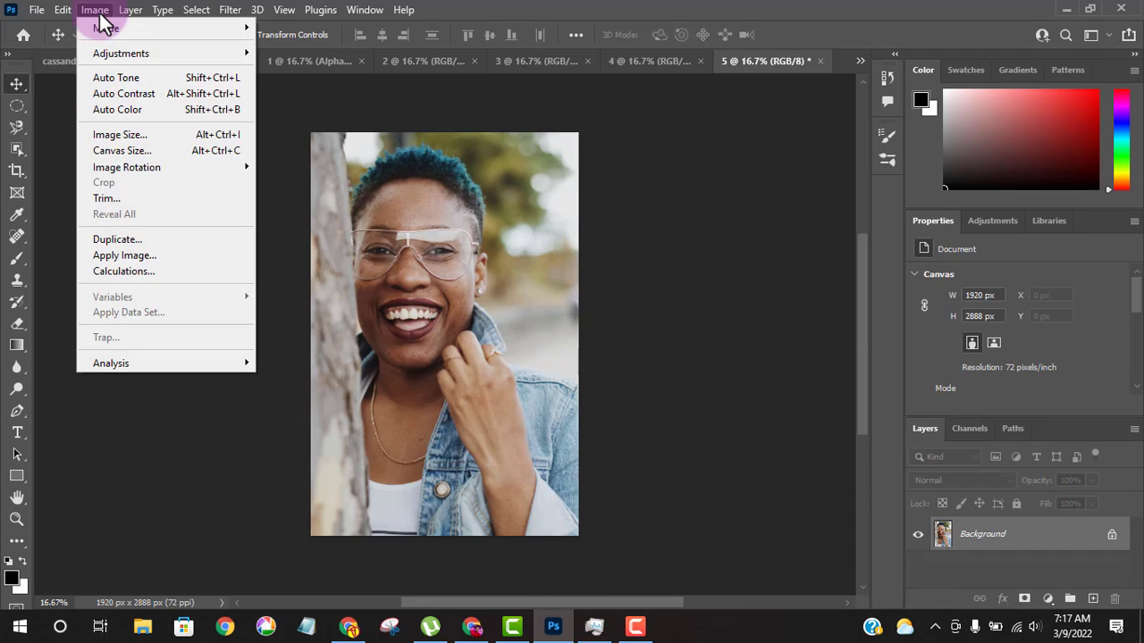
click(130, 240)
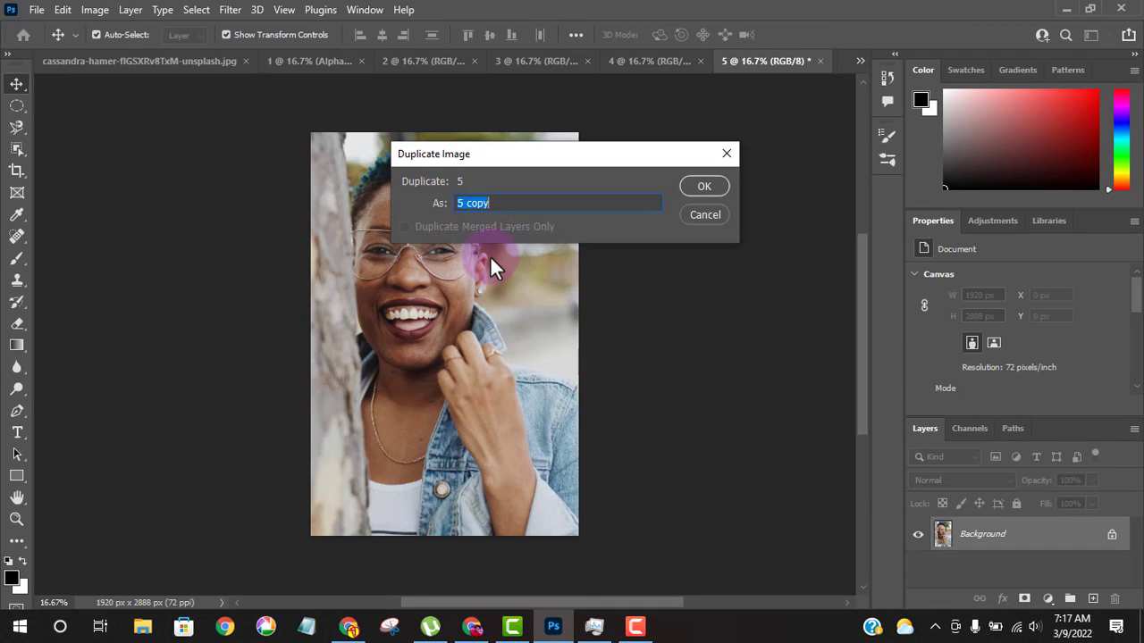
text(6)
click(684, 186)
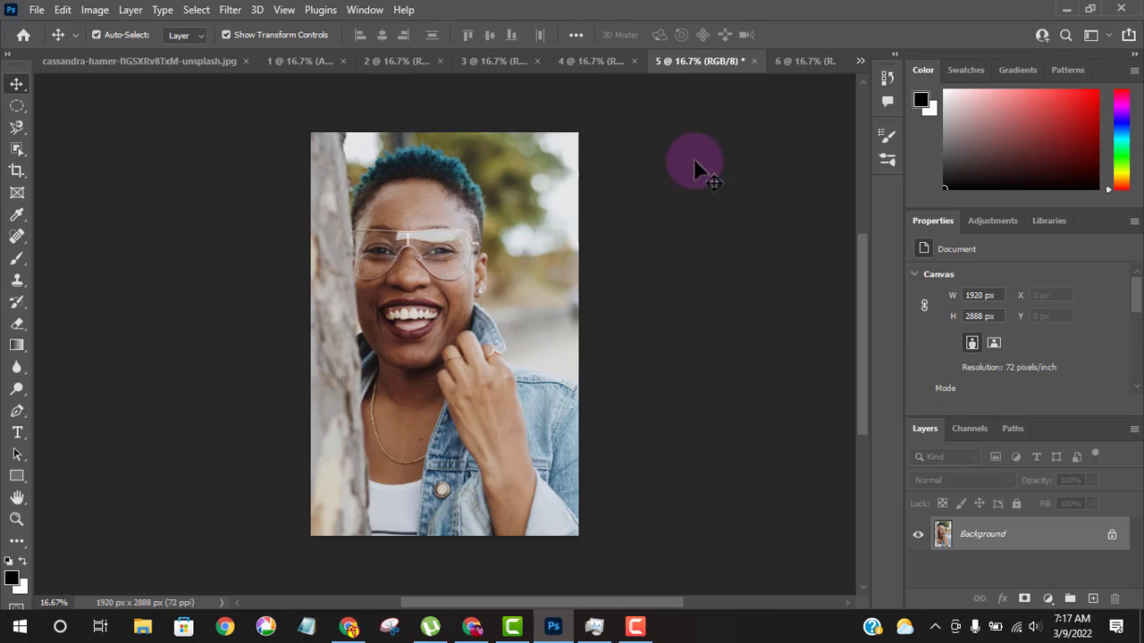
click(680, 62)
- Start an HDR Toning adjustment on document 5 and choose the Monochromatic Artistic preset
click(95, 10)
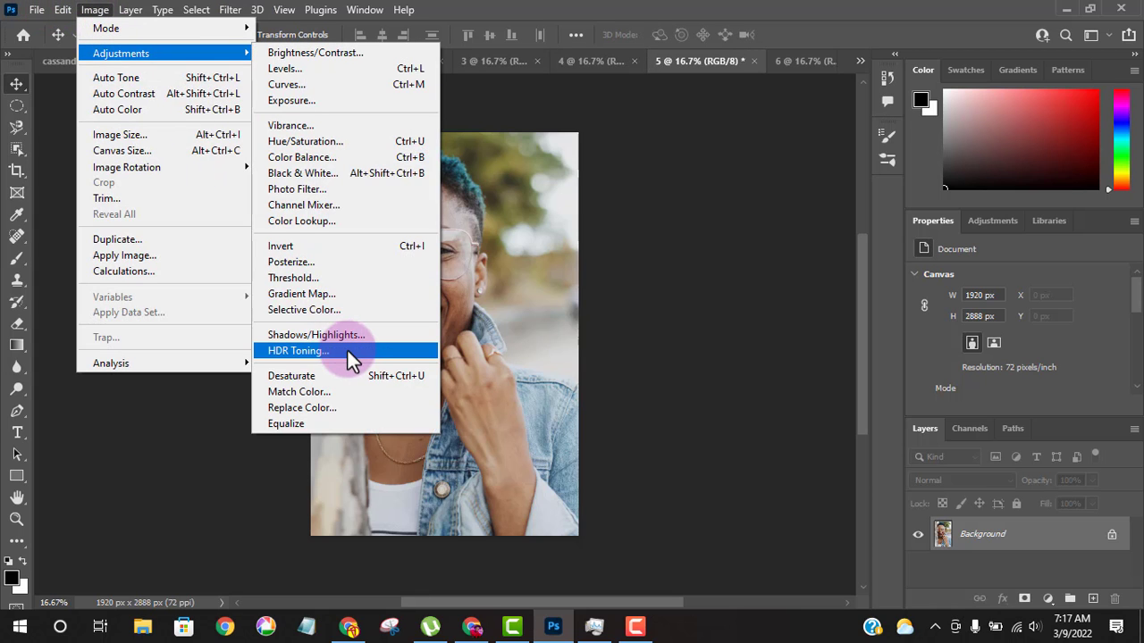
click(348, 351)
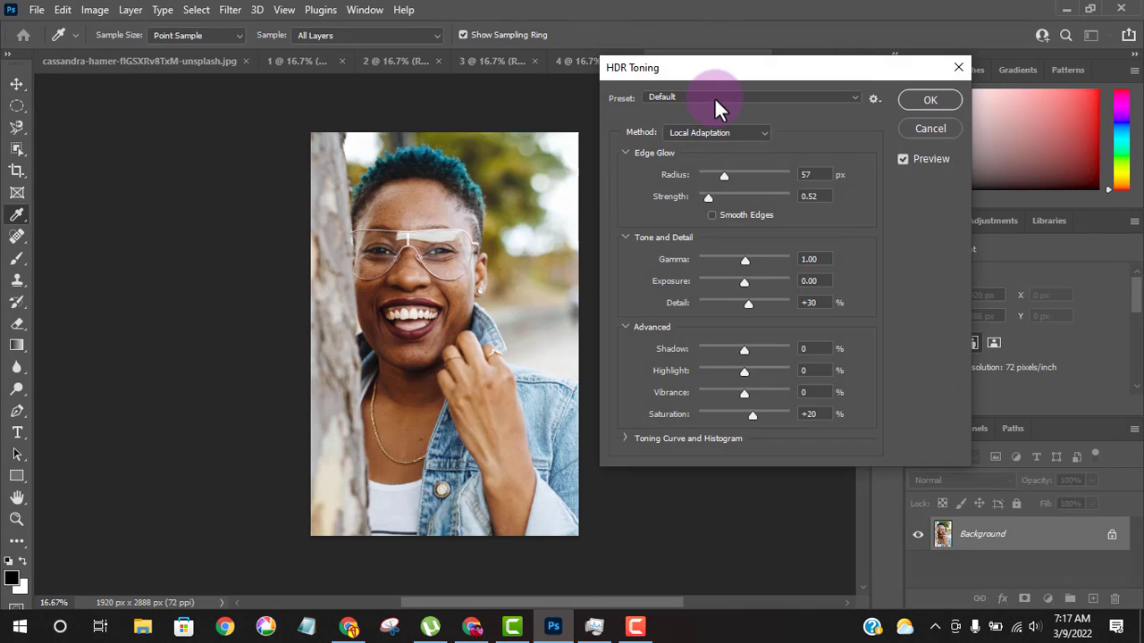
click(715, 99)
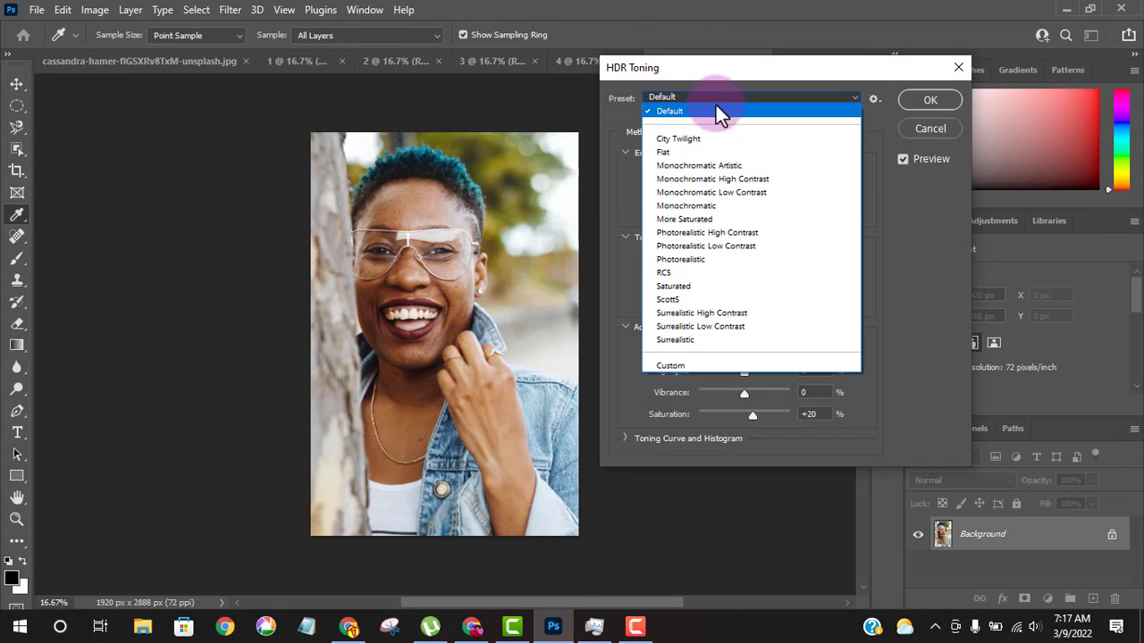
click(725, 166)
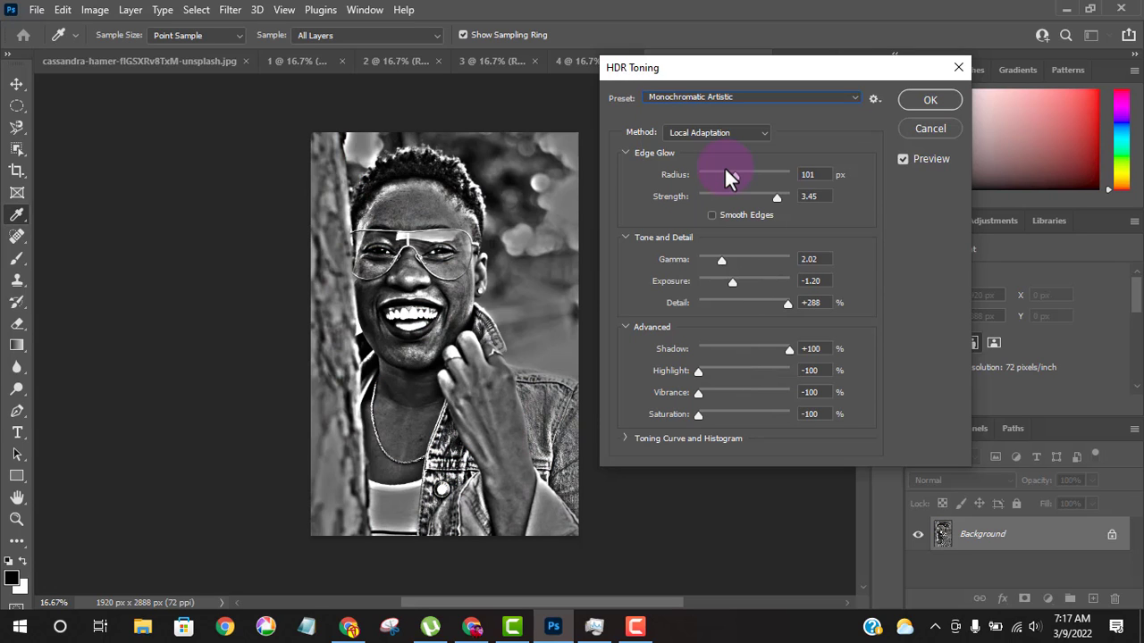
- Try custom HDR tone and detail values of gamma 1.72, exposure -0.60 and detail +223%
mouse_move(721, 260)
mouse_down()
mouse_move(747, 260)
mouse_move(732, 265)
mouse_up()
drag(733, 281, 777, 300)
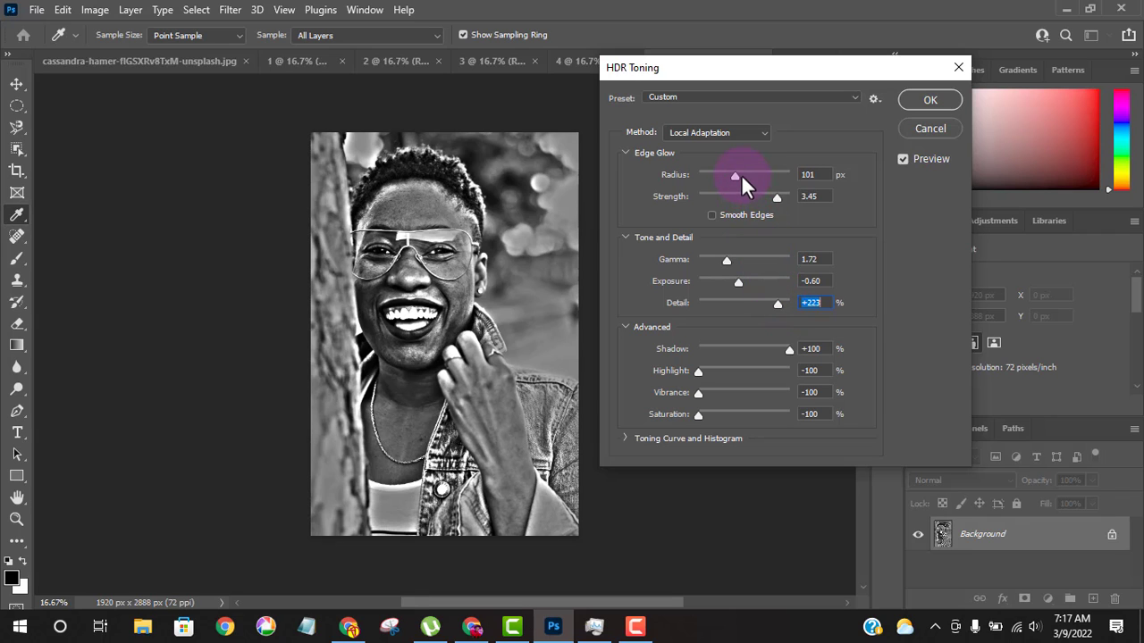
mouse_move(741, 174)
mouse_down()
mouse_move(751, 173)
mouse_move(735, 176)
mouse_up()
- Try the HDR Toning presets Monochromatic High Contrast, Monochromatic Artistic and Surrealistic Low Contrast on the portrait
click(691, 96)
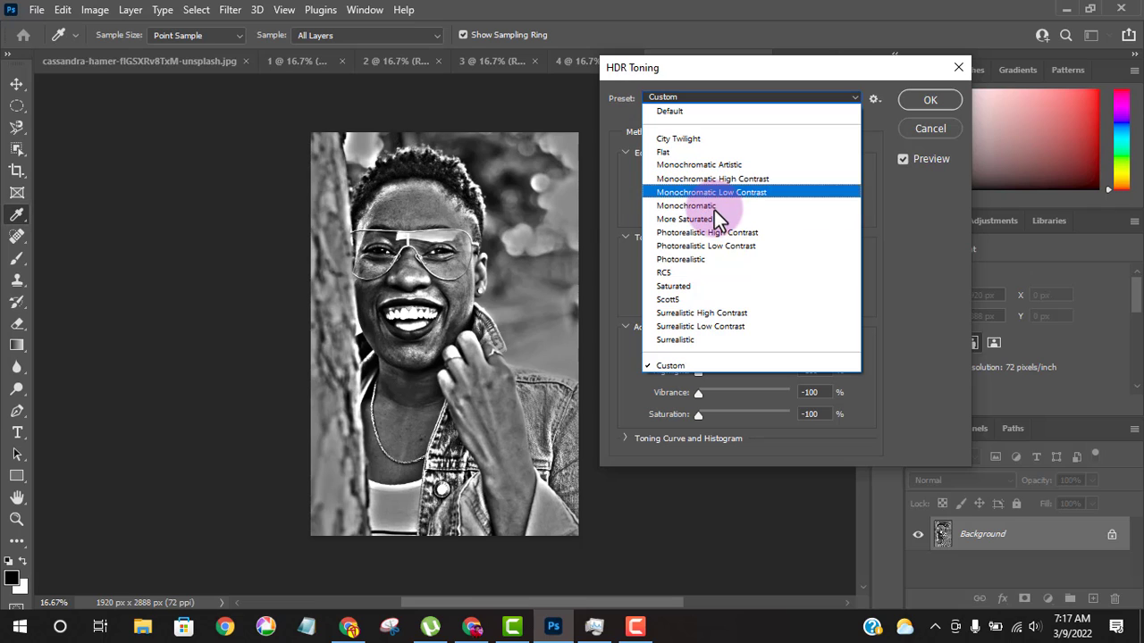
click(702, 179)
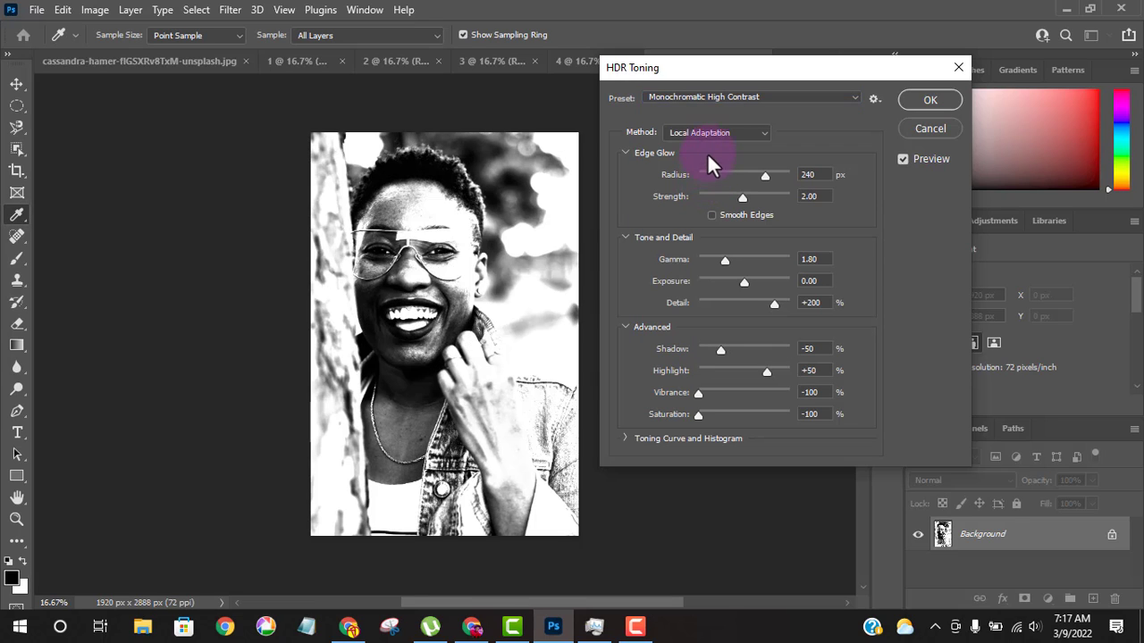
click(718, 100)
click(718, 158)
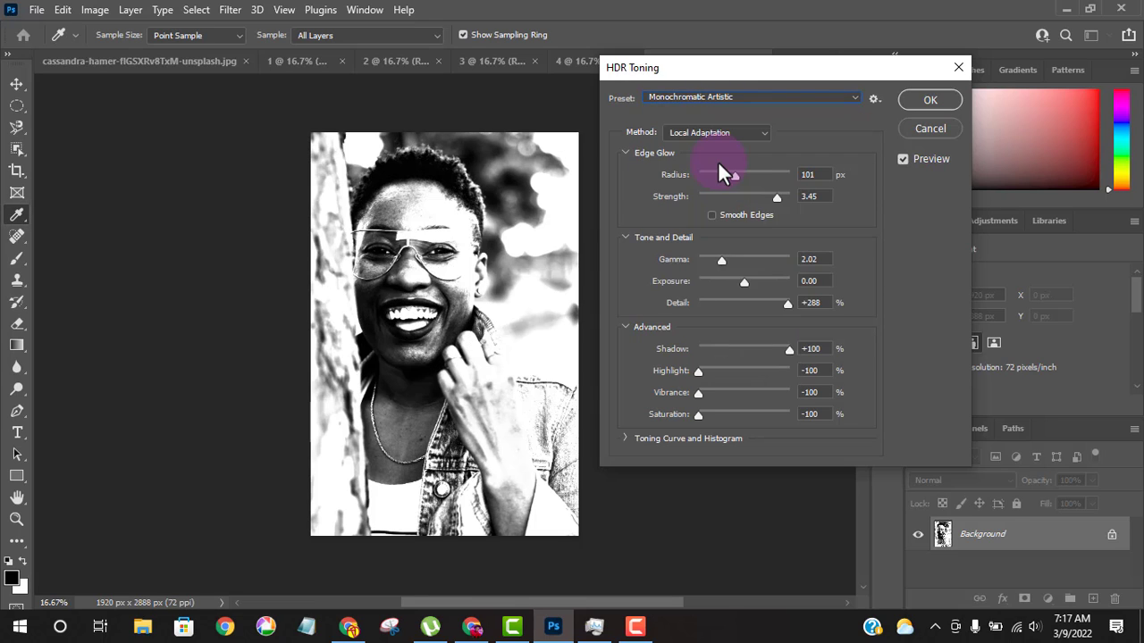
click(720, 100)
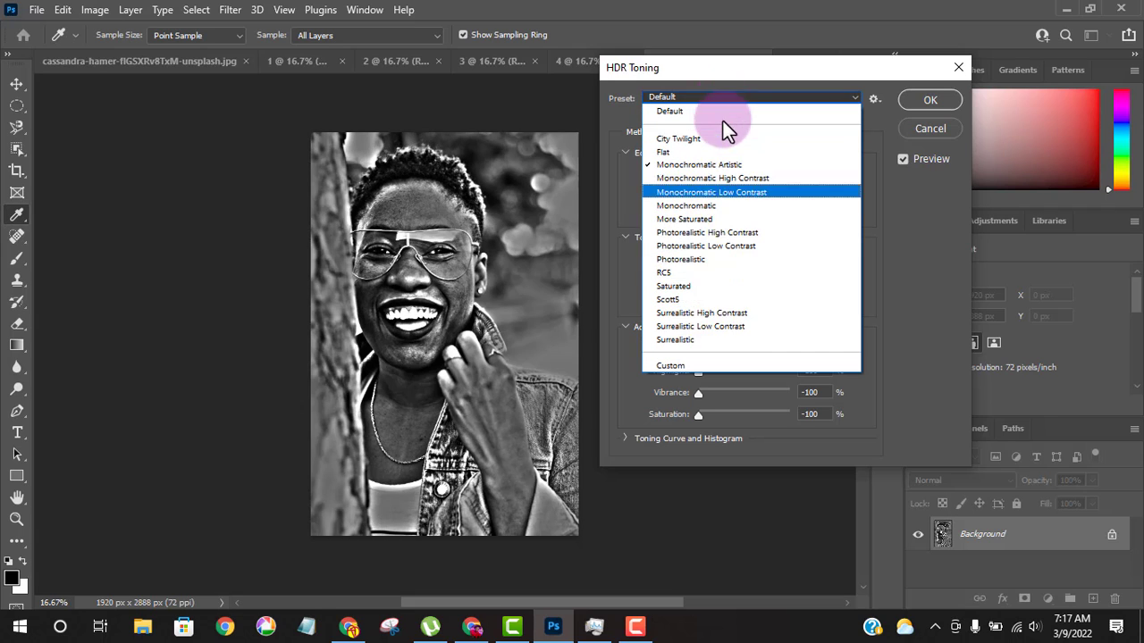
click(743, 327)
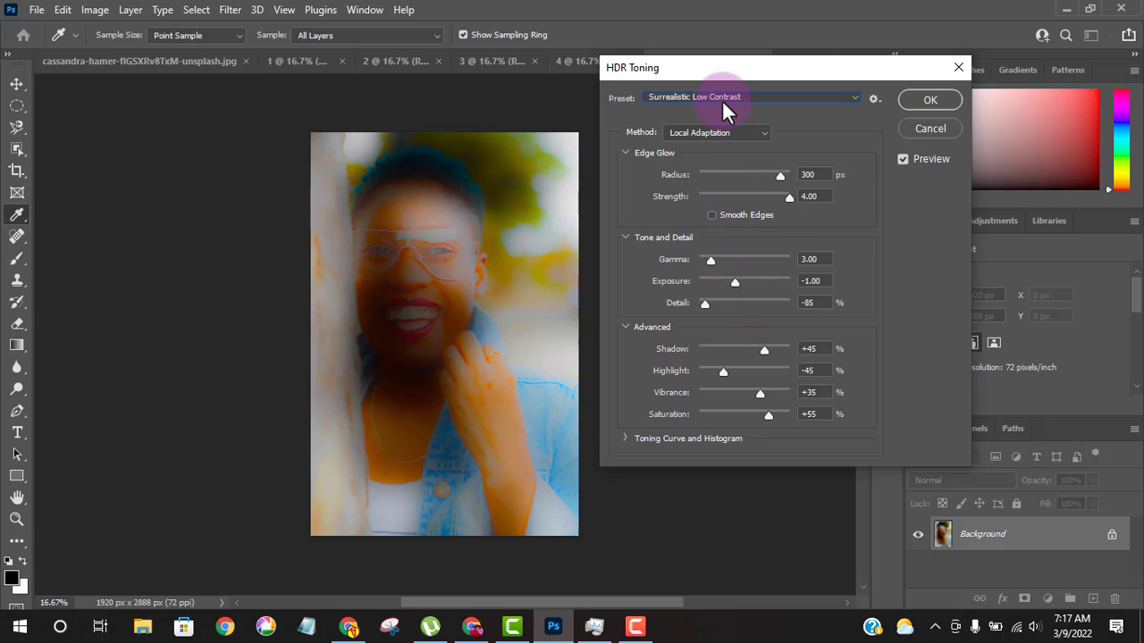
- Apply HDR Toning to document 5 with the Monochromatic Artistic preset and the highlight set to -23%
click(721, 100)
click(728, 160)
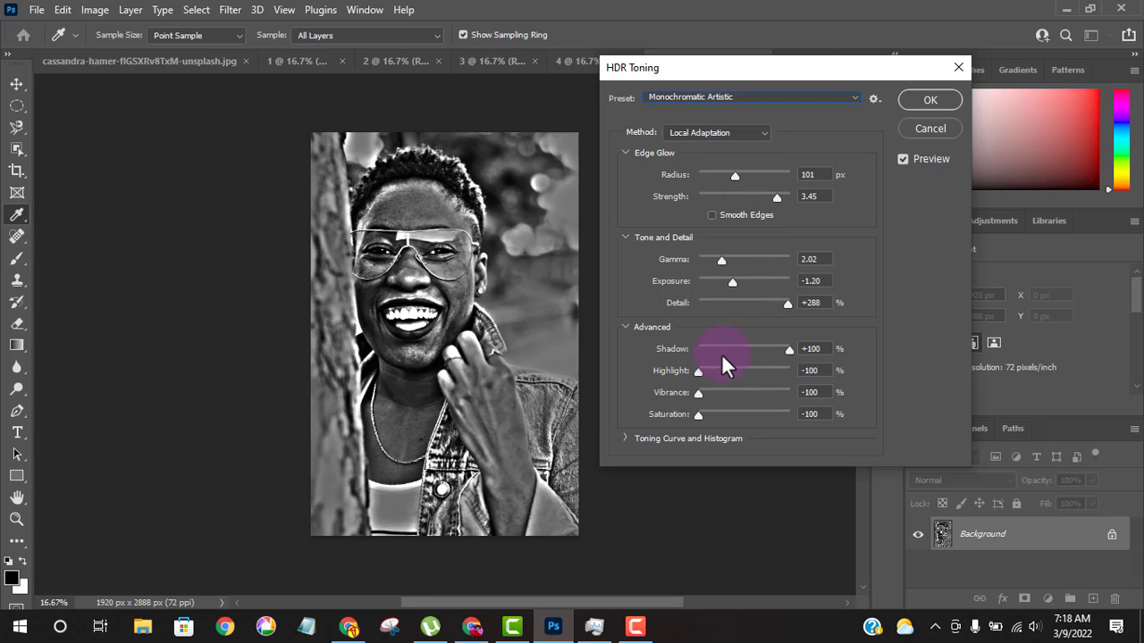
drag(705, 373, 734, 374)
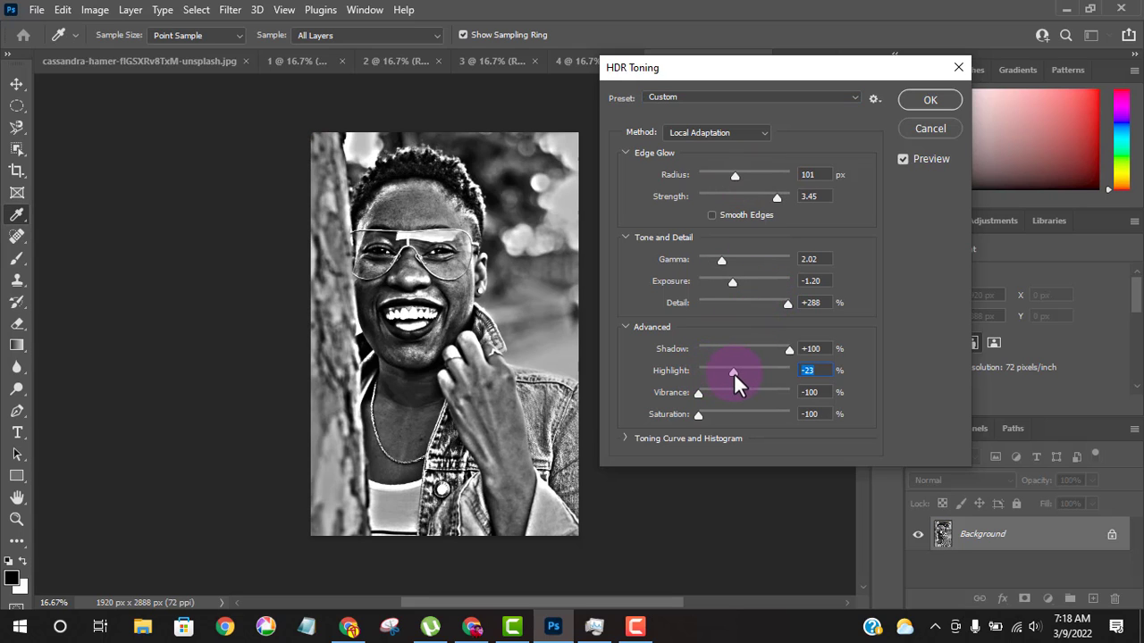
click(926, 101)
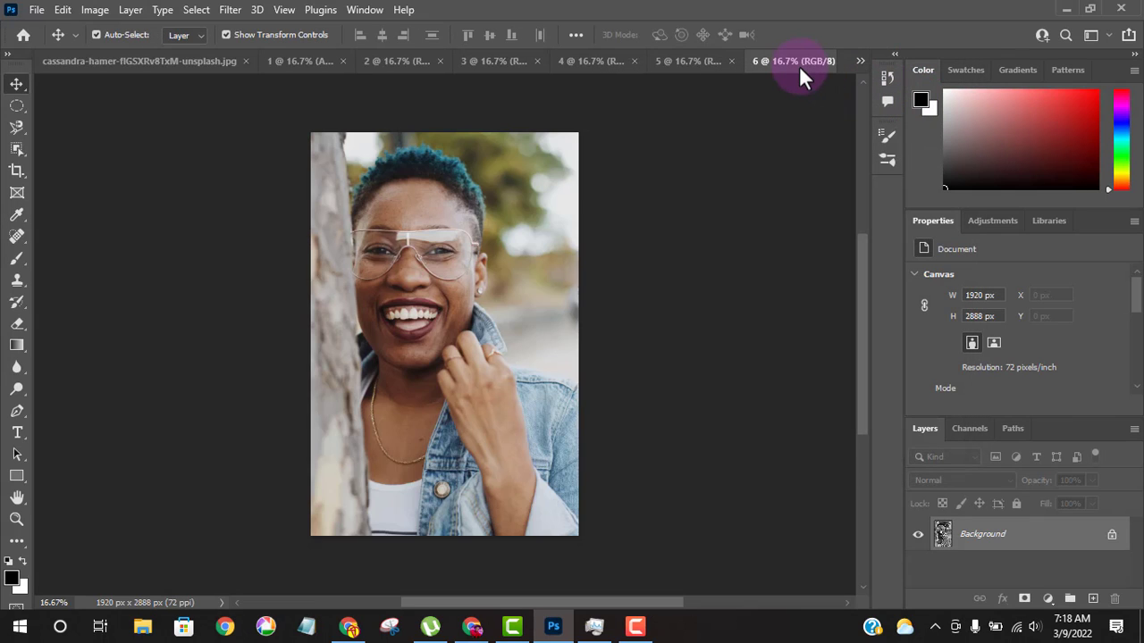
- Duplicate document 6 as another document named 6 and switch back to document 5
click(799, 62)
click(95, 10)
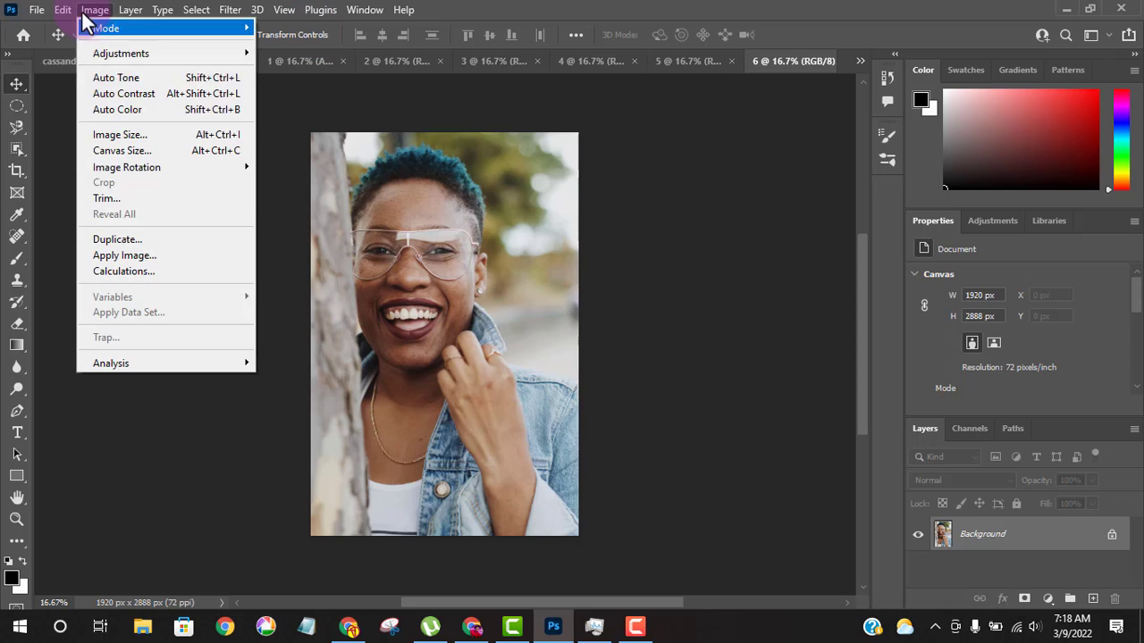
click(140, 237)
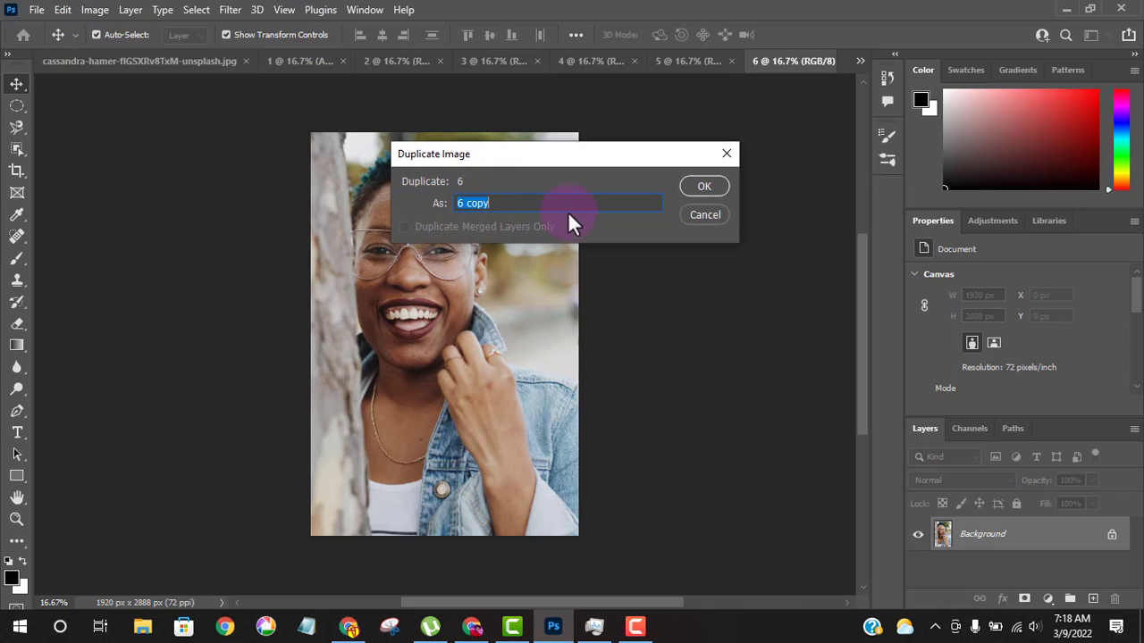
text(7)
click(704, 188)
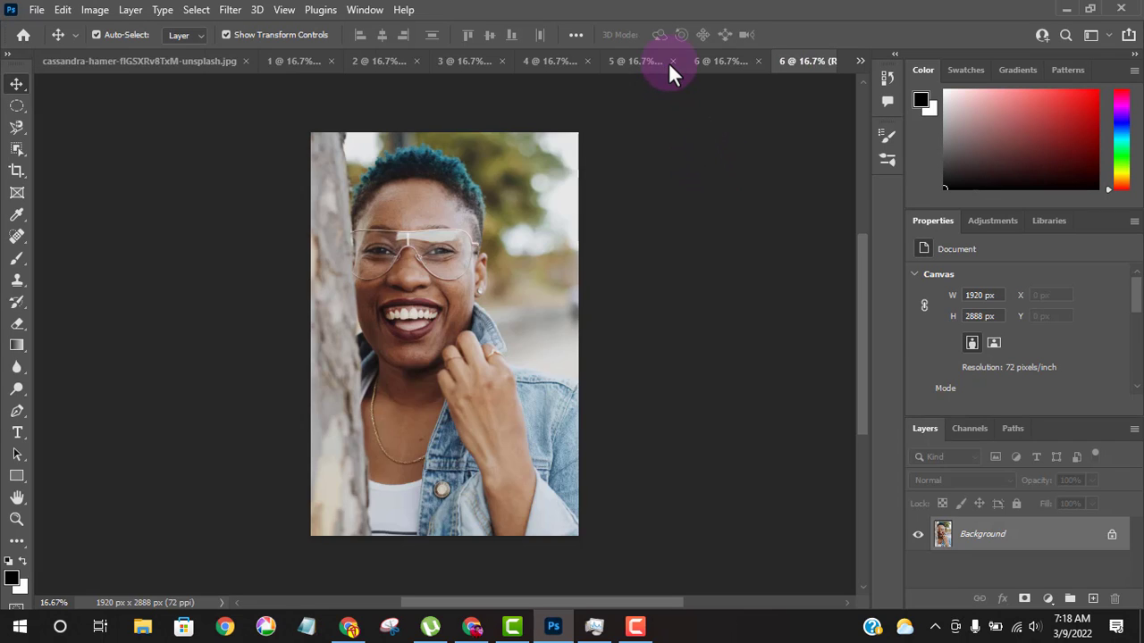
click(655, 62)
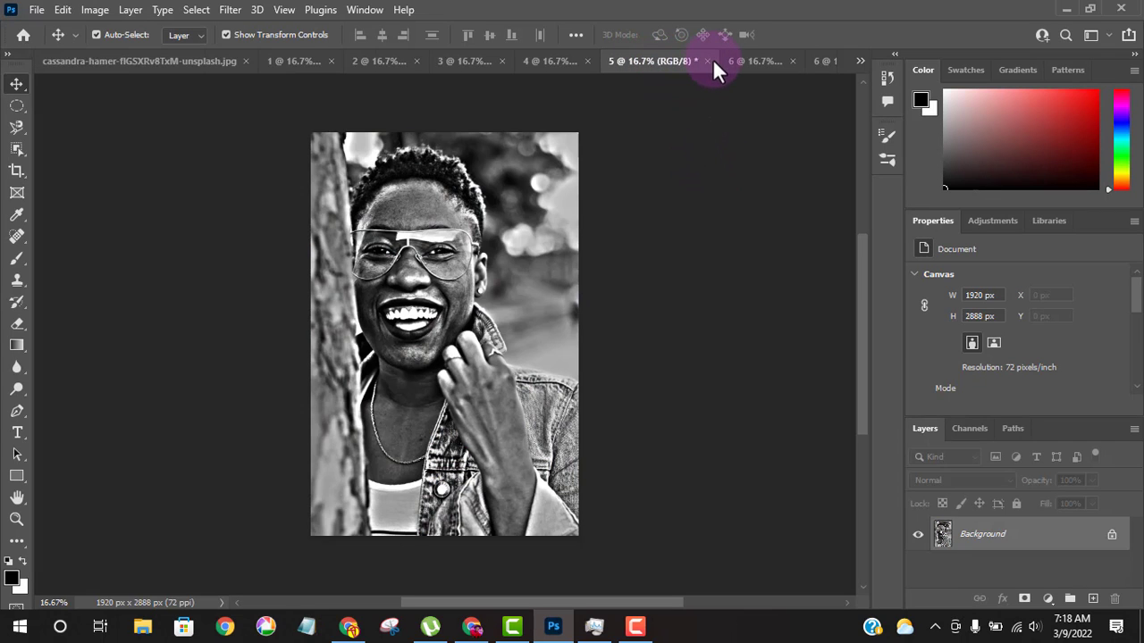
- Try desaturating the portrait in the first document 6, and undo it
click(738, 59)
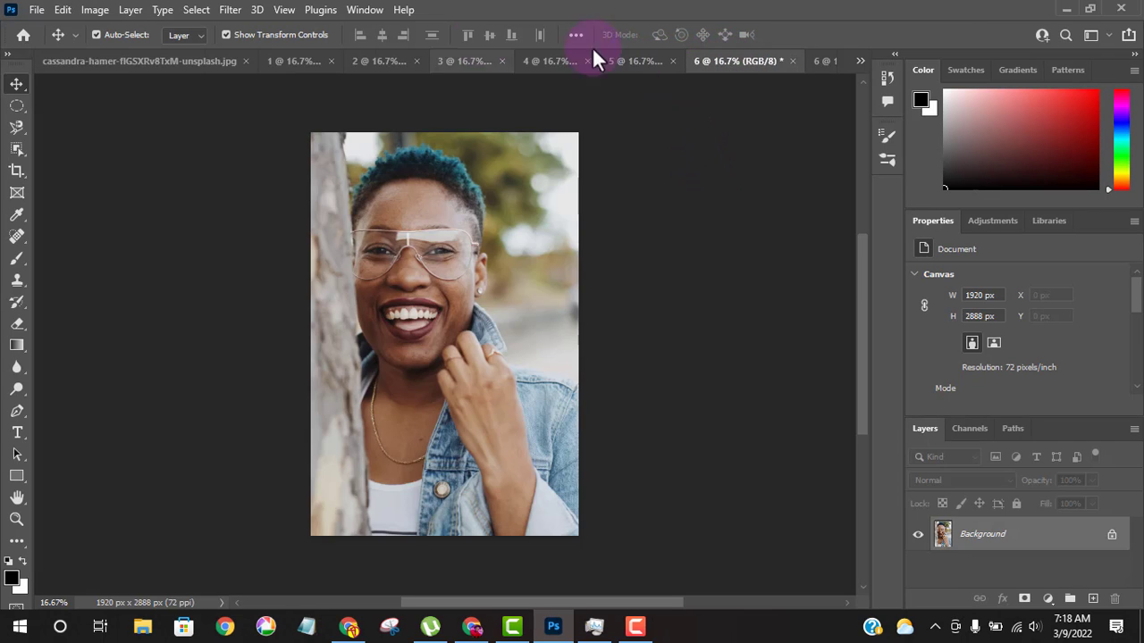
click(83, 9)
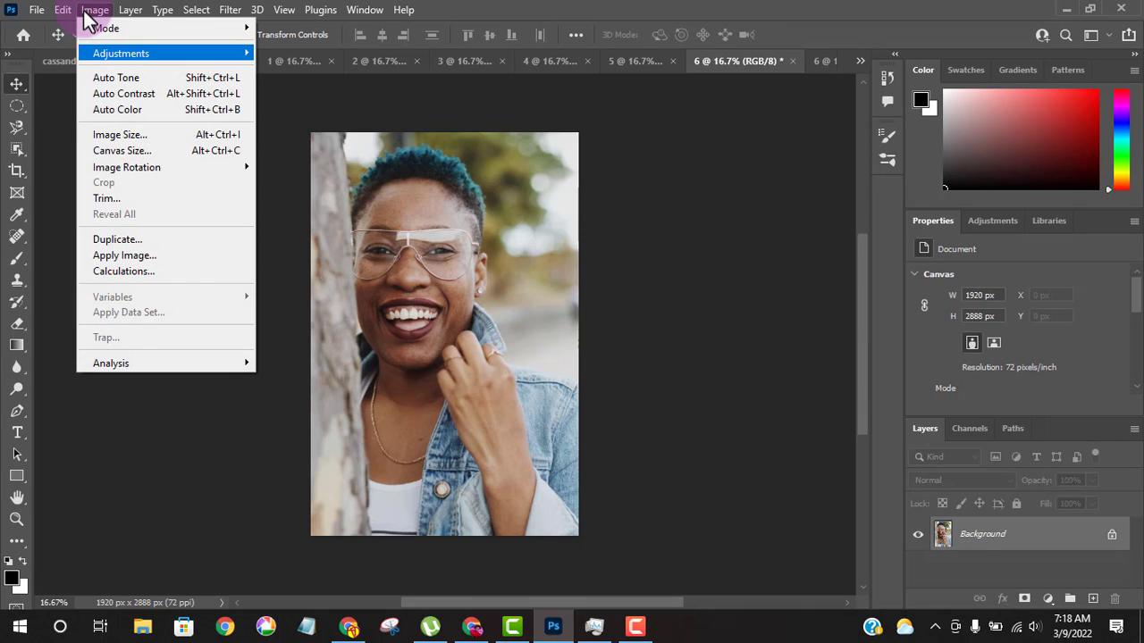
mouse_move(120, 52)
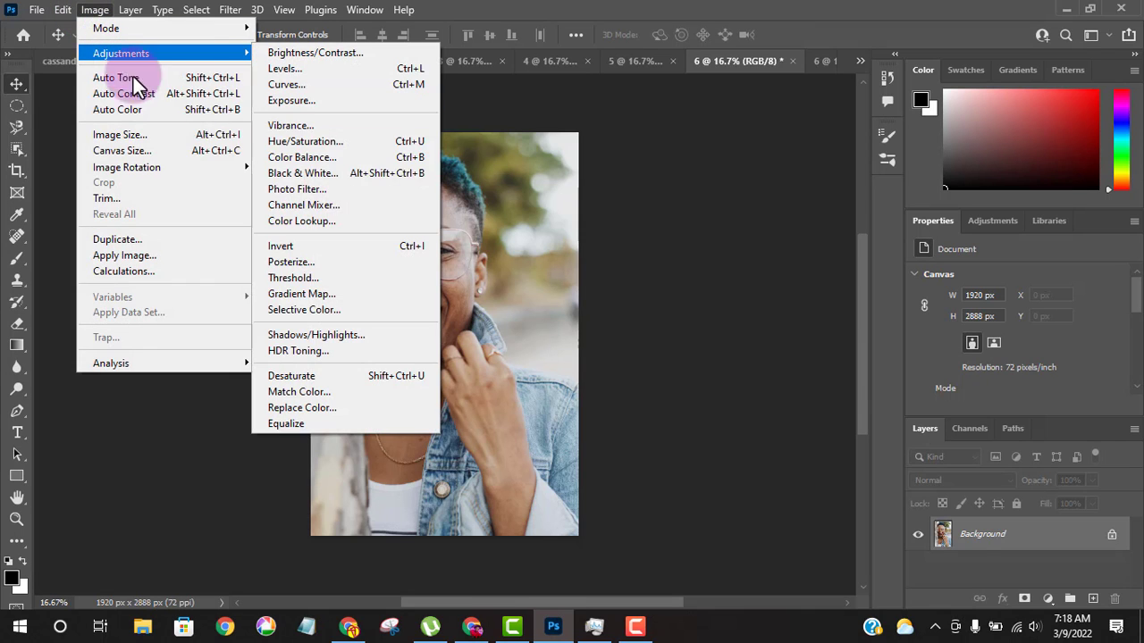
click(359, 377)
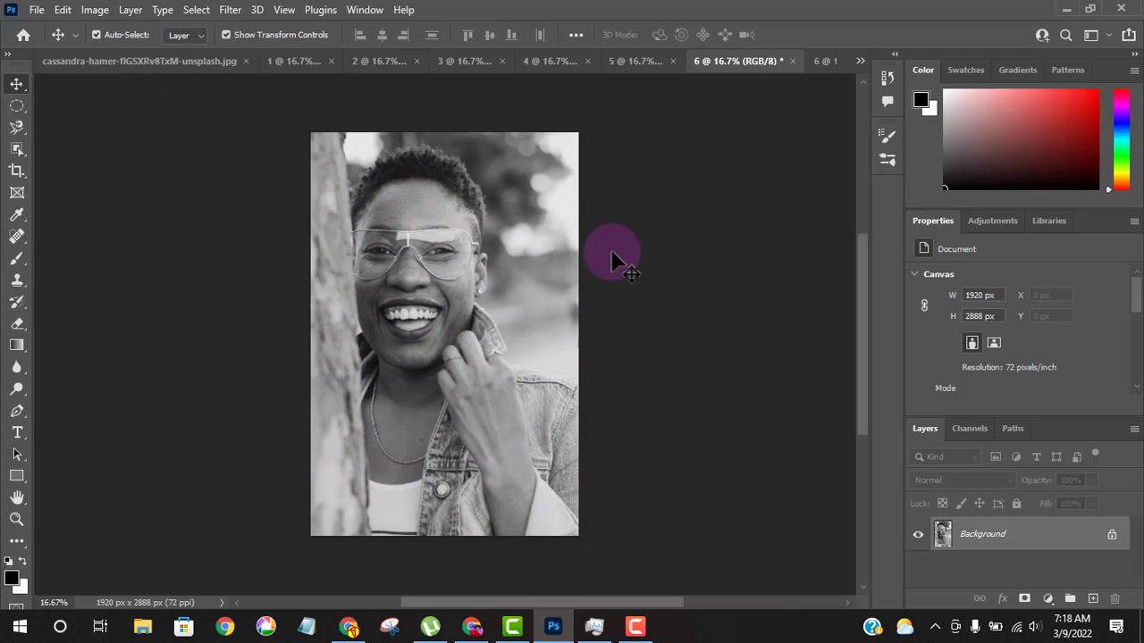
key(ctrl+z)
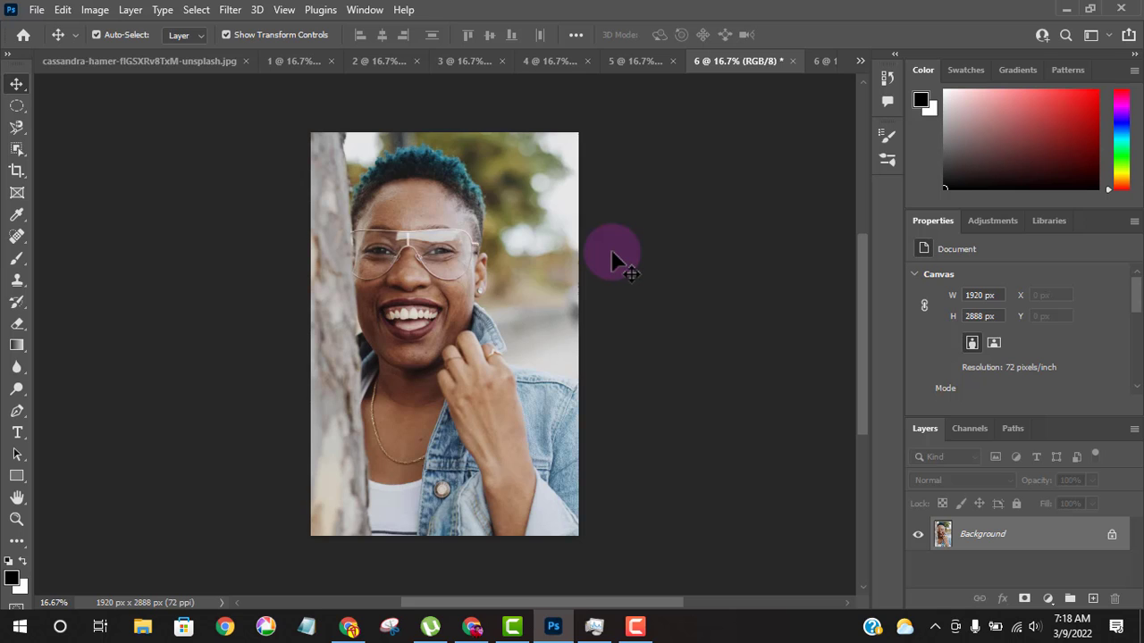
- View the Match Color options for document 6 and close them without applying anything
click(88, 11)
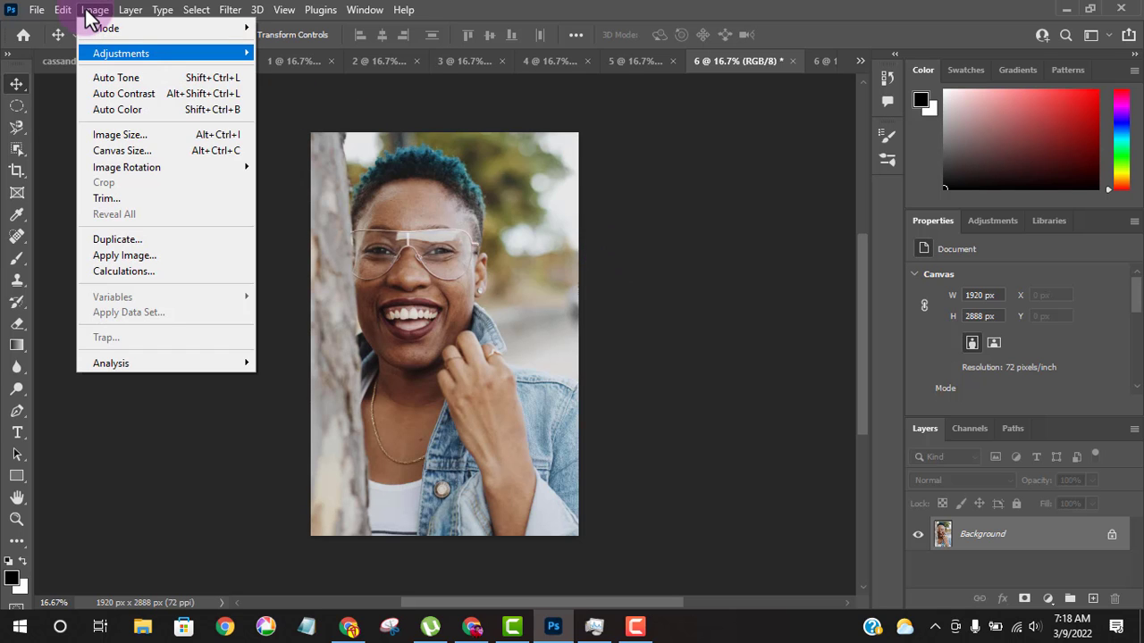
mouse_move(122, 54)
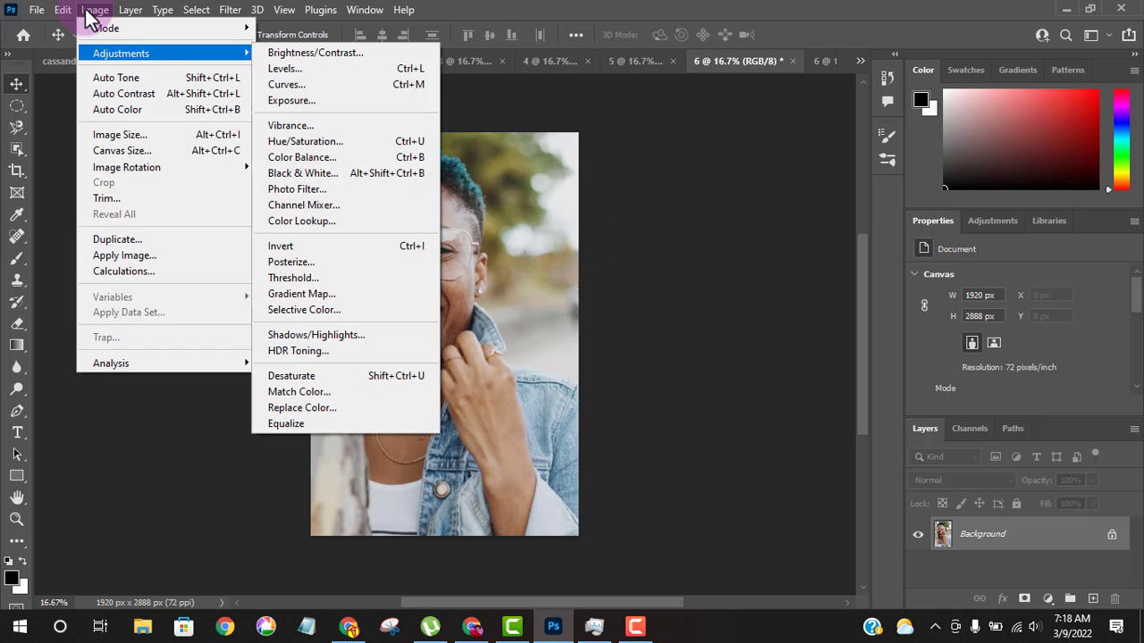
click(358, 390)
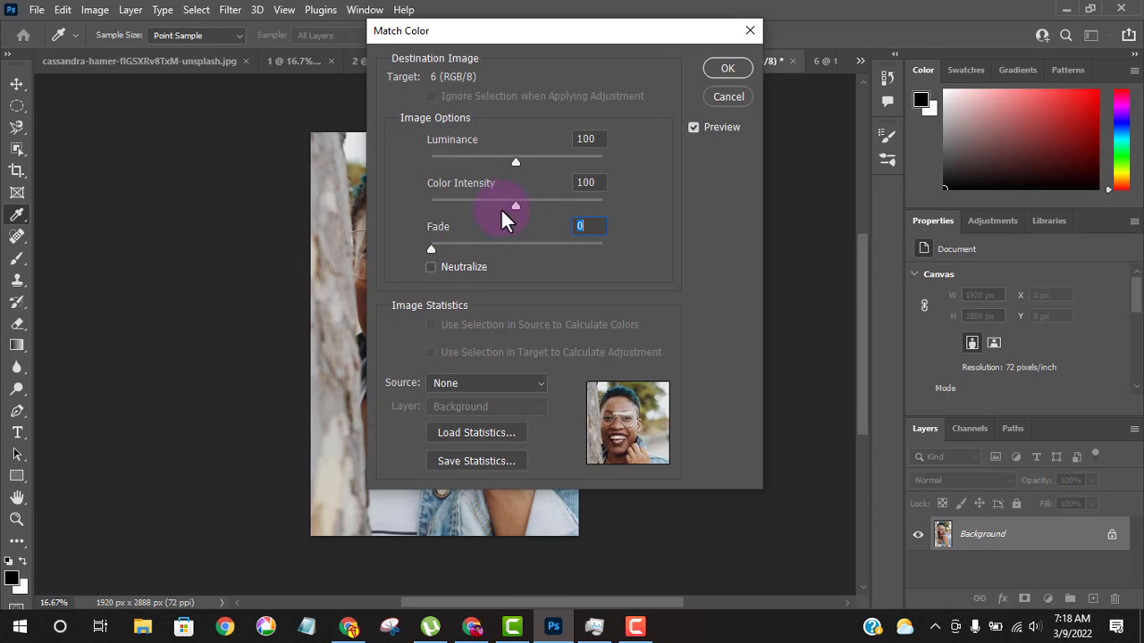
drag(645, 32, 714, 66)
click(796, 131)
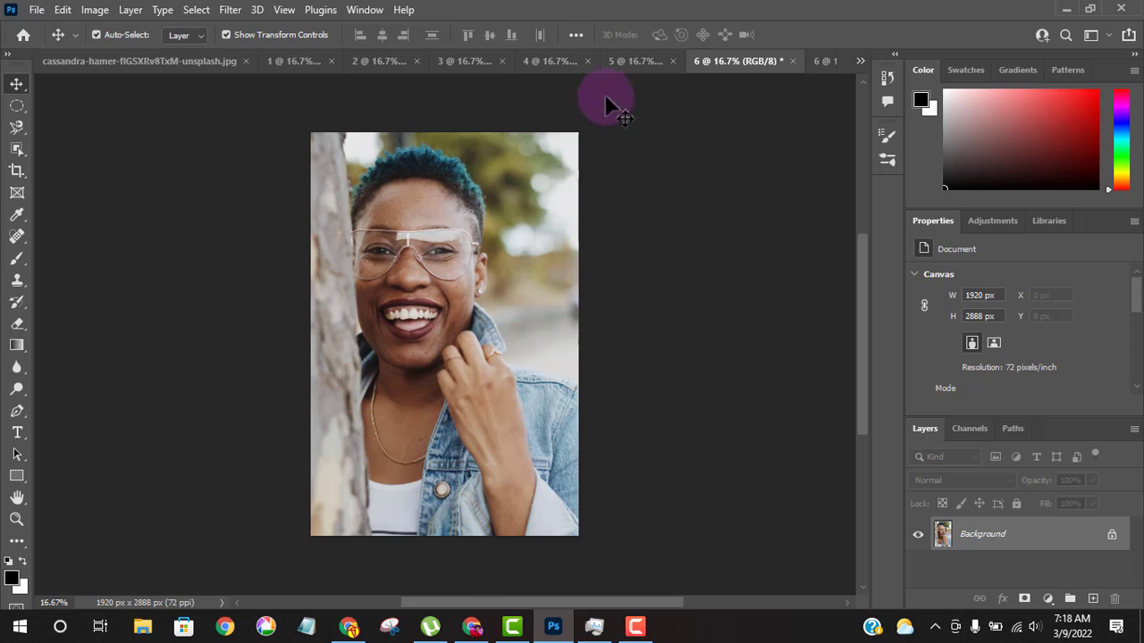
- Start Replace Color on document 6 and sample the blue of the denim jacket as the colour to replace
click(95, 11)
mouse_move(121, 53)
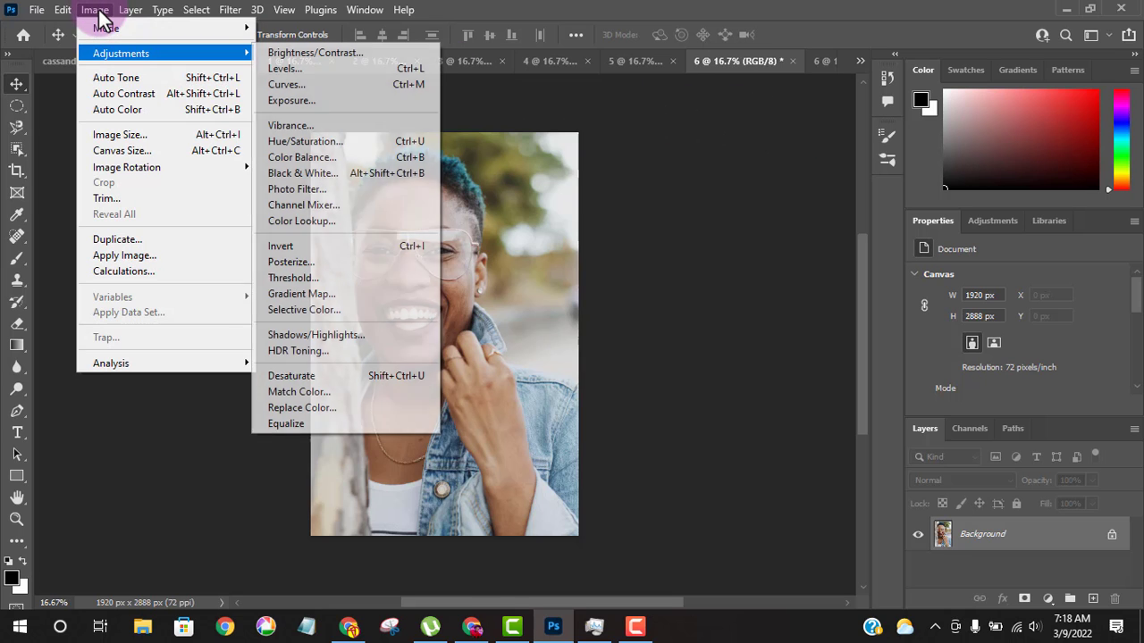
click(355, 408)
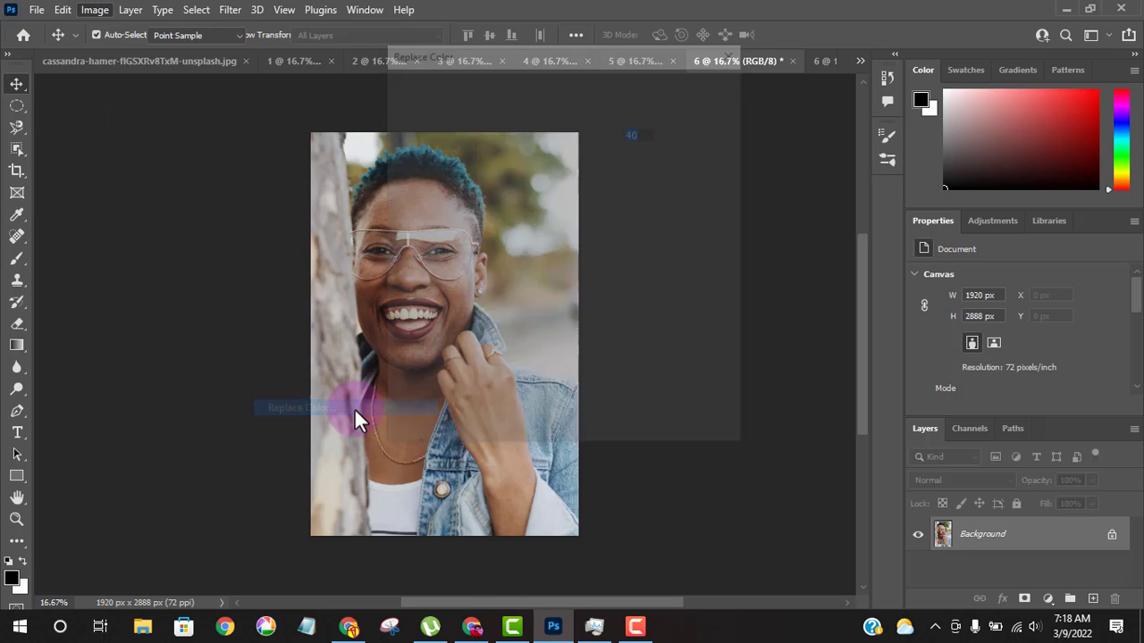
drag(499, 52, 638, 82)
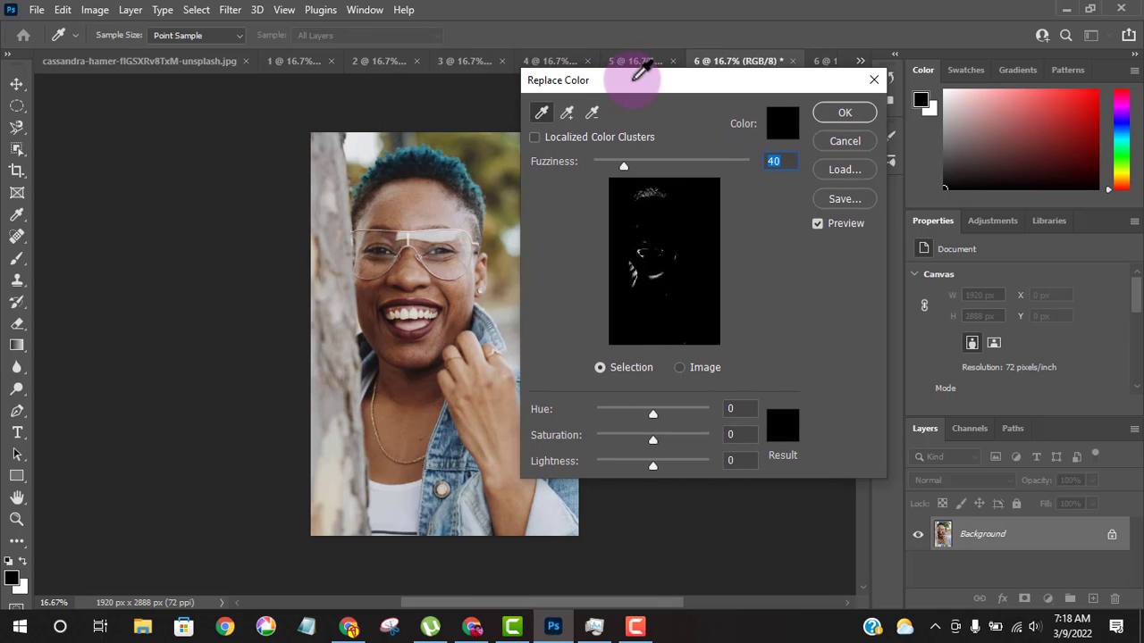
click(463, 438)
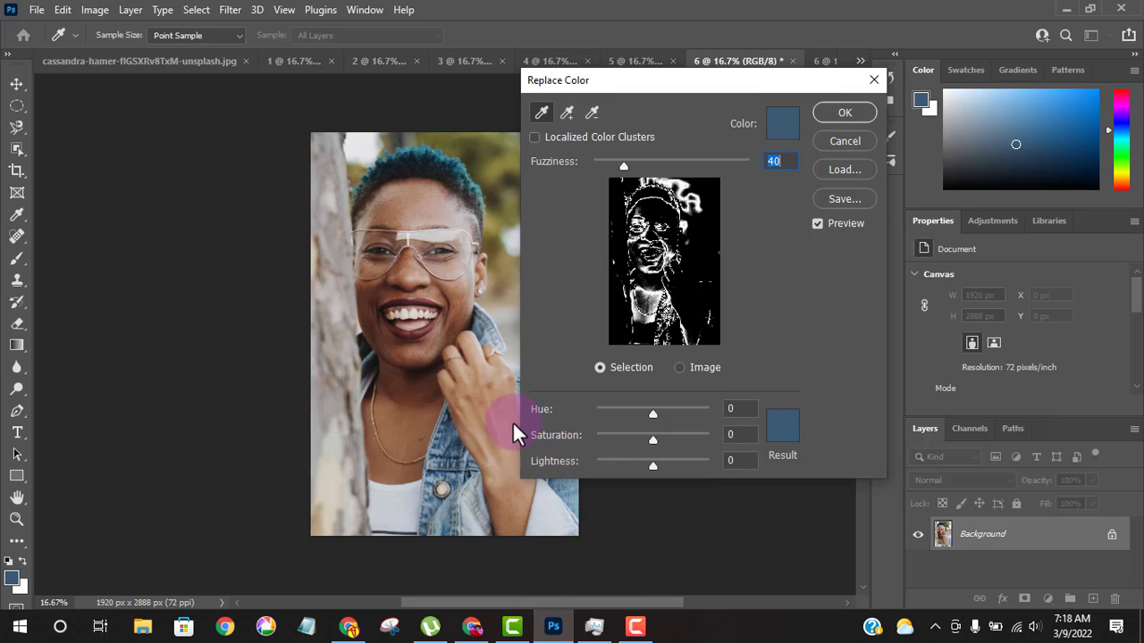
- Replace the sampled blue with purple using hue +84, saturation +70 and lightness +35, and apply it
drag(647, 414, 698, 412)
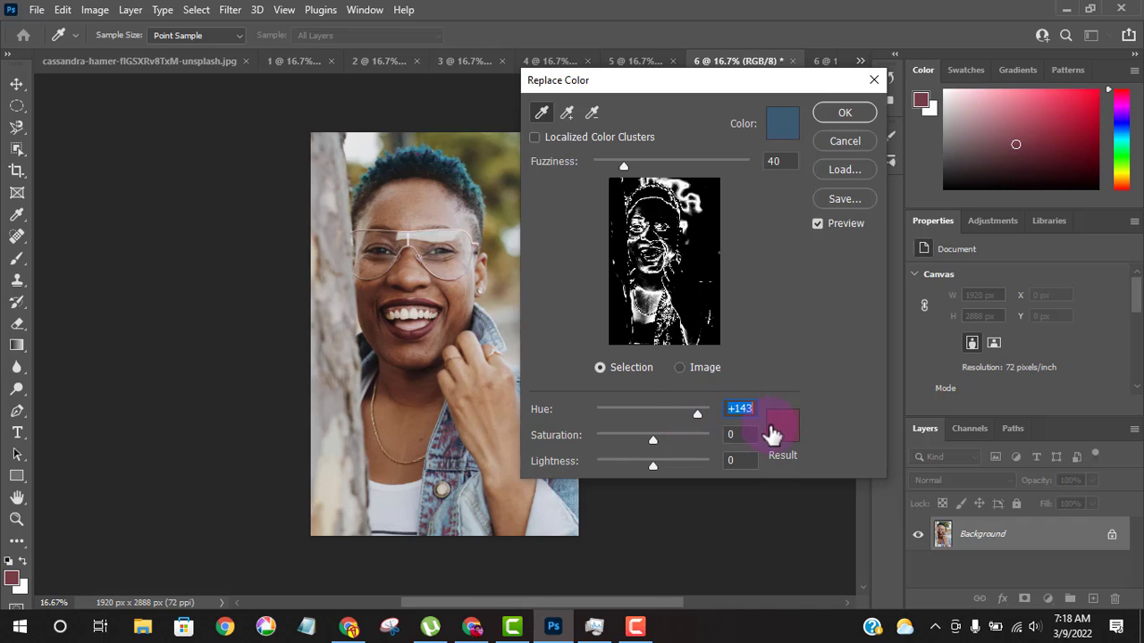
click(773, 431)
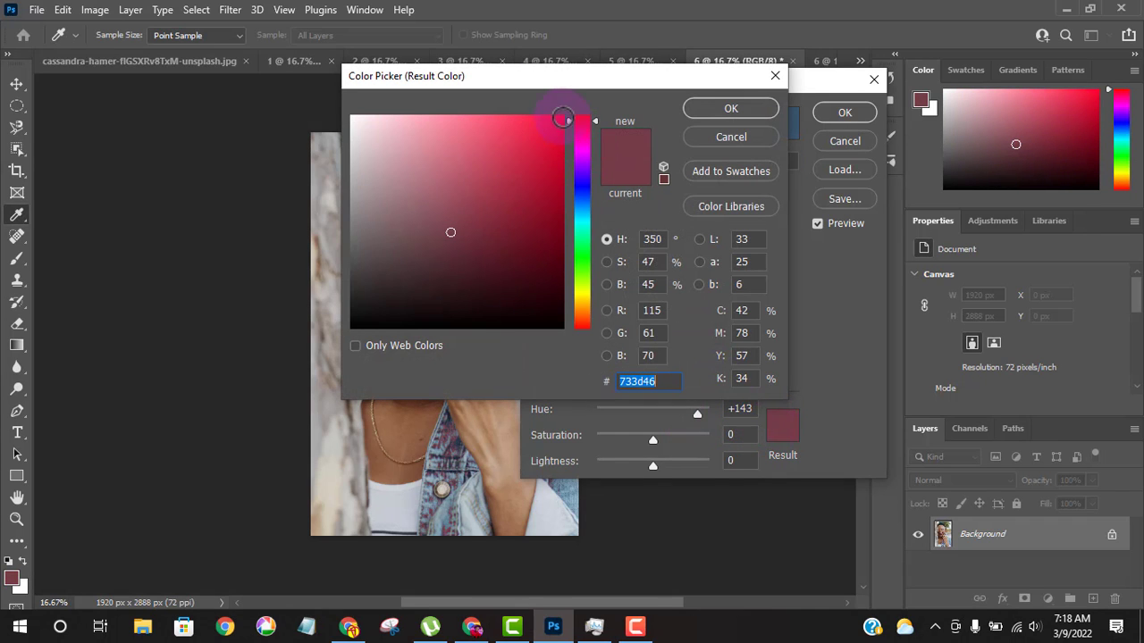
click(562, 119)
click(697, 112)
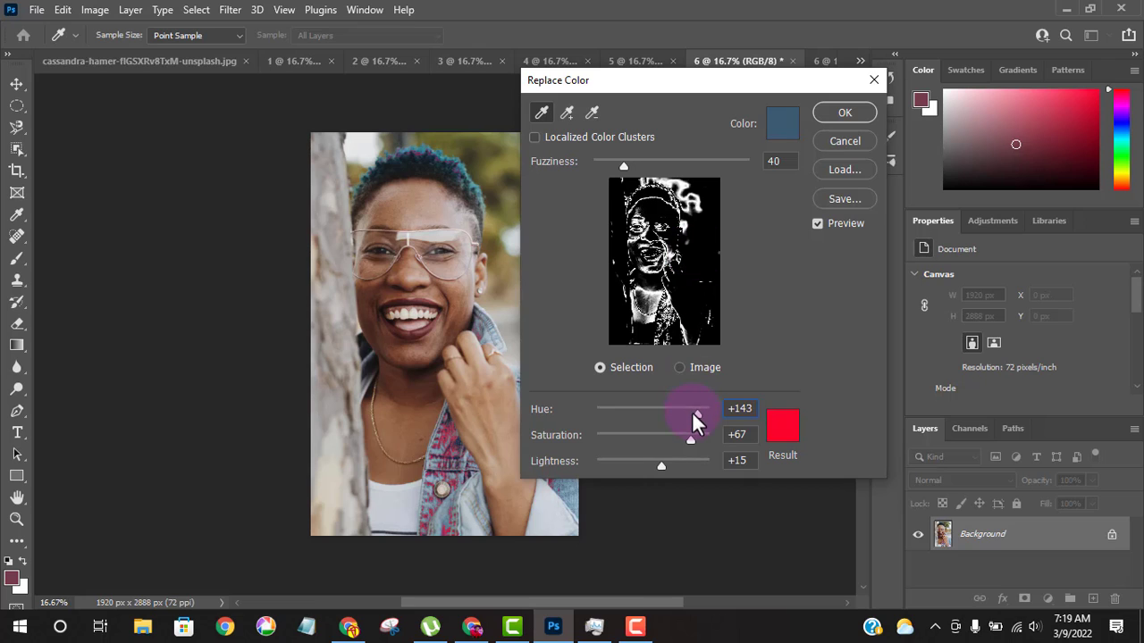
drag(693, 413, 672, 464)
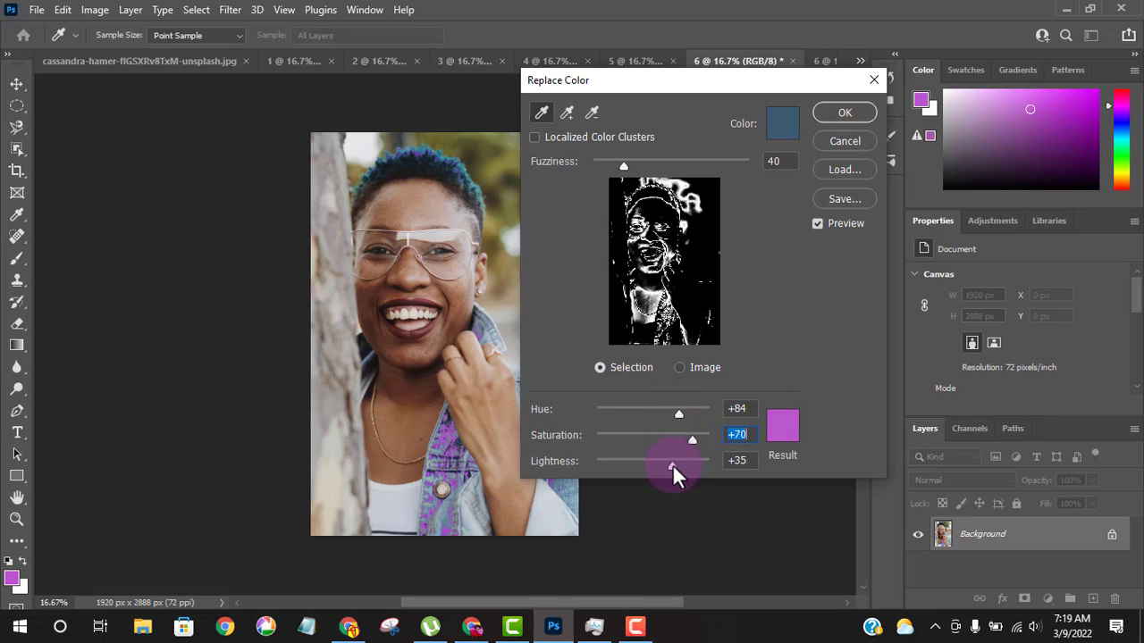
click(826, 112)
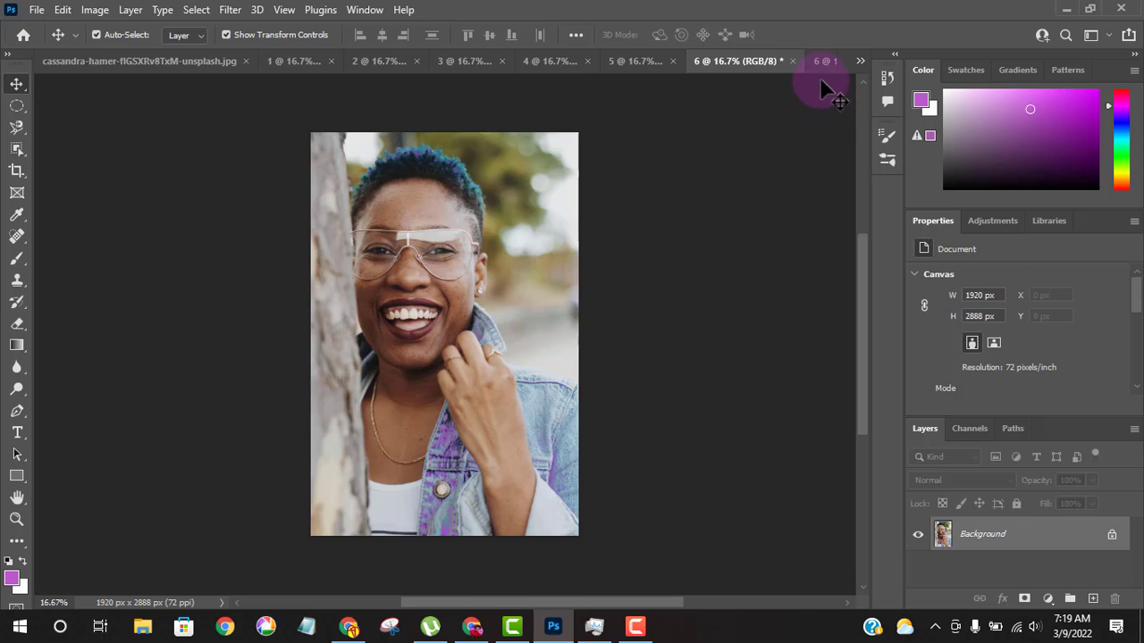
- Duplicate the second, unedited document 6 as a document named 7 and switch back to that document 6
click(818, 61)
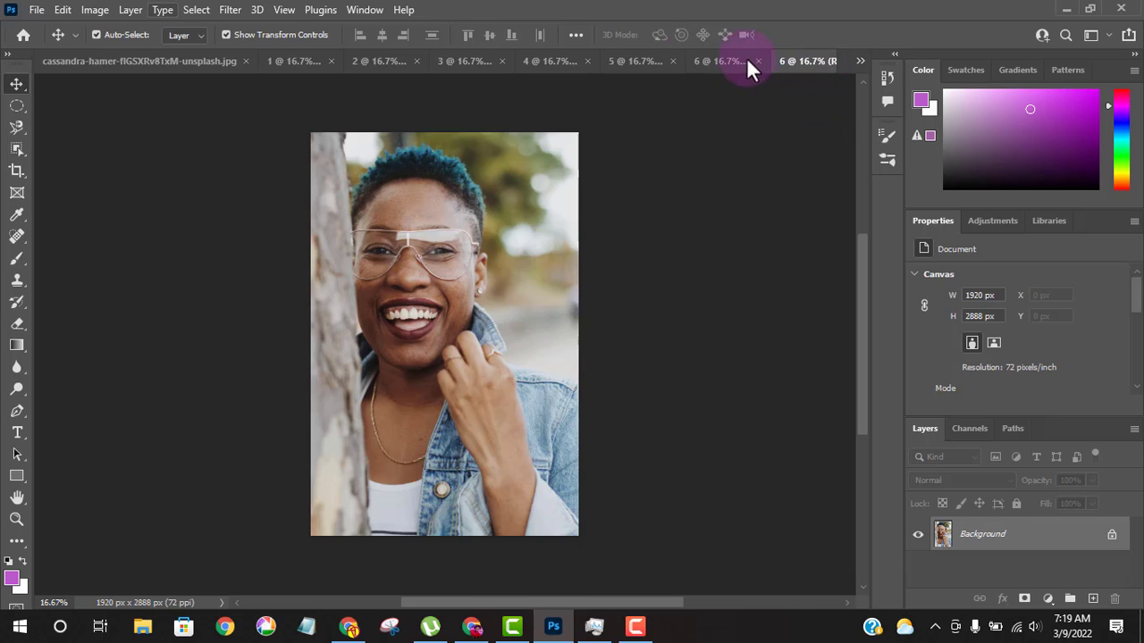
click(97, 11)
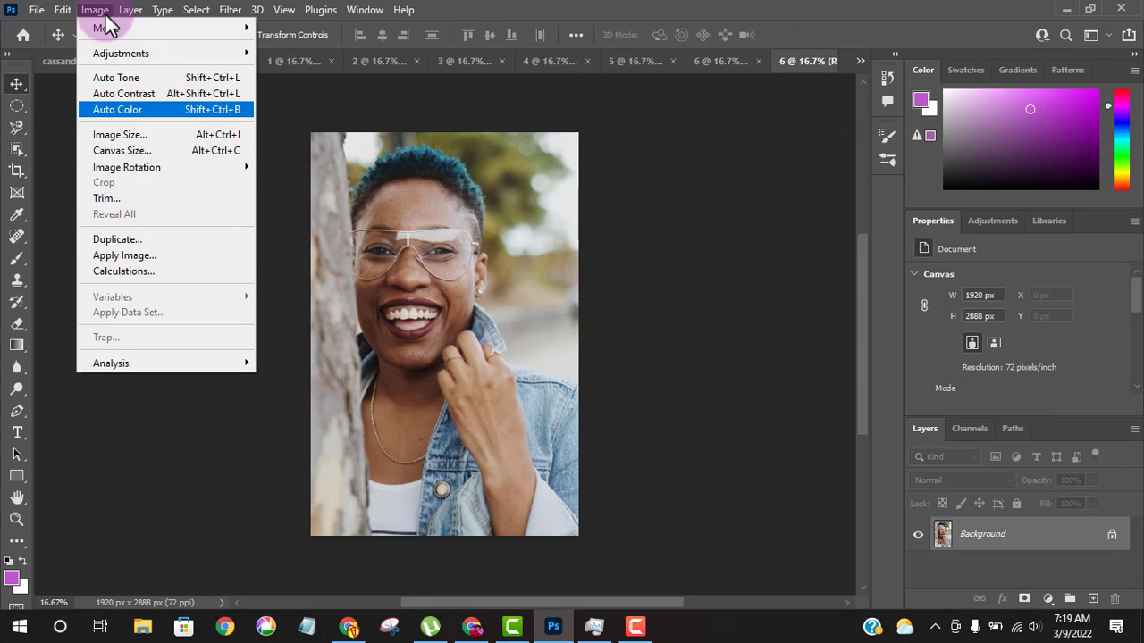
click(140, 240)
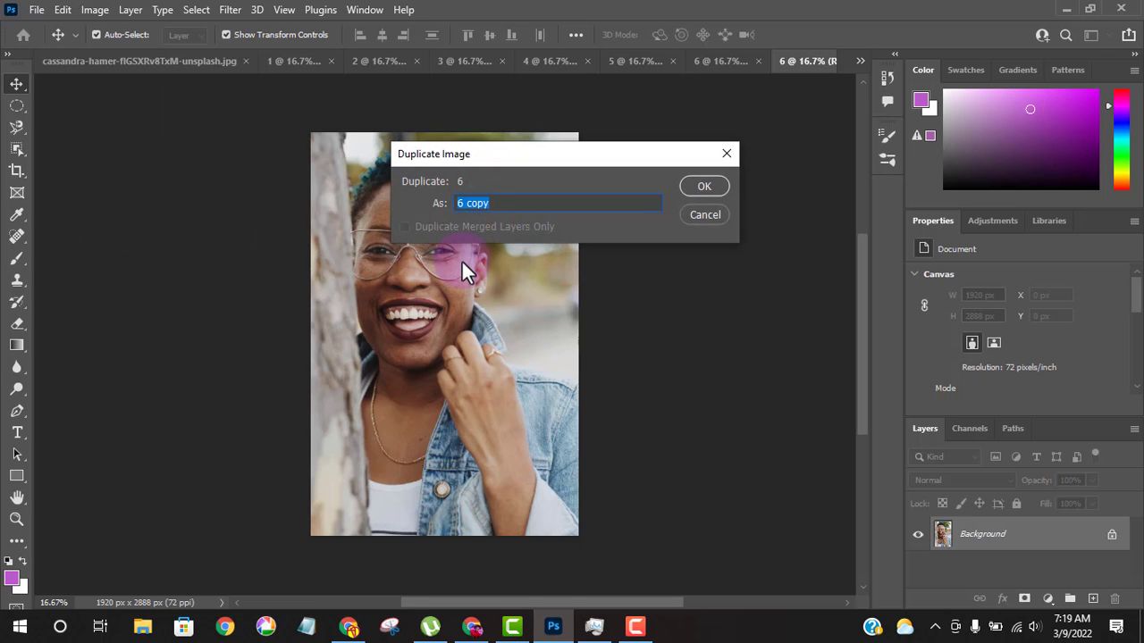
text(6)
click(699, 184)
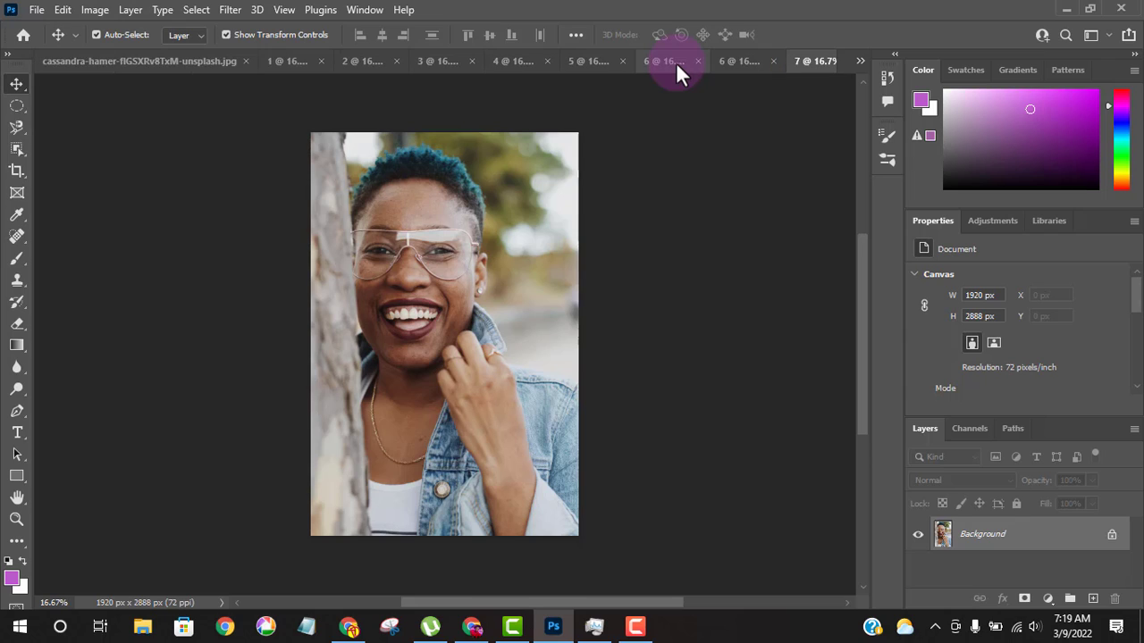
drag(742, 65, 779, 63)
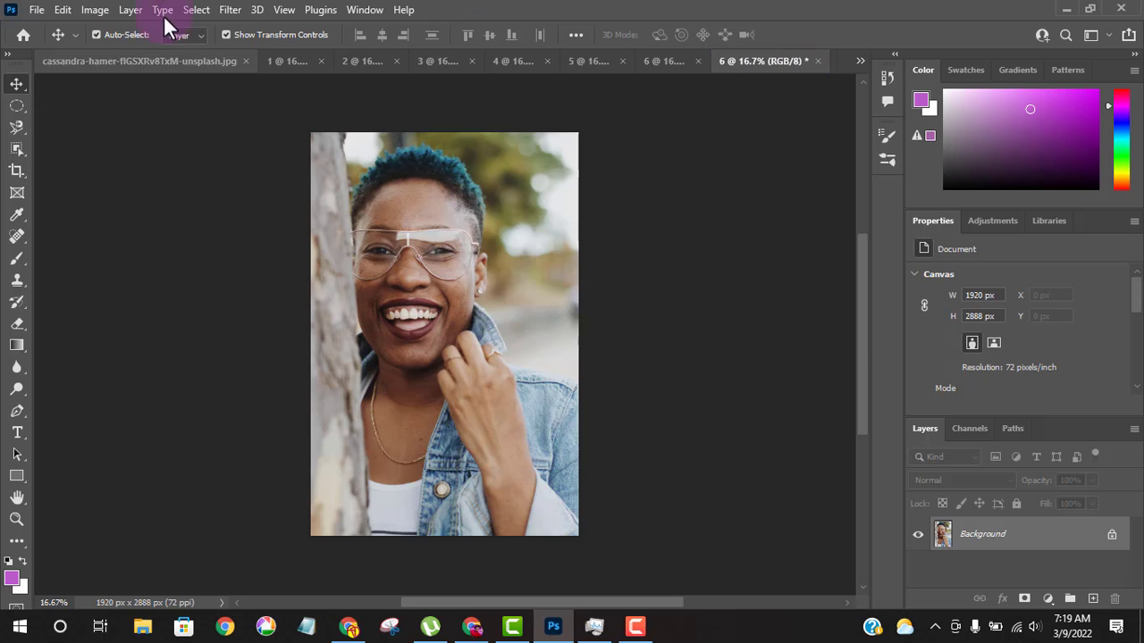
- Try the Equalize adjustment on the unedited document 6, and undo it
click(94, 10)
mouse_move(111, 44)
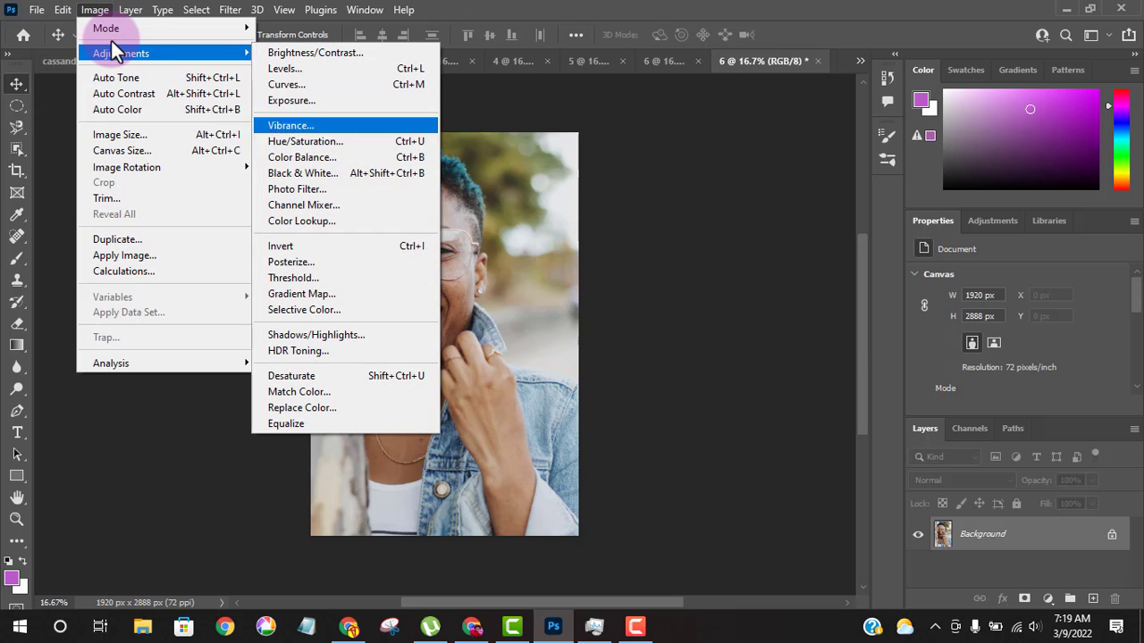
click(404, 422)
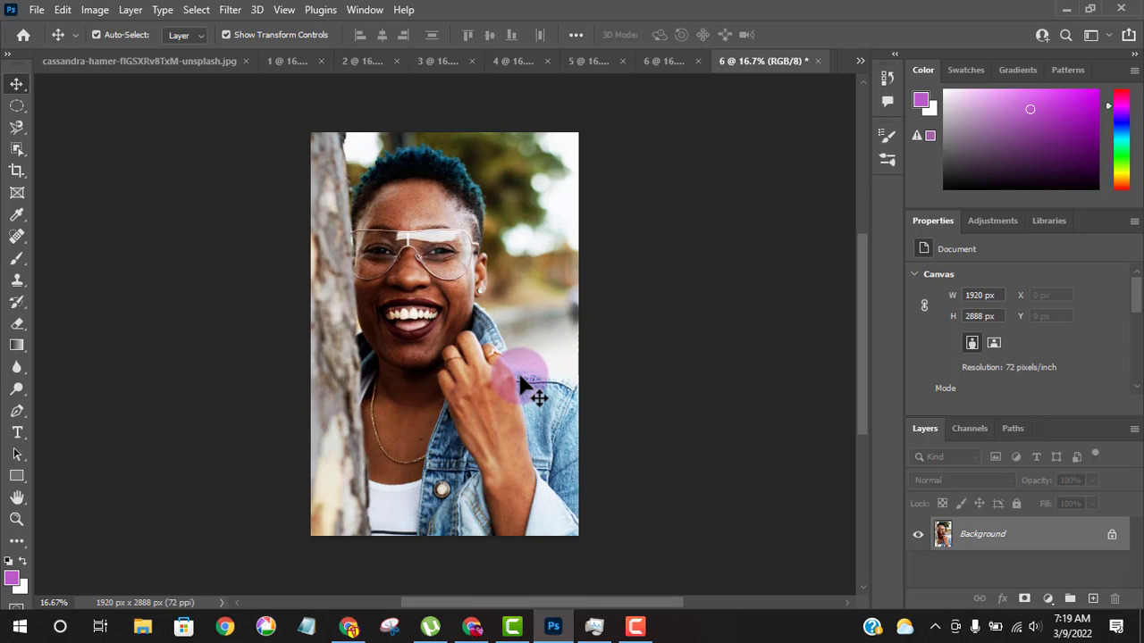
key(ctrl+z)
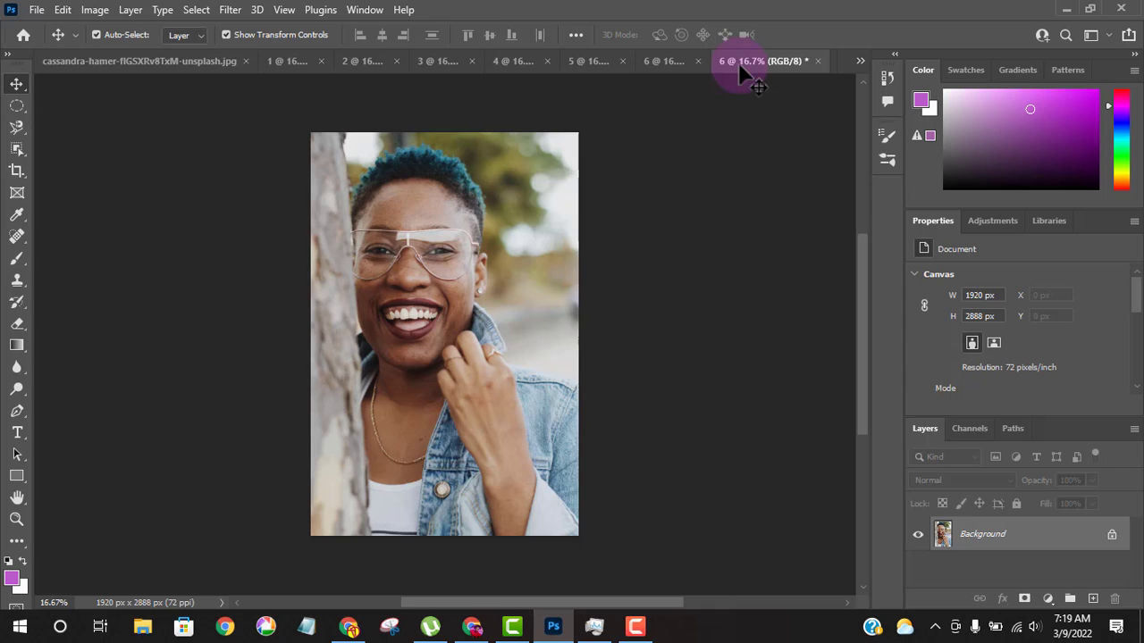
- Measure with the Ruler tool from the hair to the lower edge and diagonally from the forehead to the lower jacket, ending on the Move tool
click(95, 10)
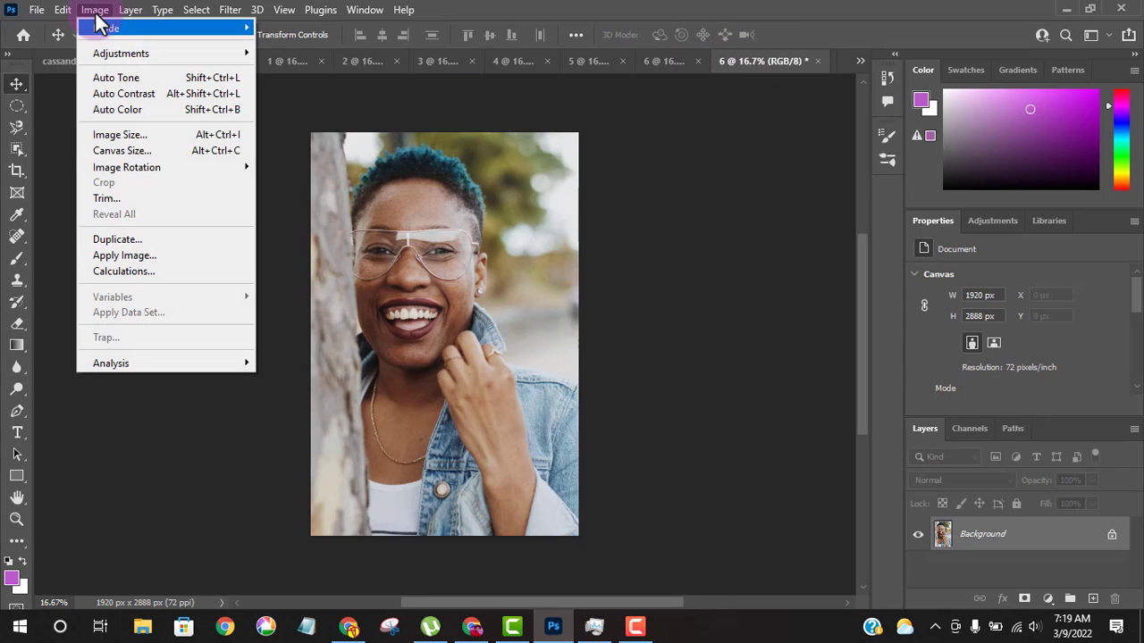
mouse_move(212, 367)
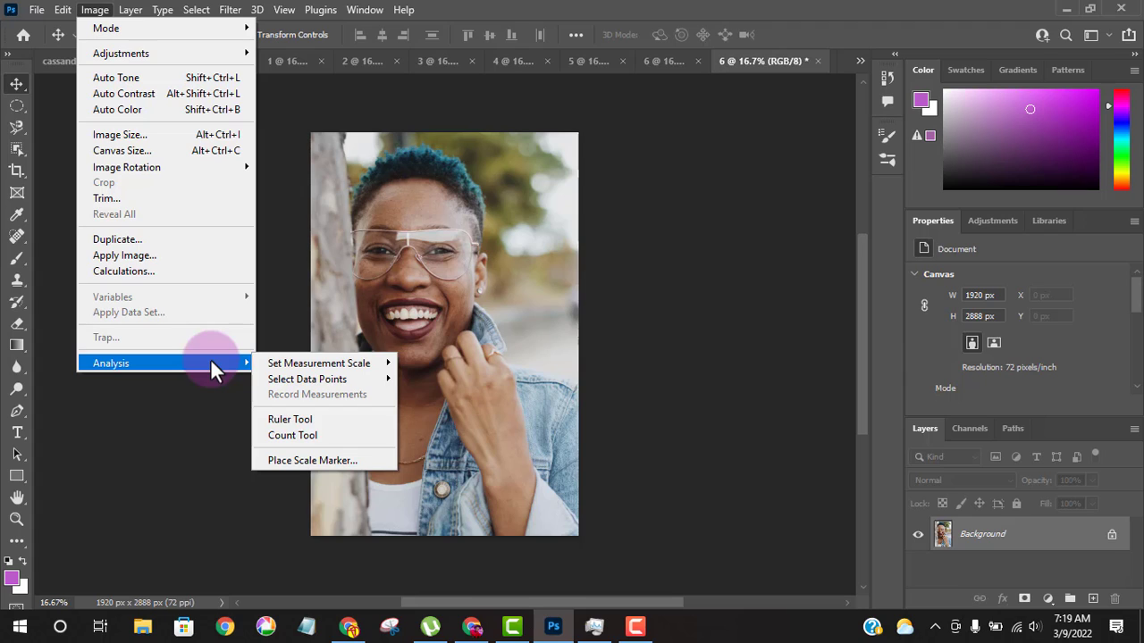
mouse_move(327, 372)
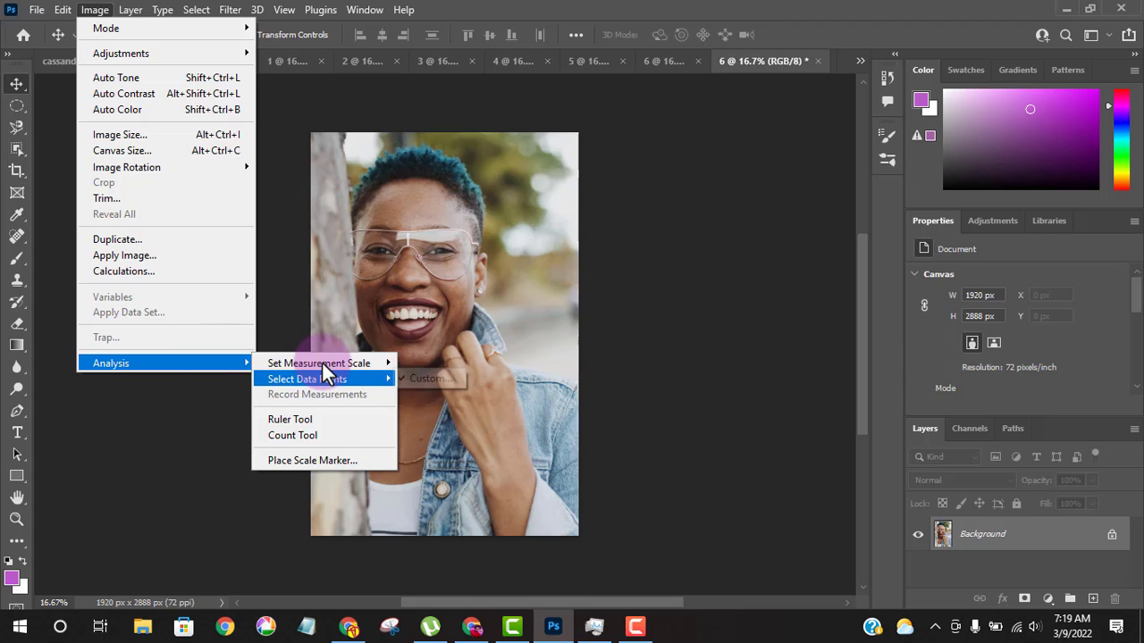
click(329, 421)
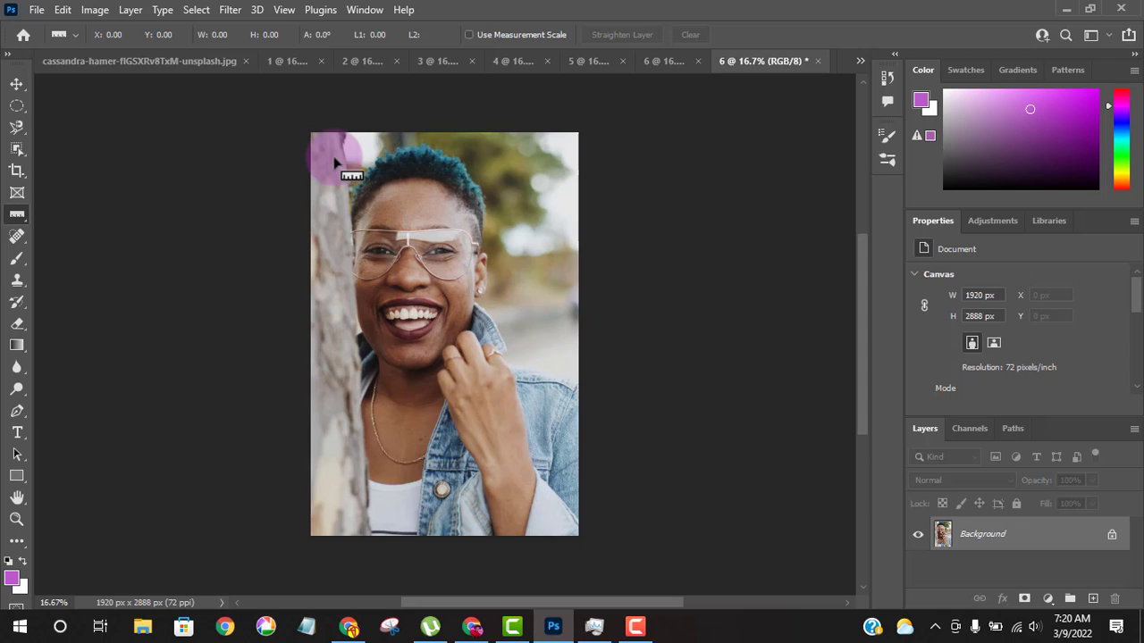
drag(409, 152, 405, 537)
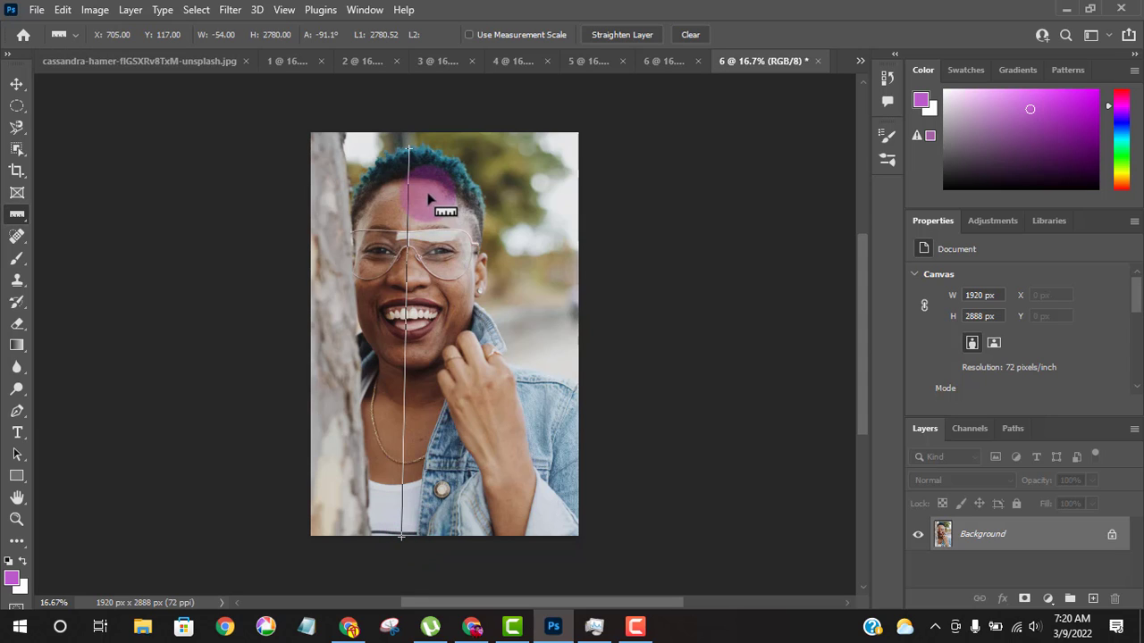
drag(424, 192, 565, 520)
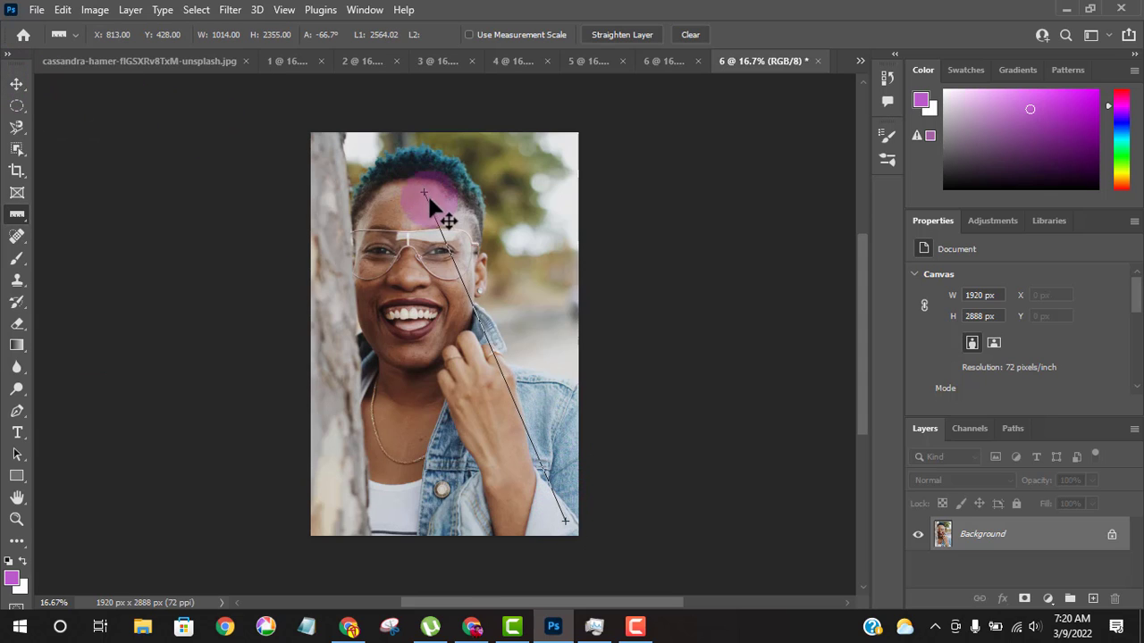
click(18, 84)
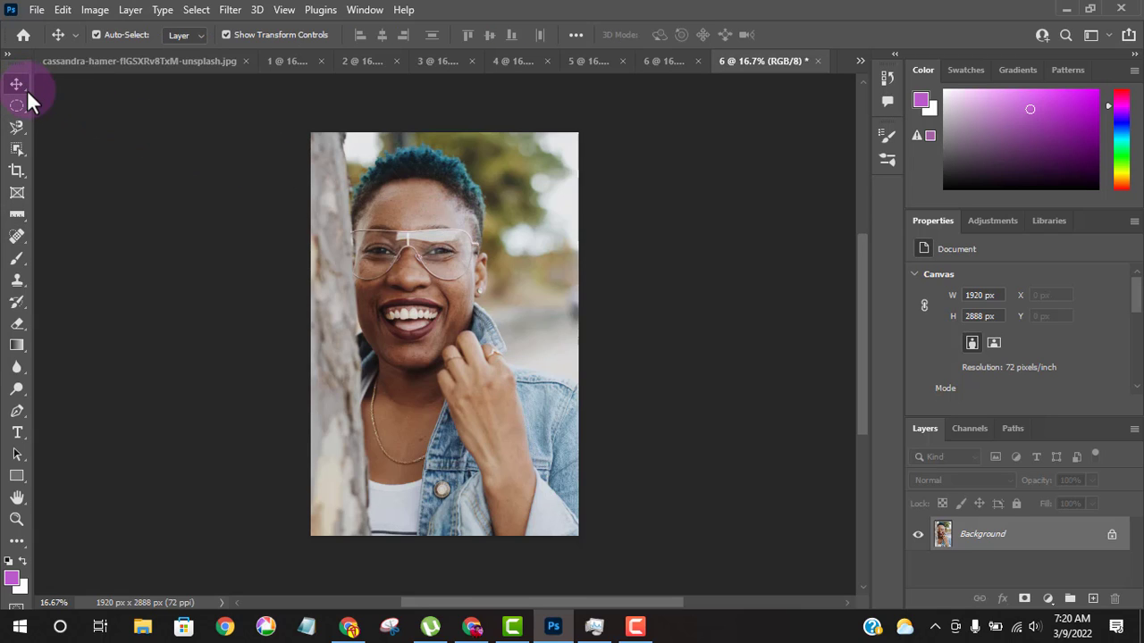
- Place seven Count tool markers on the portrait: forehead, hairline, hand, chest, jacket shoulder, tree trunk and blurred background
click(96, 16)
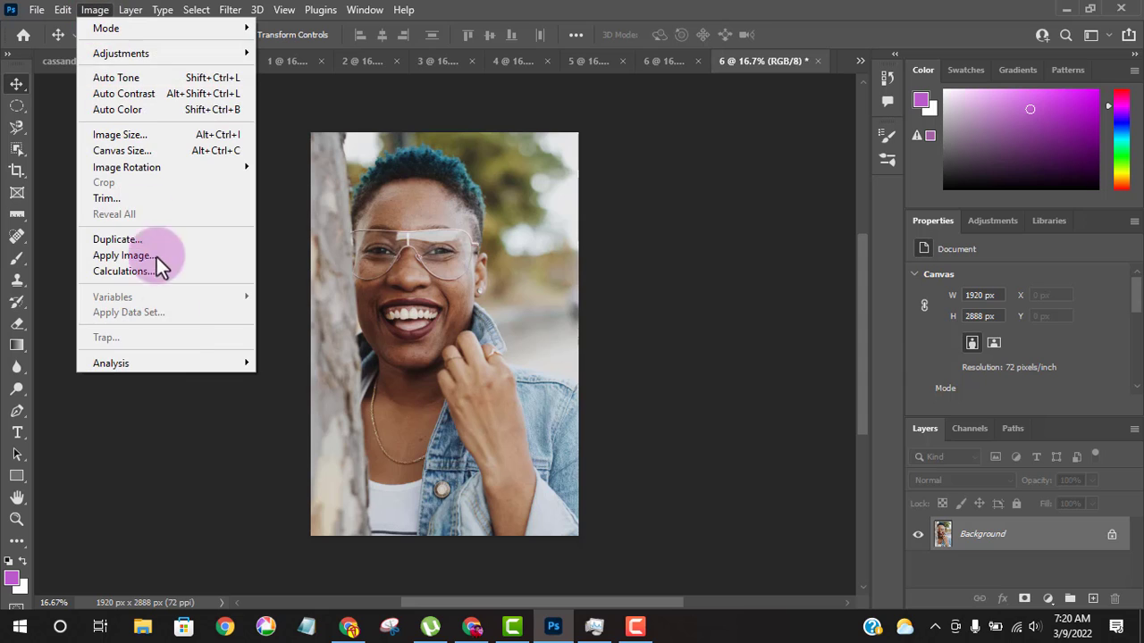
mouse_move(178, 351)
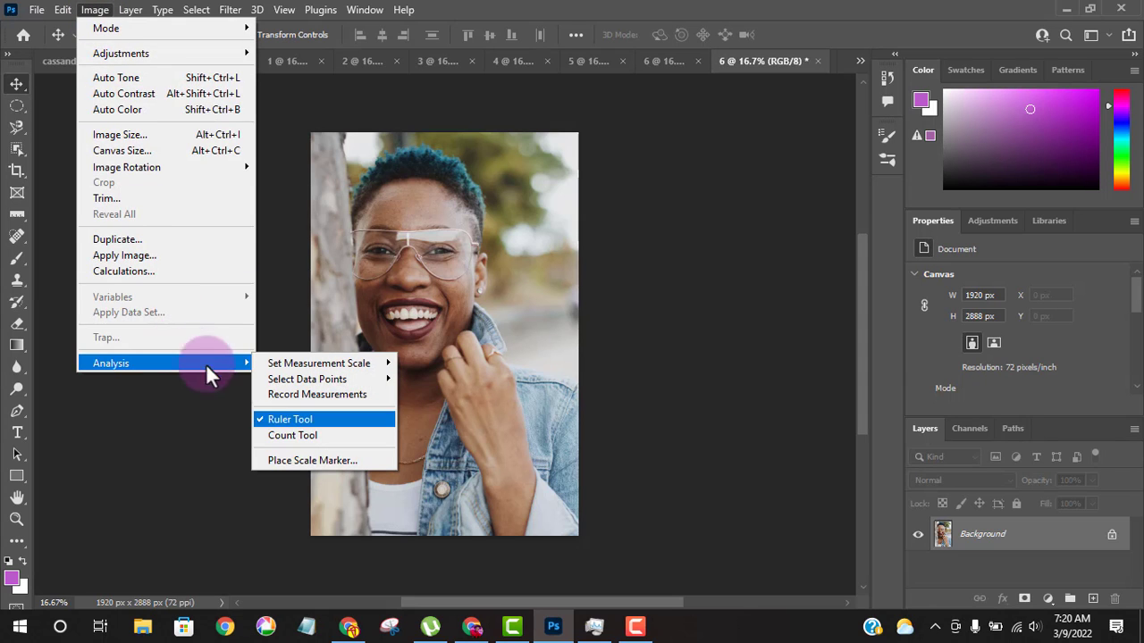
click(299, 435)
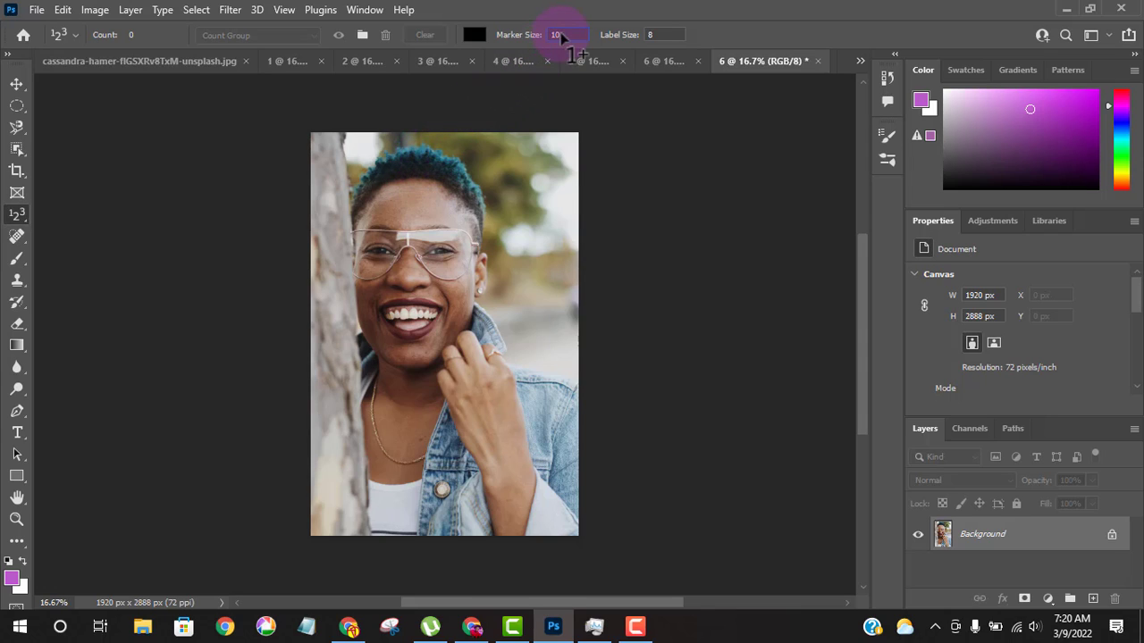
click(407, 205)
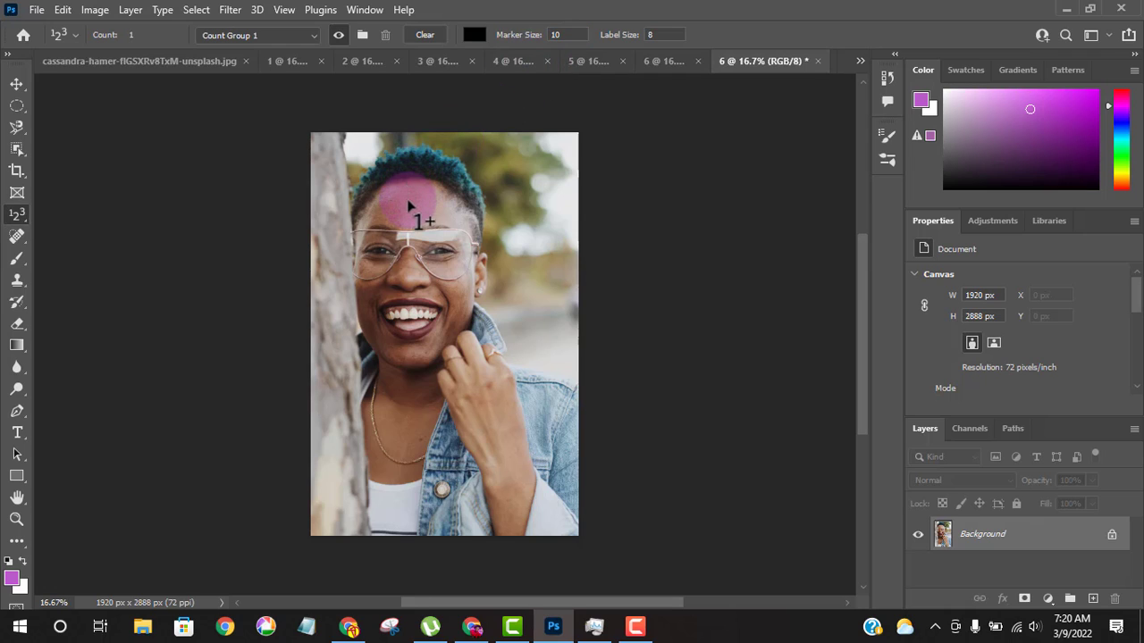
click(404, 184)
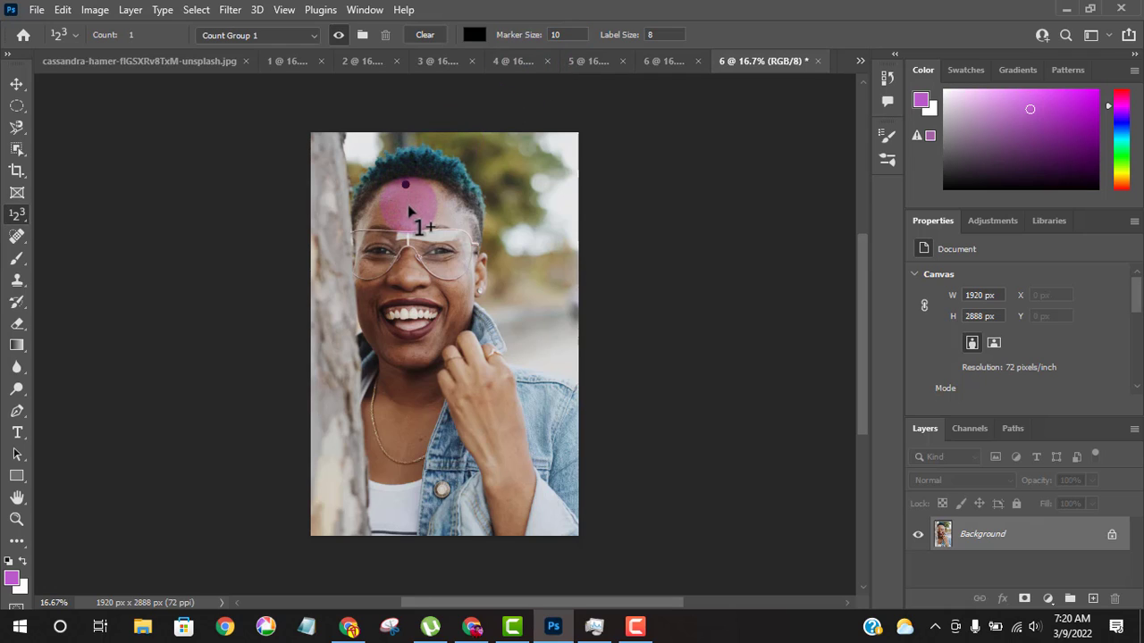
click(482, 383)
click(398, 433)
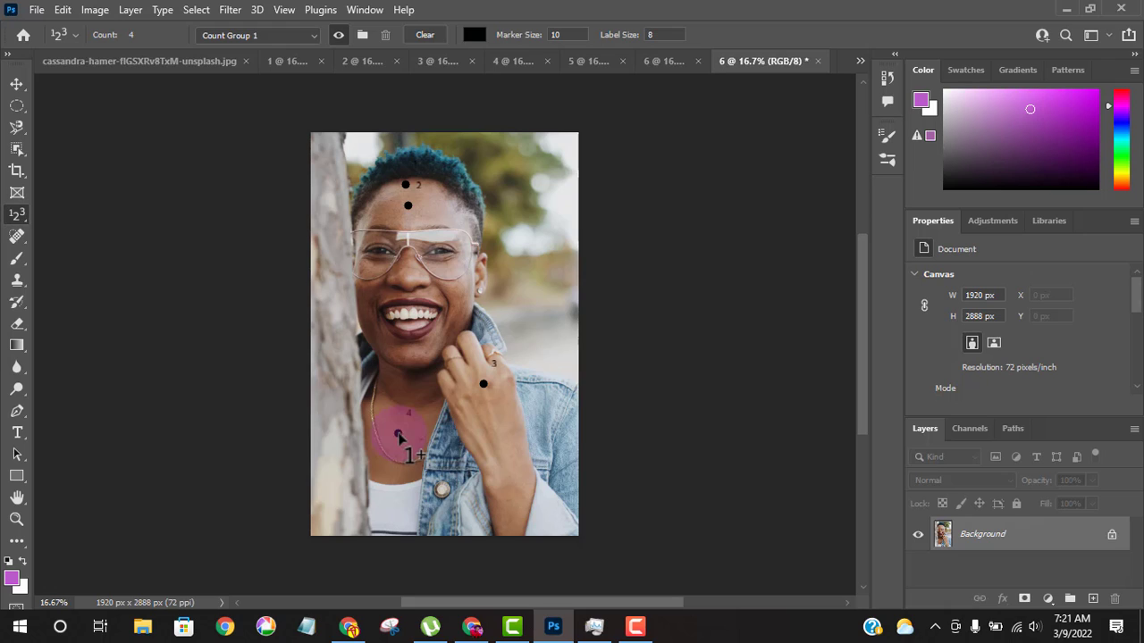
click(560, 424)
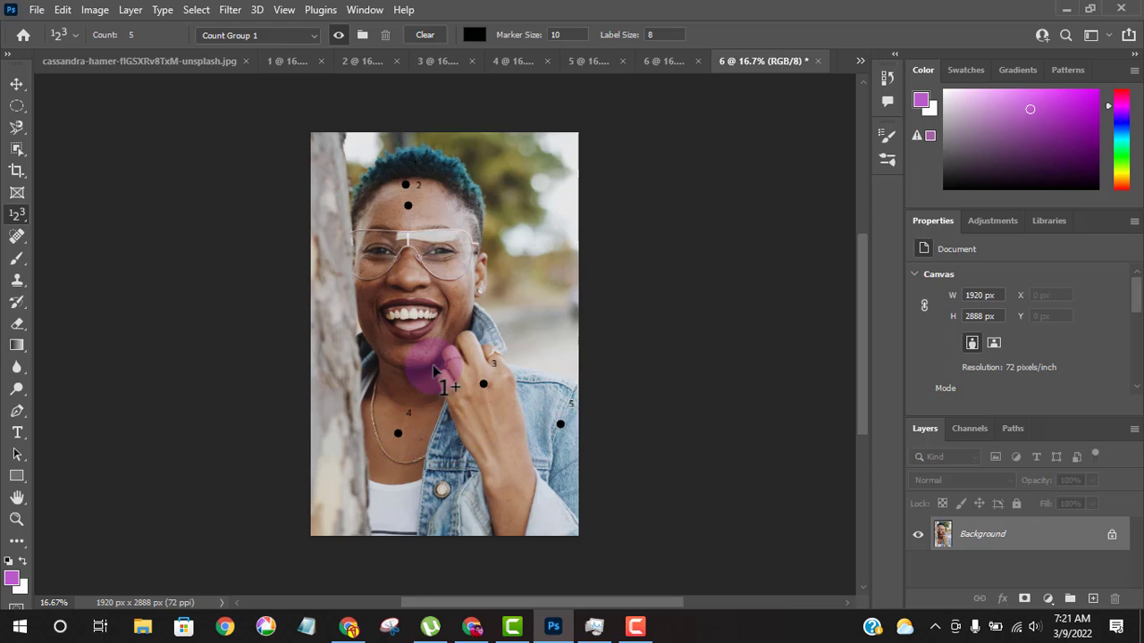
click(334, 322)
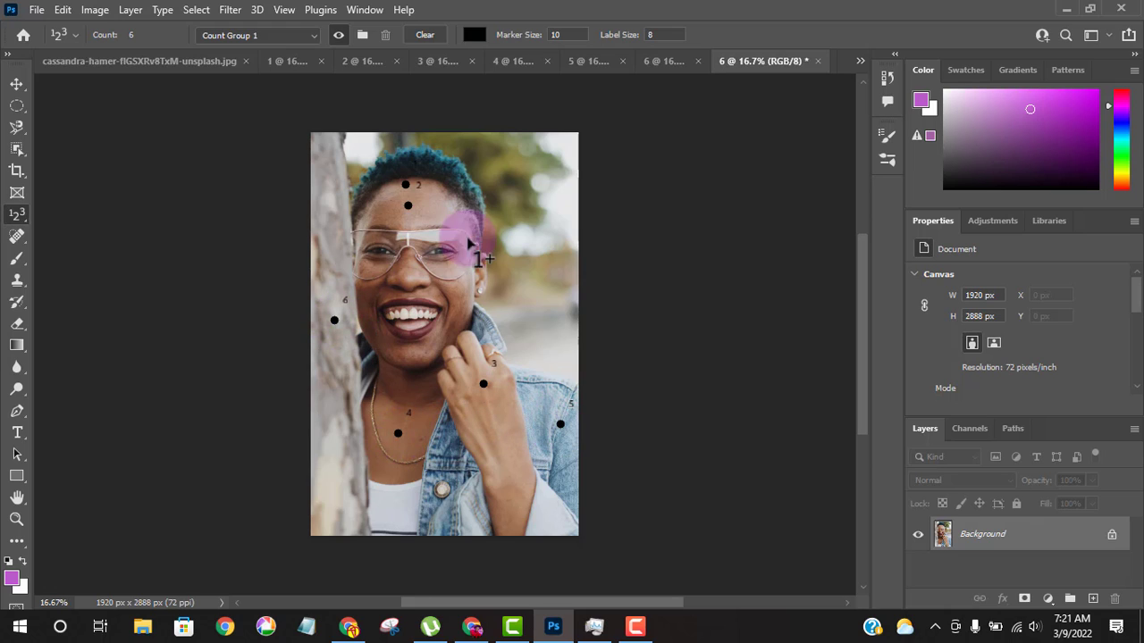
click(509, 210)
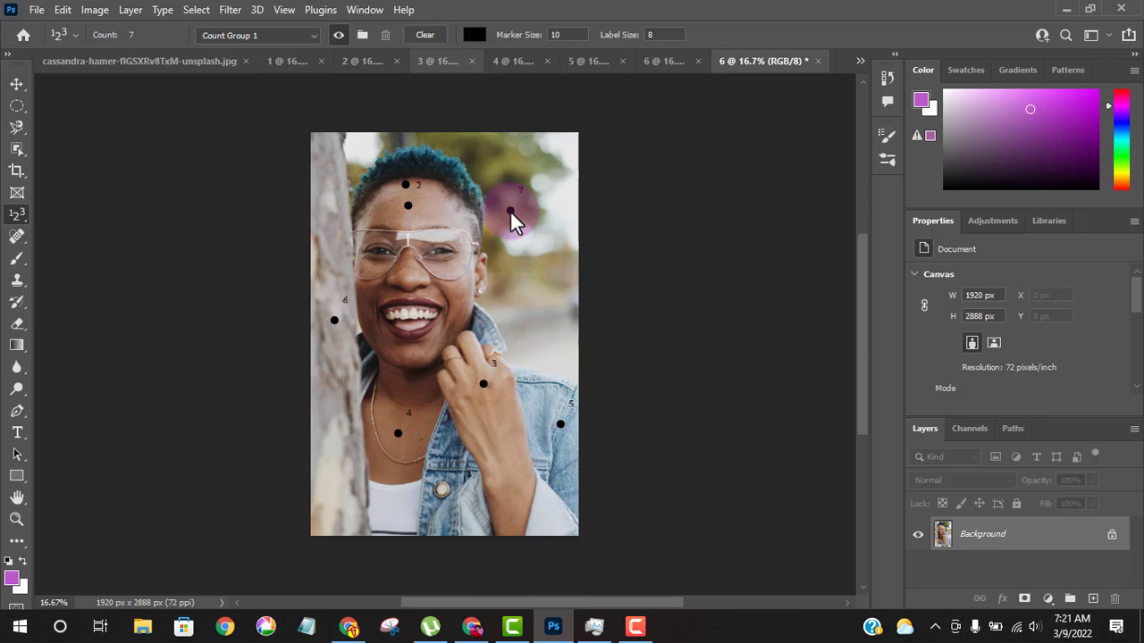
- Change the count markers' color to bright cyan 03fdfd
click(477, 36)
click(560, 117)
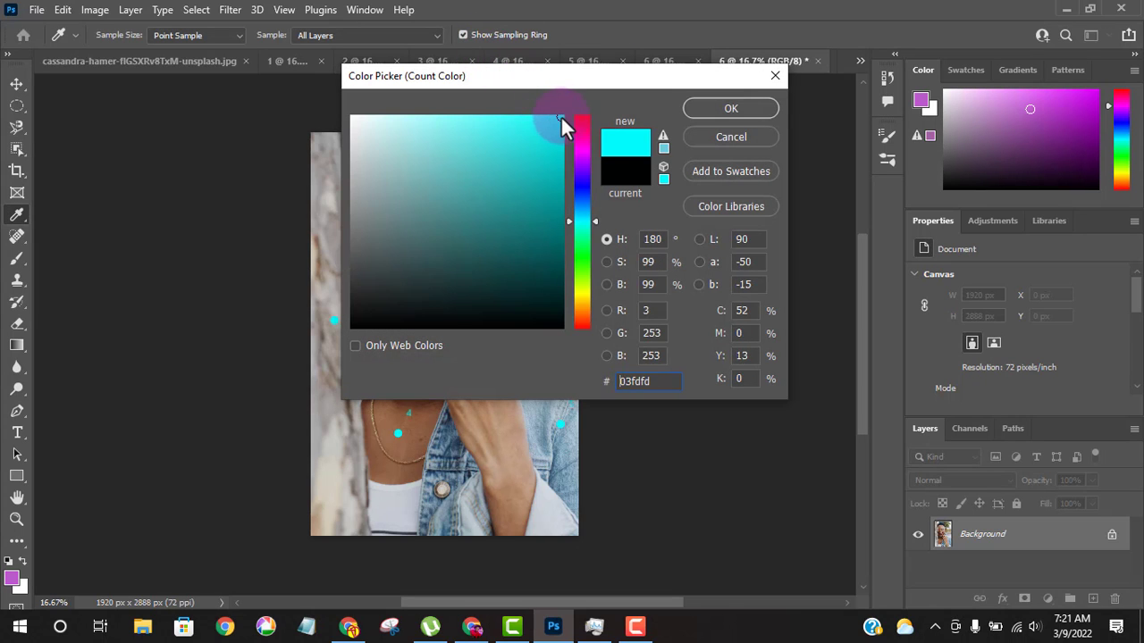
click(759, 108)
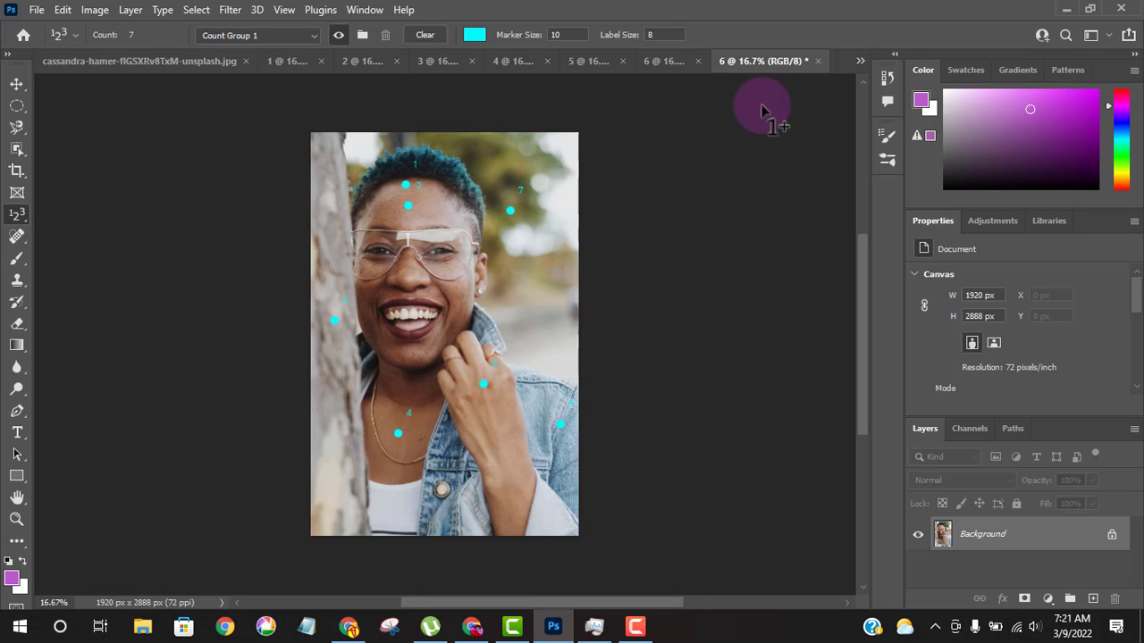
click(74, 36)
click(73, 36)
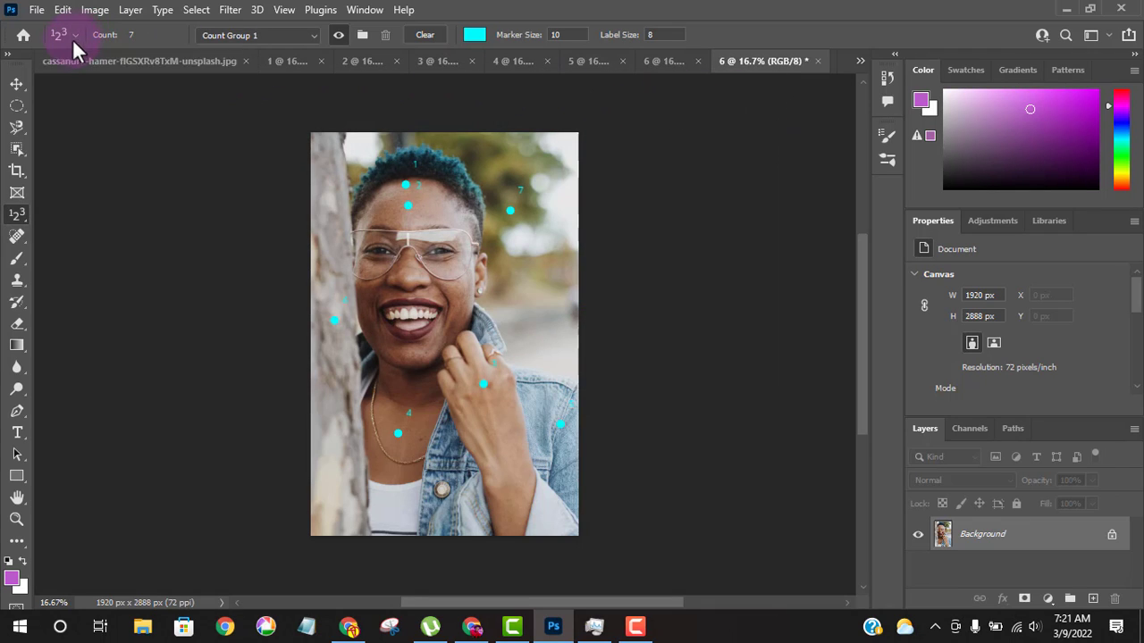
- Open the clothing store photo from the recent files and activate the Count tool for it
click(22, 36)
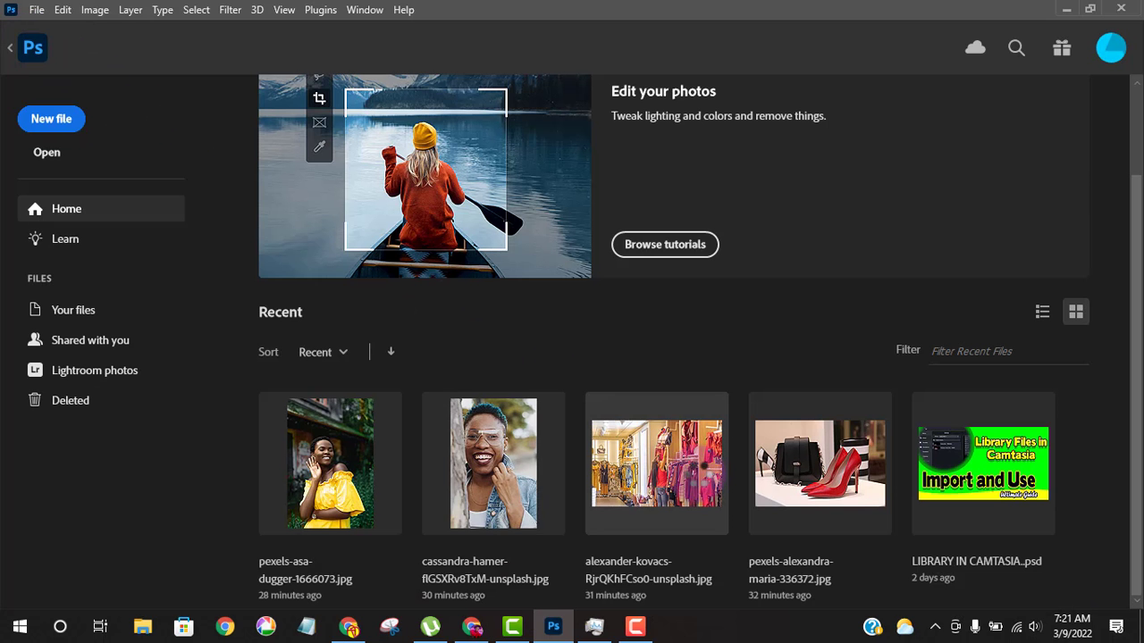
click(696, 473)
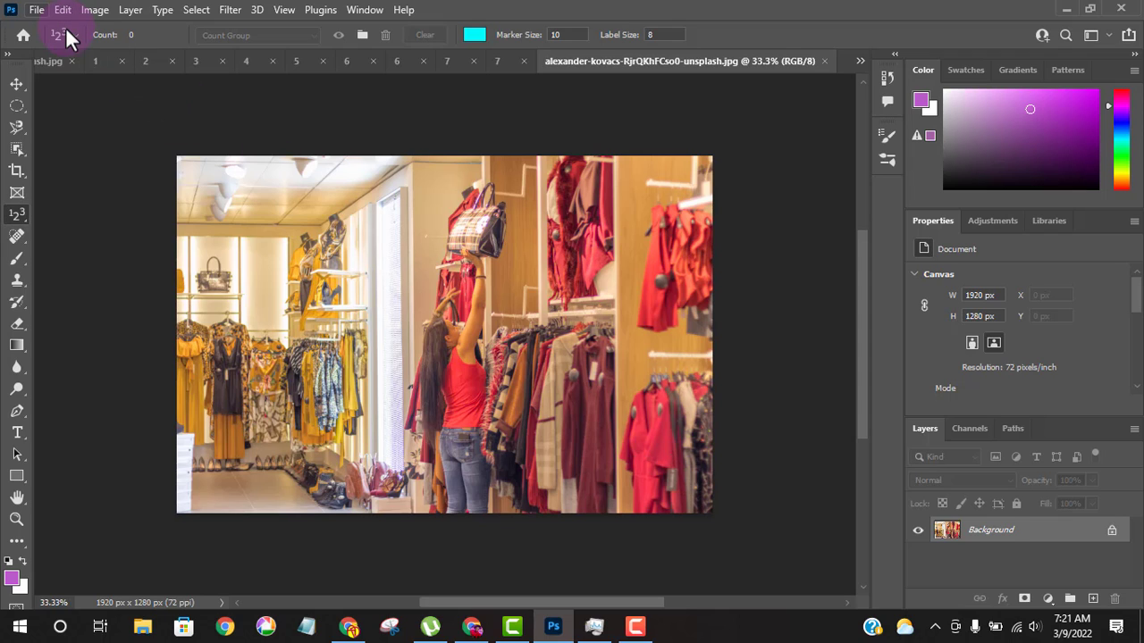
click(87, 11)
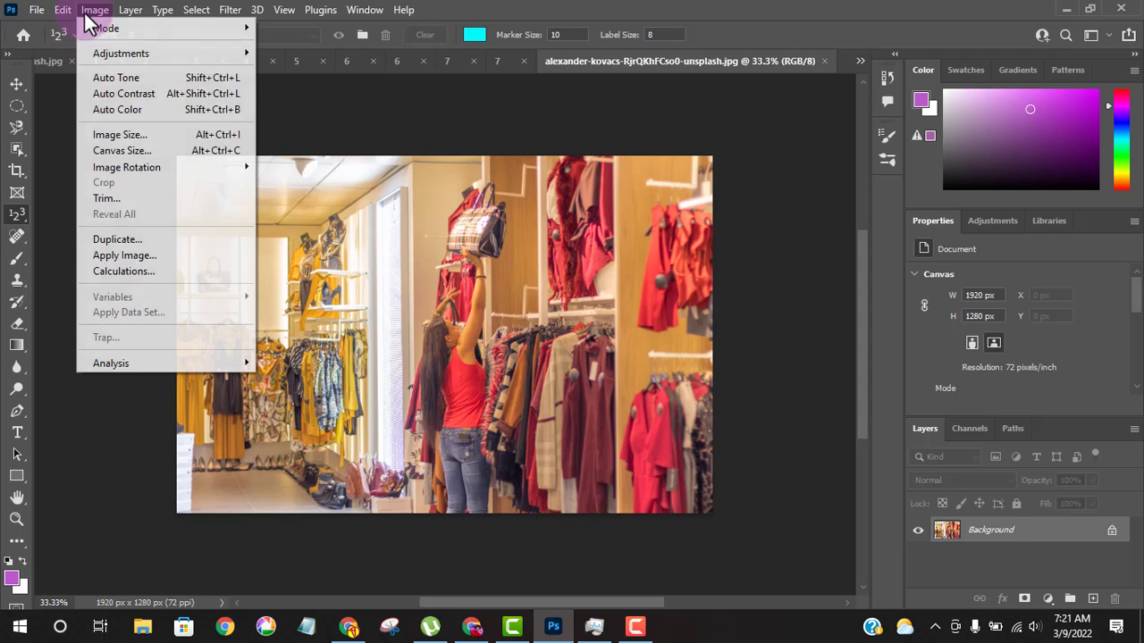
mouse_move(161, 364)
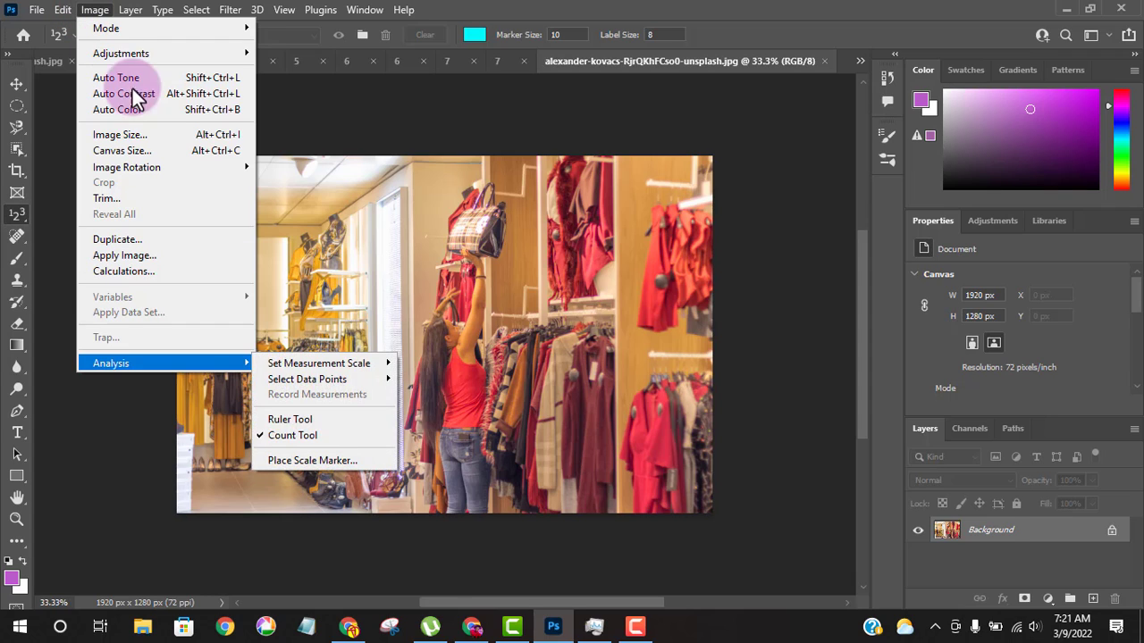
click(349, 432)
right_click(15, 217)
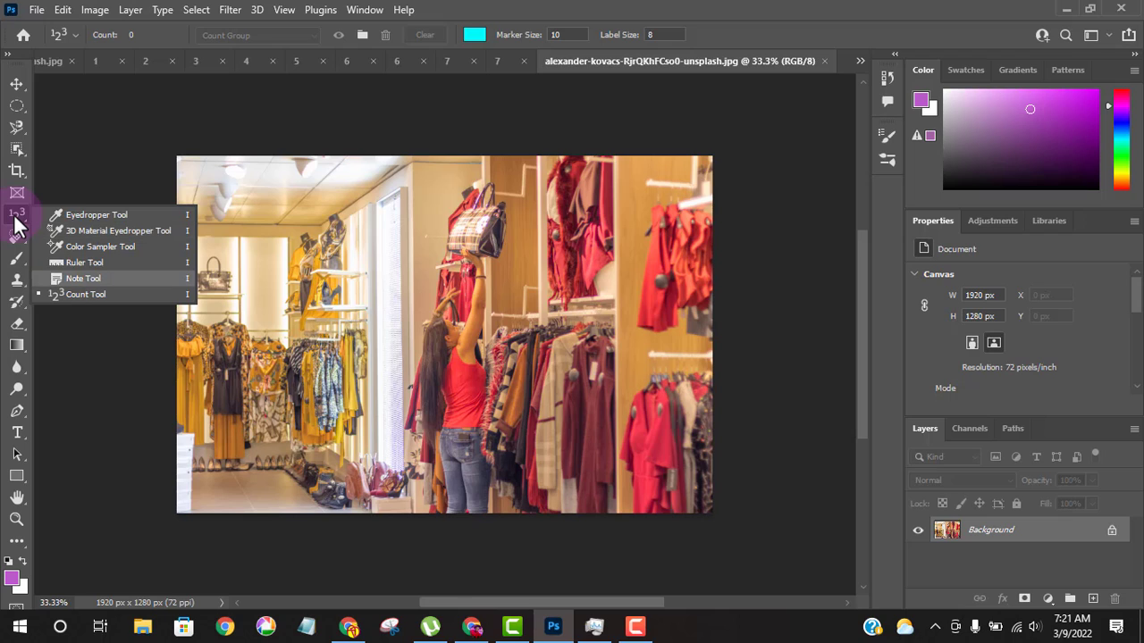
click(109, 295)
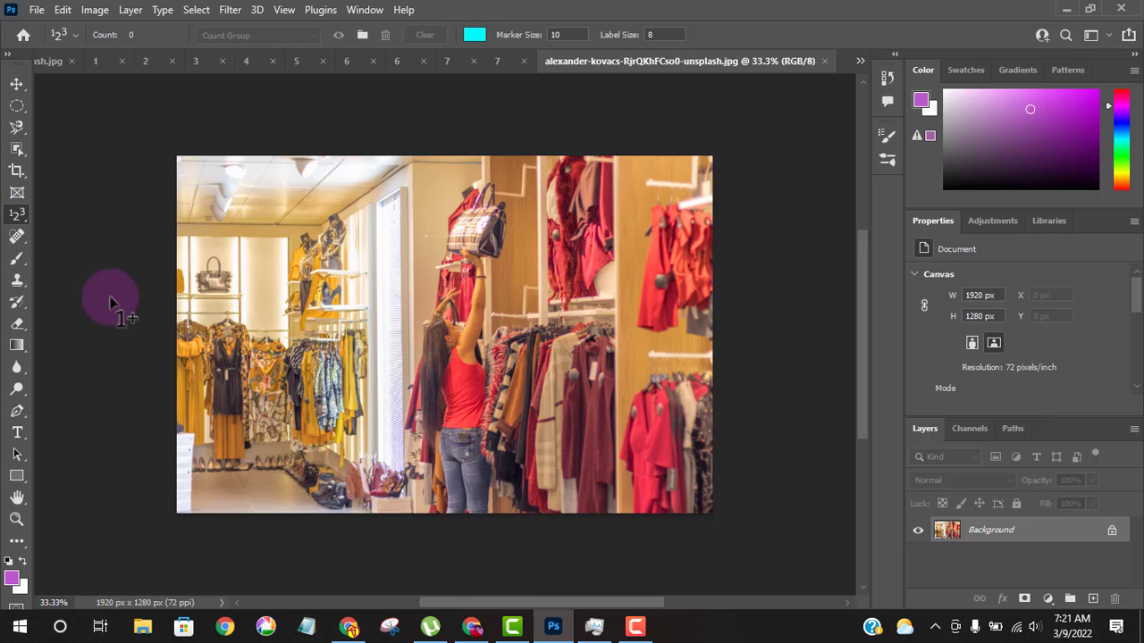
- Place six count markers on the yellow dress, mannequin, raised handbag, central clothes rack, and upper and lower red garments
click(199, 390)
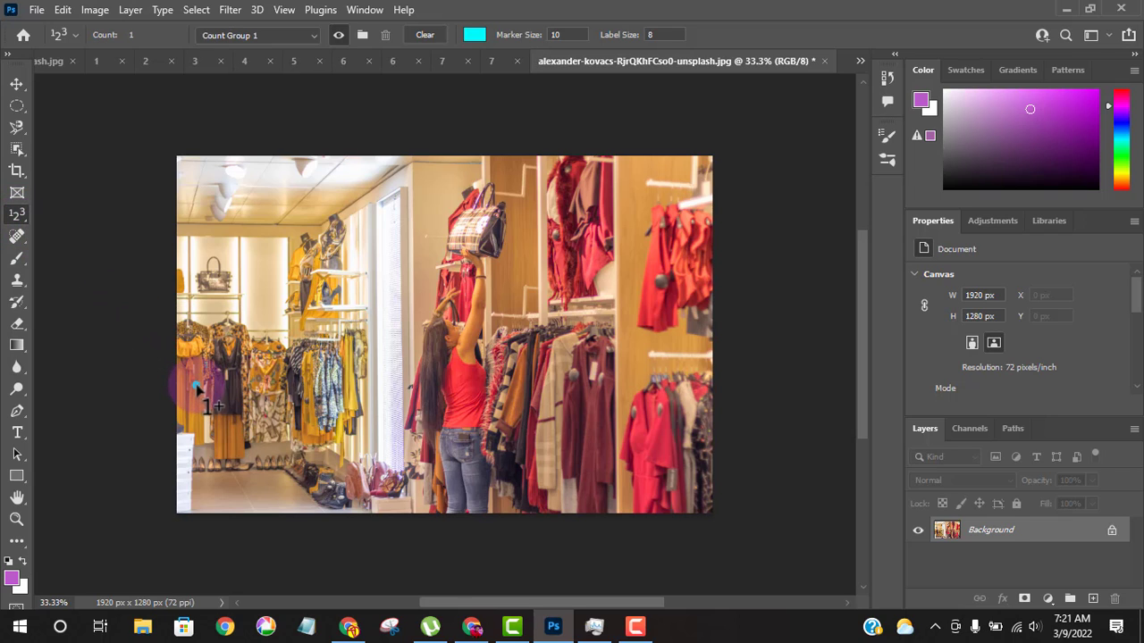
click(319, 251)
click(474, 230)
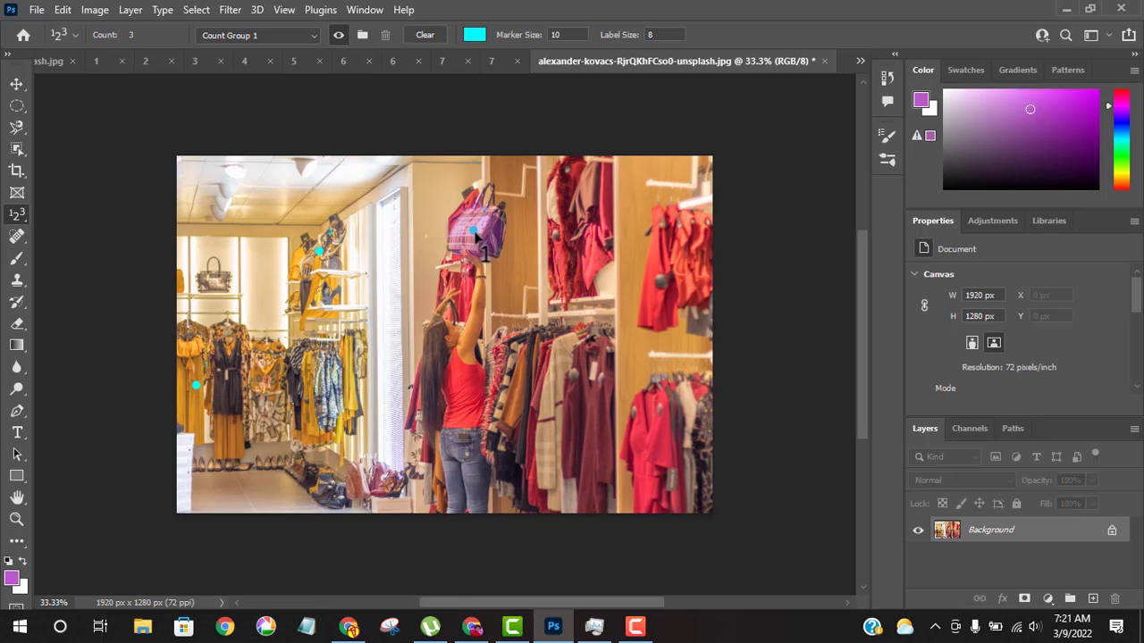
click(562, 407)
click(673, 290)
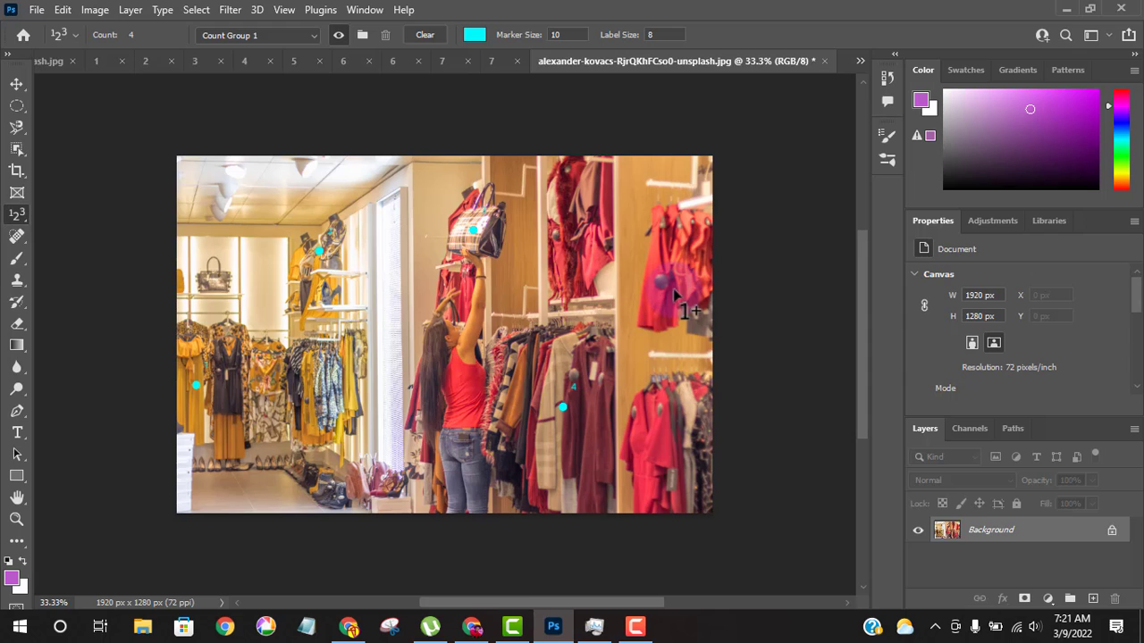
click(677, 417)
- Change the count markers' color in the store photo to near-black 181a1a
click(474, 37)
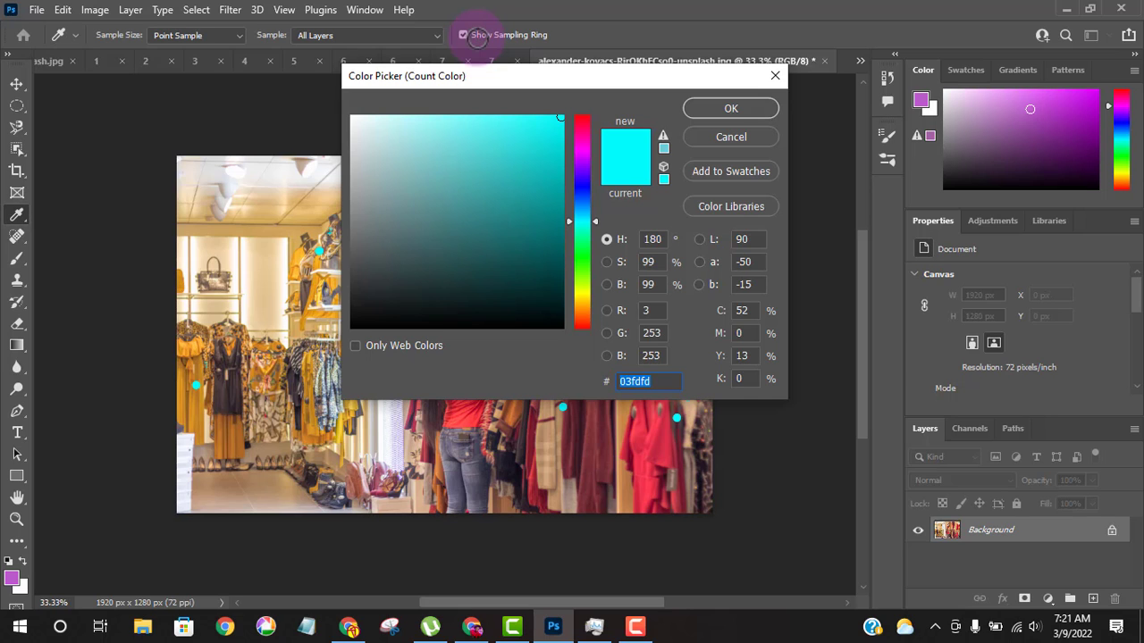
click(371, 307)
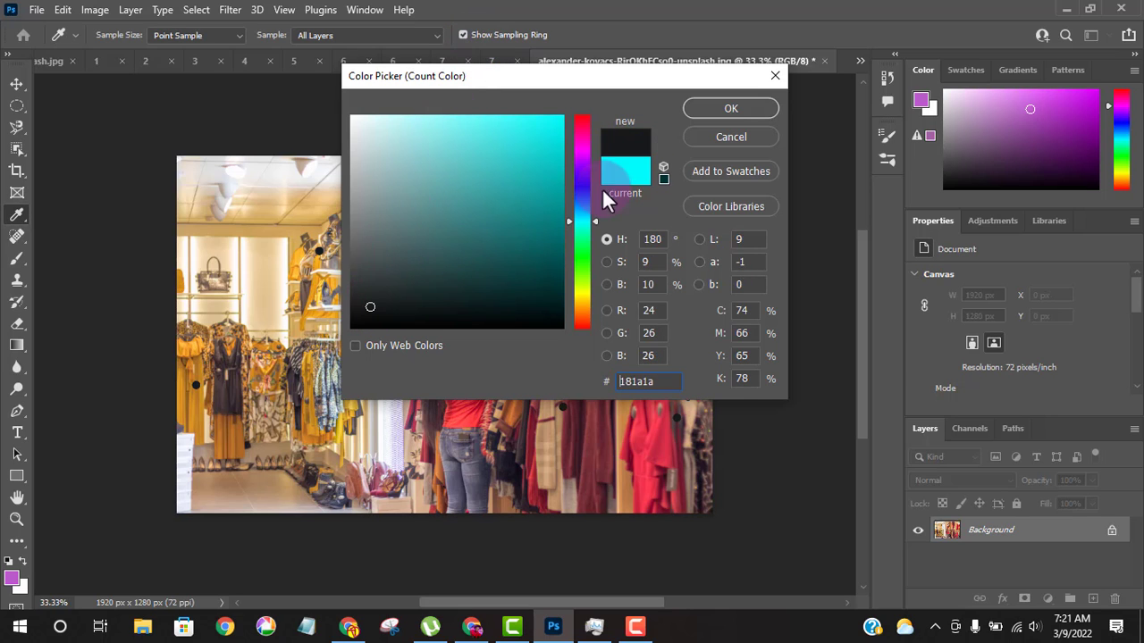
click(741, 116)
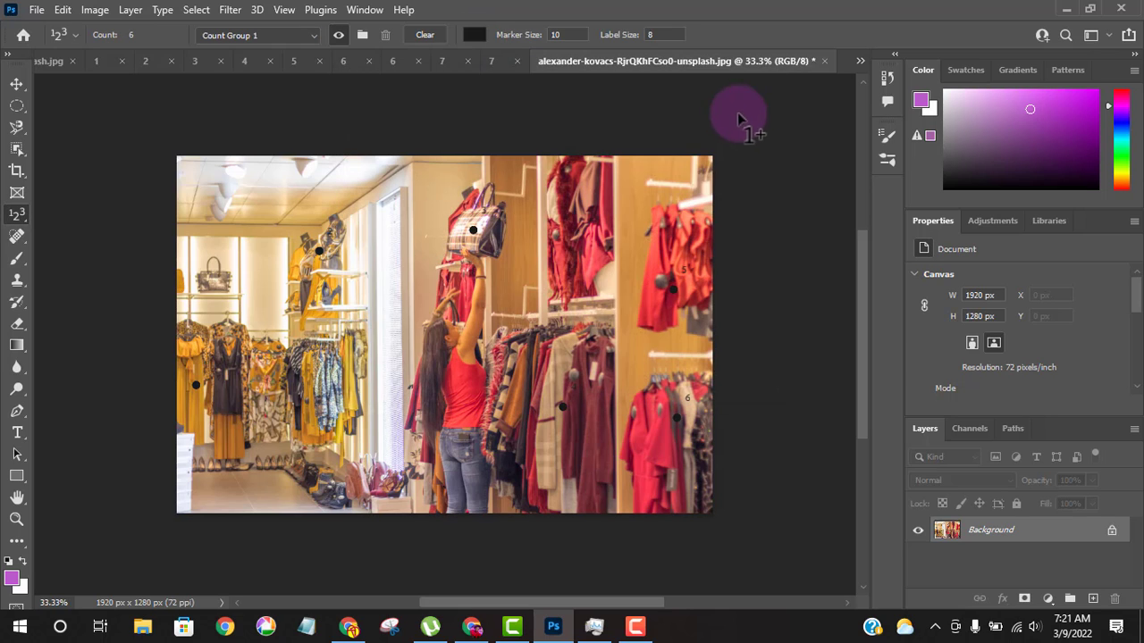
- Enlarge the count marker labels to size 20, and raise the label size further to 30
click(642, 36)
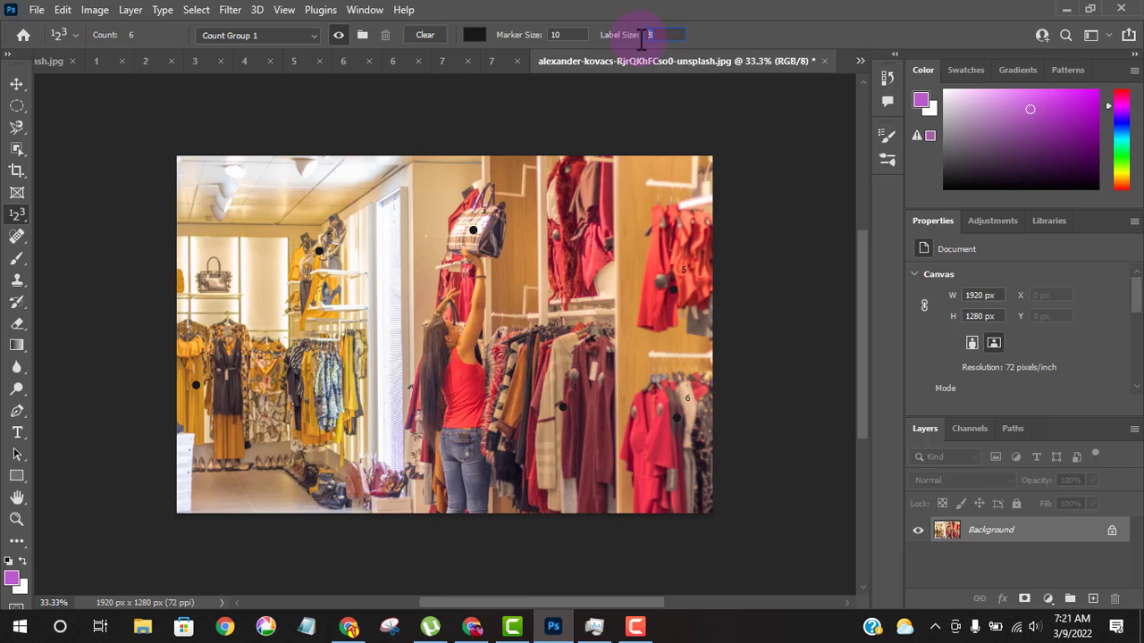
key(Return)
click(647, 34)
key(Return)
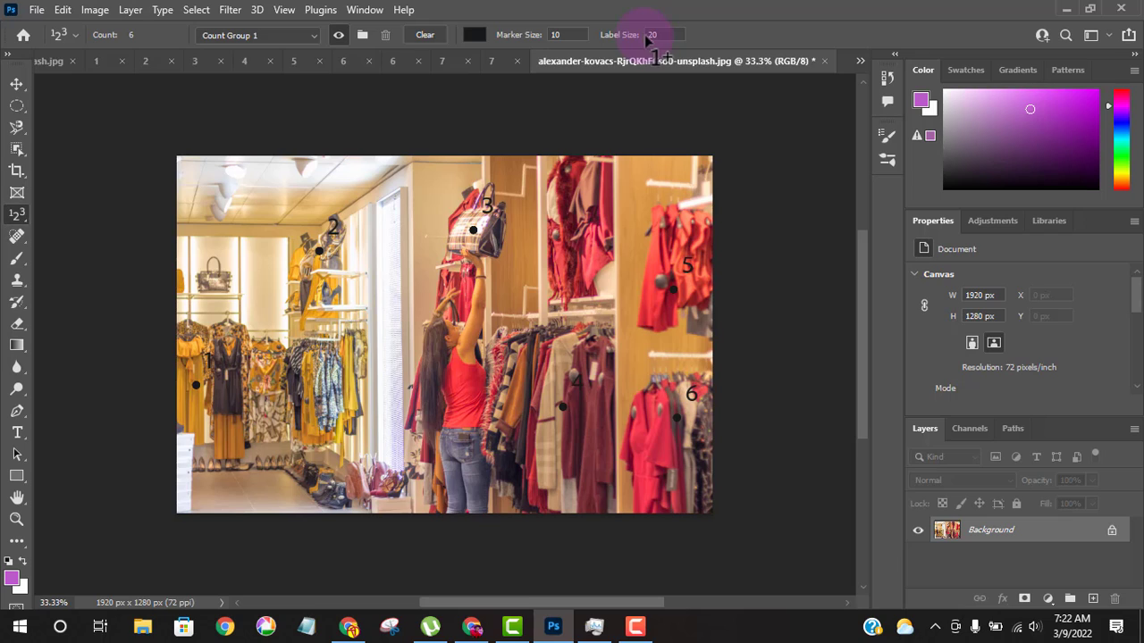
click(630, 35)
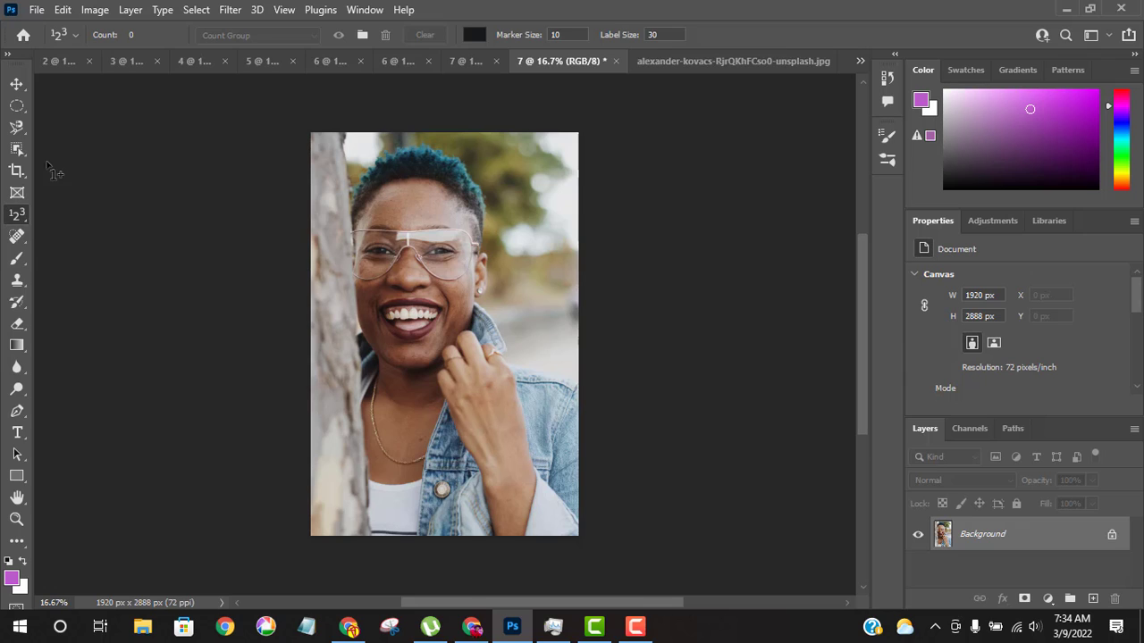
- Select the blue hair in portrait document 7 with the Magnetic Lasso, tracing its outer edge and the hairline
click(17, 128)
right_click(18, 130)
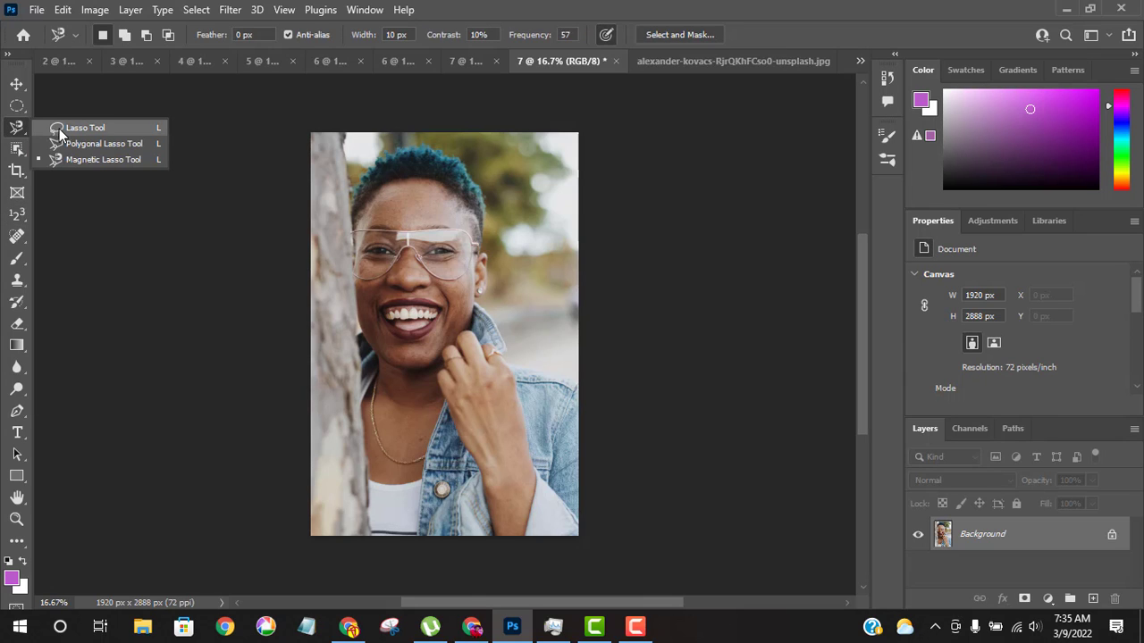
click(73, 160)
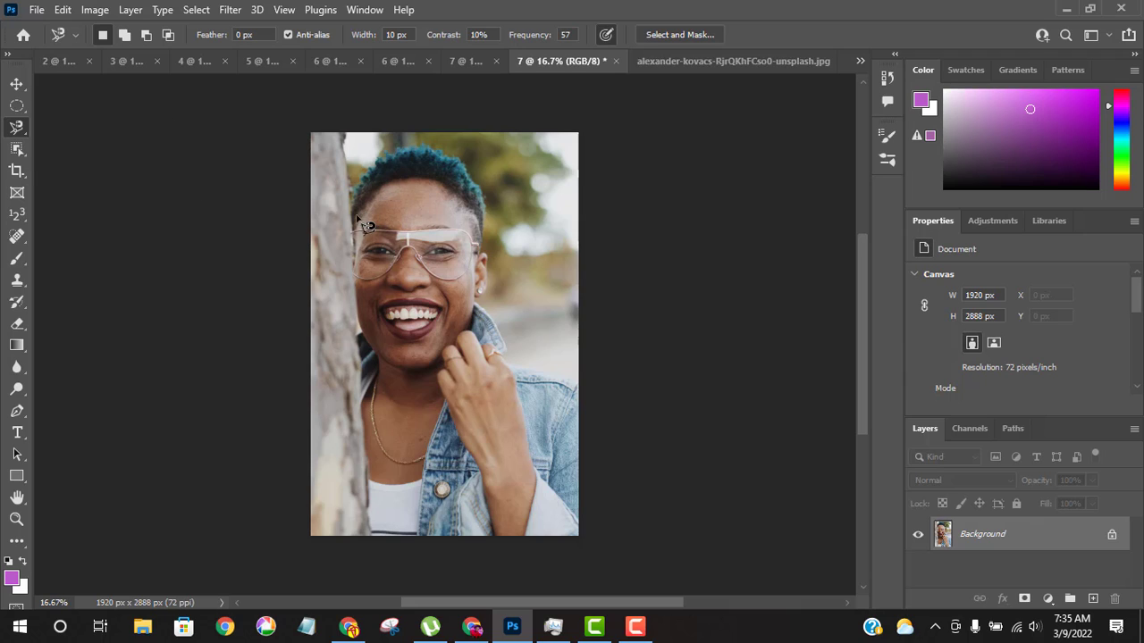
right_click(18, 129)
click(73, 160)
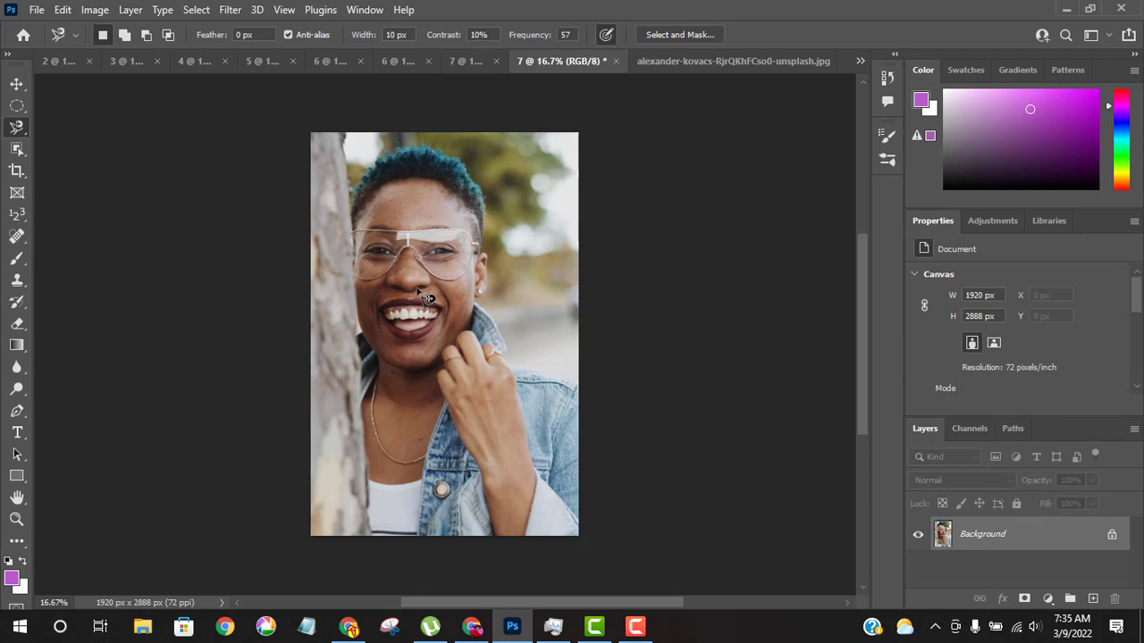
click(353, 212)
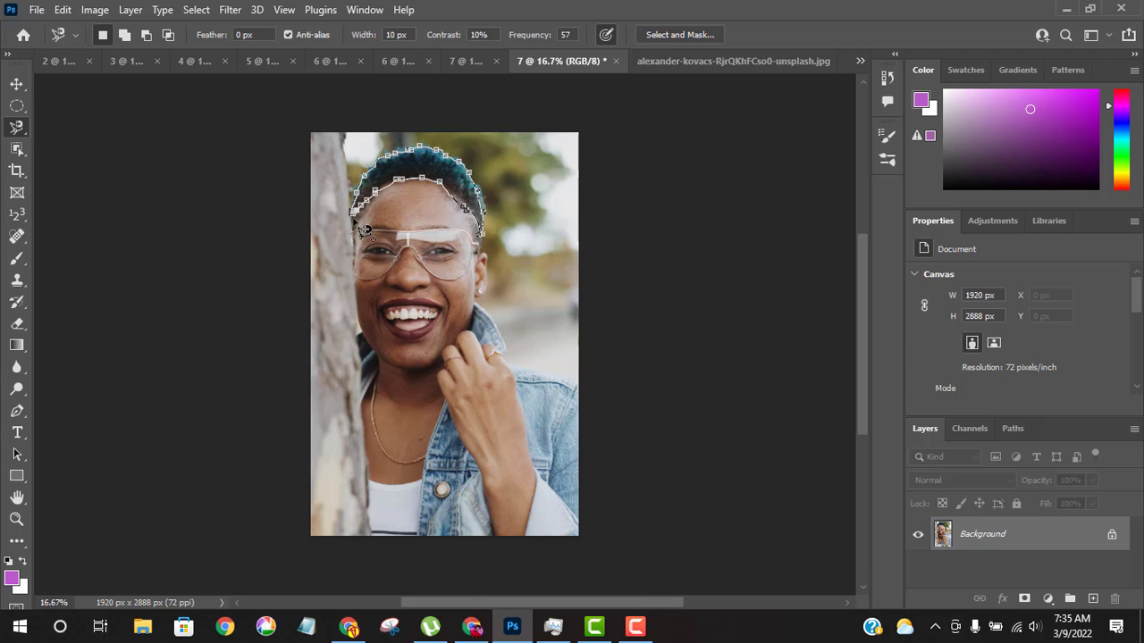
click(362, 228)
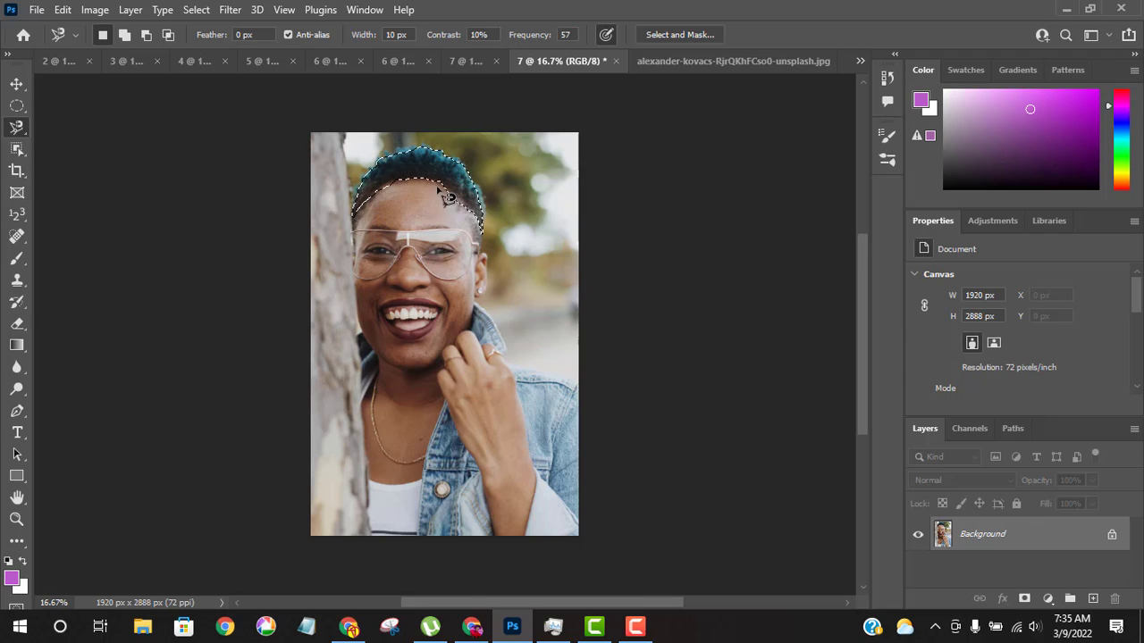
- Recolor the selected hair green with Hue/Saturation, lowering the hue past -57 and raising saturation slightly, and clear the selection
click(88, 12)
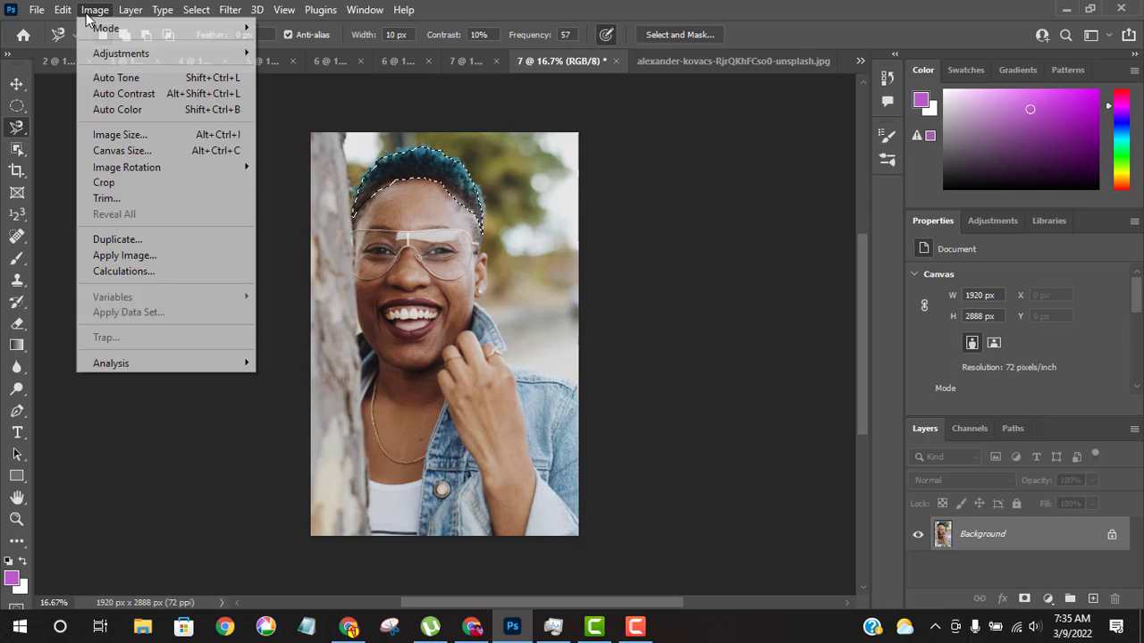
mouse_move(102, 54)
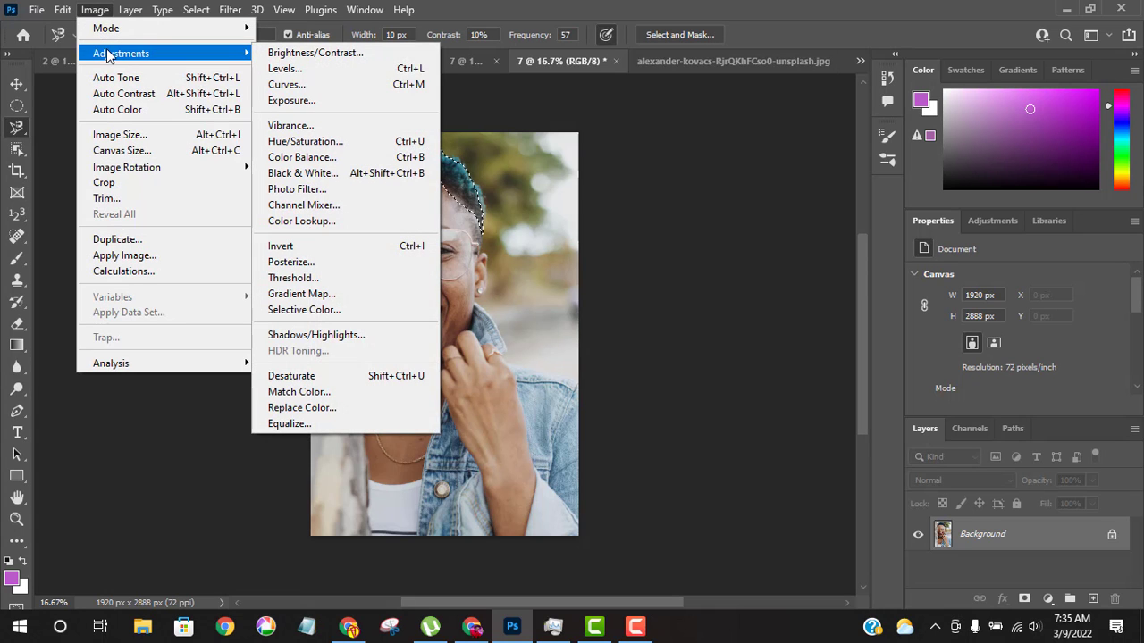
click(319, 148)
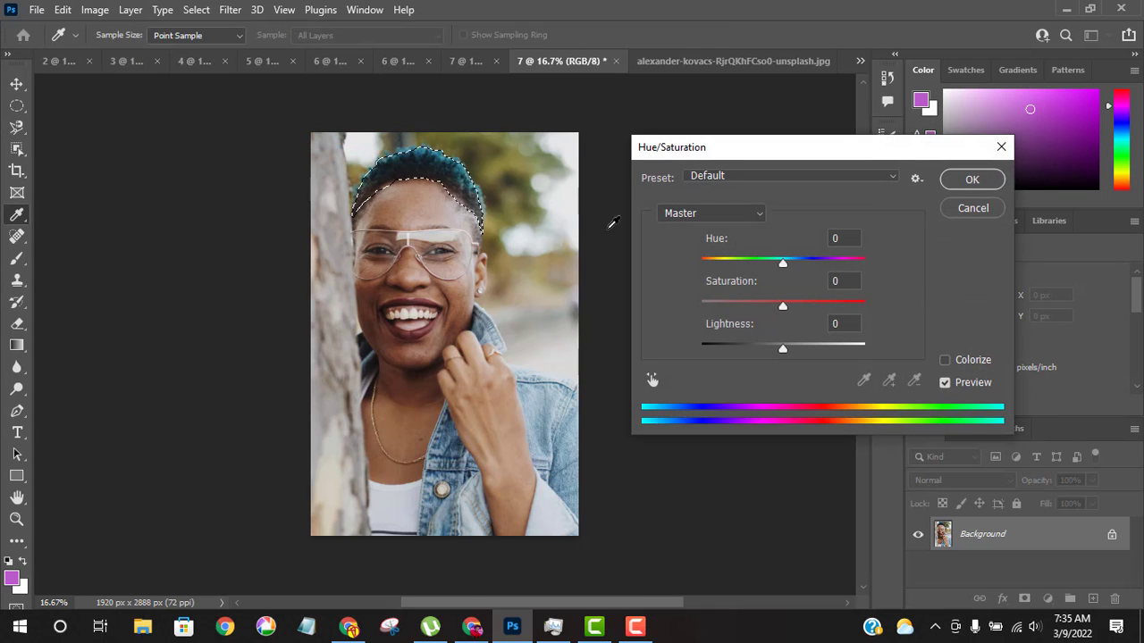
drag(784, 266, 744, 266)
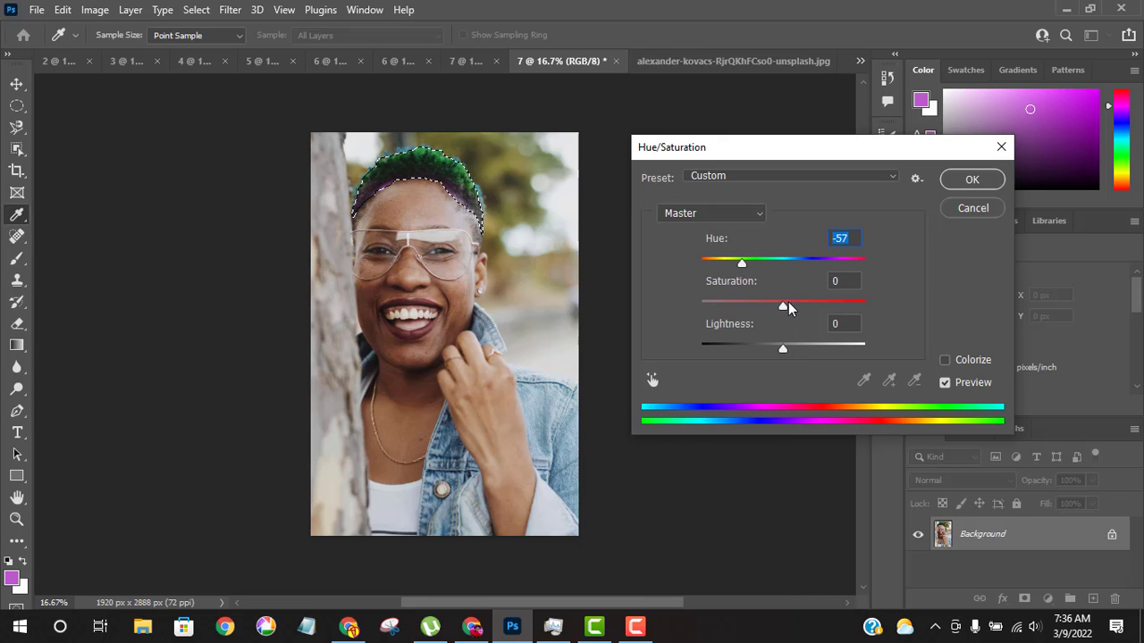
mouse_move(783, 306)
mouse_down()
mouse_move(851, 308)
mouse_move(797, 313)
mouse_up()
drag(741, 262, 731, 263)
click(985, 182)
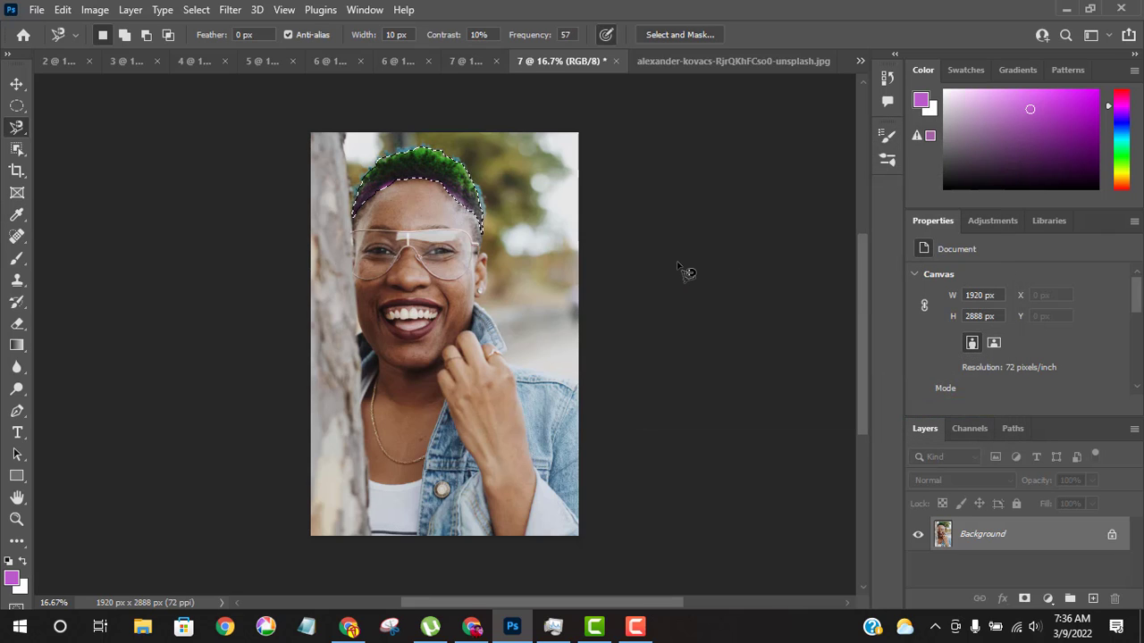
key(ctrl+d)
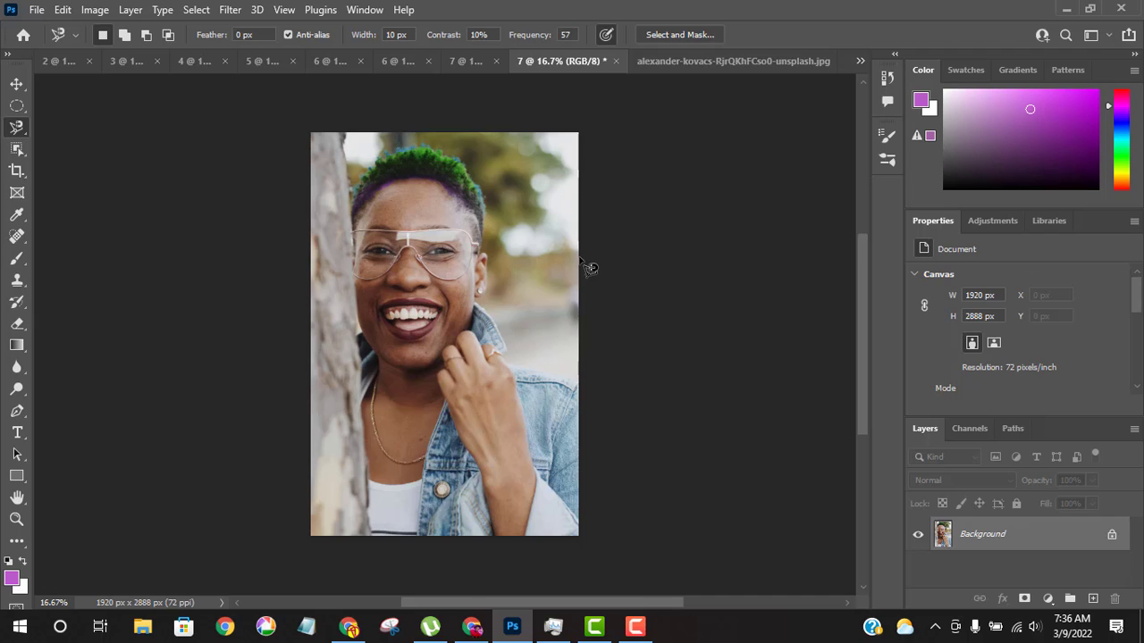
right_click(15, 132)
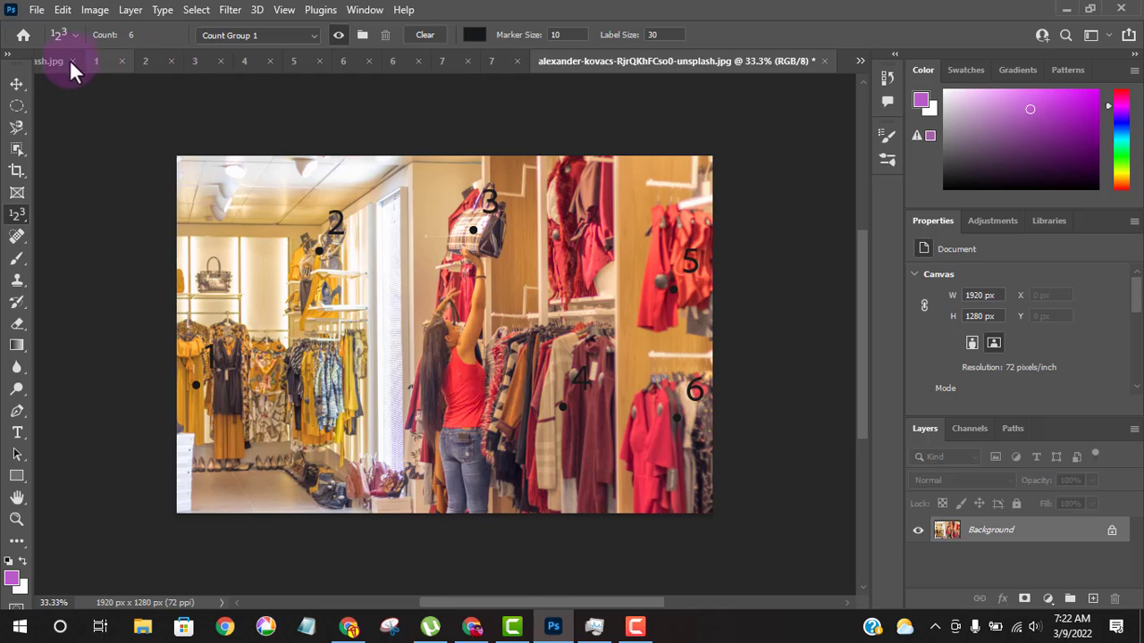
- Review the adjustment results across the open portrait documents, from the original photo through documents 1 to 7 and back to document 2
click(50, 61)
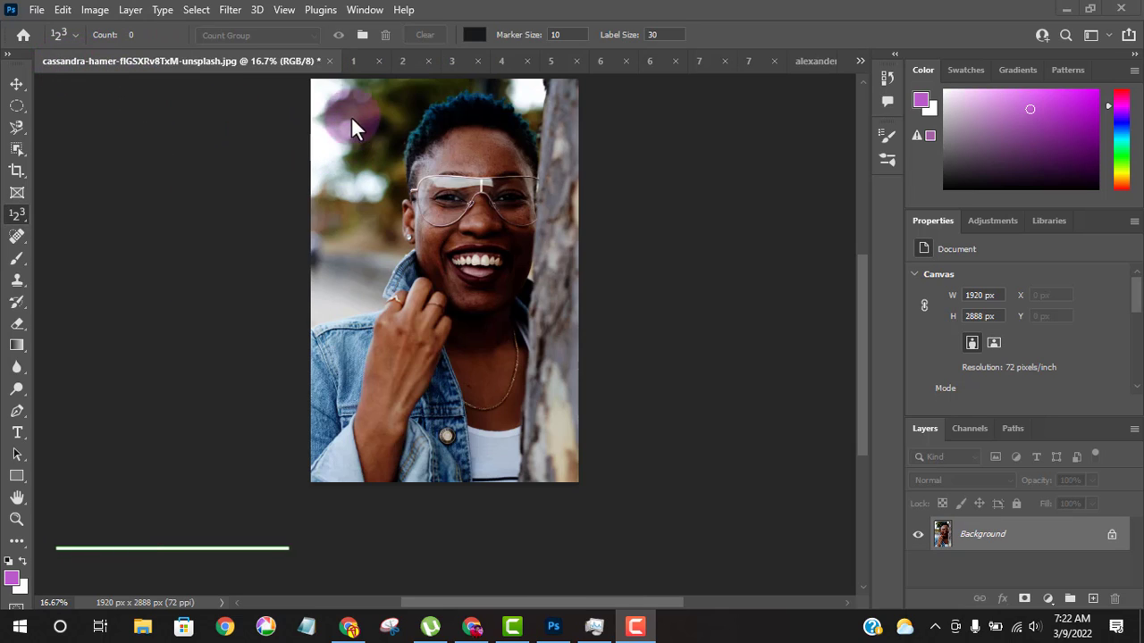
click(361, 64)
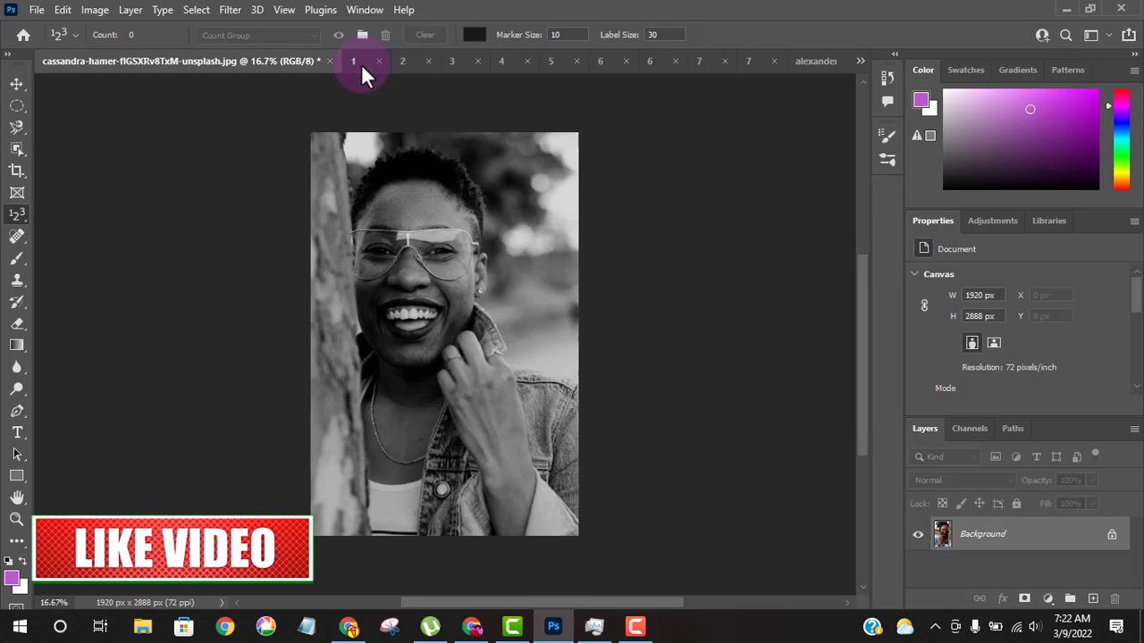
click(413, 59)
click(485, 59)
click(536, 61)
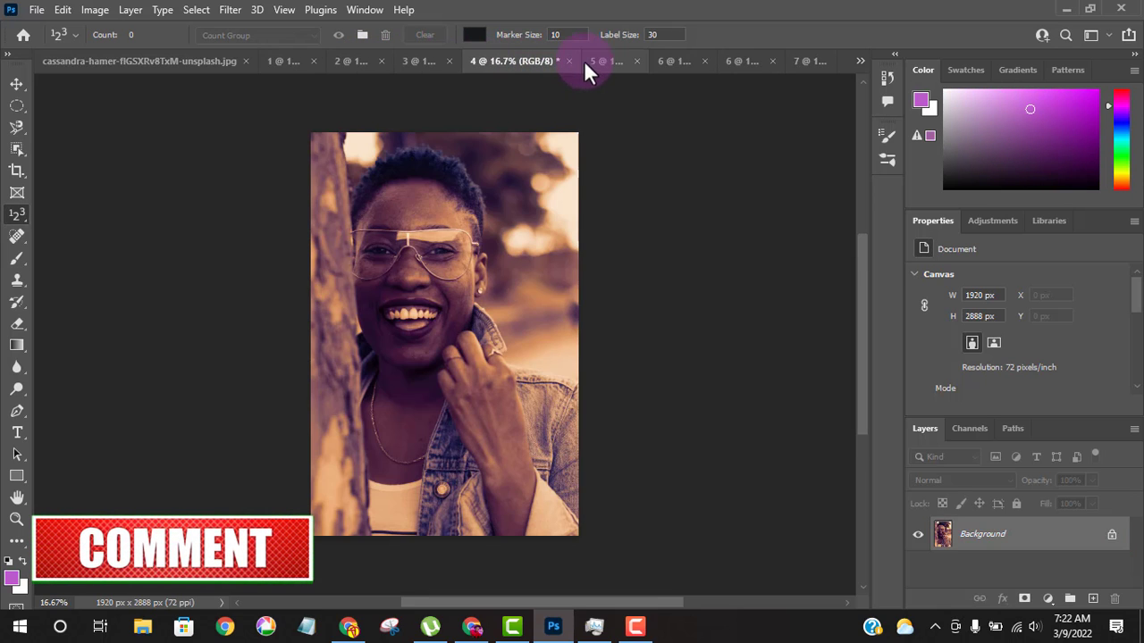
click(603, 60)
click(670, 61)
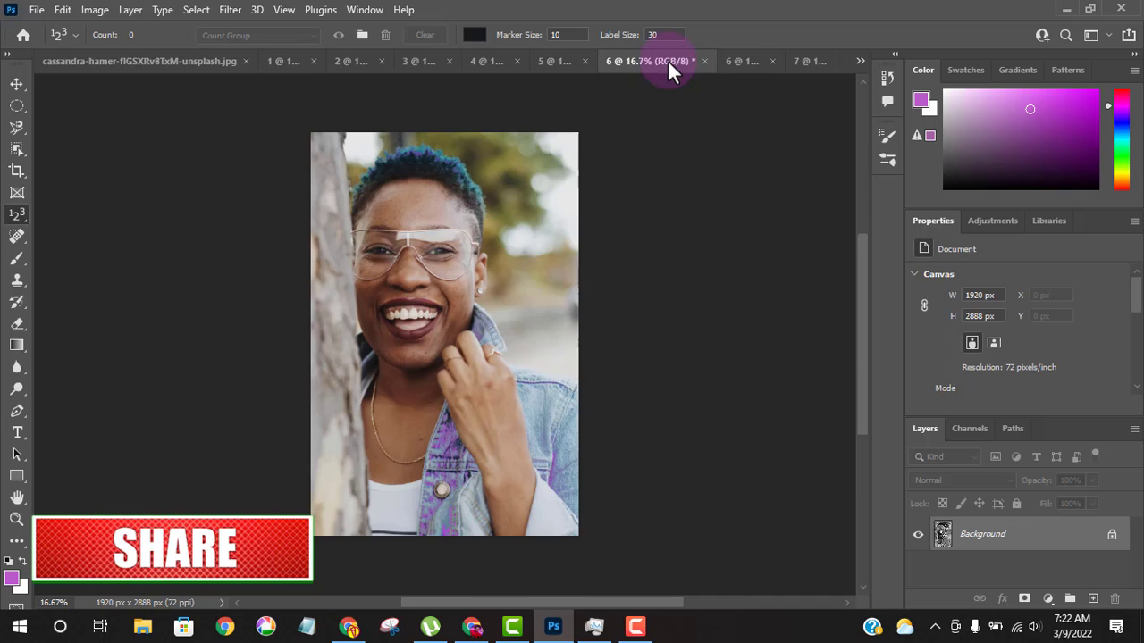
click(735, 62)
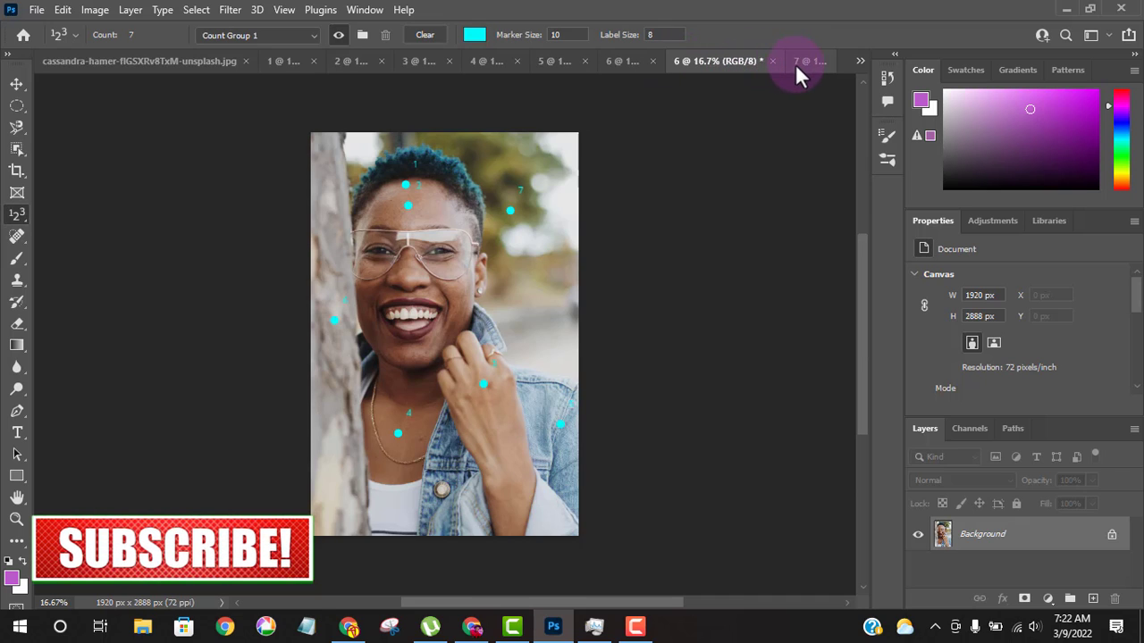
click(796, 63)
click(536, 61)
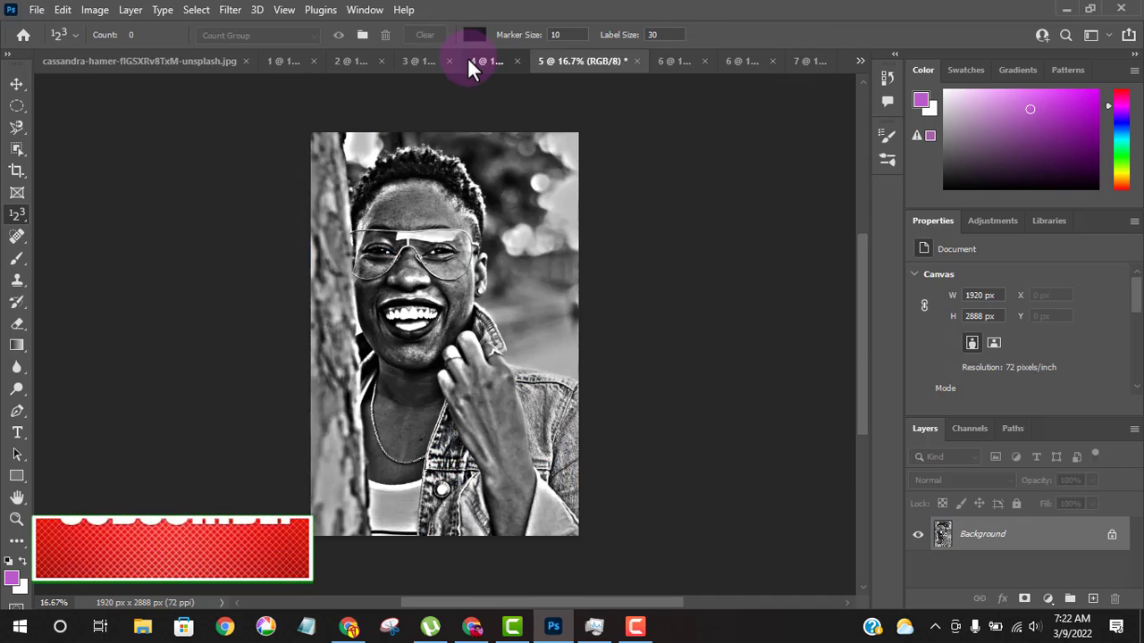
click(457, 59)
click(412, 64)
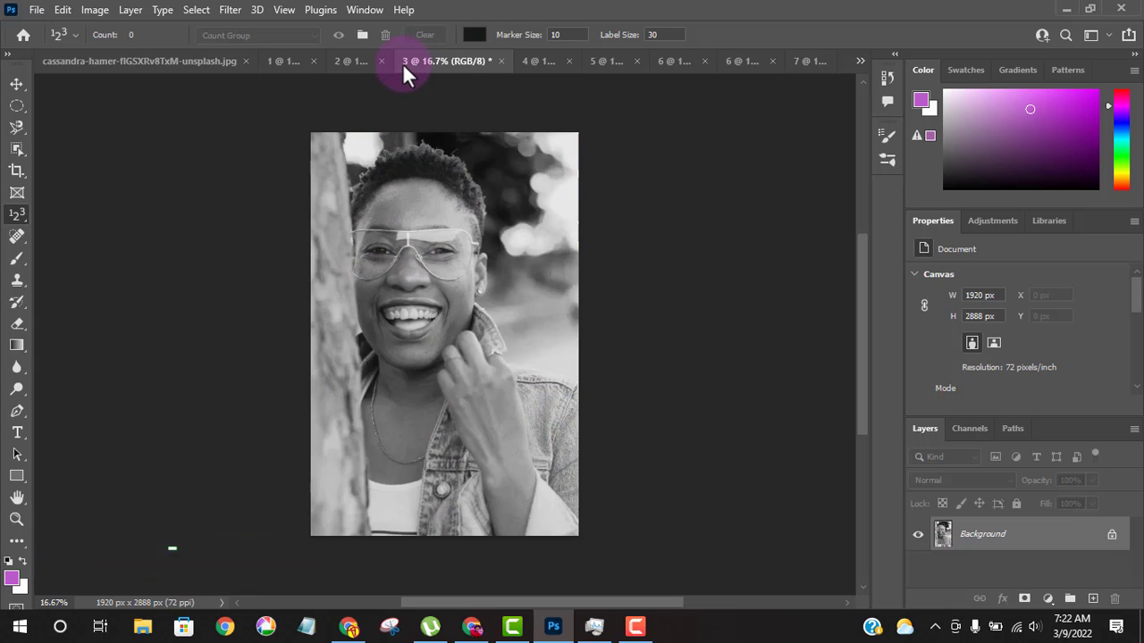
click(346, 59)
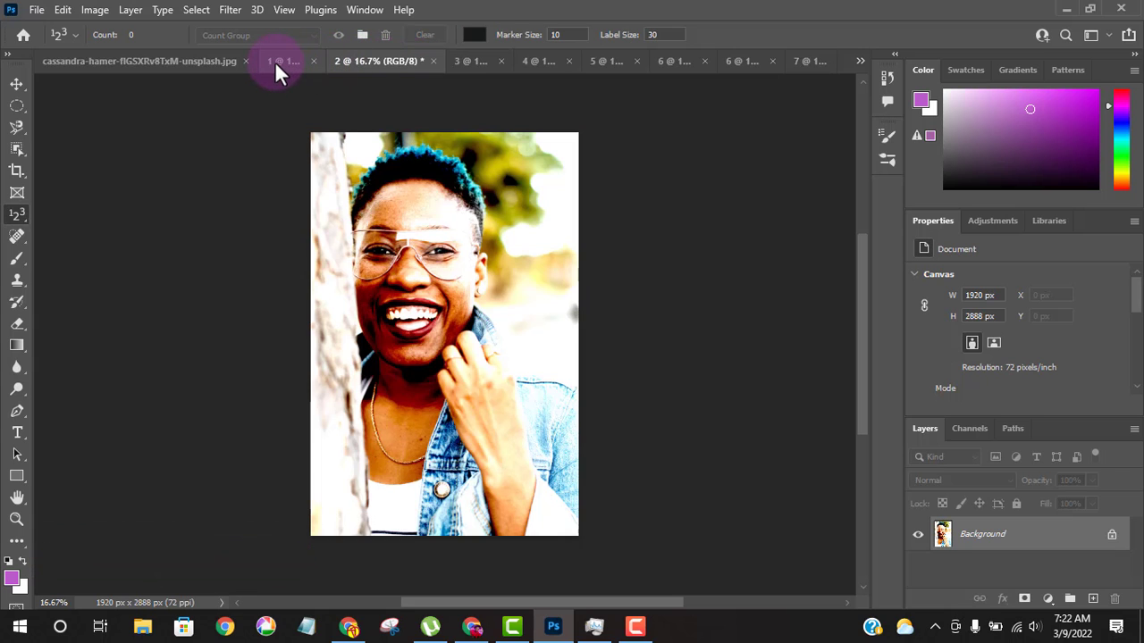